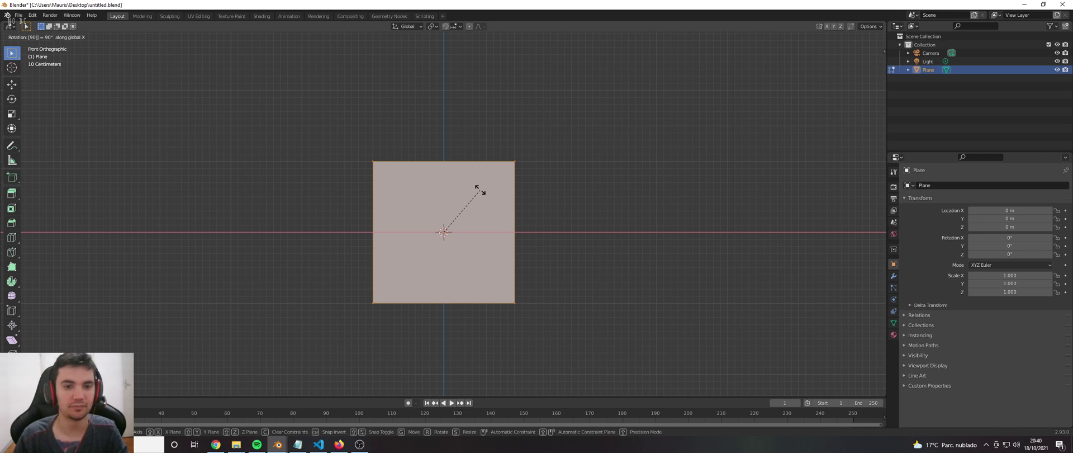
Rotate the plane's mesh 90° about the global X axis and show its transform values
{"action": "key", "text": "Return"}
{"action": "key", "text": "n"}
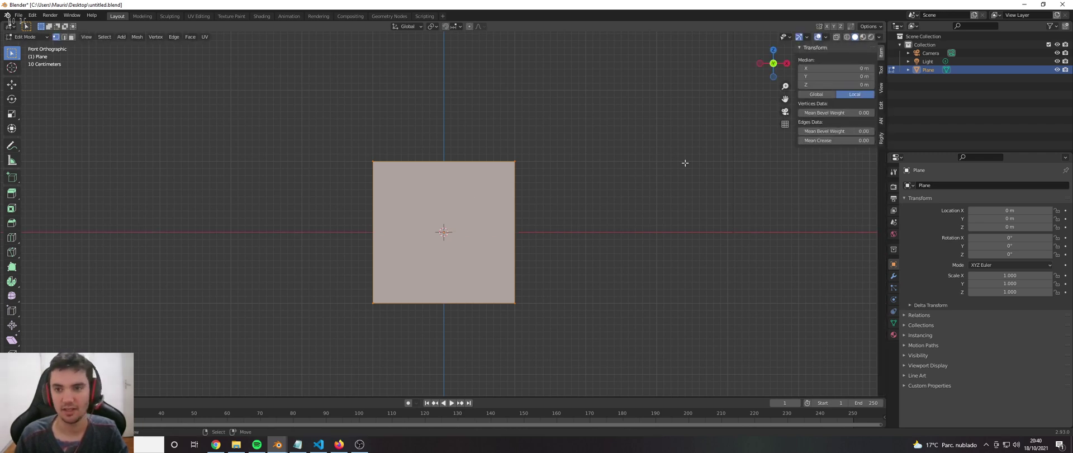
{"action": "left_click", "coordinate": [821, 77]}
{"action": "type", "text": "1"}
{"action": "key", "text": "Return"}
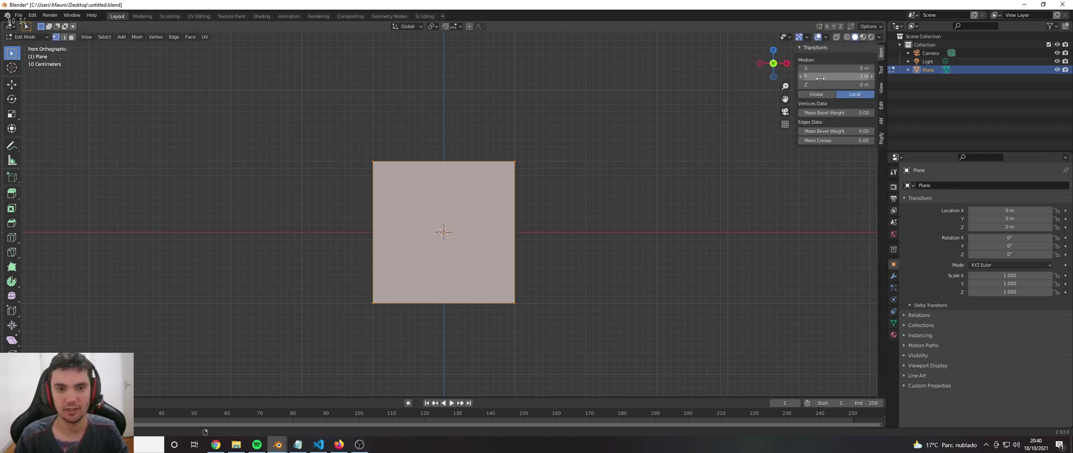
{"action": "key", "text": "Tab"}
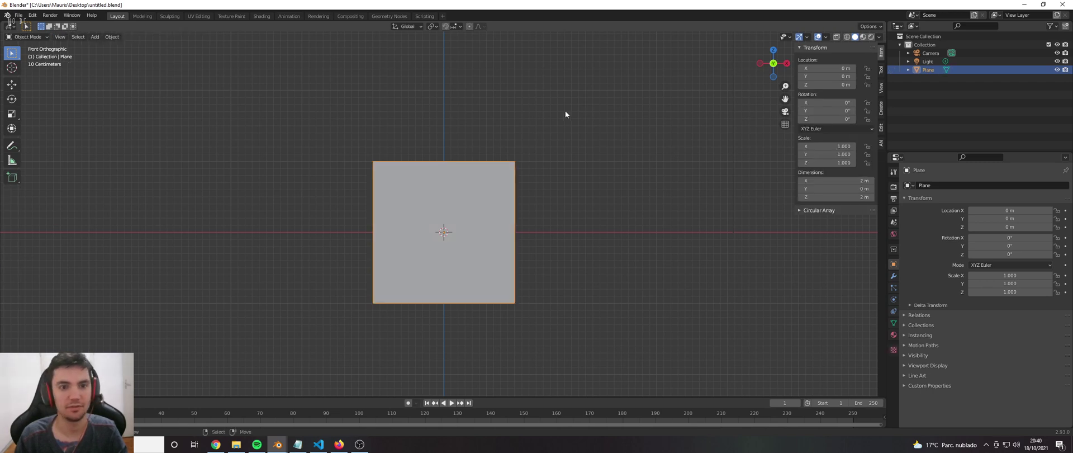
{"action": "key", "text": "Tab"}
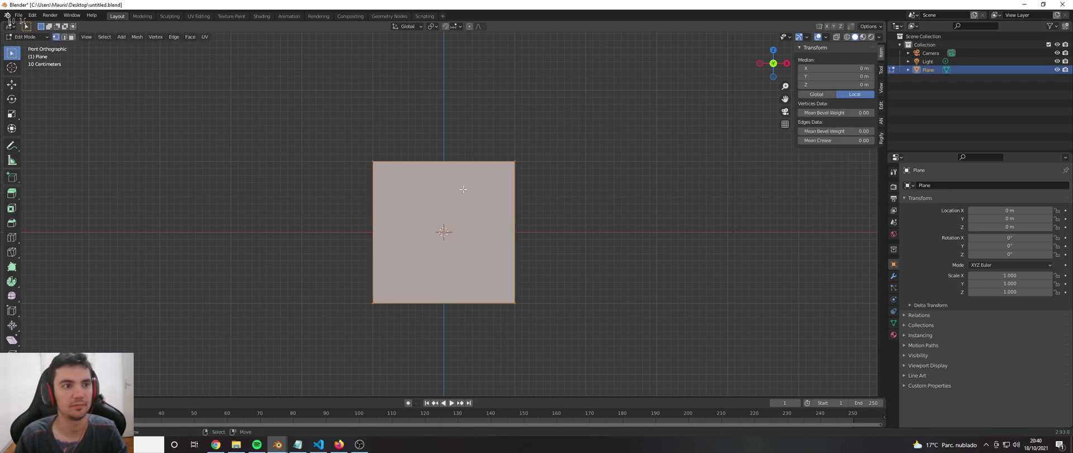
{"action": "key", "text": "g"}
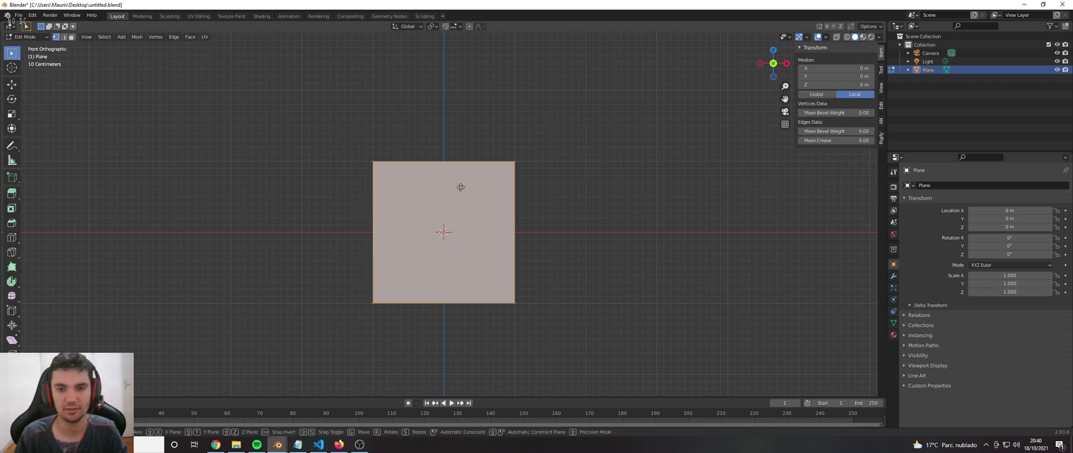
{"action": "key", "text": "y"}
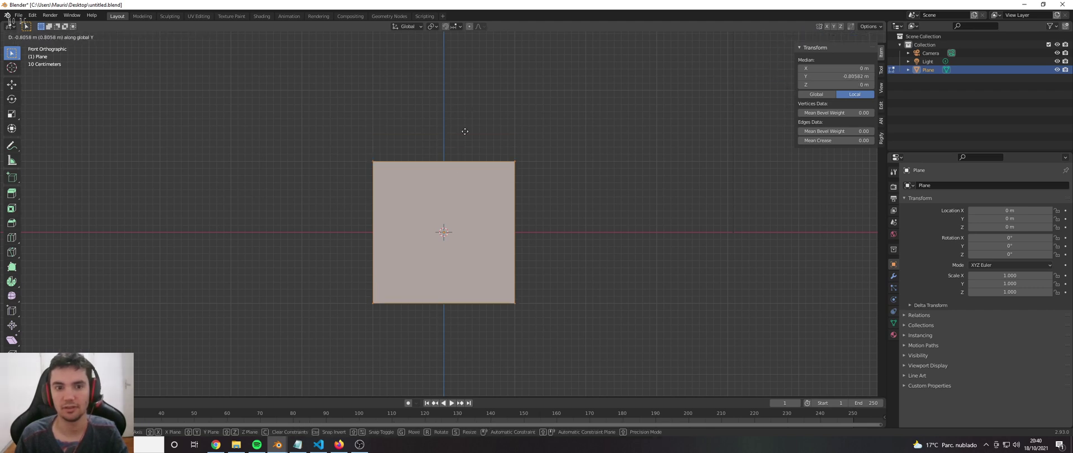
{"action": "right_click", "coordinate": [465, 131]}
{"action": "key", "text": "g"}
{"action": "key", "text": "y"}
{"action": "right_click", "coordinate": [438, 162]}
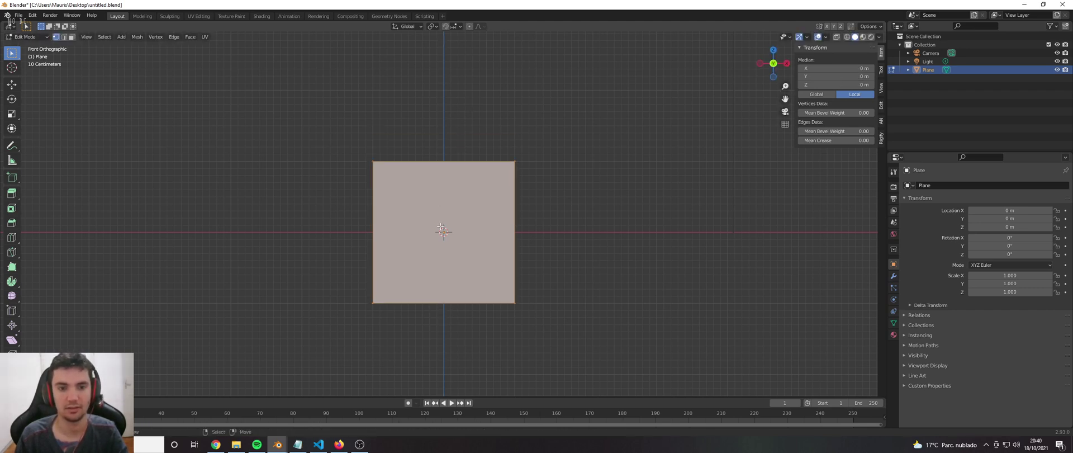
{"action": "key", "text": "g"}
{"action": "key", "text": "x"}
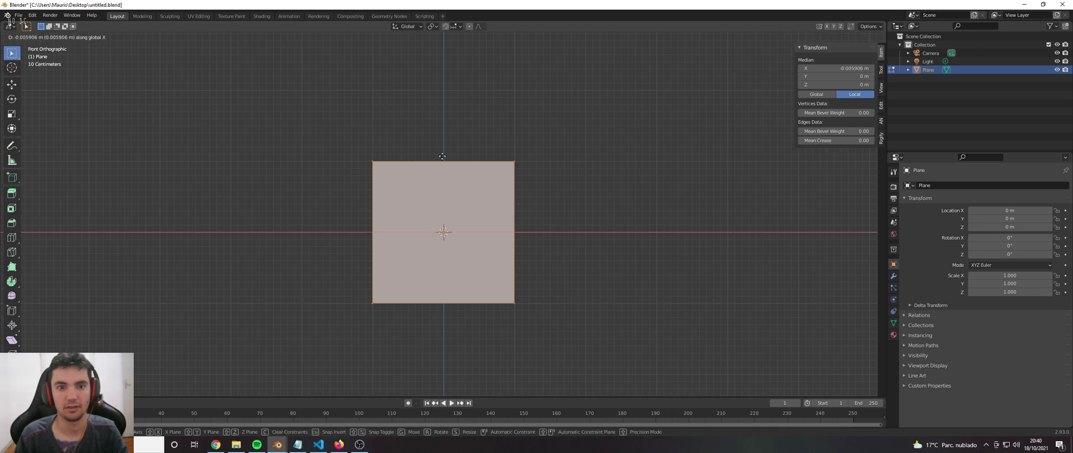
{"action": "key", "text": "z"}
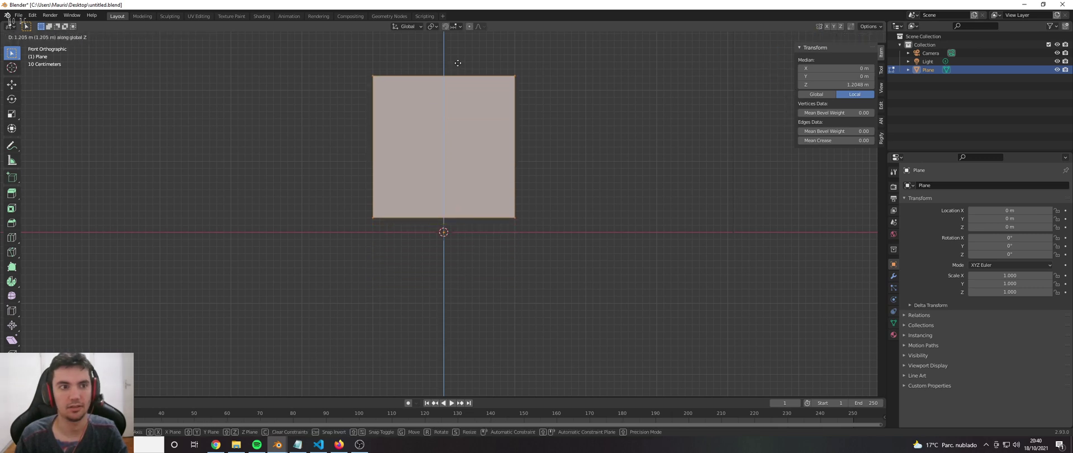
{"action": "right_click", "coordinate": [458, 62]}
Set the mesh's median Z to 1 m
{"action": "double_click", "coordinate": [815, 83]}
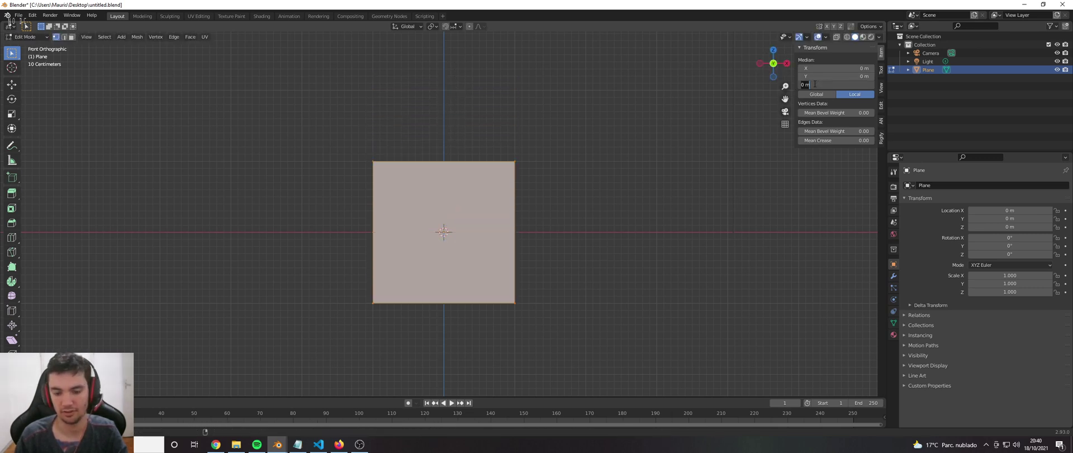
{"action": "type", "text": "1"}
{"action": "key", "text": "Return"}
{"action": "scroll", "coordinate": [407, 111], "scroll_direction": "down", "scroll_amount": 1}
{"action": "scroll", "coordinate": [408, 111], "scroll_direction": "up", "scroll_amount": 1}
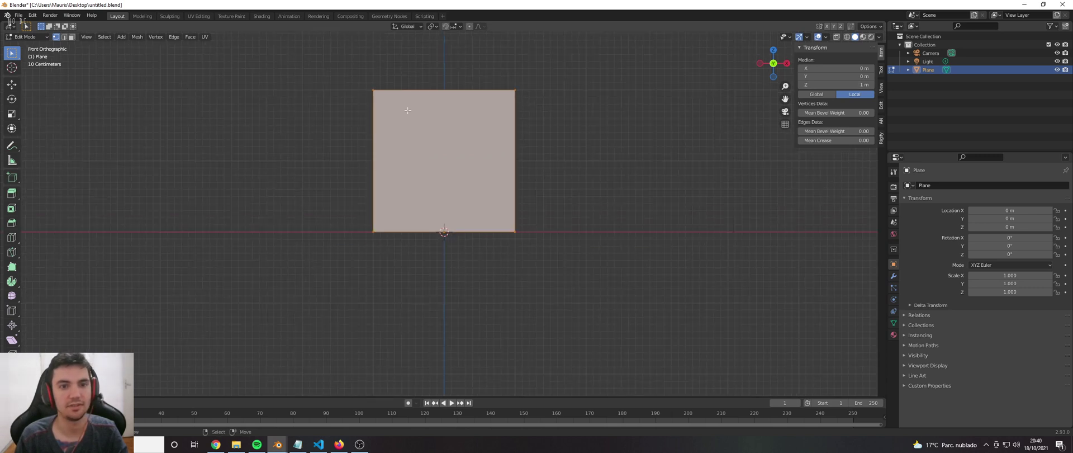
Scale the plane's mesh along X into an upright strip about 0.44 m wide
{"action": "key", "text": "s"}
{"action": "key", "text": "x"}
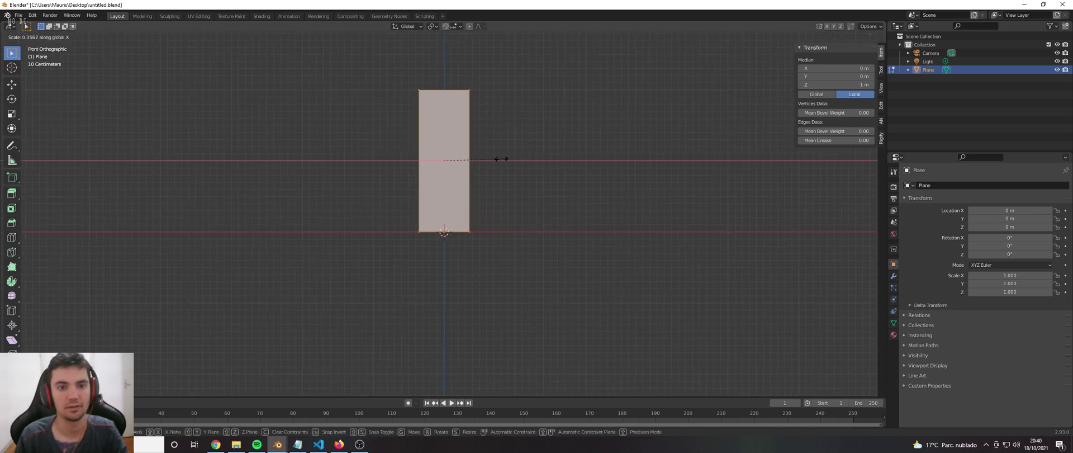
{"action": "left_click", "coordinate": [478, 166]}
{"action": "scroll", "coordinate": [434, 164], "scroll_direction": "up", "scroll_amount": 2}
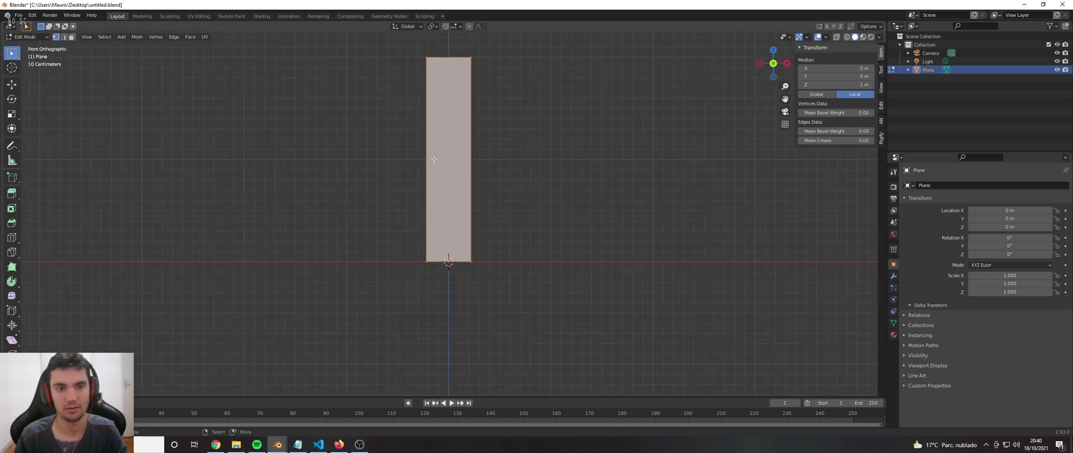
Add three evenly spaced horizontal loop cuts across the strip, without sliding them
{"action": "scroll", "coordinate": [439, 153], "scroll_direction": "up", "scroll_amount": 2}
{"action": "scroll", "coordinate": [444, 128], "scroll_direction": "down", "scroll_amount": 3}
{"action": "scroll", "coordinate": [446, 112], "scroll_direction": "up", "scroll_amount": 1}
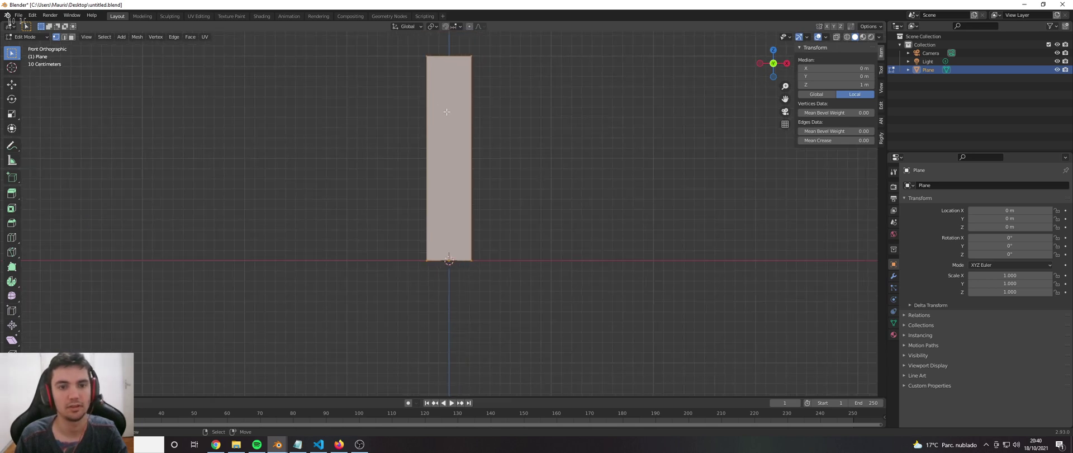
{"action": "left_click", "coordinate": [429, 123]}
{"action": "right_click", "coordinate": [429, 122]}
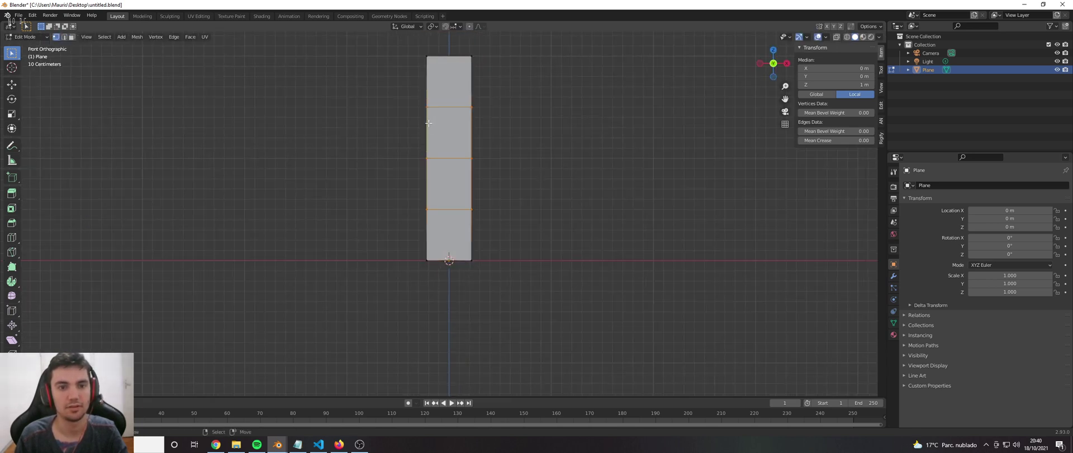
Merge the strip's two top corner vertices at their center to form a pointed tip
{"action": "left_click", "coordinate": [427, 56]}
{"action": "left_click", "coordinate": [467, 57], "text": "shift"}
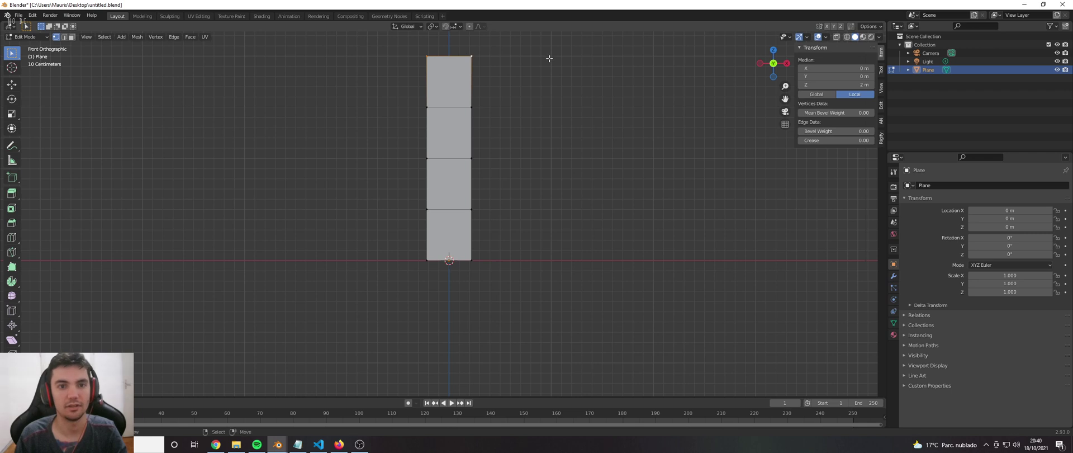
{"action": "key", "text": "m"}
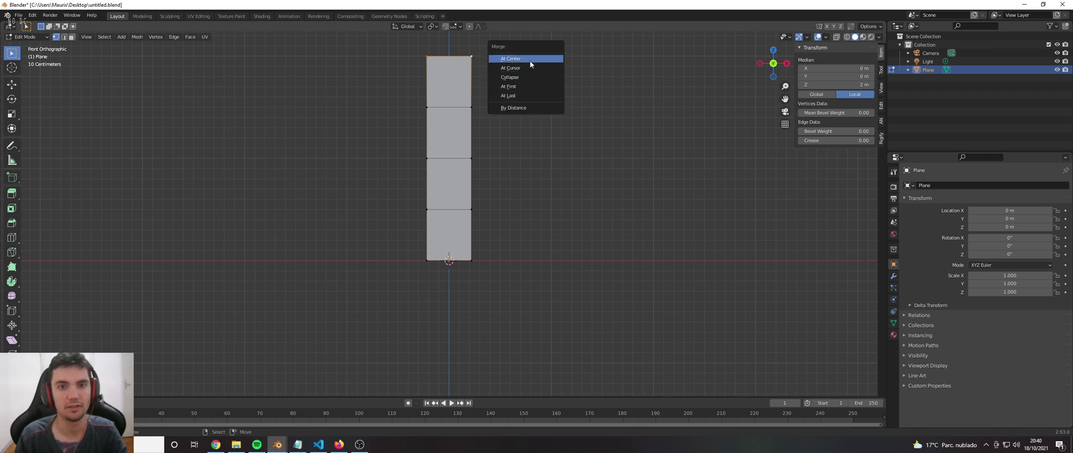
{"action": "left_click", "coordinate": [530, 60]}
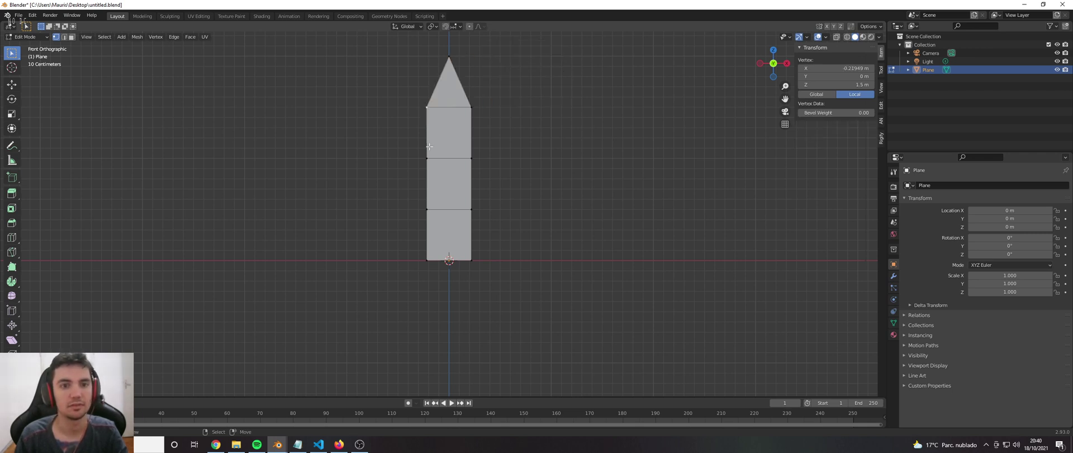
Narrow the blade's bottom edge by scaling its two vertices along X to roughly two thirds of their spacing
{"action": "left_click", "coordinate": [476, 259], "text": "shift"}
{"action": "key", "text": "s"}
{"action": "key", "text": "x"}
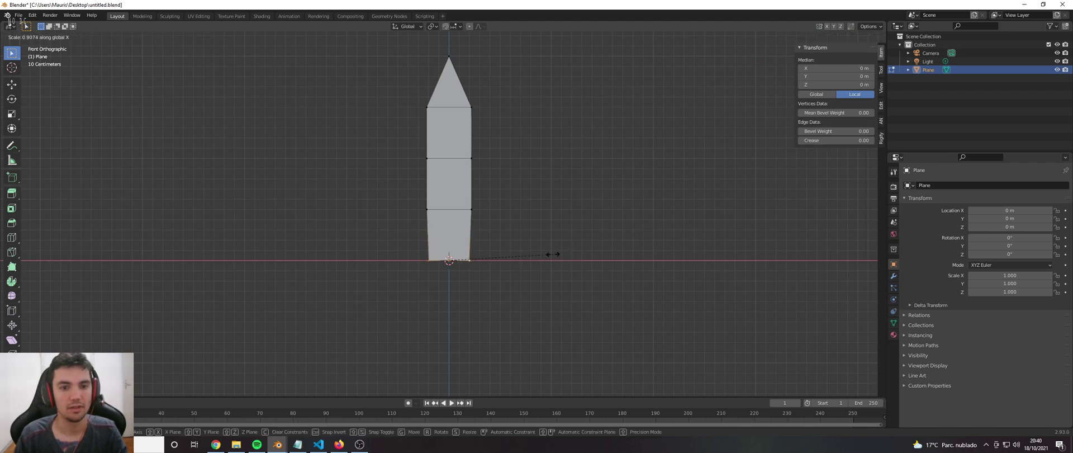
{"action": "left_click", "coordinate": [525, 257]}
Widen the blade at its middle edge loop to about 0.5 m by scaling its two vertices along X
{"action": "left_click", "coordinate": [426, 157]}
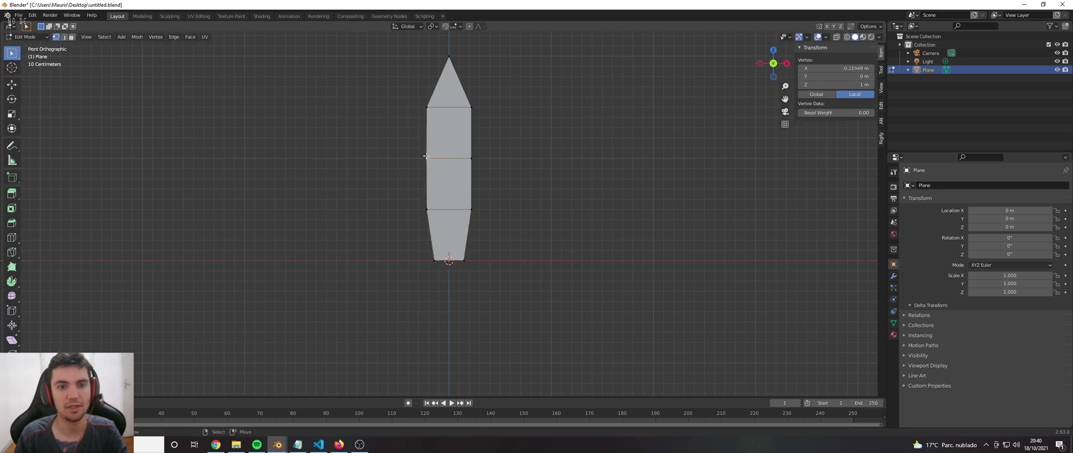
{"action": "left_click", "coordinate": [470, 158], "text": "shift"}
{"action": "key", "text": "s"}
{"action": "key", "text": "x"}
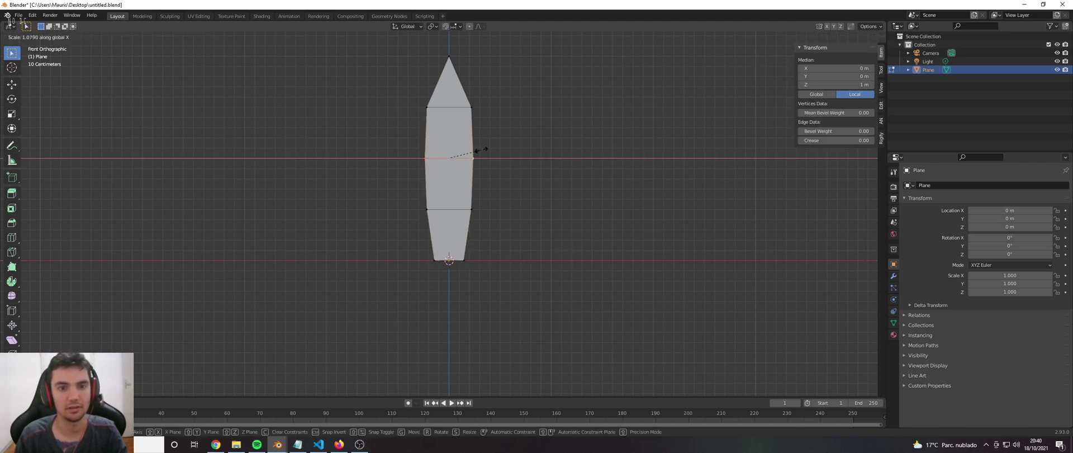
{"action": "left_click", "coordinate": [479, 149]}
Slightly narrow the edge loop just below the tip by scaling its two vertices along X
{"action": "left_click", "coordinate": [434, 111]}
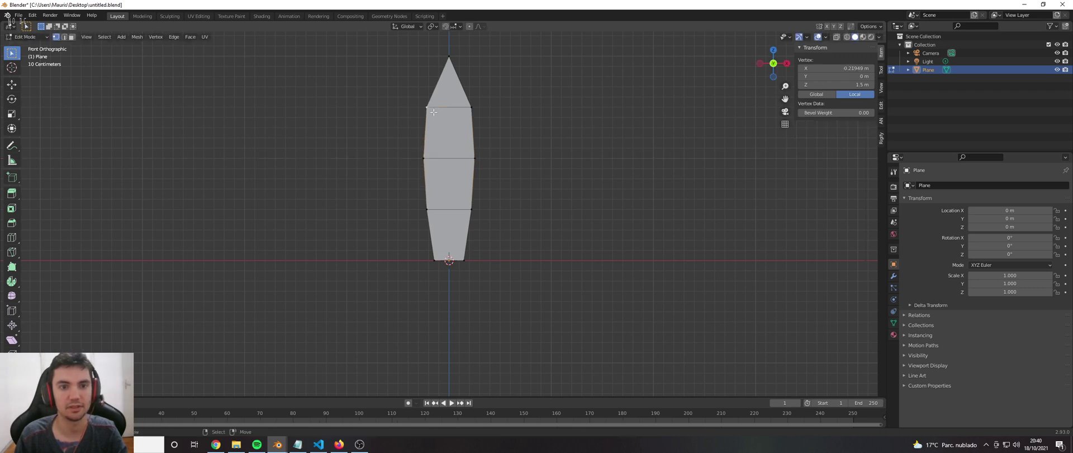
{"action": "left_click", "coordinate": [472, 107], "text": "shift"}
{"action": "key", "text": "s"}
{"action": "key", "text": "x"}
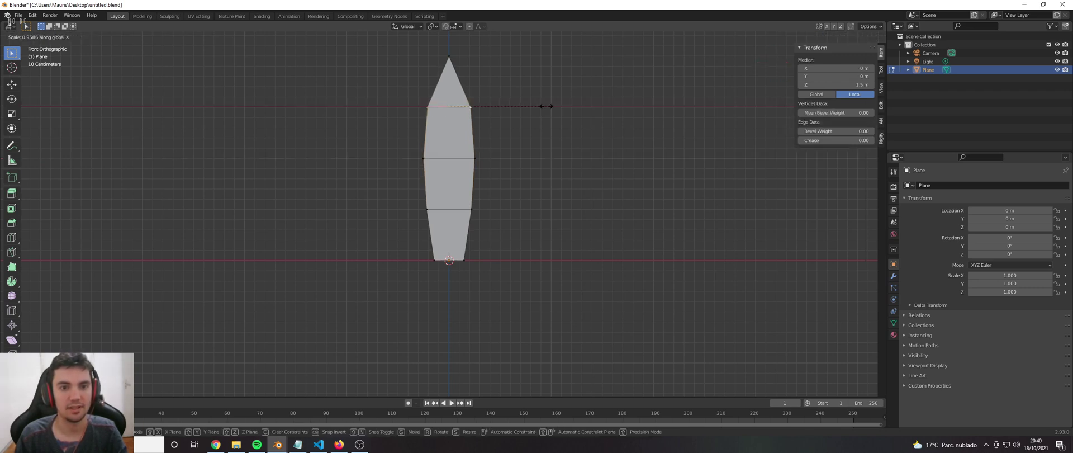
{"action": "left_click", "coordinate": [547, 107]}
{"action": "key", "text": "s"}
{"action": "key", "text": "x"}
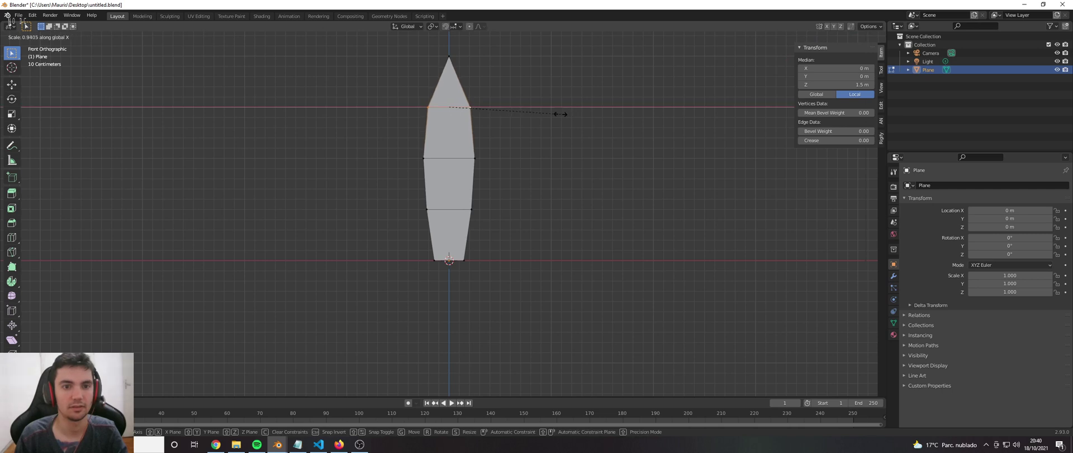
{"action": "left_click", "coordinate": [559, 114]}
{"action": "left_click", "coordinate": [428, 202]}
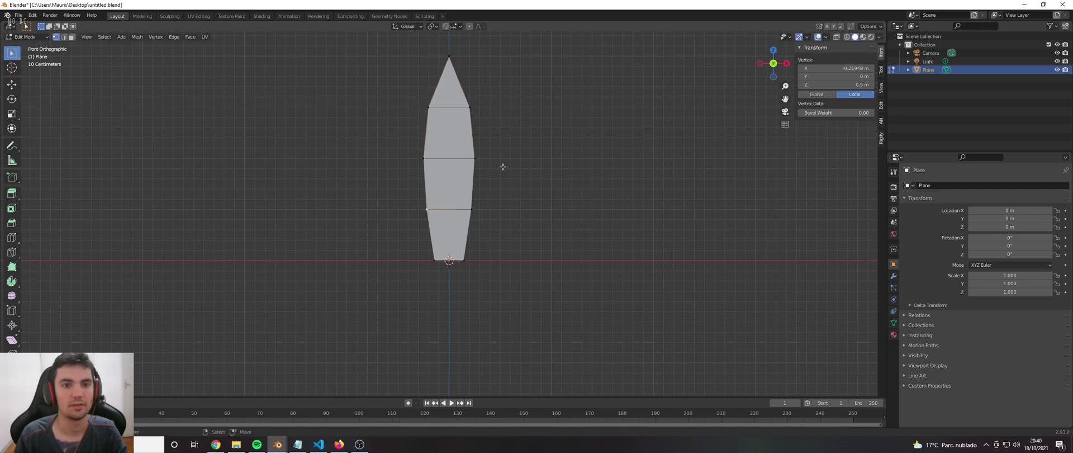
Return the finished blade to Object Mode and save the file
{"action": "key", "text": "Tab"}
{"action": "middle_click_drag", "start_coordinate": [502, 165], "coordinate": [414, 169]}
{"action": "key", "text": "ctrl+s"}
{"action": "left_click", "coordinate": [390, 144]}
{"action": "scroll", "coordinate": [390, 144], "scroll_direction": "down", "scroll_amount": 2}
{"action": "mouse_move", "coordinate": [390, 144]}
{"action": "middle_mouse_down"}
{"action": "mouse_move", "coordinate": [425, 190]}
{"action": "mouse_move", "coordinate": [446, 252]}
{"action": "mouse_move", "coordinate": [417, 148]}
{"action": "mouse_move", "coordinate": [399, 148]}
{"action": "middle_mouse_up"}
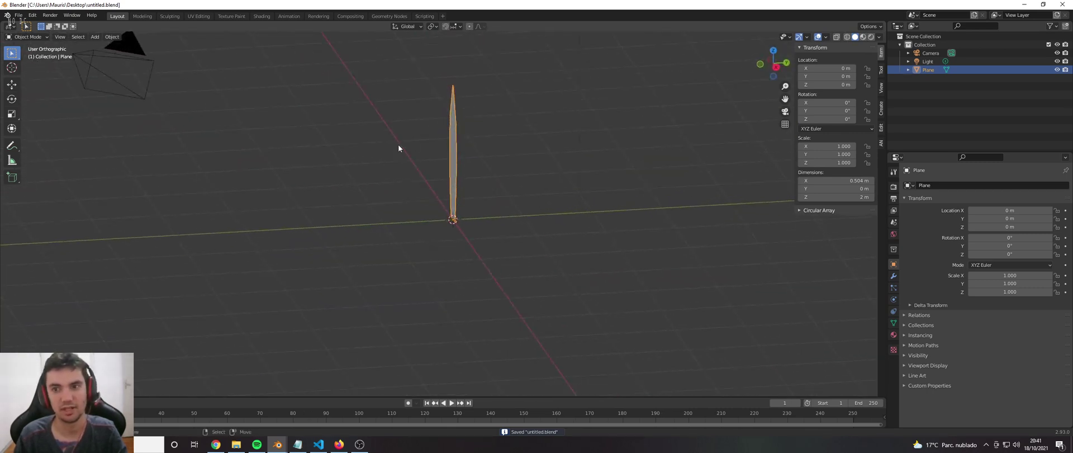
Add a new collection, place the plane directly under the Scene Collection, and save the file
{"action": "right_click", "coordinate": [901, 78]}
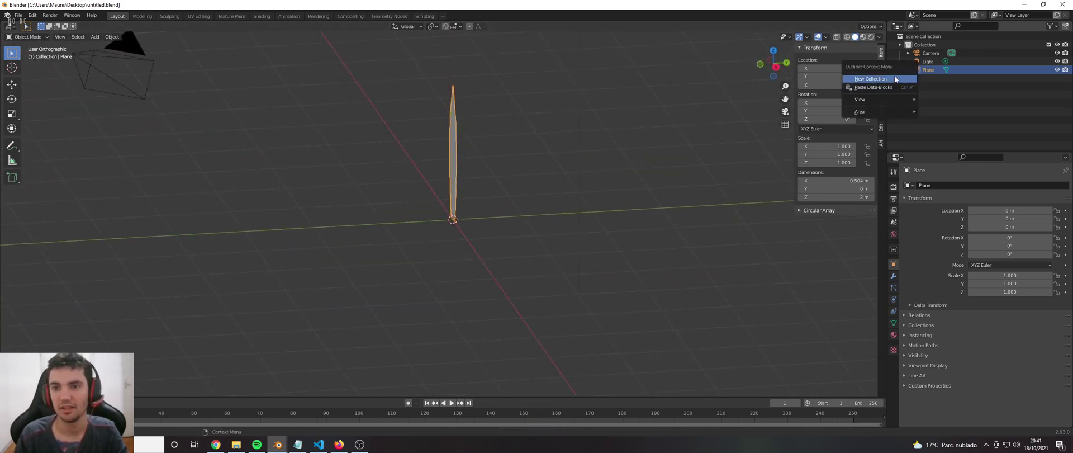
{"action": "left_click", "coordinate": [894, 78]}
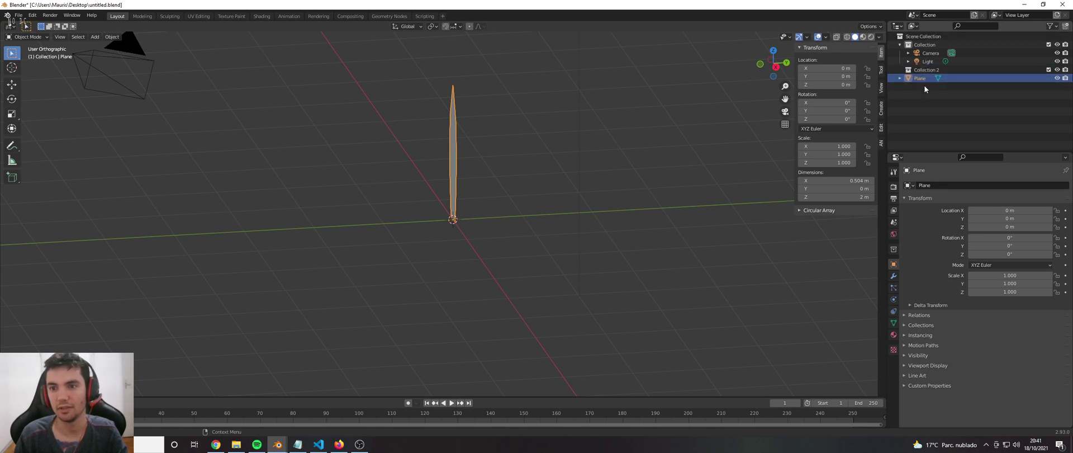
{"action": "key", "text": "ctrl+s"}
Enter Edit Mode on the blade with its tip vertex selected and switch to the right orthographic view
{"action": "middle_click_drag", "start_coordinate": [535, 63], "coordinate": [464, 83]}
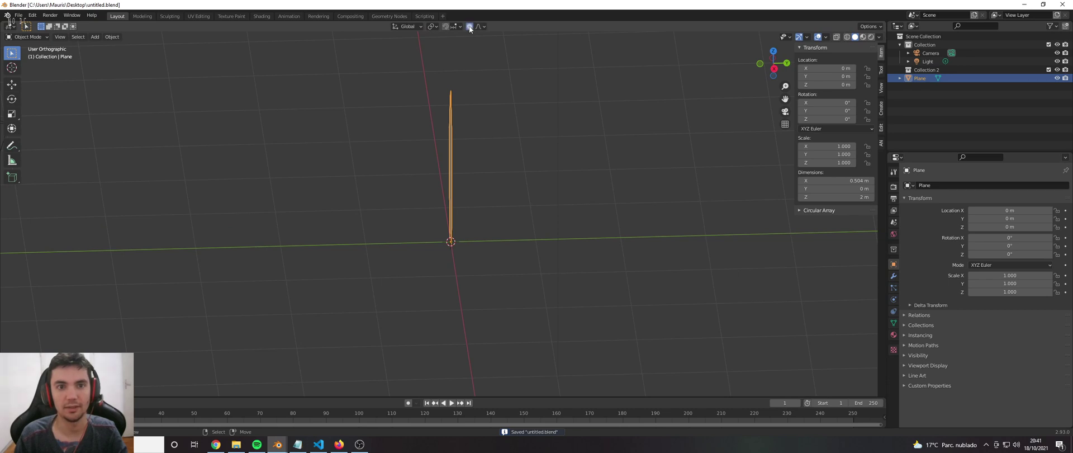
{"action": "key", "text": "Tab"}
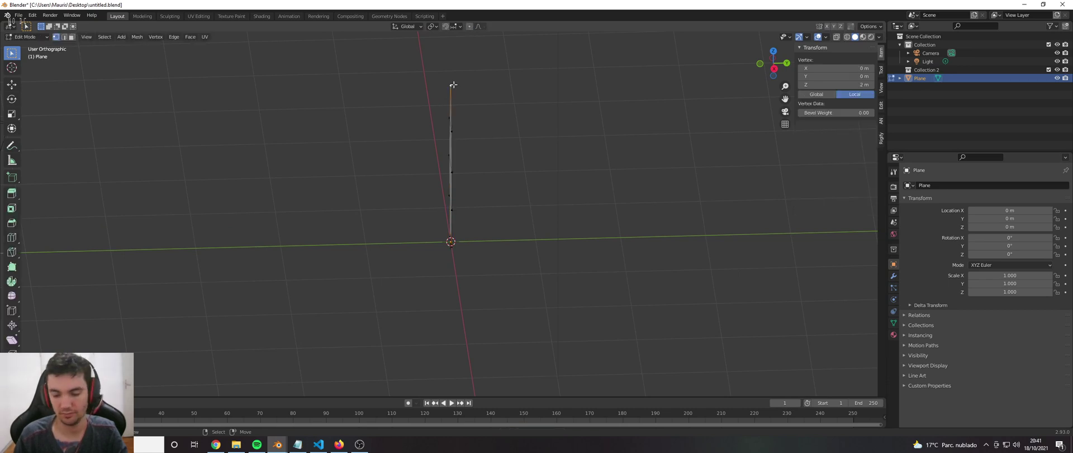
{"action": "key", "text": "KP_3"}
{"action": "key", "text": "r"}
{"action": "key", "text": "x"}
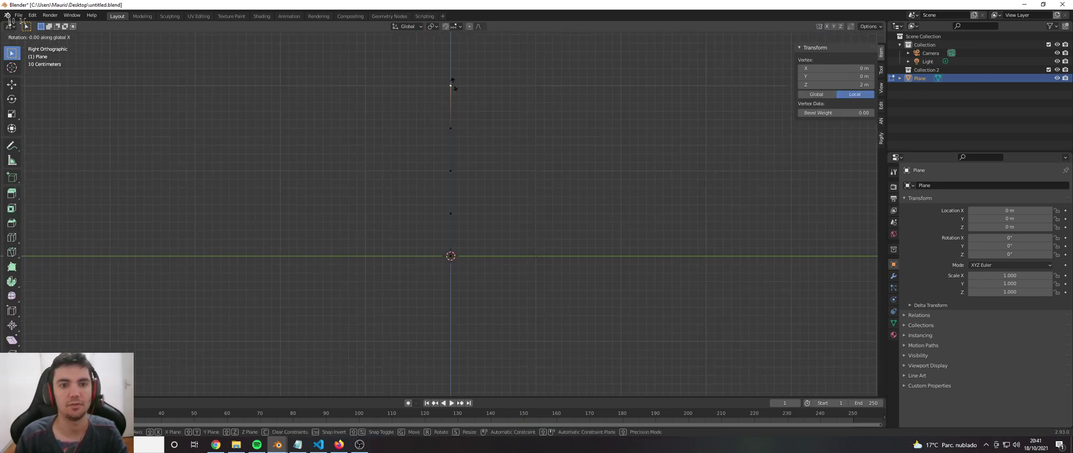
{"action": "right_click", "coordinate": [454, 85]}
Bend the blade by rotating its tip vertex about 5° around X with smooth proportional editing, proportional size about 2.36
{"action": "key", "text": "g"}
{"action": "scroll", "coordinate": [450, 138], "scroll_direction": "down", "scroll_amount": 10}
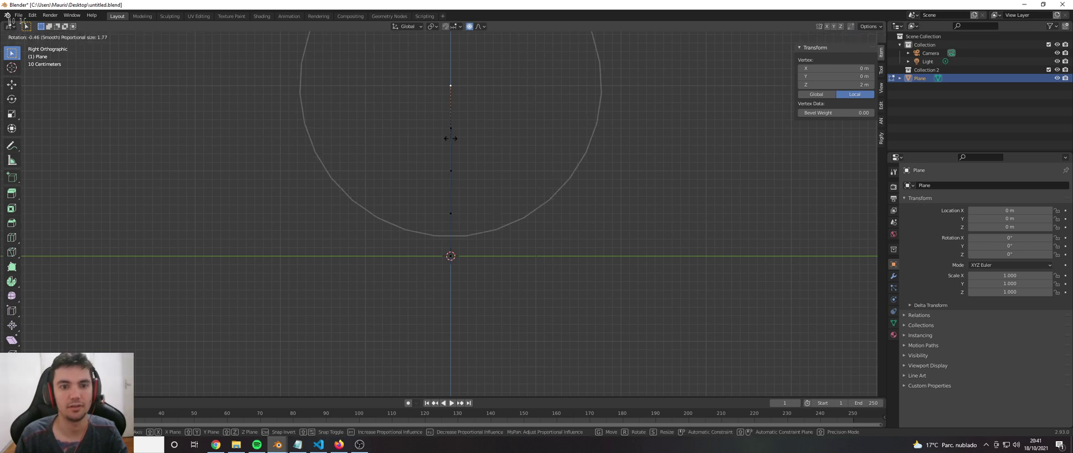
{"action": "key", "text": "r"}
{"action": "key", "text": "x"}
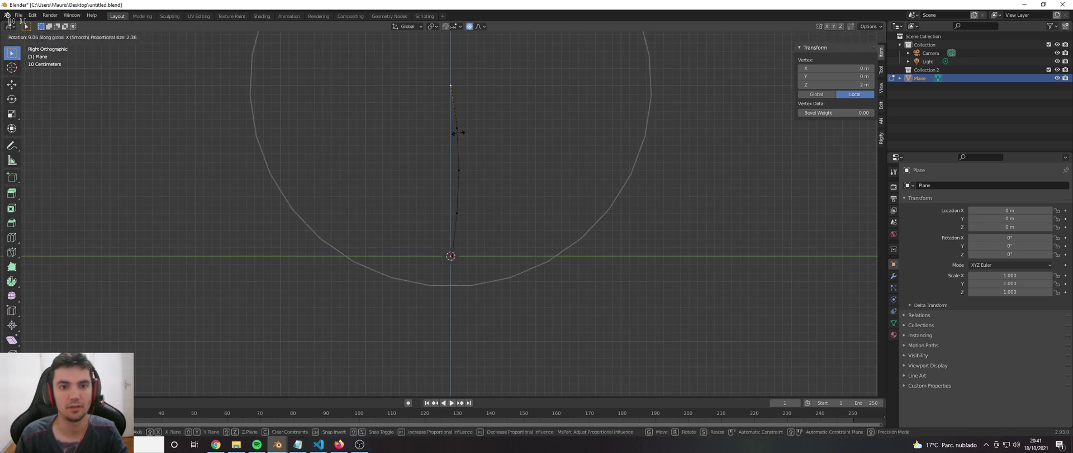
{"action": "left_click", "coordinate": [456, 132]}
{"action": "scroll", "coordinate": [459, 132], "scroll_direction": "down", "scroll_amount": 3}
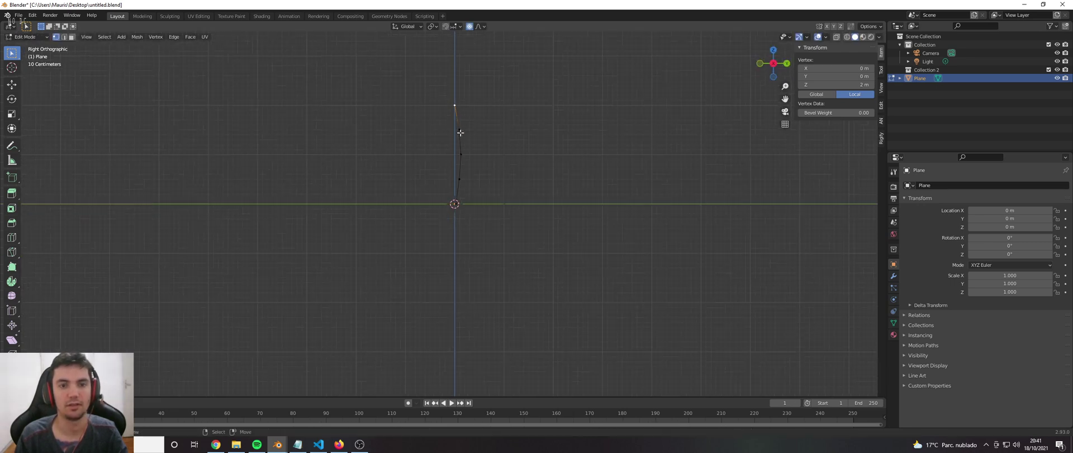
{"action": "scroll", "coordinate": [470, 116], "scroll_direction": "up", "scroll_amount": 2}
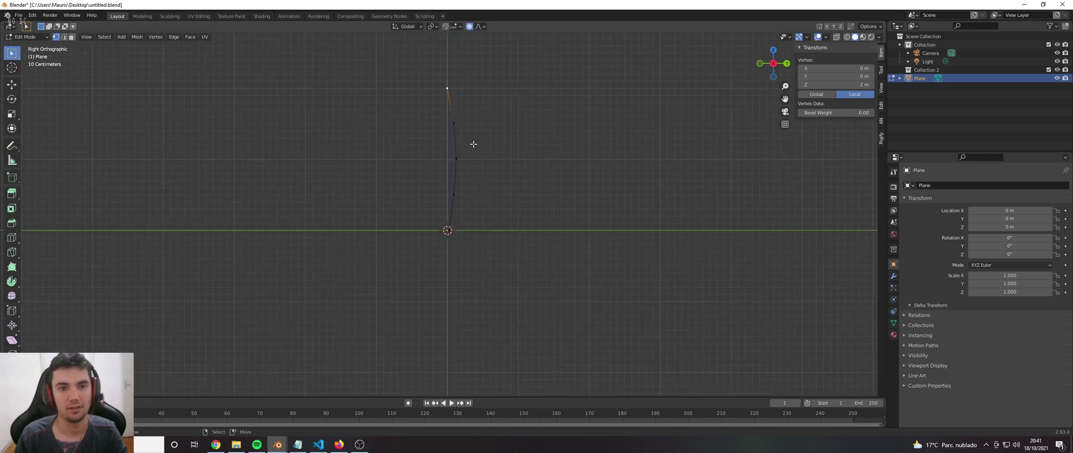
Return the bent blade to Object Mode and save the file
{"action": "scroll", "coordinate": [464, 139], "scroll_direction": "down", "scroll_amount": 5}
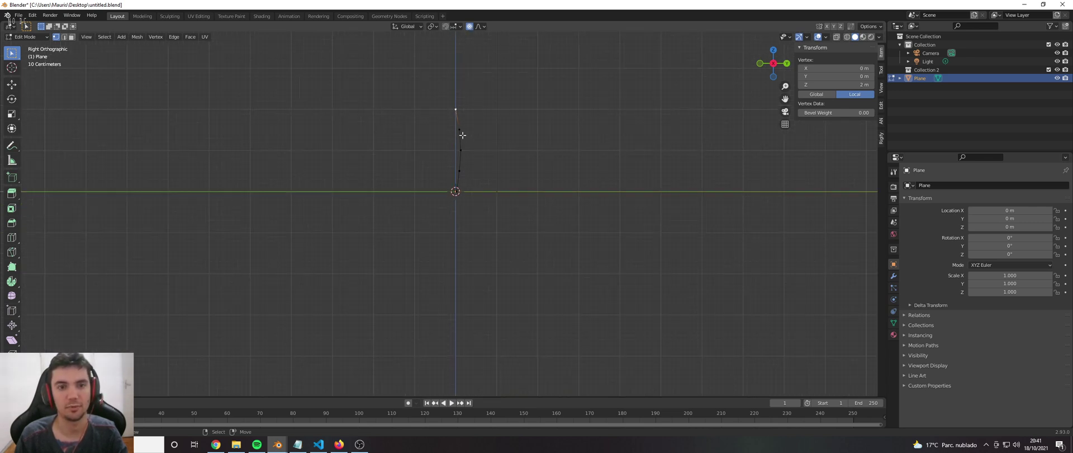
{"action": "scroll", "coordinate": [454, 125], "scroll_direction": "up", "scroll_amount": 6}
{"action": "key", "text": "Tab"}
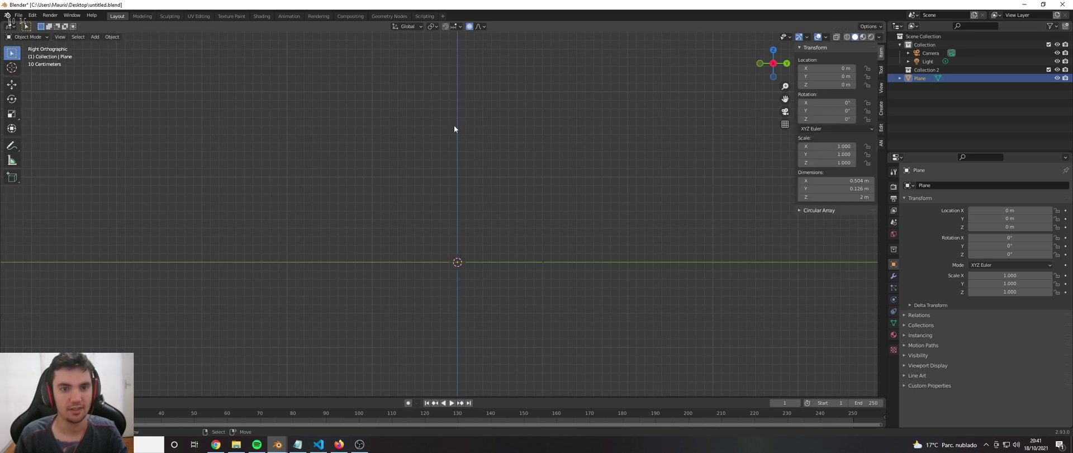
{"action": "key", "text": "ctrl+s"}
{"action": "left_click", "coordinate": [407, 94]}
{"action": "middle_click_drag", "start_coordinate": [407, 96], "coordinate": [428, 130]}
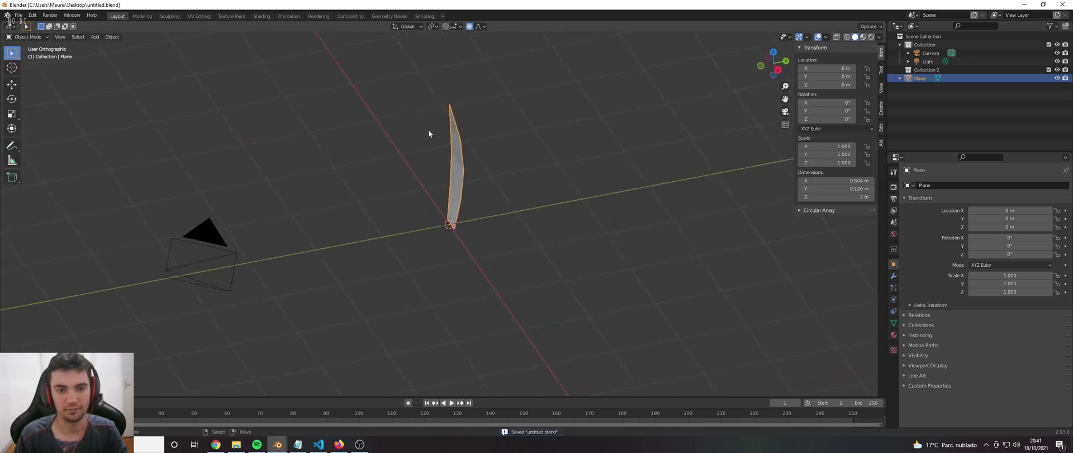
Enter Edit Mode with the whole blade selected and turn off proportional editing
{"action": "key", "text": "Tab"}
{"action": "key", "text": "a"}
{"action": "left_click", "coordinate": [447, 82]}
{"action": "key", "text": "a"}
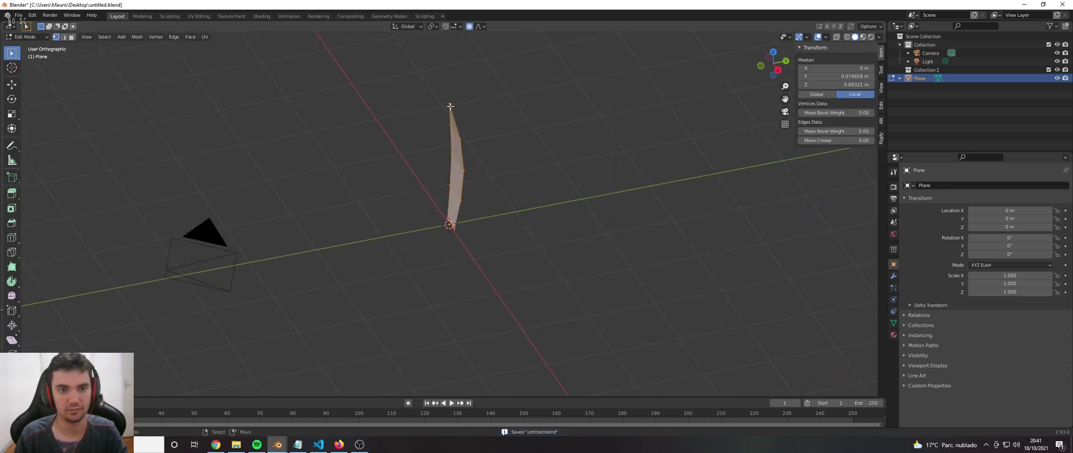
{"action": "key", "text": "r"}
{"action": "key", "text": "x"}
{"action": "key", "text": "Escape"}
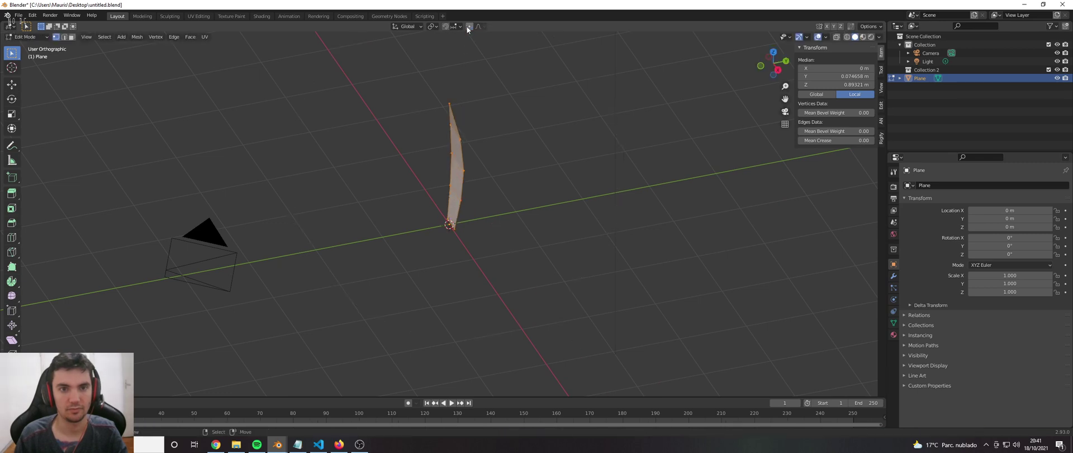
{"action": "key", "text": "g"}
{"action": "key", "text": "y"}
{"action": "key", "text": "Escape"}
Duplicate the blade's geometry and place the copy about 0.59 m along the X axis
{"action": "key", "text": "shift+d"}
{"action": "key", "text": "x"}
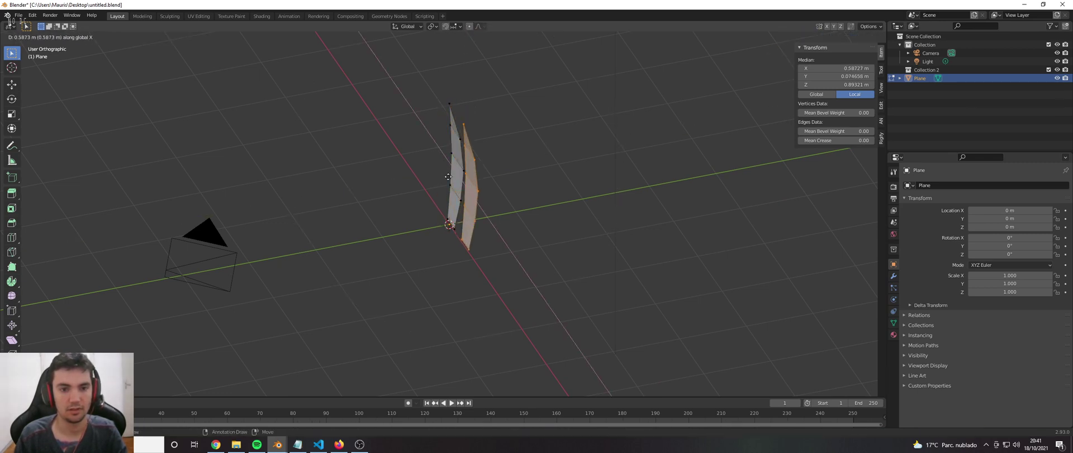
{"action": "left_click", "coordinate": [447, 170]}
Duplicate the original blade, scale this second copy down and move it along X to about -0.34 m
{"action": "left_click", "coordinate": [459, 158]}
{"action": "key", "text": "ctrl+l"}
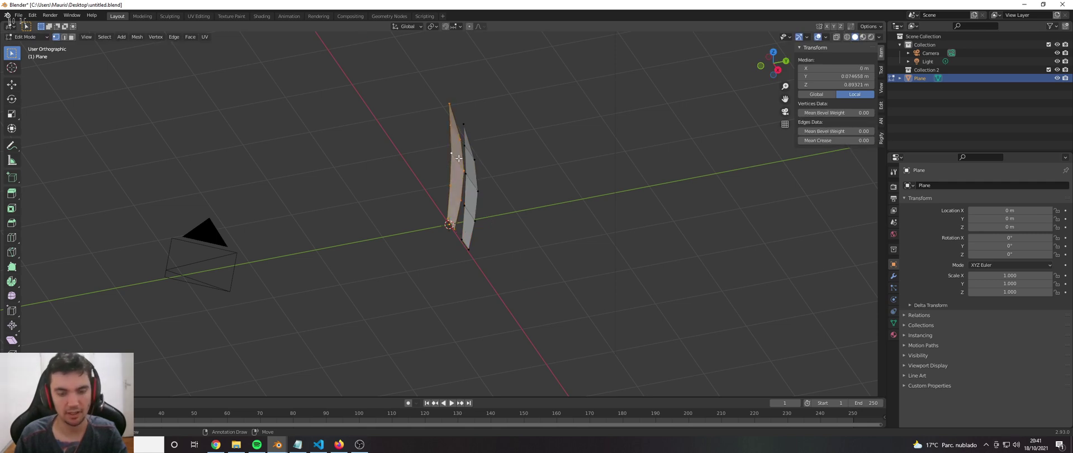
{"action": "key", "text": "g"}
{"action": "key", "text": "x"}
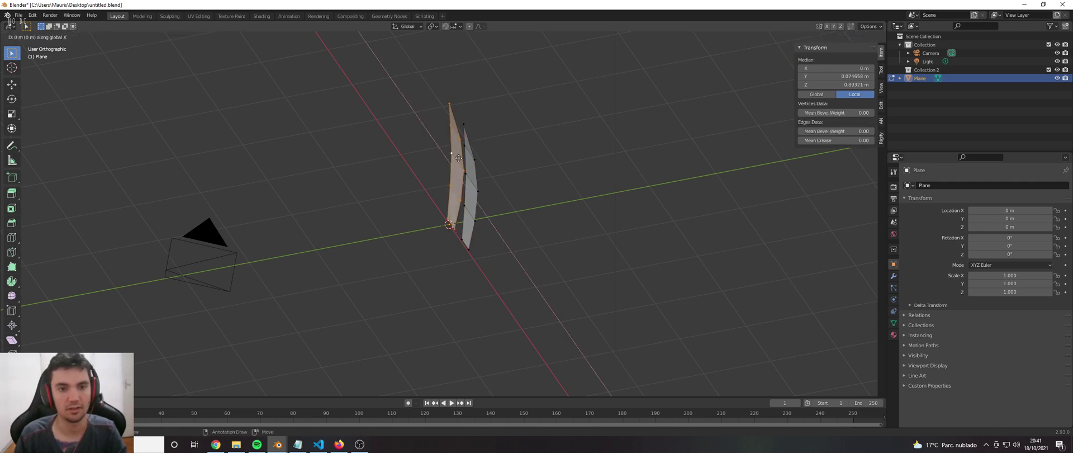
{"action": "key", "text": "Escape"}
{"action": "key", "text": "s"}
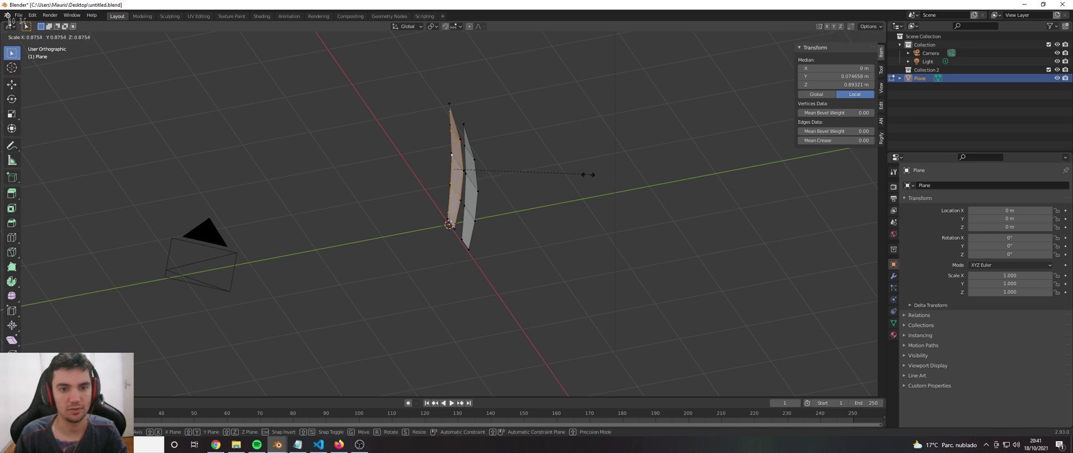
{"action": "left_click", "coordinate": [538, 173]}
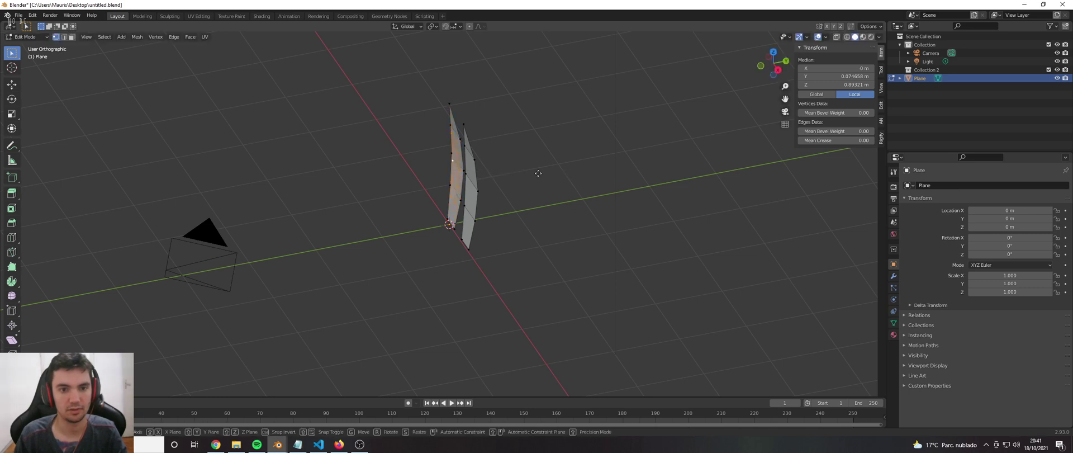
{"action": "key", "text": "g"}
{"action": "key", "text": "x"}
{"action": "left_click", "coordinate": [524, 167]}
Select the whole original blade and, in top view, move it along Y to about -0.16 m
{"action": "left_click", "coordinate": [460, 145]}
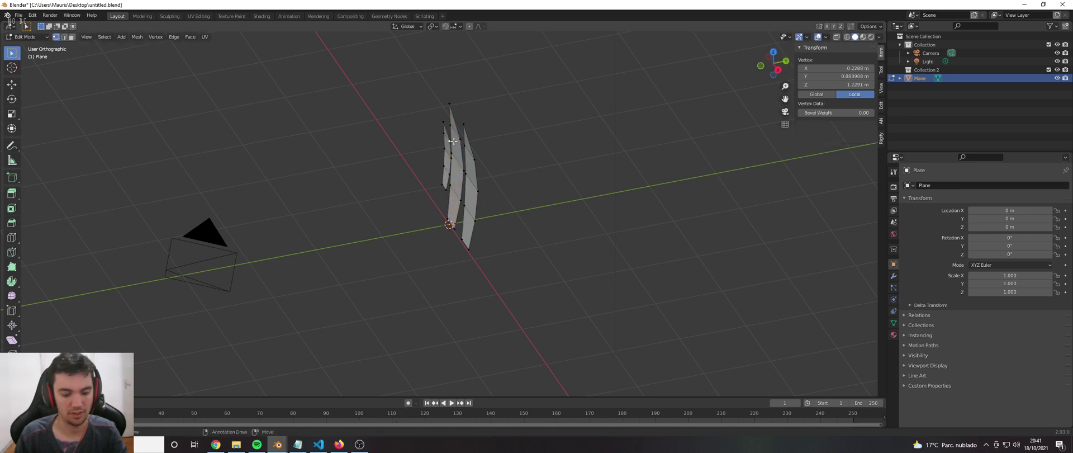
{"action": "left_click", "coordinate": [452, 141], "text": "alt"}
{"action": "left_click", "coordinate": [457, 141]}
{"action": "left_click", "coordinate": [457, 140], "text": "alt"}
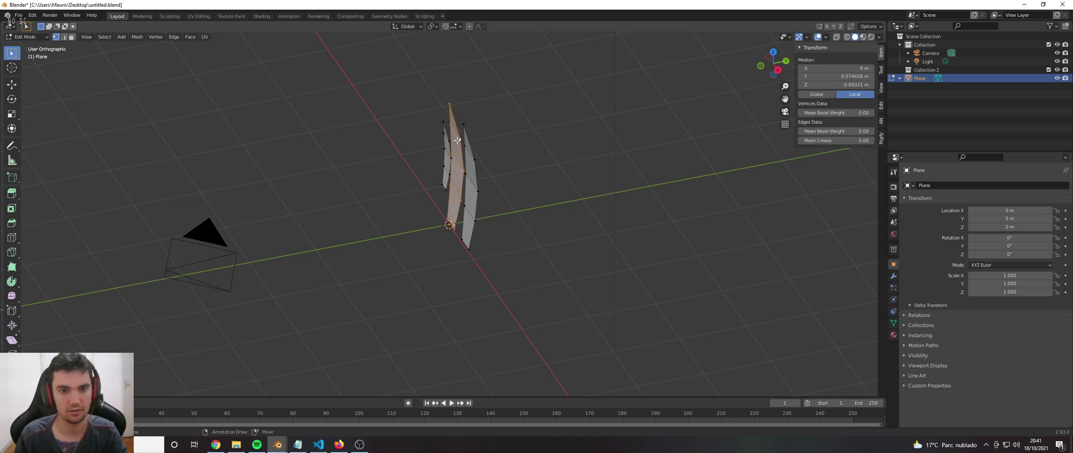
{"action": "key", "text": "KP_7"}
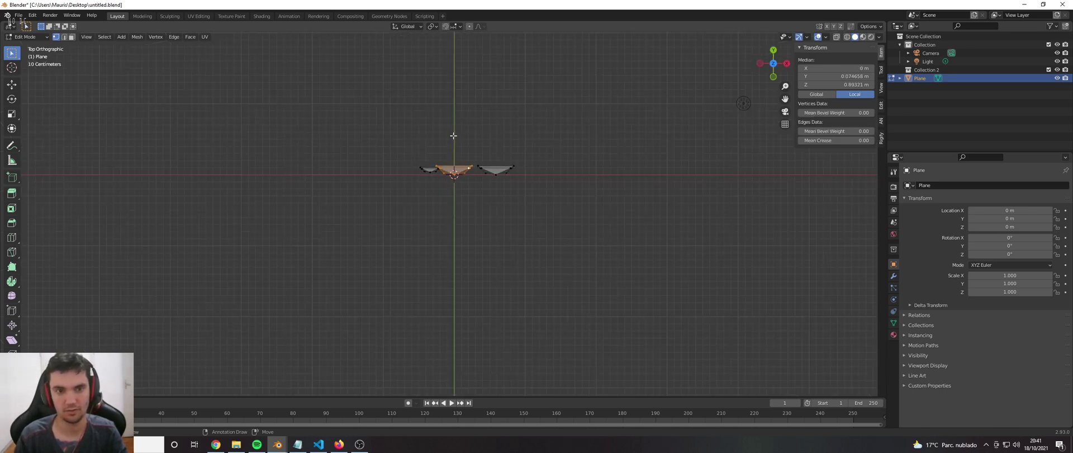
{"action": "key", "text": "g"}
{"action": "key", "text": "y"}
{"action": "left_click", "coordinate": [450, 152]}
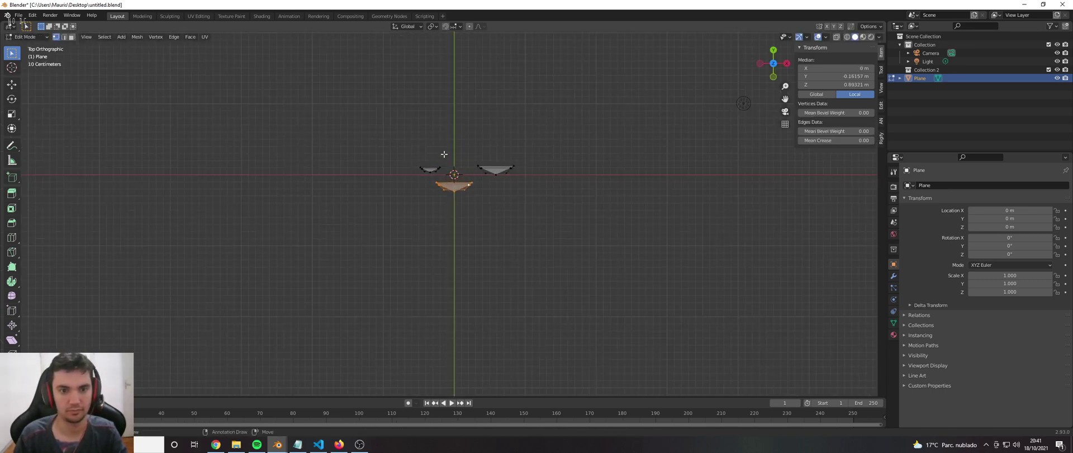
Rotate the small blade around Z to stand sideways beside the origin, with its median X at about -0.27 m
{"action": "left_click", "coordinate": [432, 169]}
{"action": "key", "text": "ctrl+l"}
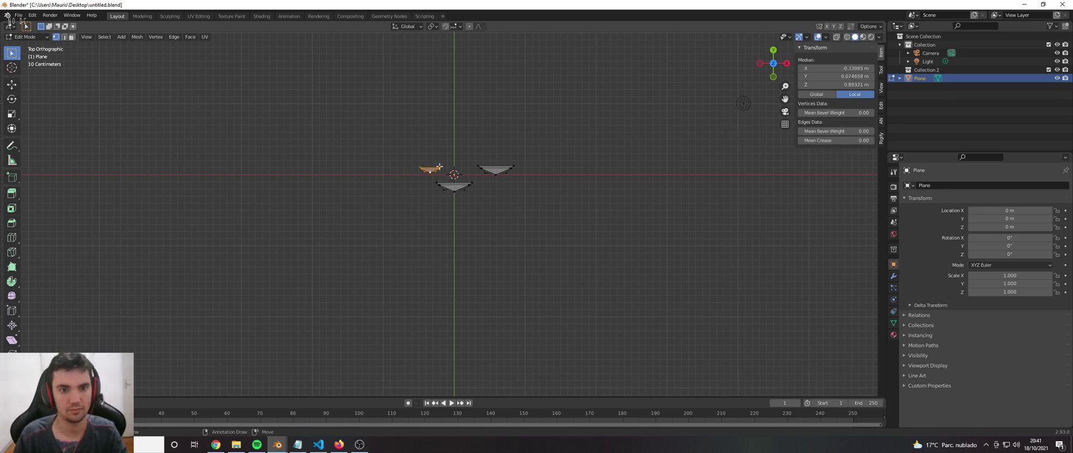
{"action": "key", "text": "r"}
{"action": "key", "text": "z"}
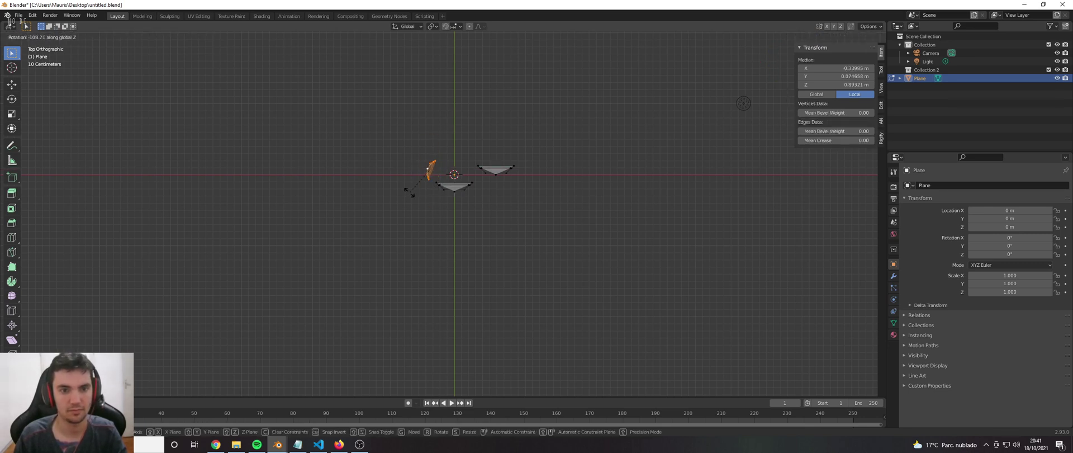
{"action": "left_click", "coordinate": [414, 187]}
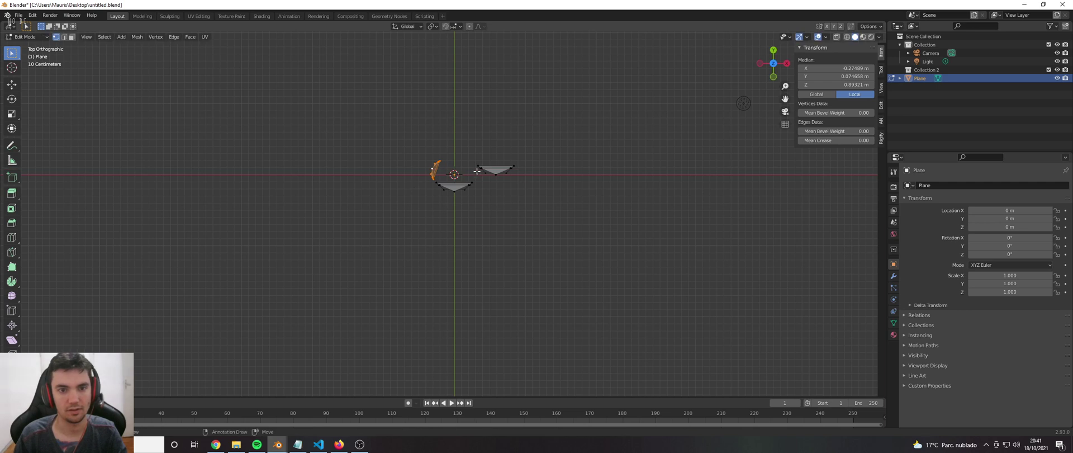
Rotate the large copied blade around Z to stand sideways and move it to about X 0.19 m, Y 0.16 m
{"action": "left_click", "coordinate": [476, 170]}
{"action": "key", "text": "ctrl+l"}
{"action": "key", "text": "r"}
{"action": "key", "text": "z"}
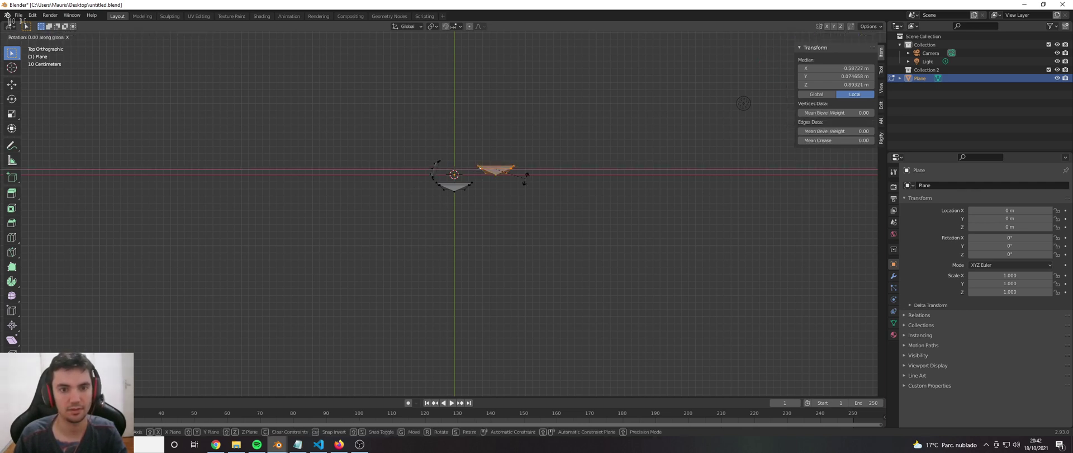
{"action": "left_click", "coordinate": [495, 135]}
{"action": "key", "text": "g"}
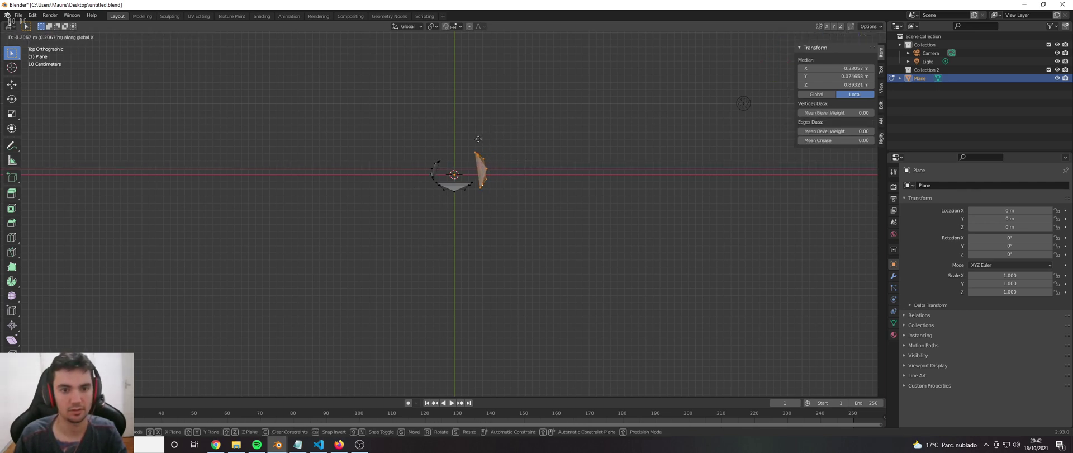
{"action": "left_click", "coordinate": [472, 143]}
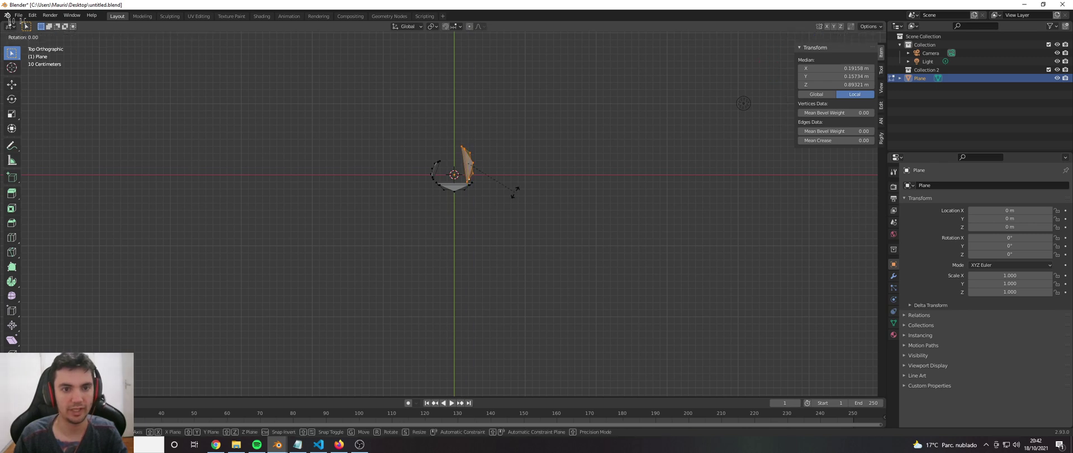
Scale the large copy down and, in front view, lower it along Z until its base meets the ground line
{"action": "middle_click_drag", "start_coordinate": [528, 165], "coordinate": [516, 103]}
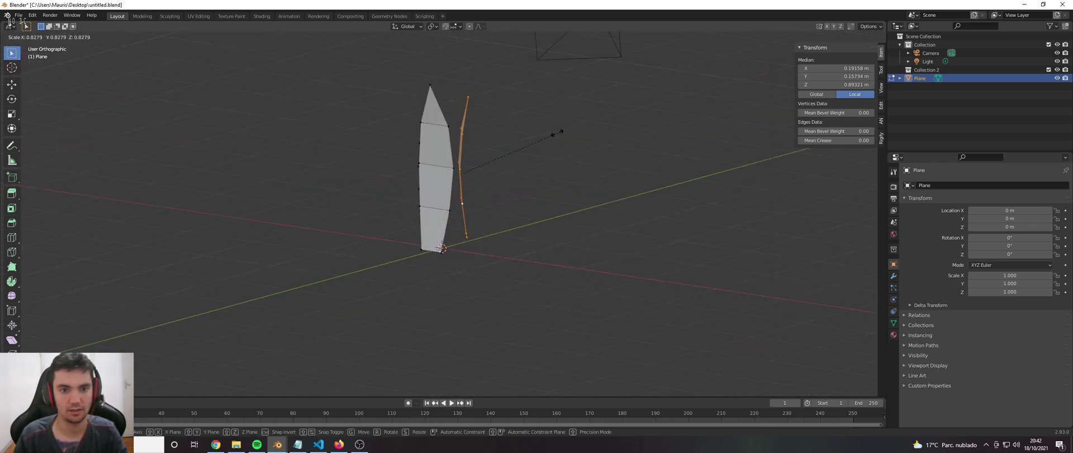
{"action": "key", "text": "KP_1"}
{"action": "key", "text": "g"}
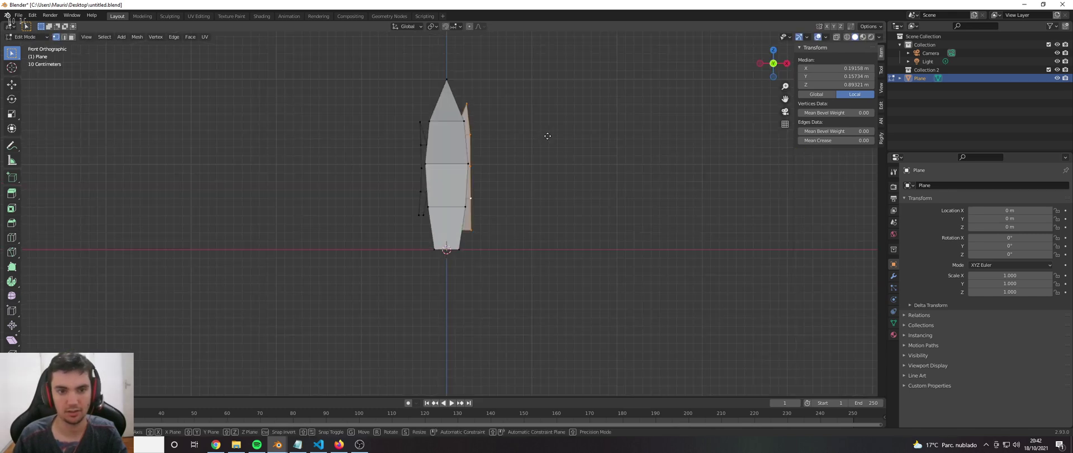
{"action": "key", "text": "z"}
{"action": "left_click", "coordinate": [539, 154]}
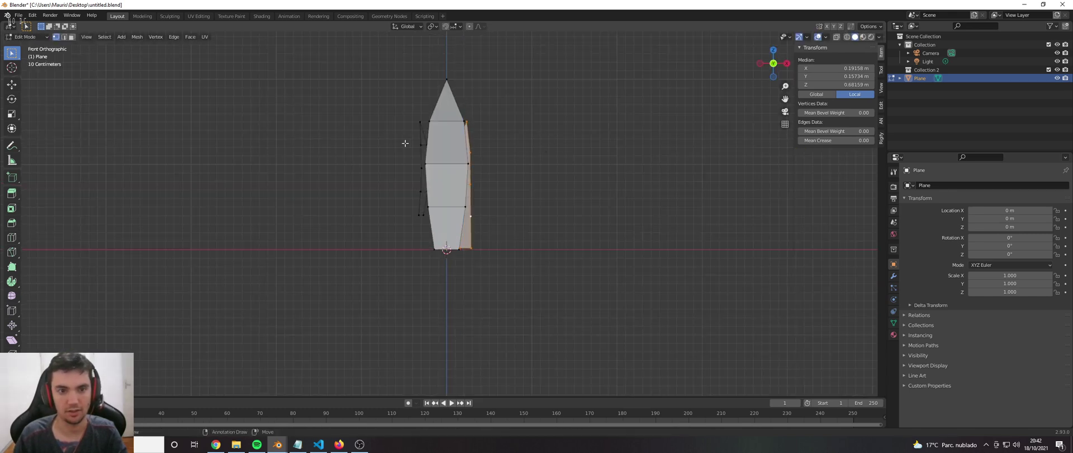
Turn the lowered copy around Z and tilt it around X so that it leans outward from the cluster
{"action": "middle_click_drag", "start_coordinate": [405, 144], "coordinate": [359, 203]}
{"action": "key", "text": "r"}
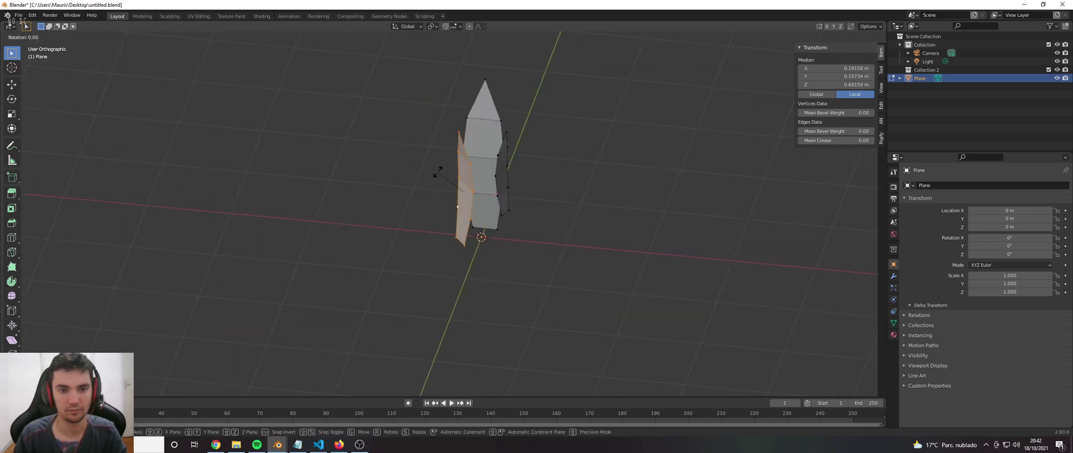
{"action": "key", "text": "z"}
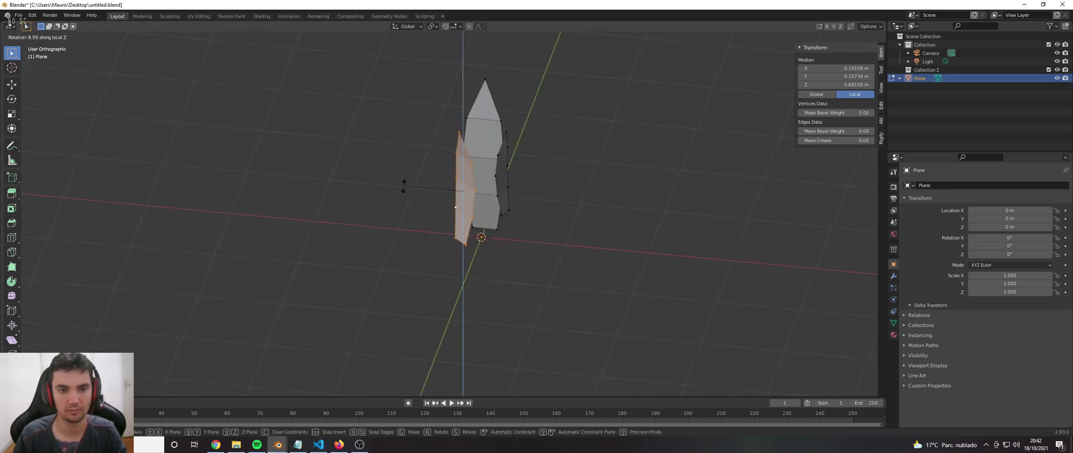
{"action": "left_click", "coordinate": [436, 236]}
{"action": "key", "text": "r"}
{"action": "key", "text": "x"}
{"action": "left_click", "coordinate": [457, 221]}
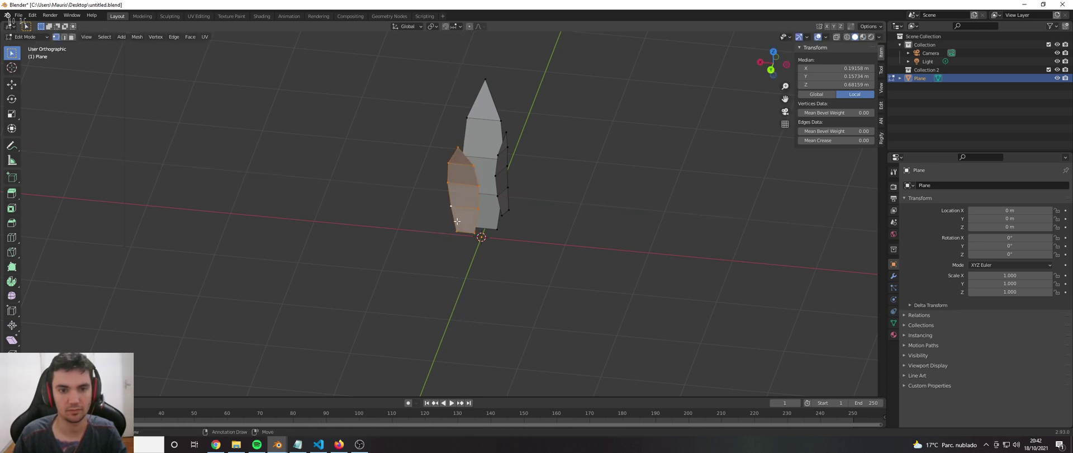
{"action": "middle_click_drag", "start_coordinate": [457, 221], "coordinate": [525, 243]}
{"action": "key", "text": "r"}
{"action": "key", "text": "z"}
{"action": "left_click", "coordinate": [484, 265]}
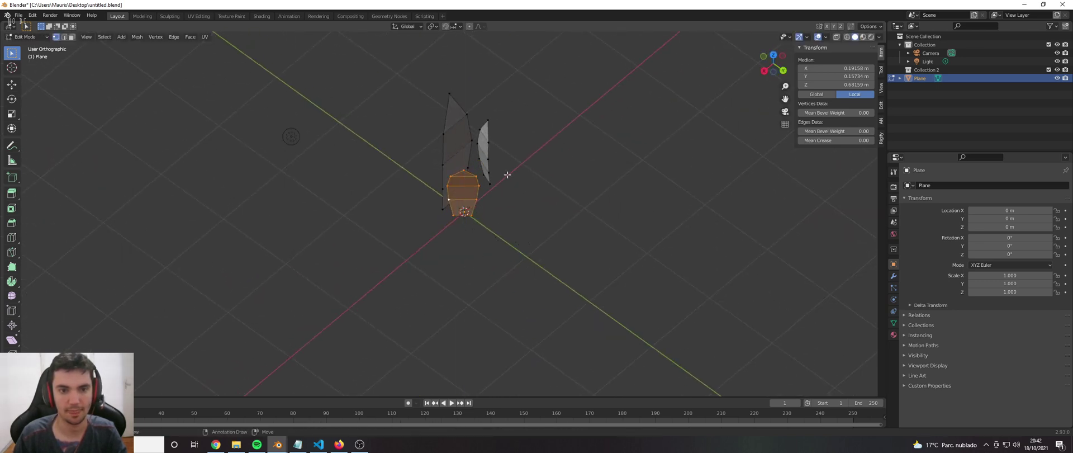
Select the whole small blade and, in front view, lower it along Z until its base meets the ground line
{"action": "middle_click_drag", "start_coordinate": [506, 175], "coordinate": [479, 207]}
{"action": "left_click", "coordinate": [499, 172]}
{"action": "key", "text": "ctrl+l"}
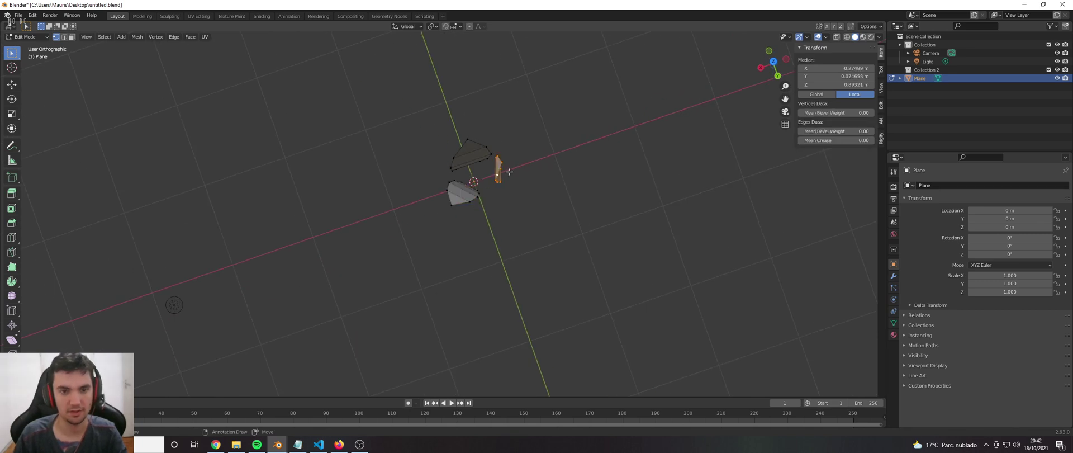
{"action": "middle_click_drag", "start_coordinate": [507, 169], "coordinate": [468, 116]}
{"action": "key", "text": "KP_1"}
{"action": "key", "text": "g"}
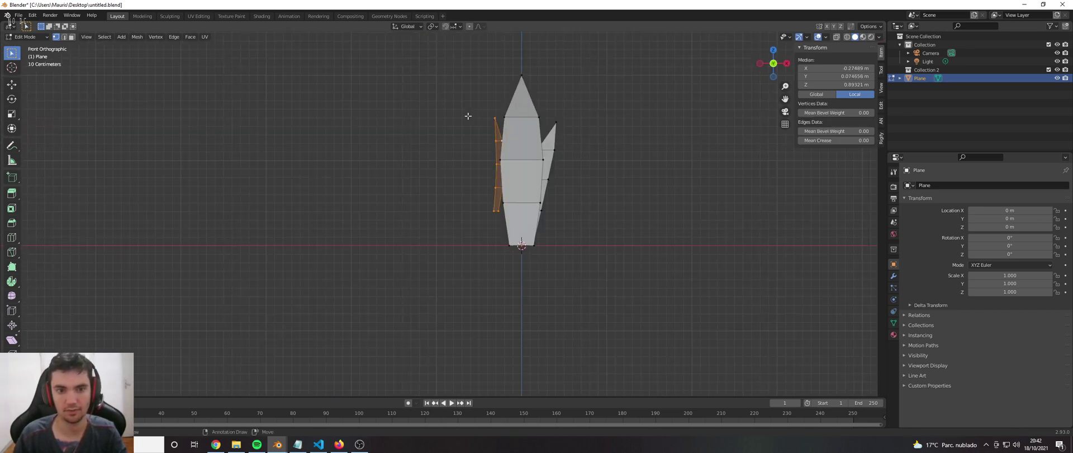
{"action": "key", "text": "z"}
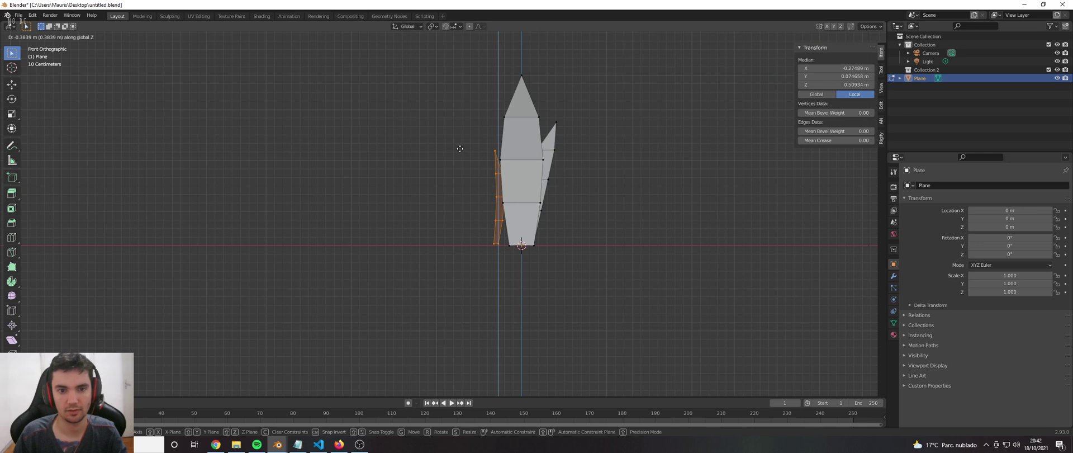
{"action": "left_click", "coordinate": [459, 149]}
{"action": "middle_click_drag", "start_coordinate": [458, 148], "coordinate": [470, 240]}
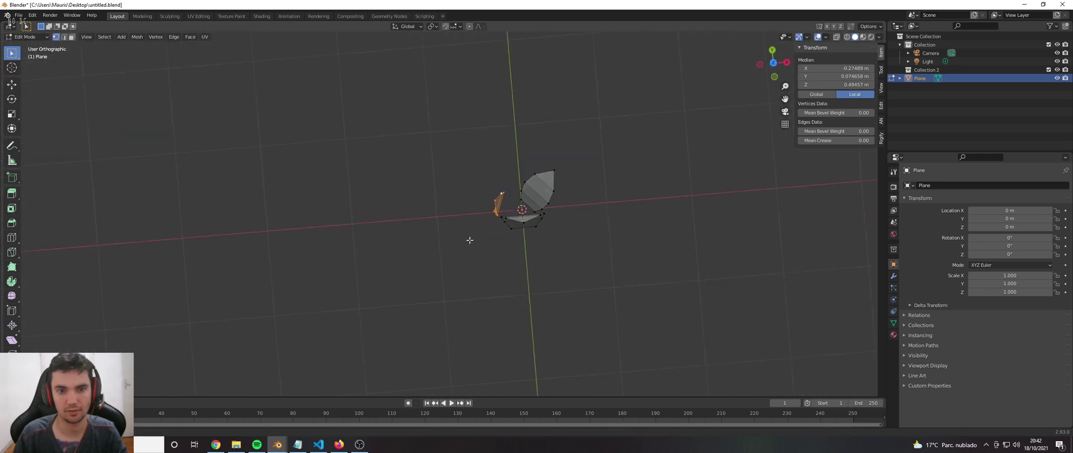
{"action": "key", "text": "r"}
{"action": "key", "text": "x"}
{"action": "key", "text": "y"}
{"action": "key", "text": "y"}
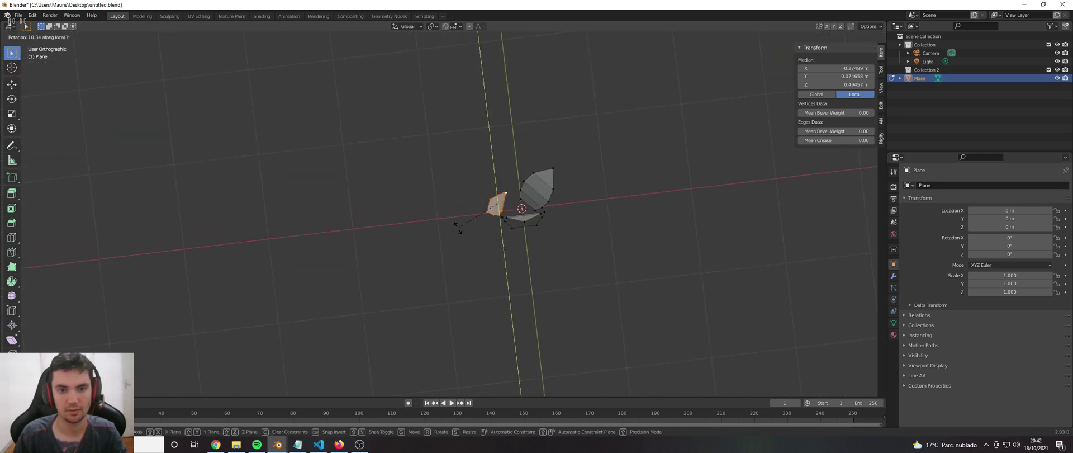
{"action": "right_click", "coordinate": [458, 227]}
{"action": "middle_click_drag", "start_coordinate": [458, 227], "coordinate": [584, 170]}
{"action": "key", "text": "r"}
{"action": "key", "text": "x"}
{"action": "right_click", "coordinate": [570, 189]}
Rotate the small blade around the Z axis to adjust the direction it faces
{"action": "key", "text": "r"}
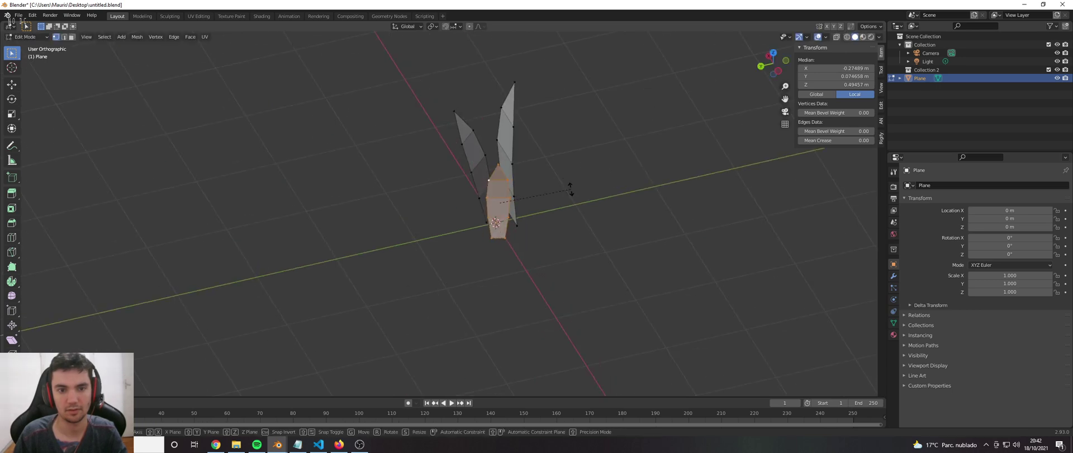
{"action": "key", "text": "y"}
{"action": "key", "text": "y"}
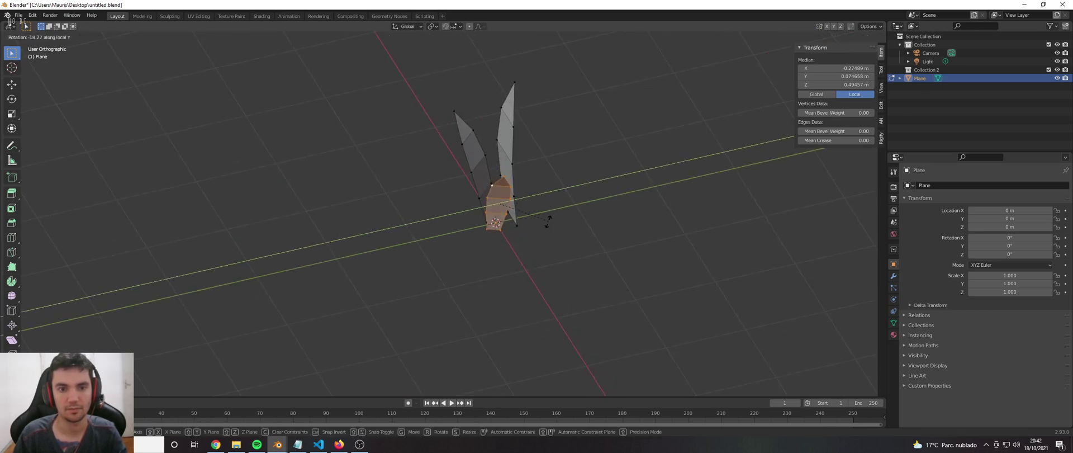
{"action": "key", "text": "y"}
{"action": "key", "text": "z"}
{"action": "left_click", "coordinate": [550, 213]}
Move the small blade along Y to about 0 m and view the cluster from the right
{"action": "middle_click_drag", "start_coordinate": [549, 214], "coordinate": [539, 150]}
{"action": "key", "text": "g"}
{"action": "key", "text": "y"}
{"action": "left_click", "coordinate": [525, 246]}
{"action": "key", "text": "KP_1"}
{"action": "key", "text": "KP_3"}
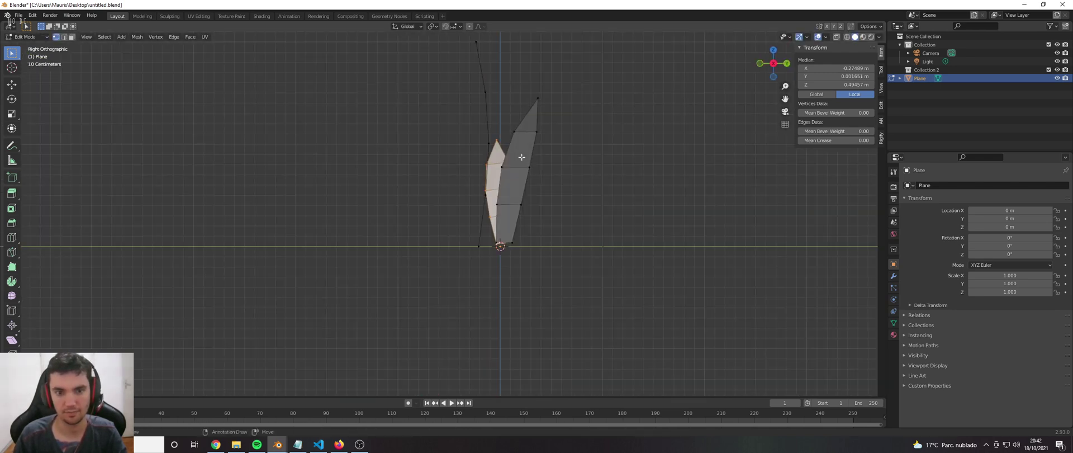
Rotate the selected small blade around the X axis to adjust its lean in right view
{"action": "key", "text": "r"}
{"action": "key", "text": "y"}
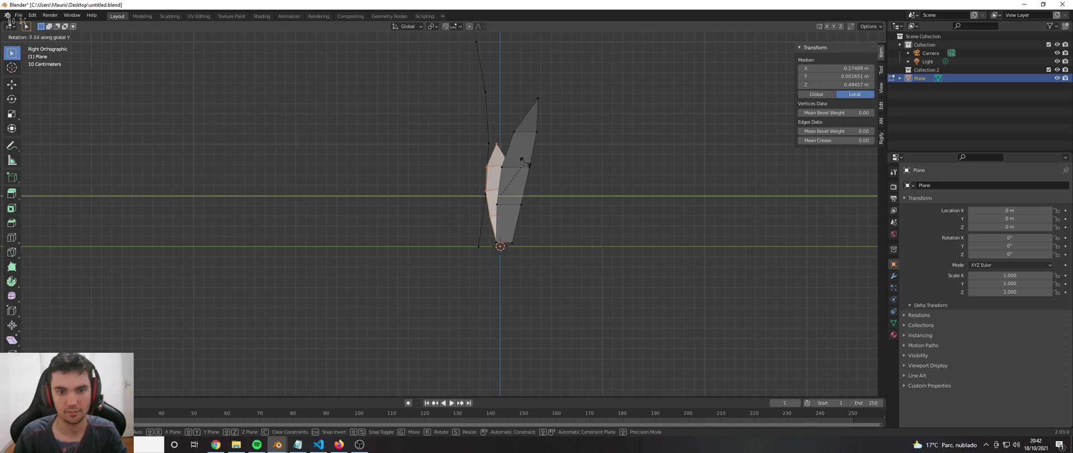
{"action": "key", "text": "x"}
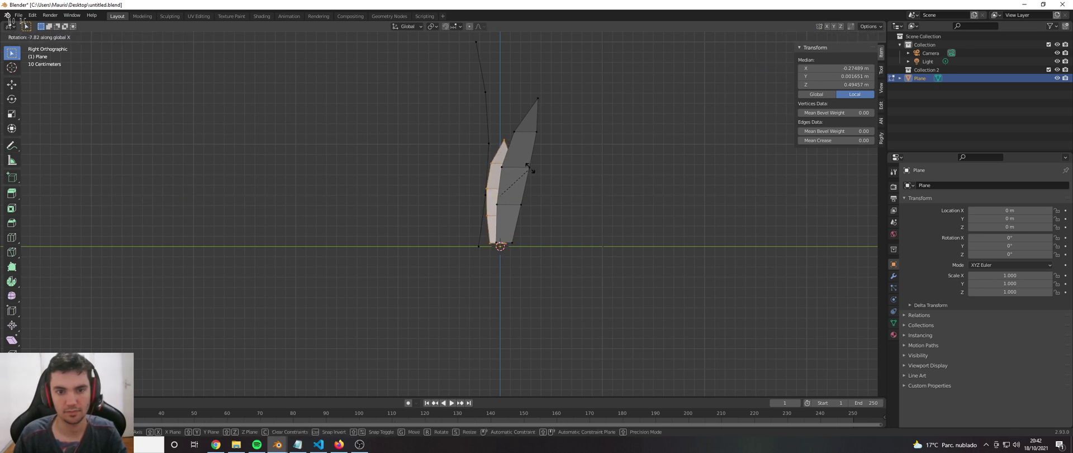
{"action": "left_click", "coordinate": [530, 171]}
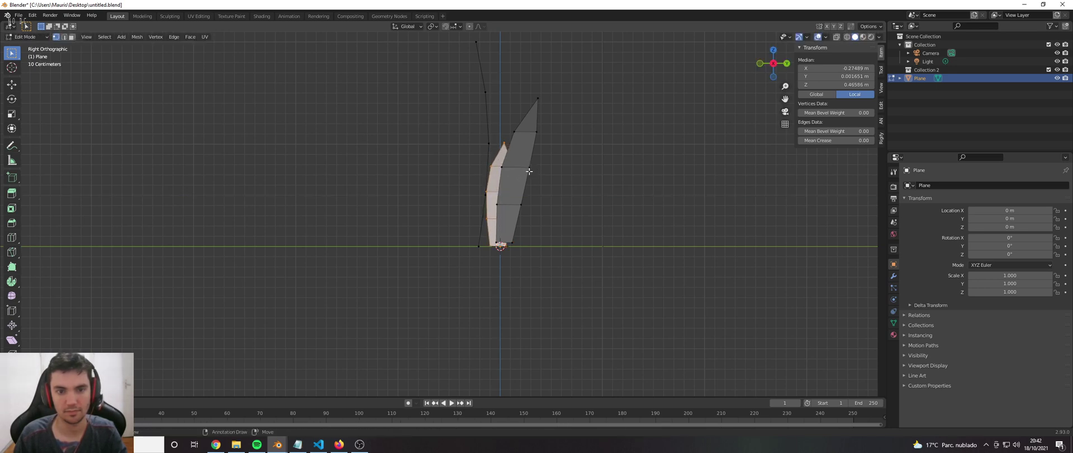
Select the whole medium-height blade and shift it along Z so that its base meets the ground line
{"action": "left_click", "coordinate": [529, 171]}
{"action": "key", "text": "ctrl+l"}
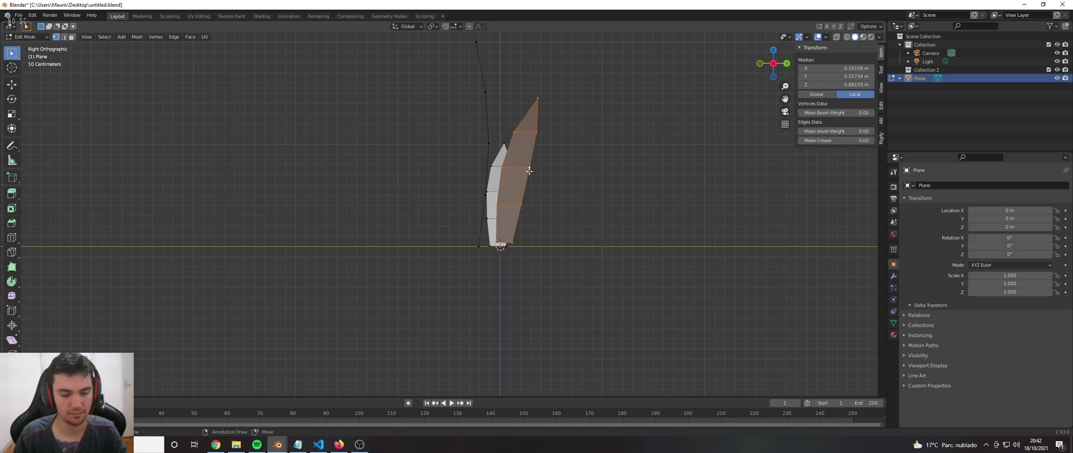
{"action": "key", "text": "g"}
{"action": "key", "text": "z"}
{"action": "left_click", "coordinate": [520, 175]}
{"action": "key", "text": "Tab"}
{"action": "middle_click_drag", "start_coordinate": [520, 174], "coordinate": [561, 194]}
{"action": "left_click", "coordinate": [438, 233]}
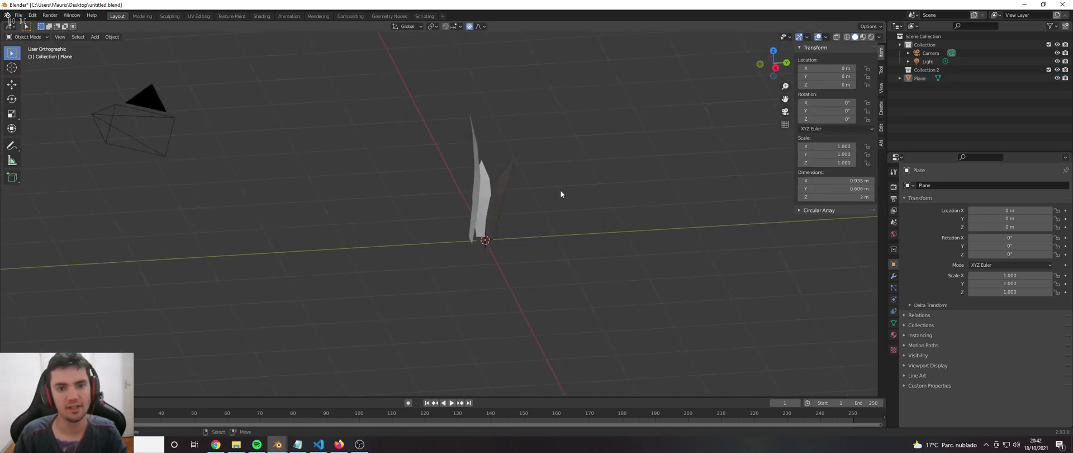
Rotate the tallest blade around the X axis to adjust its lean, and save the file
{"action": "left_click", "coordinate": [482, 159]}
{"action": "key", "text": "Tab"}
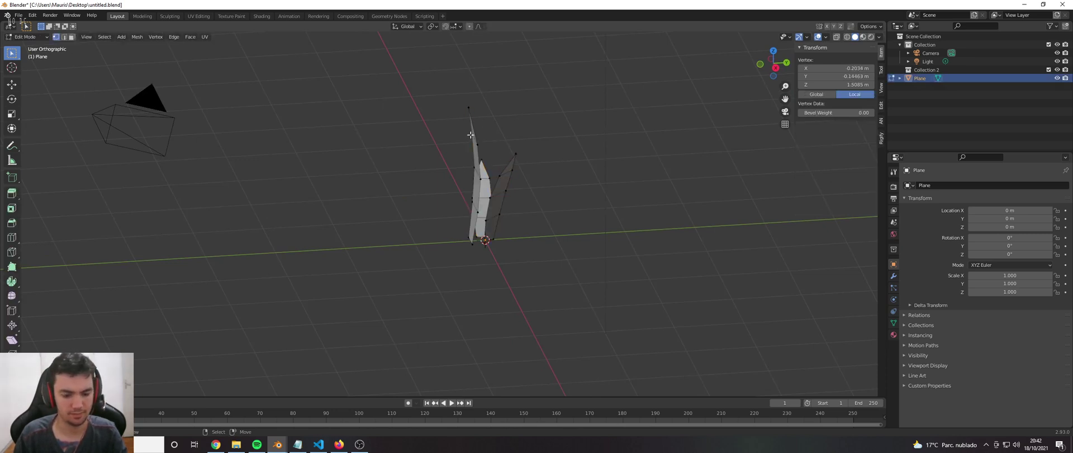
{"action": "left_click", "coordinate": [471, 135], "text": "alt"}
{"action": "middle_click_drag", "start_coordinate": [471, 134], "coordinate": [563, 141]}
{"action": "key", "text": "r"}
{"action": "key", "text": "x"}
{"action": "left_click", "coordinate": [531, 132]}
{"action": "key", "text": "Tab"}
{"action": "key", "text": "ctrl+s"}
Add a mesh plane at the origin and scale it by 10 in Edit Mode
{"action": "middle_click_drag", "start_coordinate": [501, 98], "coordinate": [421, 197]}
{"action": "key", "text": "shift+a"}
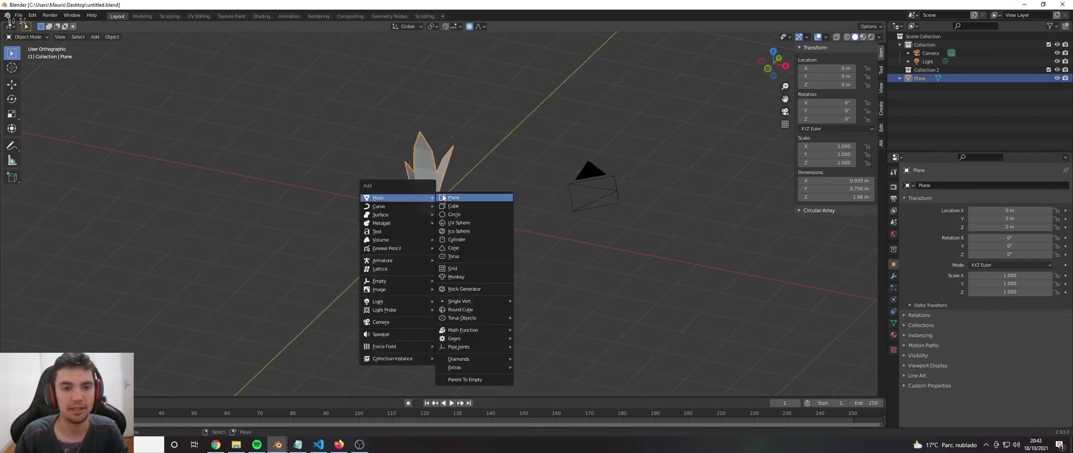
{"action": "left_click", "coordinate": [443, 197]}
{"action": "scroll", "coordinate": [447, 193], "scroll_direction": "down", "scroll_amount": 4}
{"action": "scroll", "coordinate": [447, 199], "scroll_direction": "up", "scroll_amount": 2}
{"action": "key", "text": "Tab"}
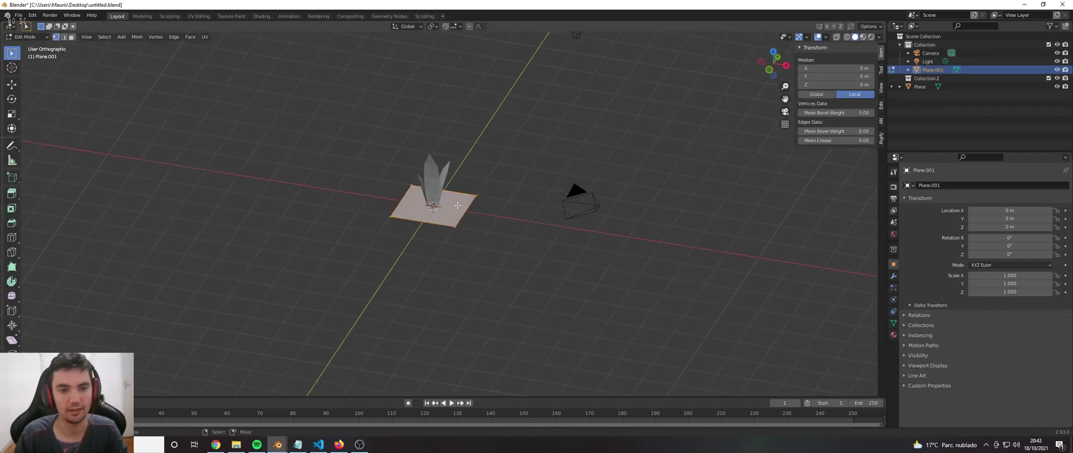
{"action": "type", "text": "s10"}
{"action": "key", "text": "Return"}
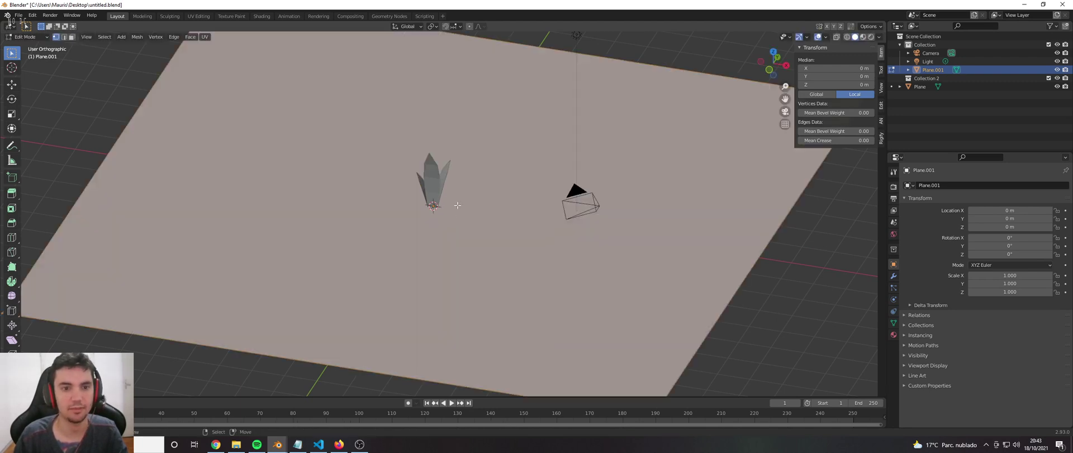
Subdivide the ground plane with 10 cuts, subdivide it once more, and return to Object Mode
{"action": "mouse_move", "coordinate": [457, 205]}
{"action": "middle_mouse_down"}
{"action": "mouse_move", "coordinate": [395, 203]}
{"action": "mouse_move", "coordinate": [451, 205]}
{"action": "middle_mouse_up"}
{"action": "right_click", "coordinate": [452, 205]}
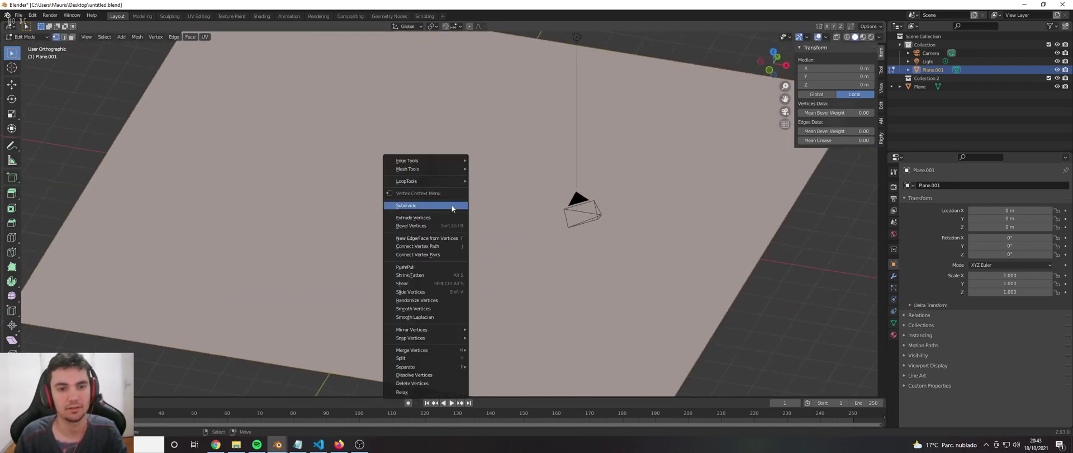
{"action": "left_click", "coordinate": [451, 205]}
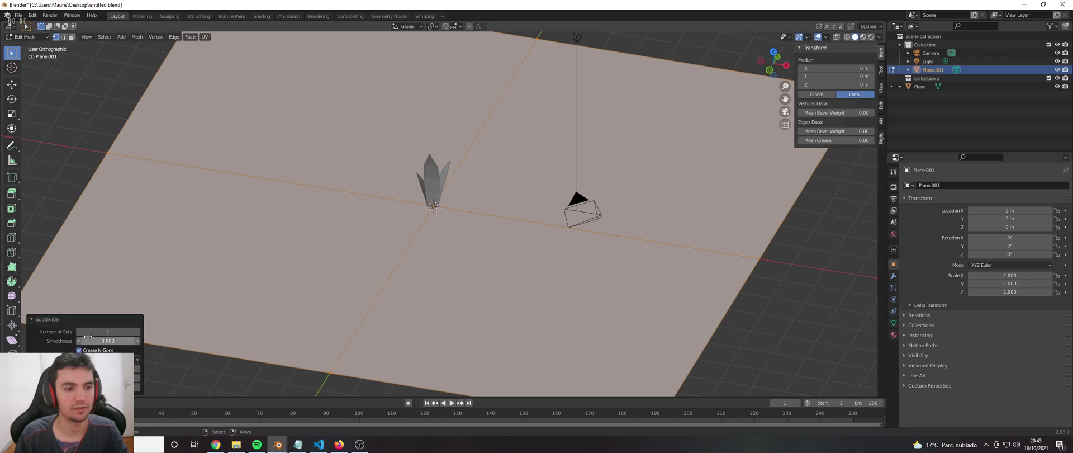
{"action": "right_click", "coordinate": [306, 274]}
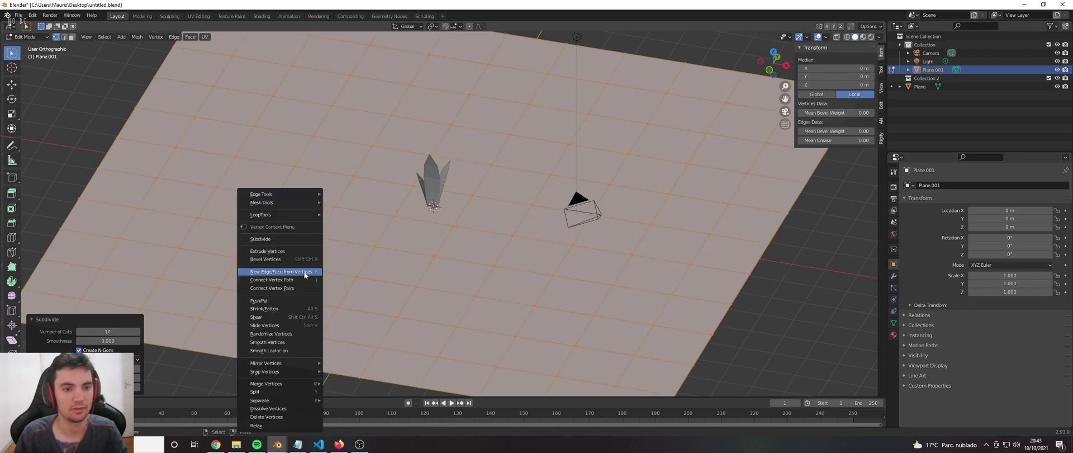
{"action": "left_click", "coordinate": [270, 240]}
{"action": "middle_click_drag", "start_coordinate": [270, 240], "coordinate": [372, 209]}
{"action": "key", "text": "Tab"}
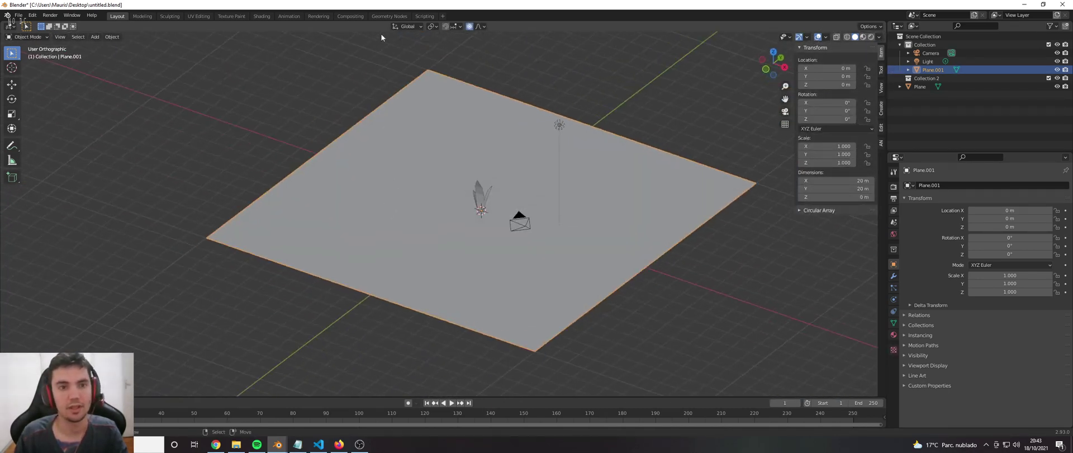
In the Geometry Nodes workspace, create a new node tree for the ground plane and spread its input and output nodes apart
{"action": "left_click", "coordinate": [386, 16]}
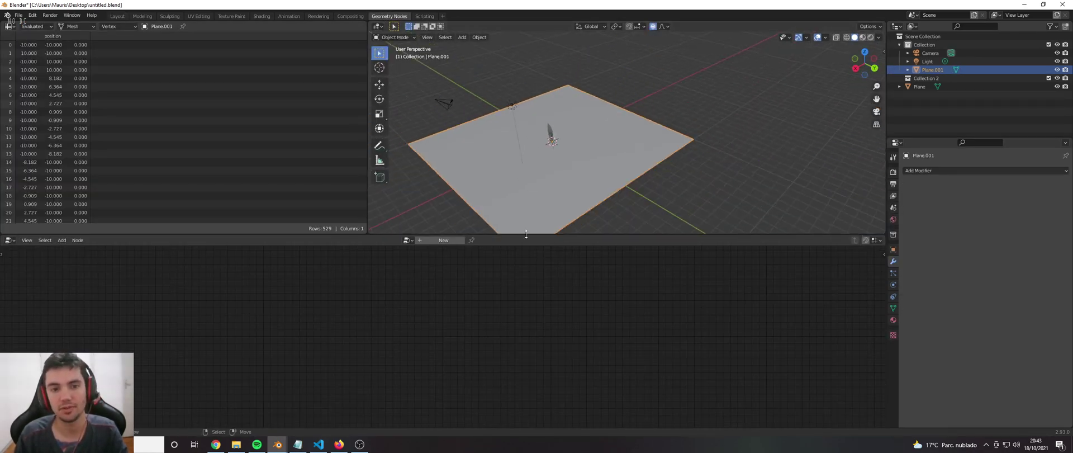
{"action": "left_click", "coordinate": [443, 239]}
{"action": "left_click_drag", "start_coordinate": [358, 330], "coordinate": [236, 309]}
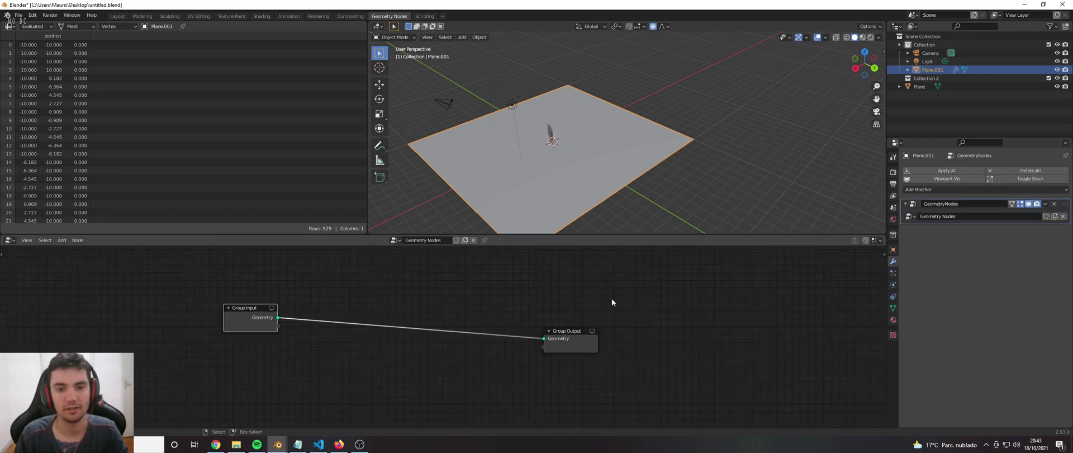
{"action": "left_click_drag", "start_coordinate": [566, 334], "coordinate": [614, 317]}
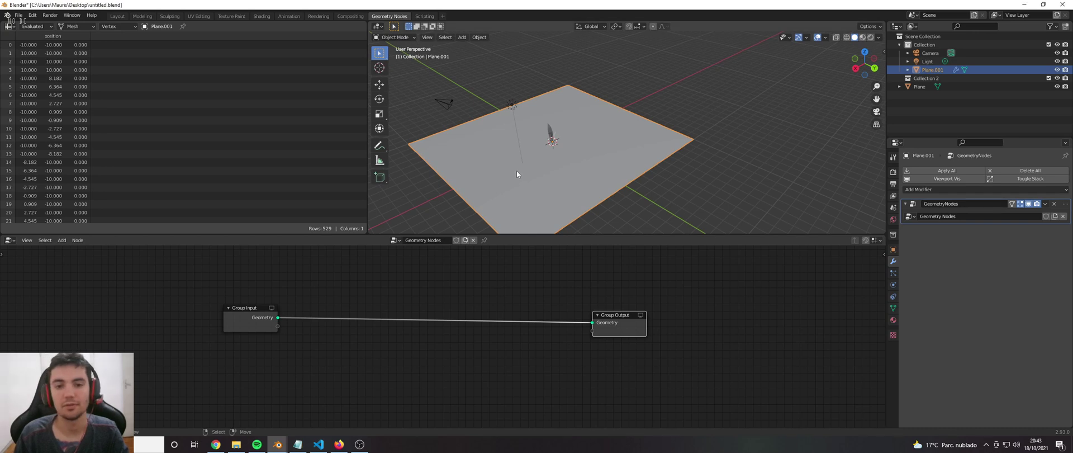
Turn off proportional editing
{"action": "scroll", "coordinate": [517, 170], "scroll_direction": "up", "scroll_amount": 2}
{"action": "key", "text": "o"}
{"action": "scroll", "coordinate": [441, 263], "scroll_direction": "up", "scroll_amount": 2}
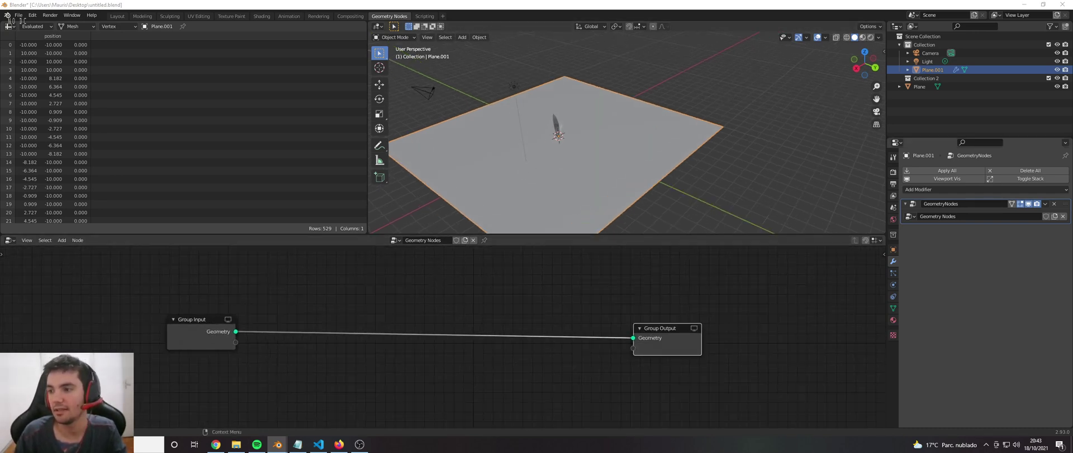
Search for a Point Distribute node and insert it between Group Input and Group Output
{"action": "key", "text": "shift+a"}
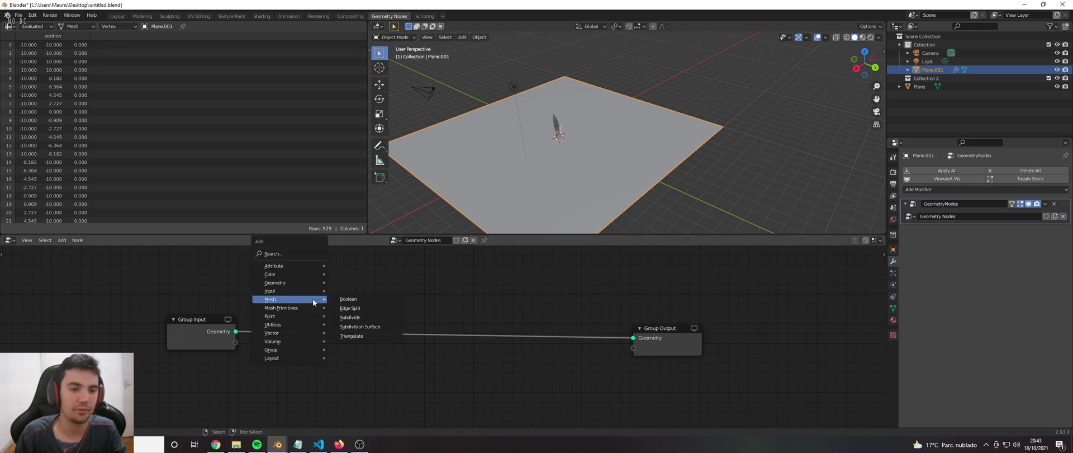
{"action": "left_click", "coordinate": [288, 254]}
{"action": "type", "text": "point"}
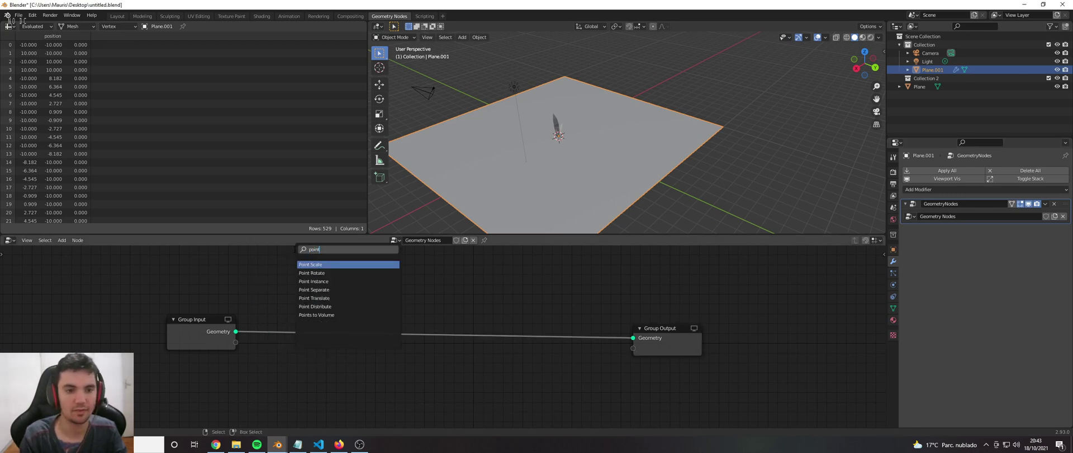
{"action": "key", "text": "Down"}
{"action": "key", "text": "Down"}
{"action": "key", "text": "Down"}
{"action": "key", "text": "Down"}
{"action": "key", "text": "Down"}
{"action": "key", "text": "Return"}
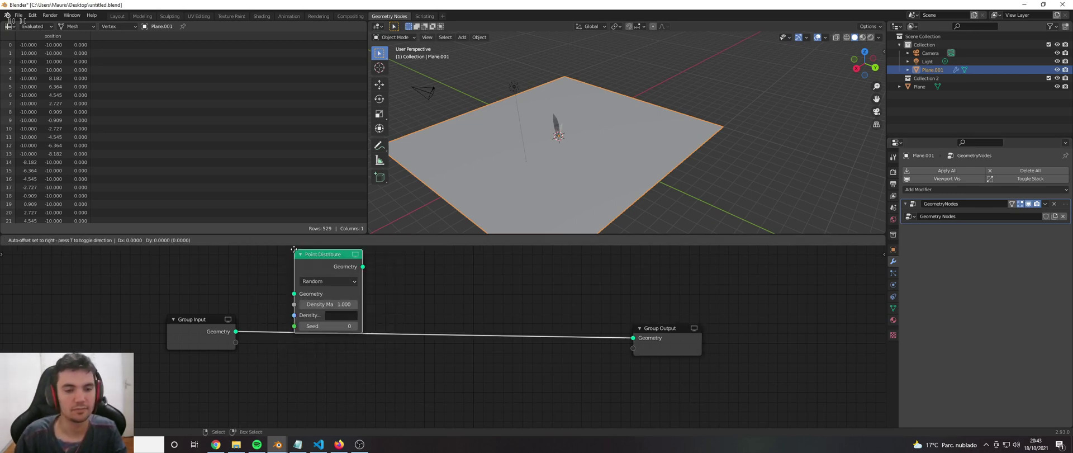
{"action": "left_click", "coordinate": [321, 296]}
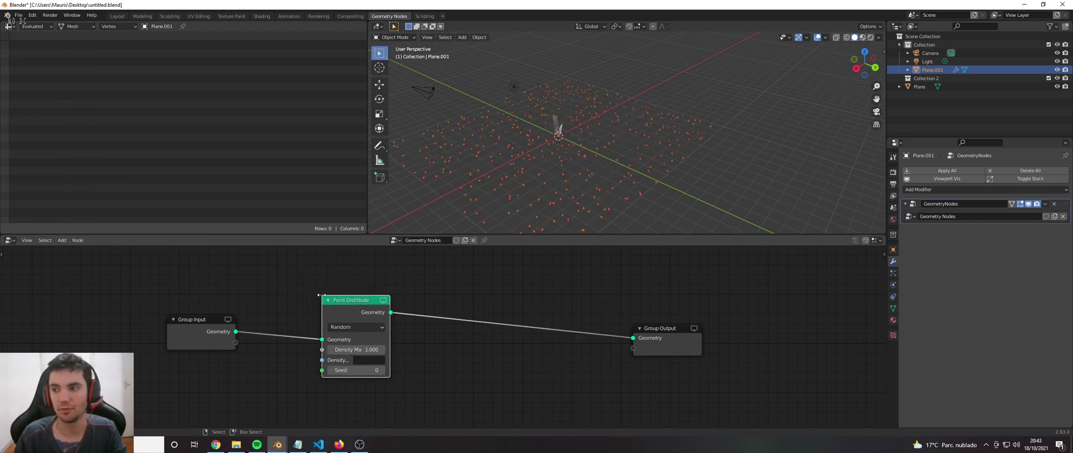
Move the group nodes farther apart and insert a Join Geometry node just before Group Output
{"action": "scroll", "coordinate": [357, 364], "scroll_direction": "down", "scroll_amount": 2}
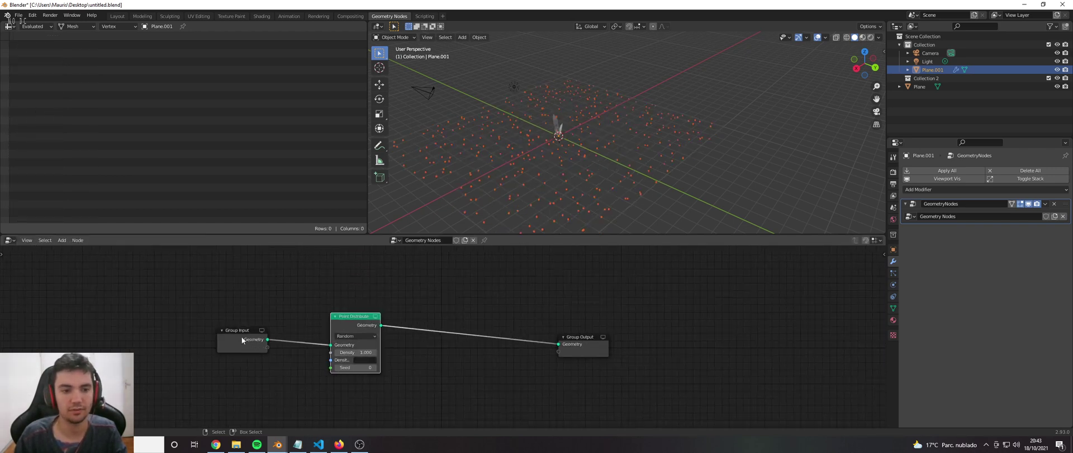
{"action": "left_click_drag", "start_coordinate": [241, 336], "coordinate": [193, 321]}
{"action": "left_click_drag", "start_coordinate": [585, 341], "coordinate": [736, 317]}
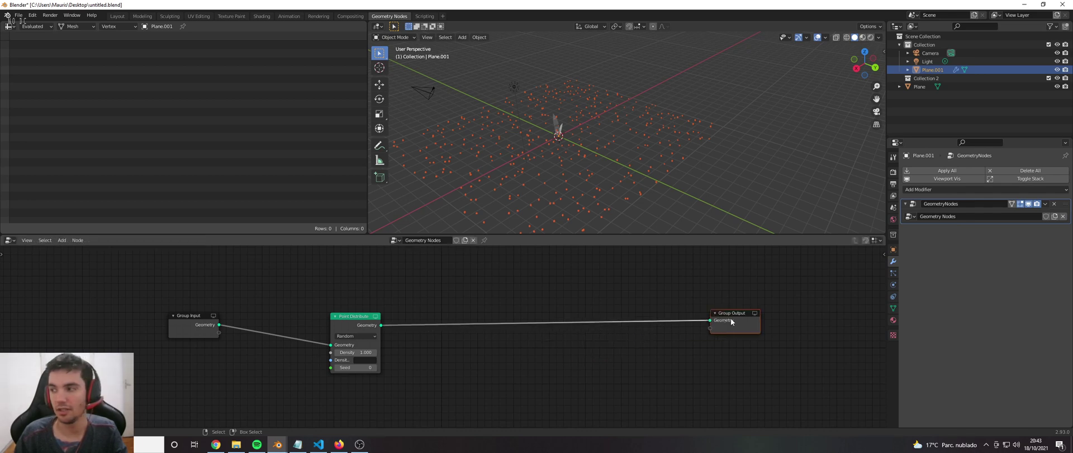
{"action": "key", "text": "shift+a"}
{"action": "left_click", "coordinate": [535, 284]}
{"action": "type", "text": "join"}
{"action": "key", "text": "Return"}
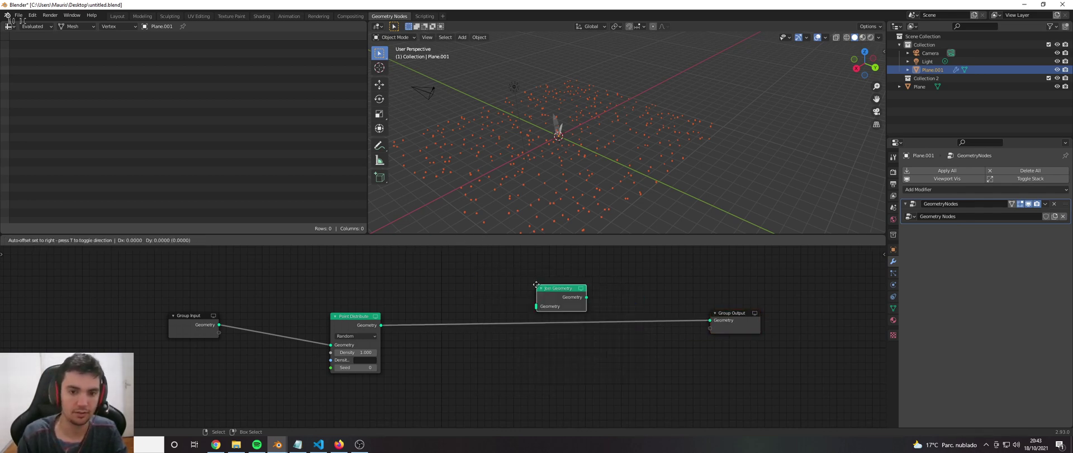
{"action": "left_click", "coordinate": [632, 307]}
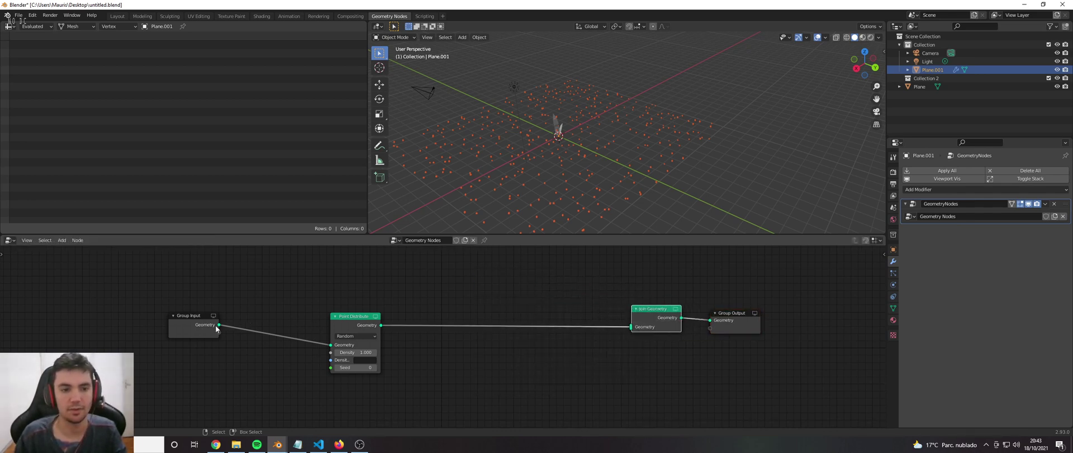
Link the Group Input geometry directly to Join Geometry and remove that link again
{"action": "left_click_drag", "start_coordinate": [217, 324], "coordinate": [633, 329]}
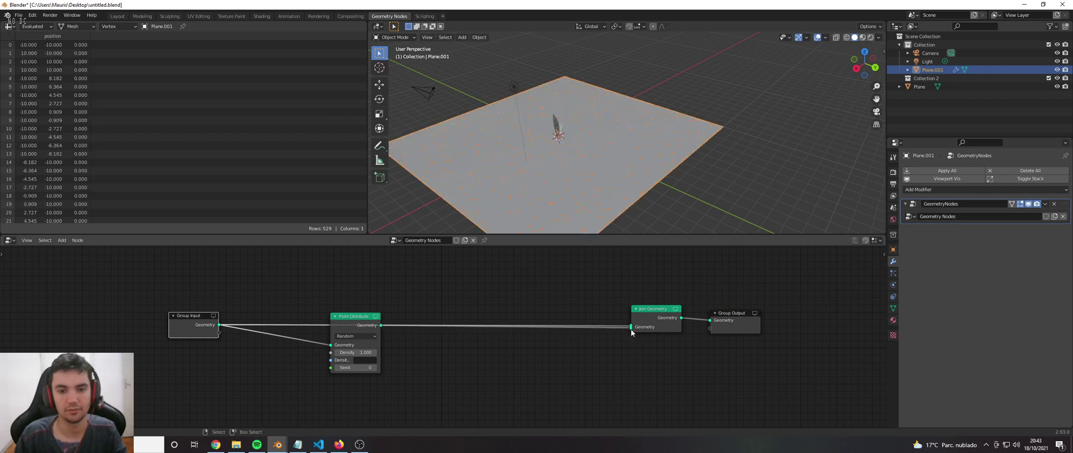
{"action": "left_click_drag", "start_coordinate": [632, 327], "coordinate": [620, 347]}
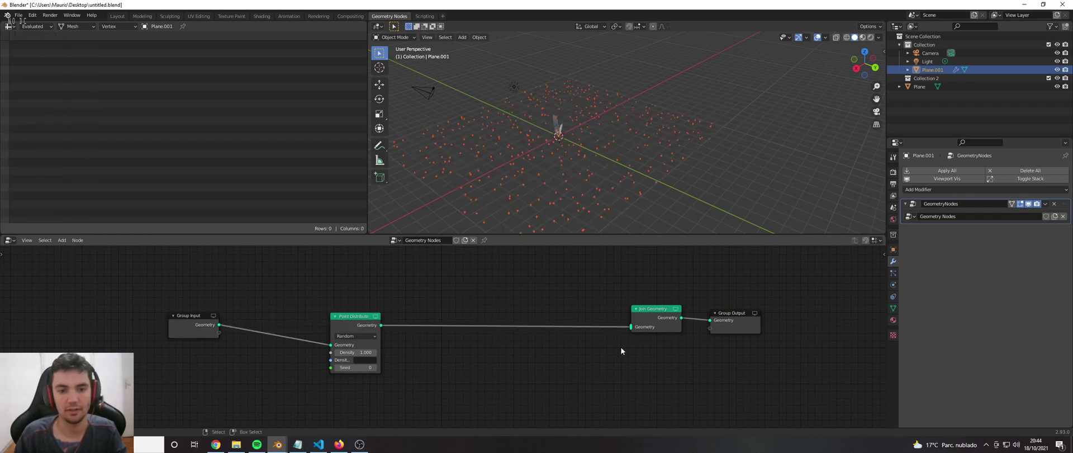
Make room around Join Geometry and Group Output, and insert a Point Instance node between Point Distribute and Join Geometry
{"action": "left_click_drag", "start_coordinate": [733, 315], "coordinate": [754, 312]}
{"action": "left_click_drag", "start_coordinate": [654, 309], "coordinate": [670, 316]}
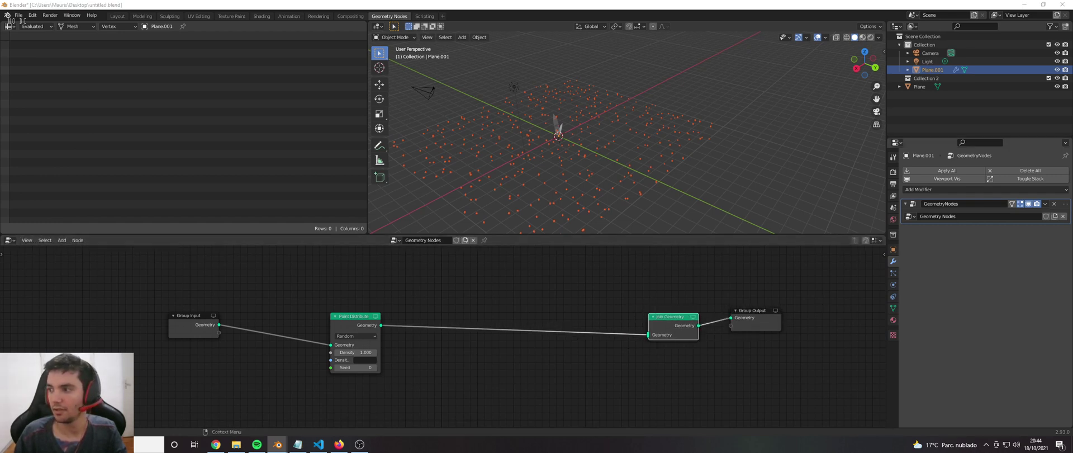
{"action": "left_click", "coordinate": [496, 289]}
{"action": "key", "text": "shift+a"}
{"action": "left_click", "coordinate": [496, 290]}
{"action": "type", "text": "p"}
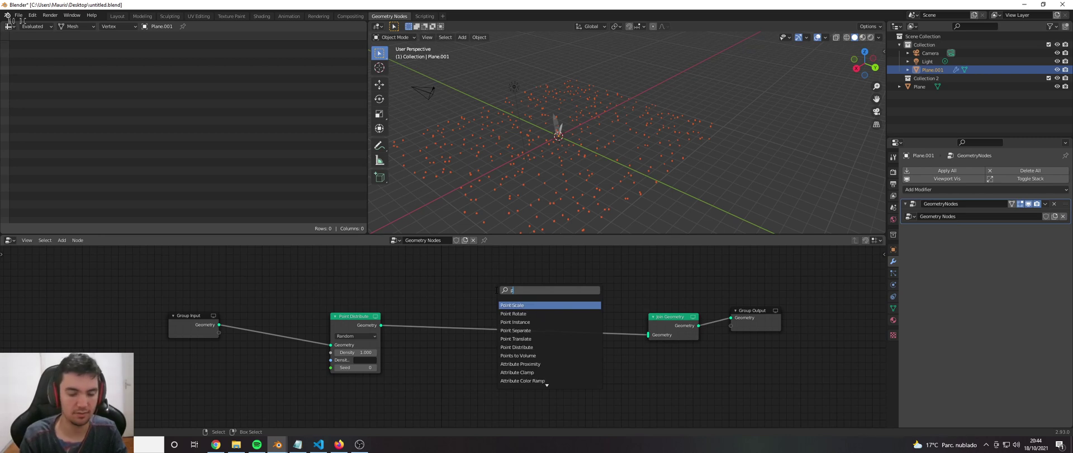
{"action": "type", "text": "oint"}
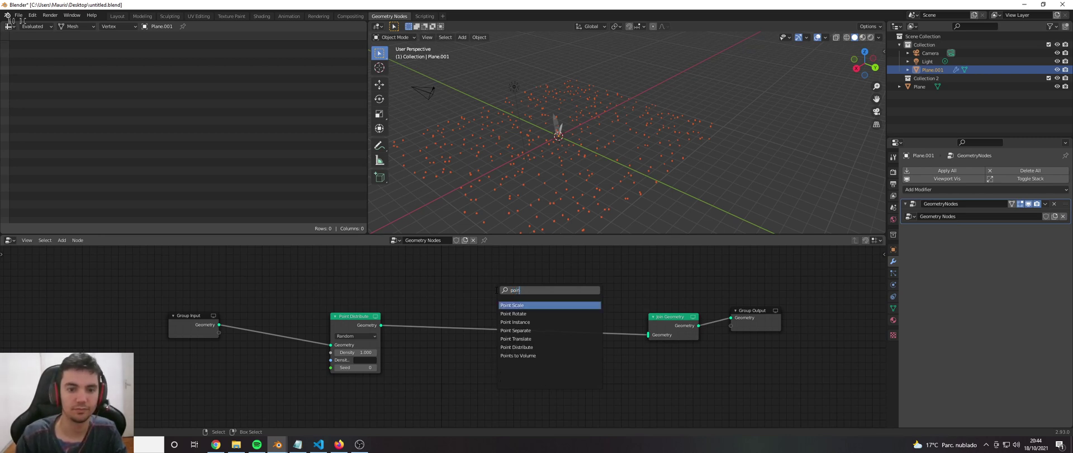
{"action": "left_click", "coordinate": [519, 322]}
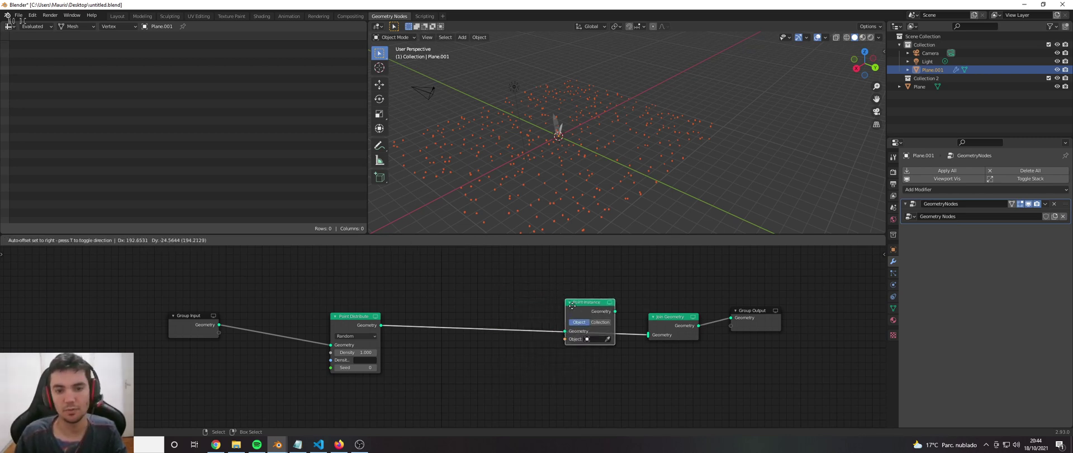
{"action": "left_click", "coordinate": [576, 312]}
Set the Point Instance node to instance a collection and choose Collection 2
{"action": "left_click", "coordinate": [605, 329]}
{"action": "left_click", "coordinate": [596, 355]}
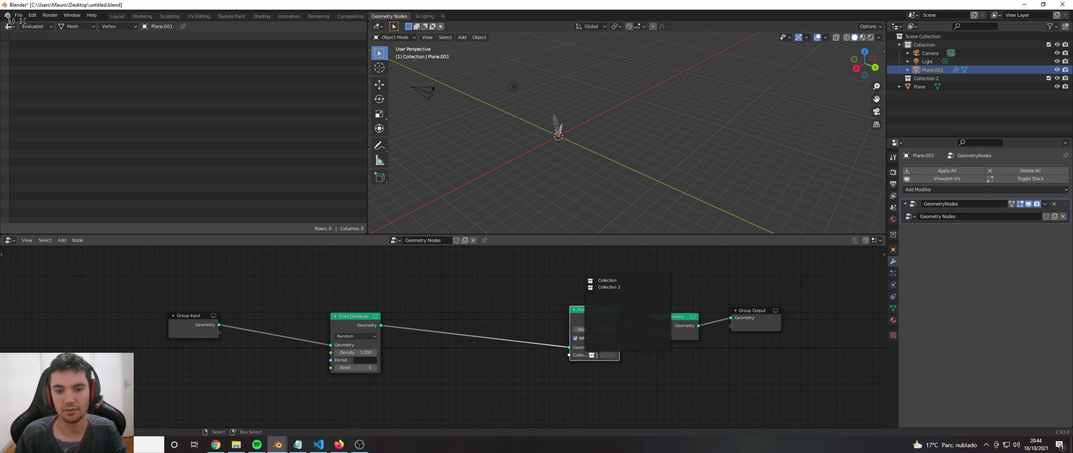
{"action": "left_click", "coordinate": [617, 287]}
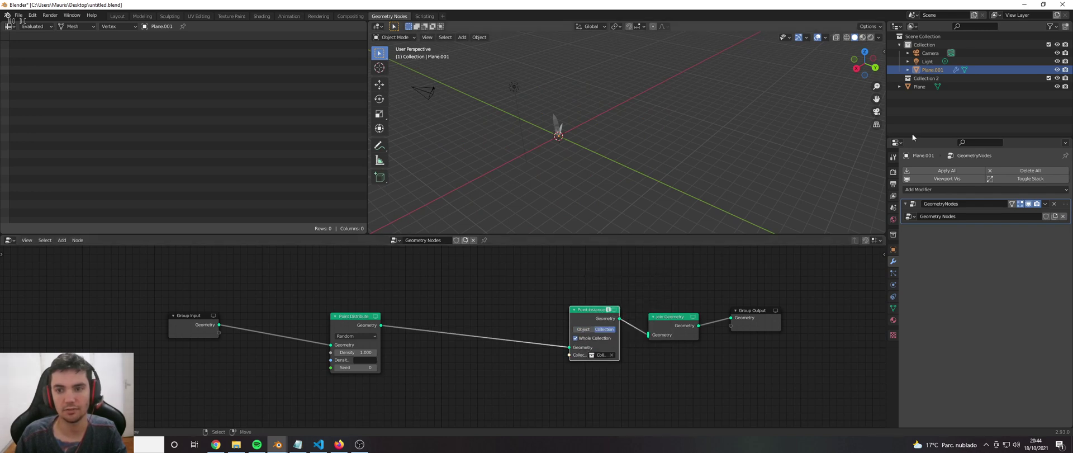
Rename the grass tuft object Plane as Grass and rename Collection 2 as Grass
{"action": "double_click", "coordinate": [920, 88]}
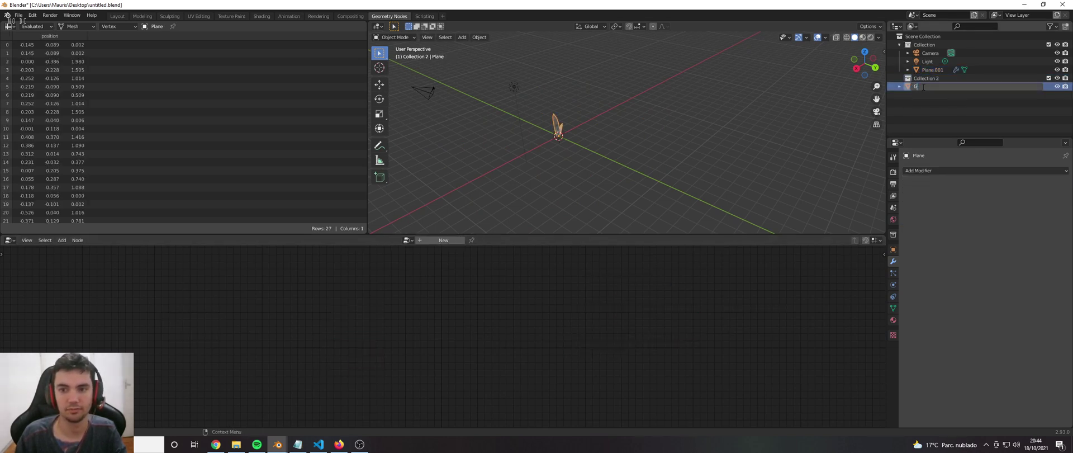
{"action": "key", "text": "Return"}
{"action": "double_click", "coordinate": [920, 78]}
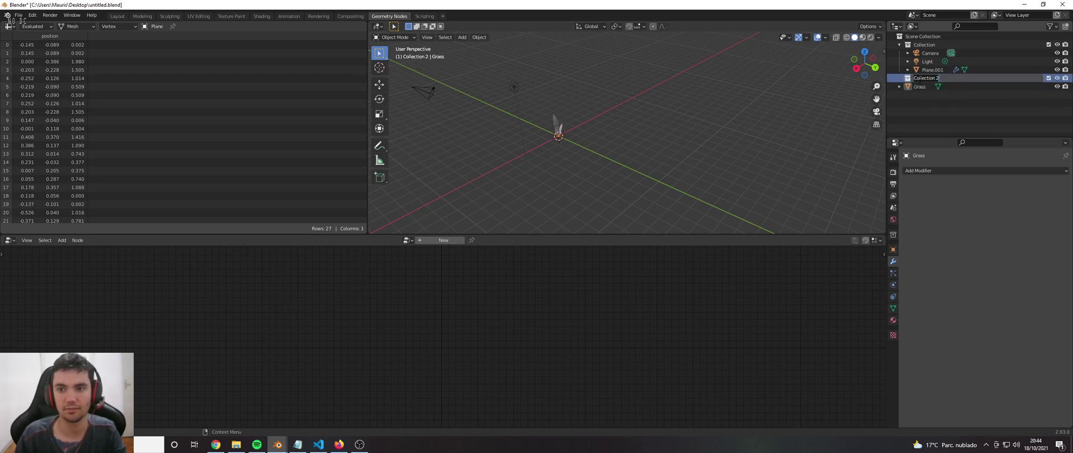
{"action": "type", "text": "Grass"}
{"action": "key", "text": "Return"}
{"action": "middle_click_drag", "start_coordinate": [726, 89], "coordinate": [525, 129]}
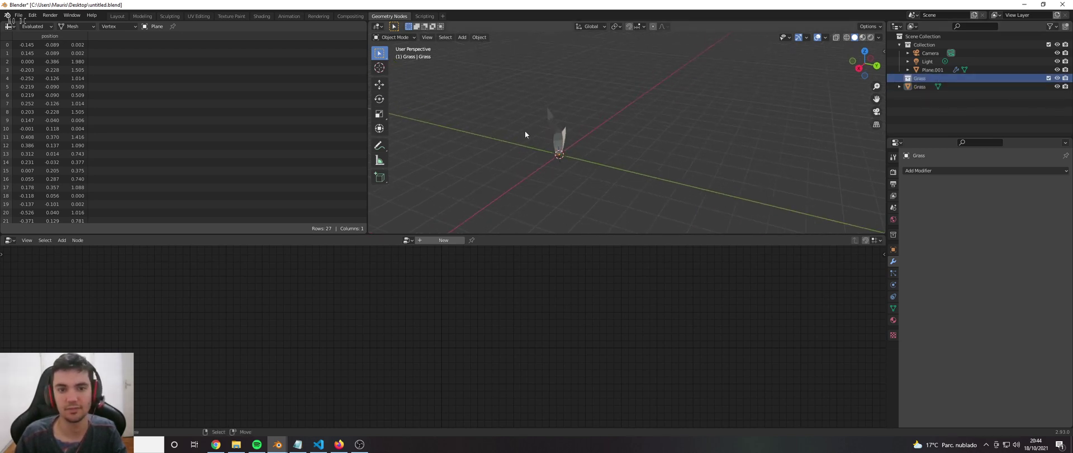
Select the Plane.001 object, rename it as Ground, and save the file
{"action": "left_click", "coordinate": [502, 159]}
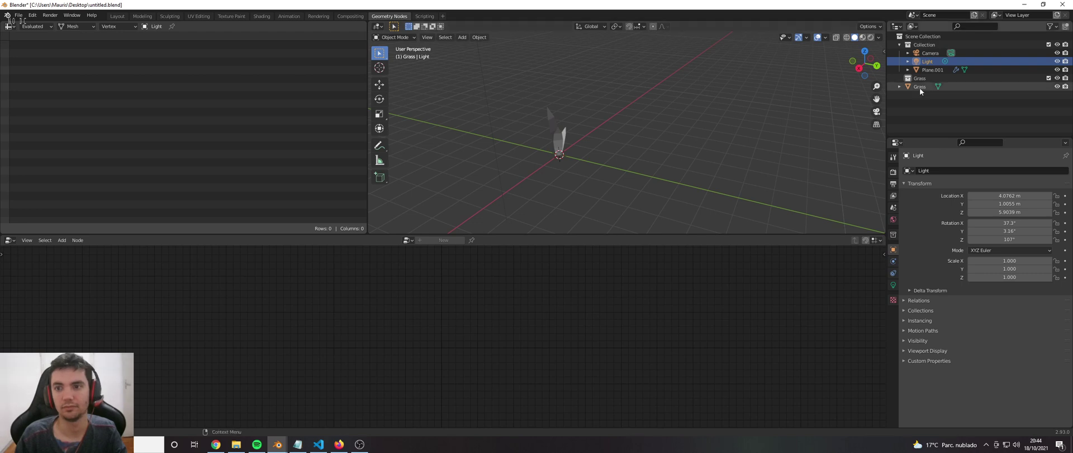
{"action": "left_click", "coordinate": [930, 70]}
{"action": "middle_click_drag", "start_coordinate": [544, 214], "coordinate": [582, 143]}
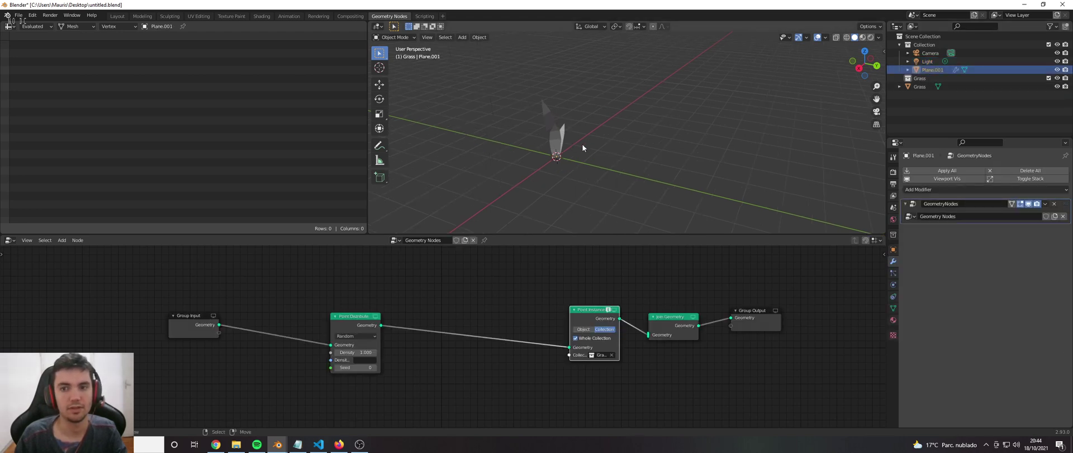
{"action": "double_click", "coordinate": [932, 70]}
{"action": "type", "text": "Ground"}
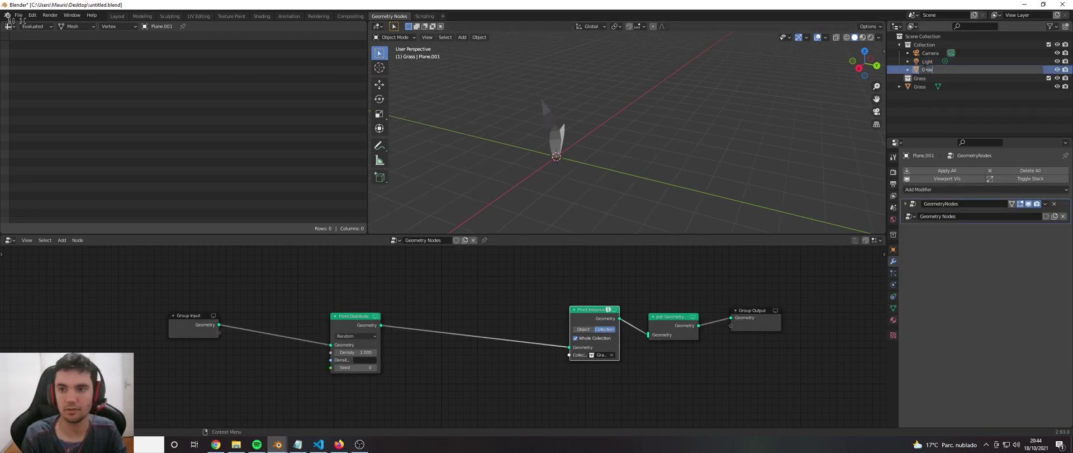
{"action": "key", "text": "Return"}
{"action": "key", "text": "ctrl+s"}
{"action": "left_click", "coordinate": [577, 40]}
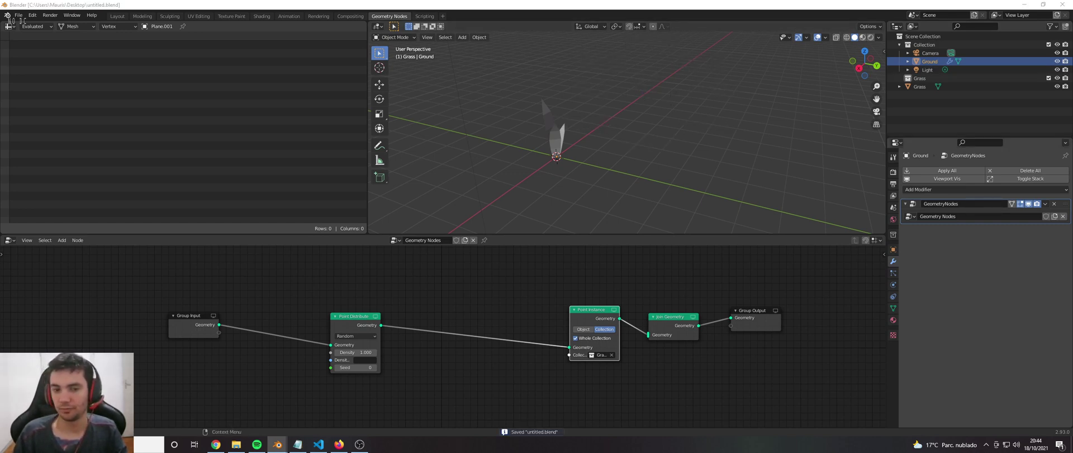
Link Group Input's geometry directly to Join Geometry and arrange Point Distribute and Point Instance below that link, with Group Output farther out
{"action": "left_click_drag", "start_coordinate": [352, 316], "coordinate": [383, 315]}
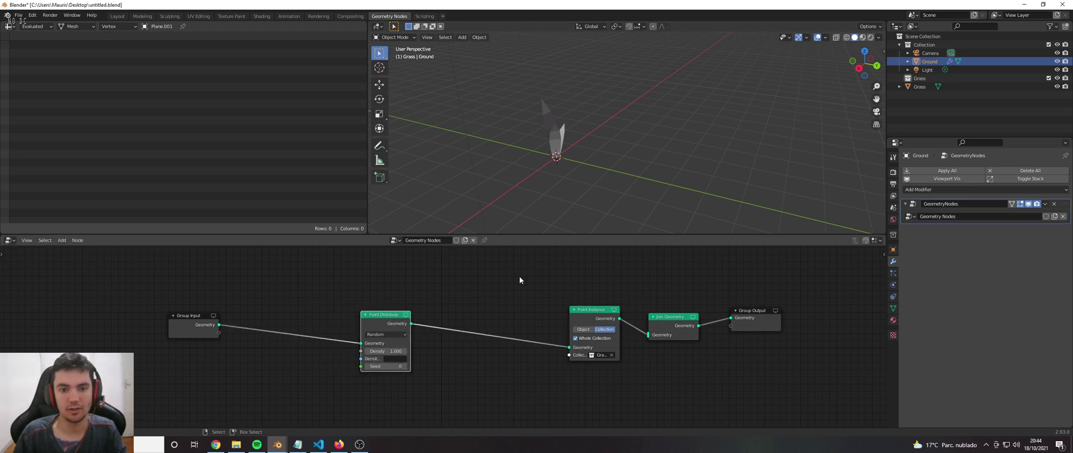
{"action": "left_click_drag", "start_coordinate": [219, 325], "coordinate": [664, 333]}
{"action": "scroll", "coordinate": [398, 330], "scroll_direction": "down", "scroll_amount": 2}
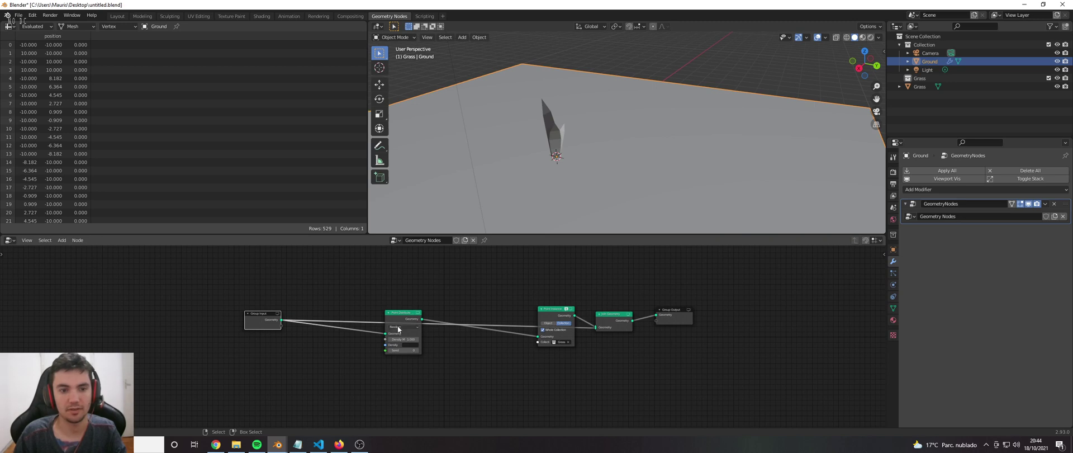
{"action": "left_click_drag", "start_coordinate": [399, 329], "coordinate": [377, 366]}
{"action": "left_click_drag", "start_coordinate": [553, 311], "coordinate": [568, 355]}
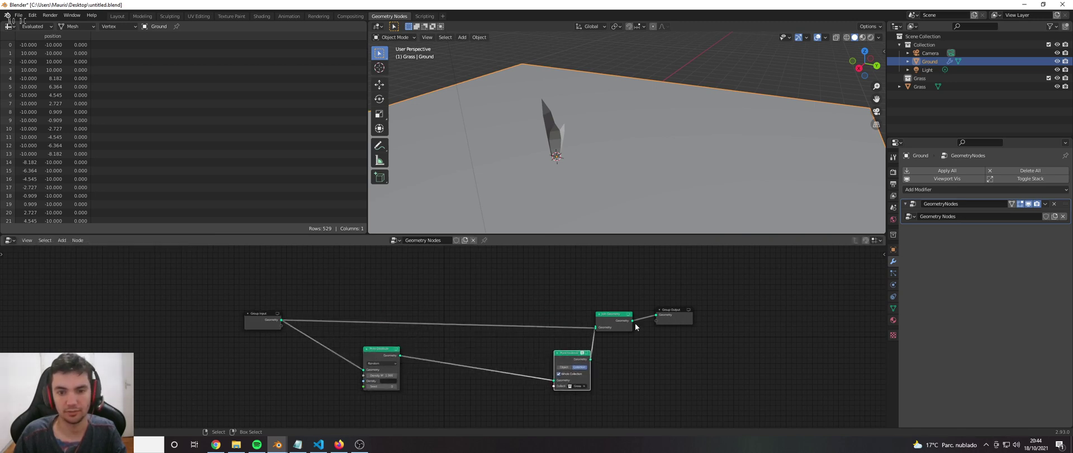
{"action": "left_click_drag", "start_coordinate": [673, 316], "coordinate": [717, 360]}
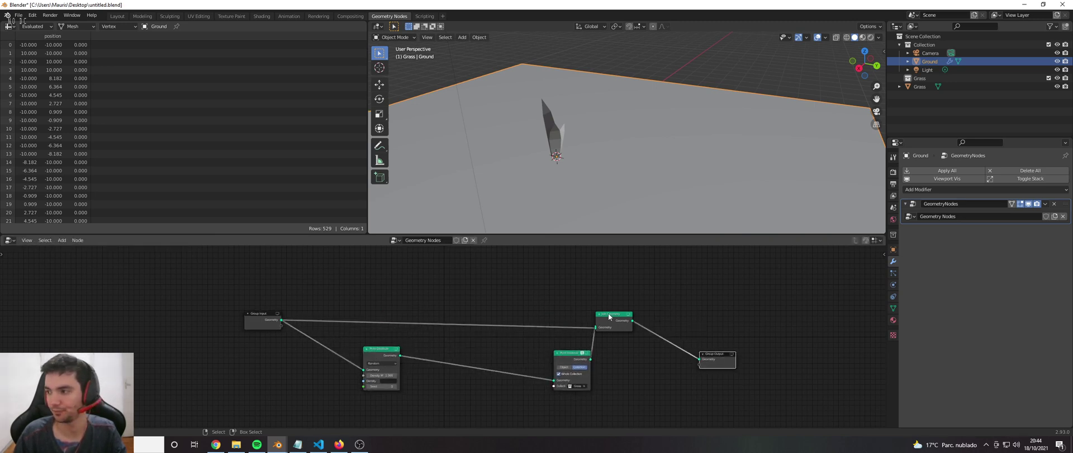
{"action": "middle_click_drag", "start_coordinate": [542, 345], "coordinate": [563, 335]}
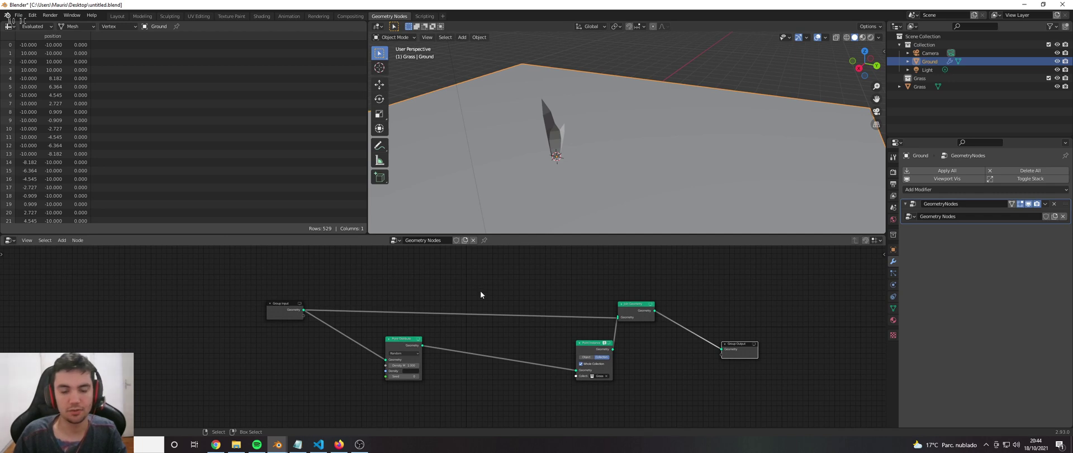
{"action": "scroll", "coordinate": [481, 302], "scroll_direction": "down", "scroll_amount": 2}
{"action": "scroll", "coordinate": [423, 337], "scroll_direction": "up", "scroll_amount": 3}
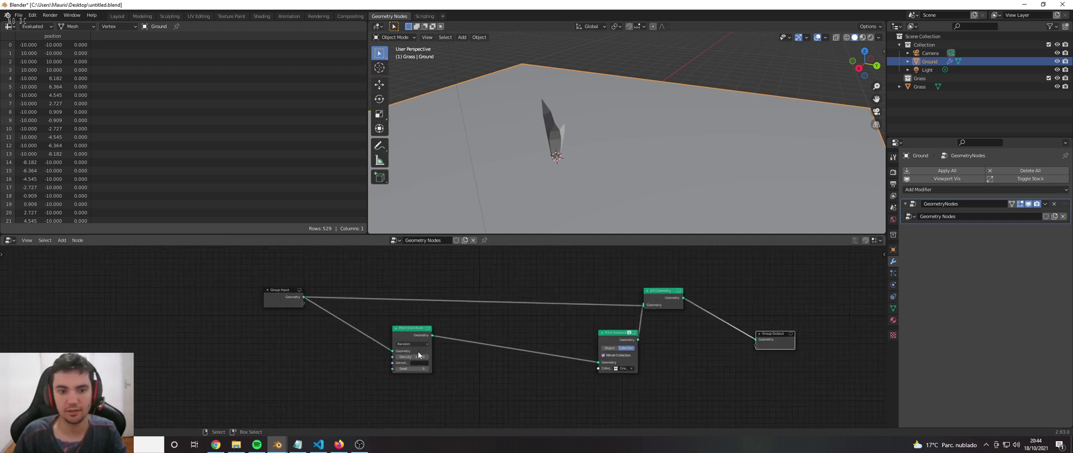
Examine the Point Distribute density and the Point Instance node's collection setting and warning
{"action": "left_click_drag", "start_coordinate": [419, 357], "coordinate": [423, 356]}
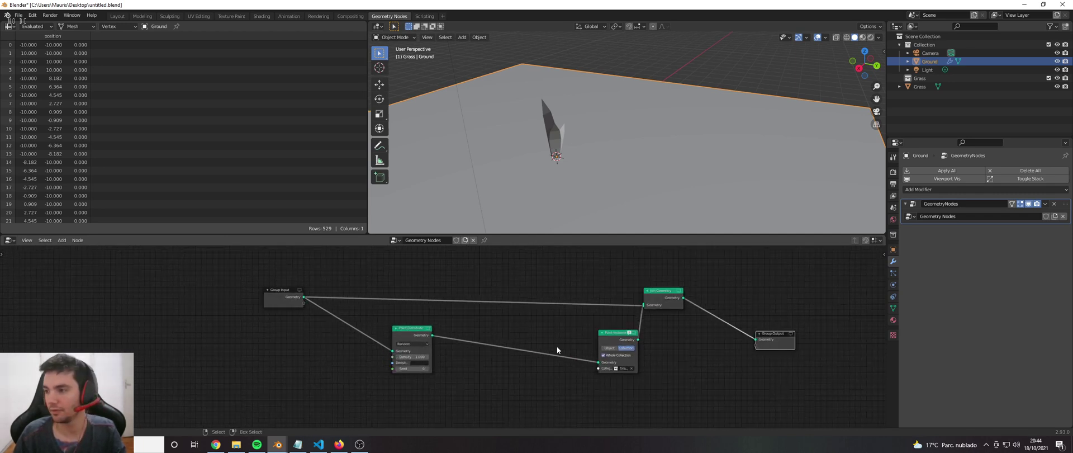
{"action": "middle_click_drag", "start_coordinate": [557, 349], "coordinate": [544, 349]}
{"action": "scroll", "coordinate": [543, 348], "scroll_direction": "up", "scroll_amount": 1}
{"action": "left_click_drag", "start_coordinate": [591, 337], "coordinate": [573, 333]}
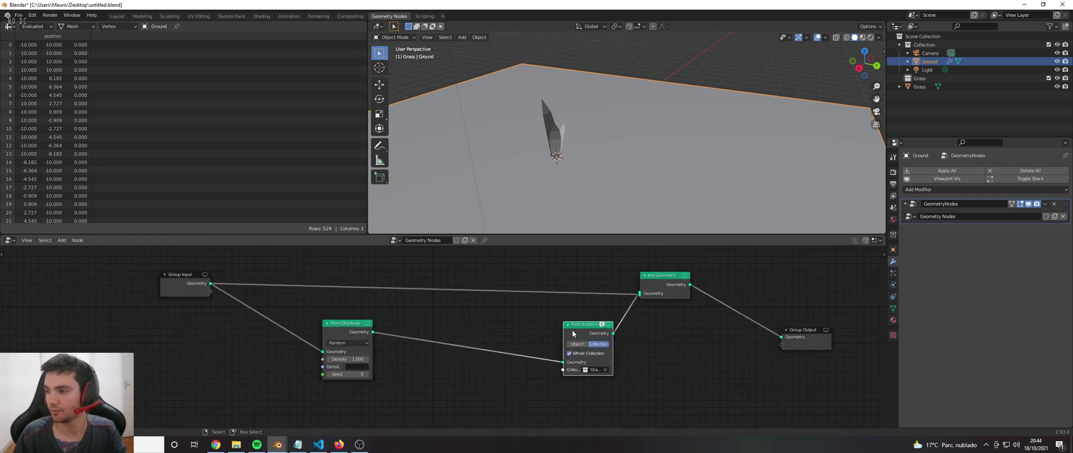
{"action": "left_click", "coordinate": [594, 369]}
{"action": "left_click", "coordinate": [640, 356]}
{"action": "scroll", "coordinate": [641, 356], "scroll_direction": "down", "scroll_amount": 1}
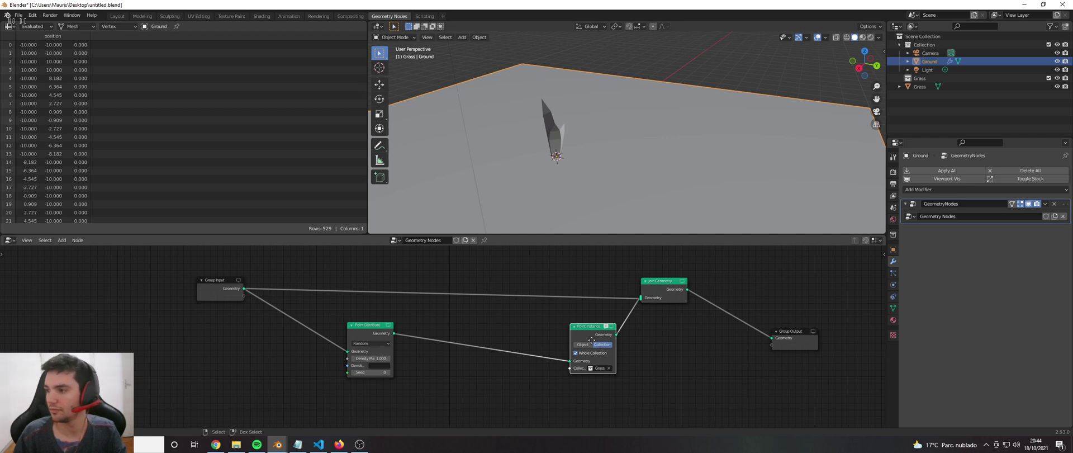
{"action": "middle_click_drag", "start_coordinate": [591, 340], "coordinate": [572, 338]}
{"action": "left_click", "coordinate": [474, 305]}
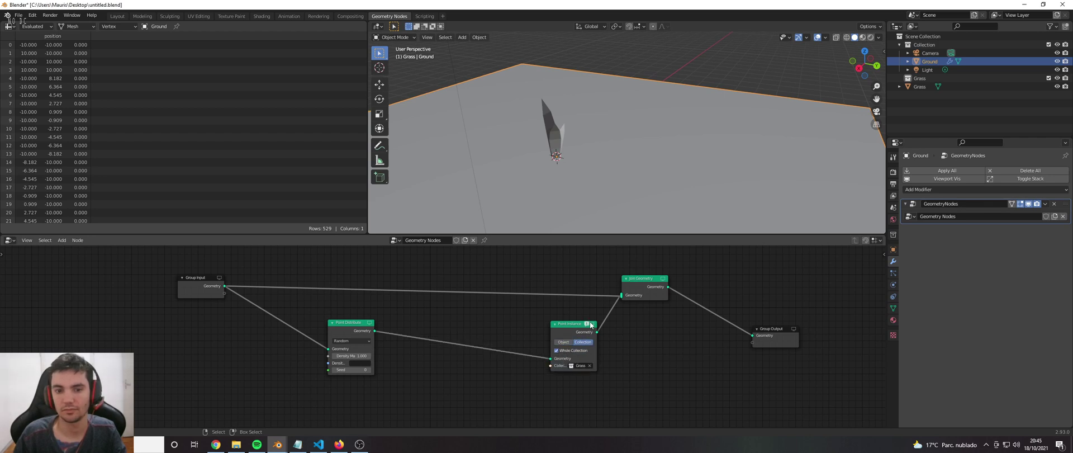
{"action": "mouse_move", "coordinate": [589, 324]}
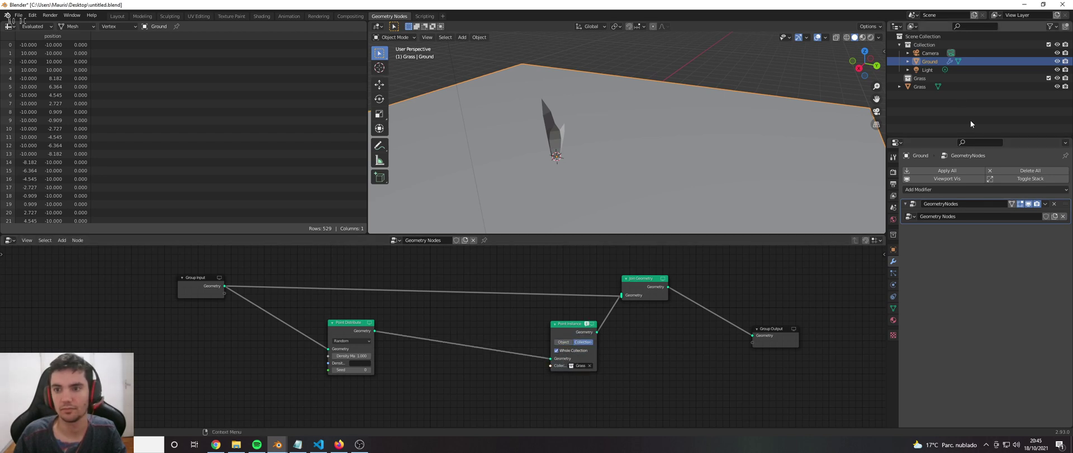
Move the Grass object into the Grass collection and save the file
{"action": "left_click_drag", "start_coordinate": [919, 86], "coordinate": [922, 78]}
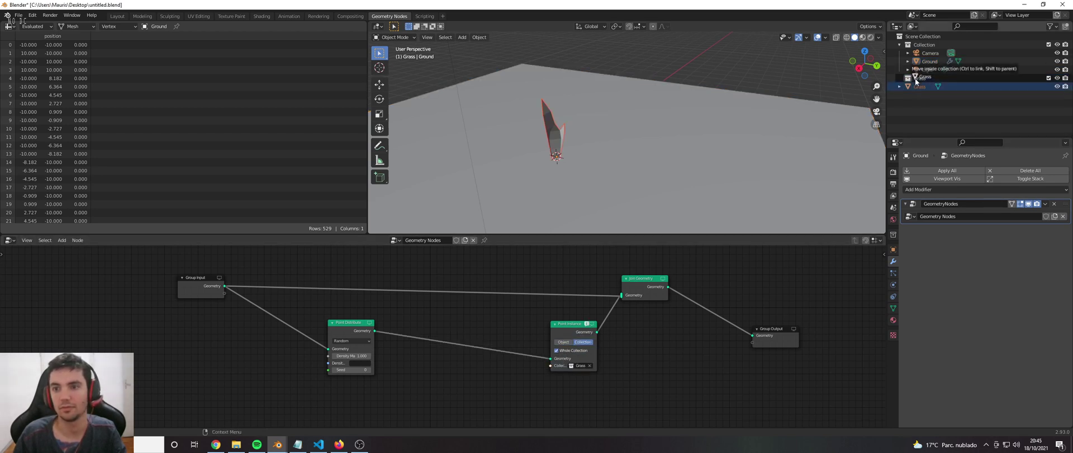
{"action": "scroll", "coordinate": [708, 157], "scroll_direction": "down", "scroll_amount": 5}
{"action": "left_click", "coordinate": [712, 155]}
{"action": "scroll", "coordinate": [712, 155], "scroll_direction": "up", "scroll_amount": 3}
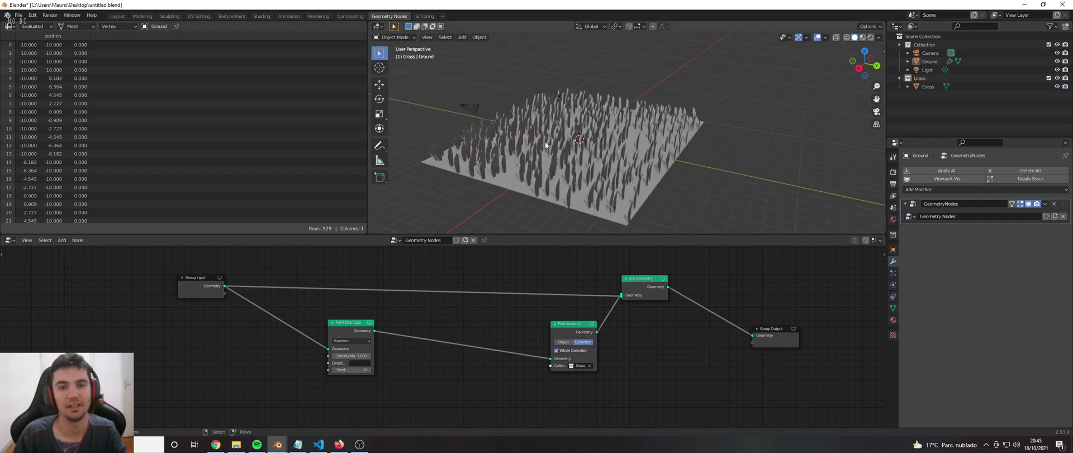
{"action": "scroll", "coordinate": [539, 115], "scroll_direction": "up", "scroll_amount": 4}
{"action": "middle_click_drag", "start_coordinate": [475, 125], "coordinate": [508, 109]}
{"action": "key", "text": "ctrl+s"}
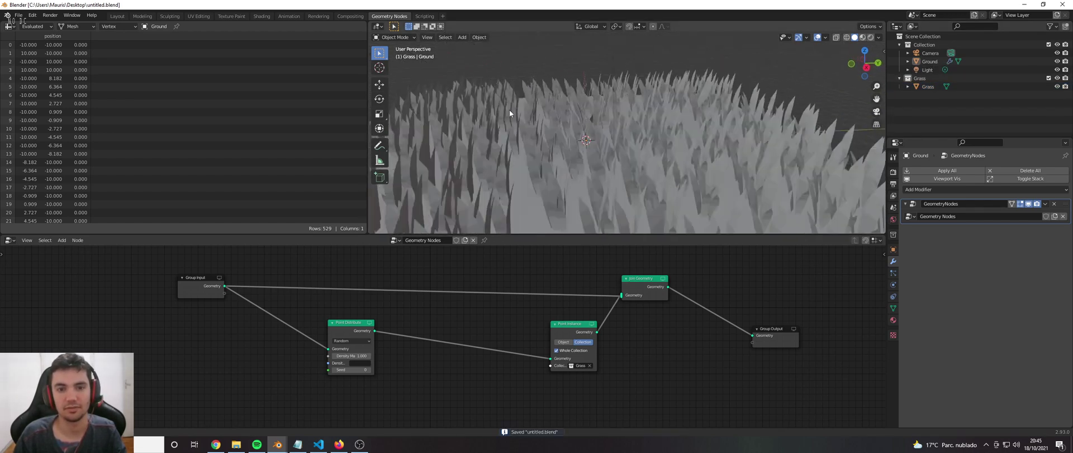
Select the ground and set the Point Distribute node's maximum density to 0.500
{"action": "scroll", "coordinate": [508, 109], "scroll_direction": "down", "scroll_amount": 5}
{"action": "left_click", "coordinate": [509, 155]}
{"action": "middle_click_drag", "start_coordinate": [510, 141], "coordinate": [485, 168]}
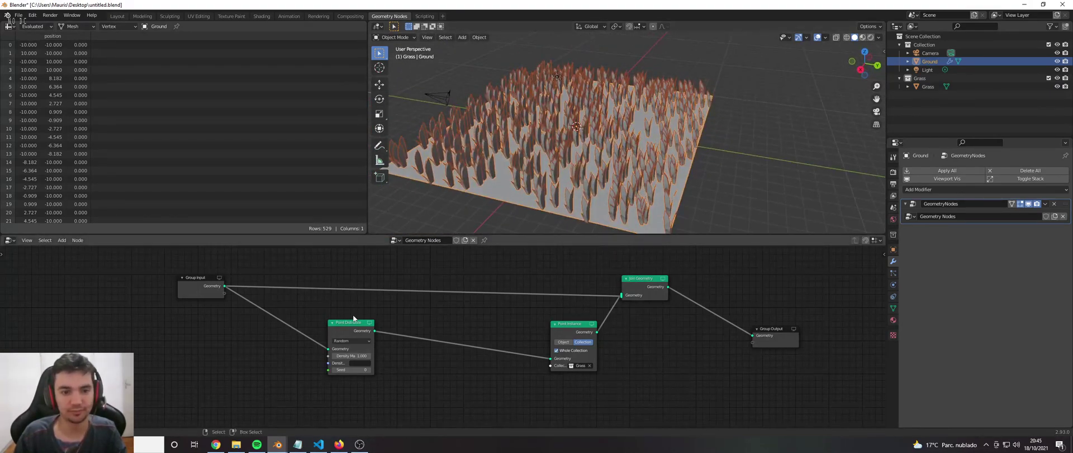
{"action": "mouse_move", "coordinate": [342, 355]}
{"action": "left_mouse_down"}
{"action": "mouse_move", "coordinate": [313, 355]}
{"action": "mouse_move", "coordinate": [352, 348]}
{"action": "left_mouse_up"}
{"action": "scroll", "coordinate": [340, 354], "scroll_direction": "up", "scroll_amount": 4}
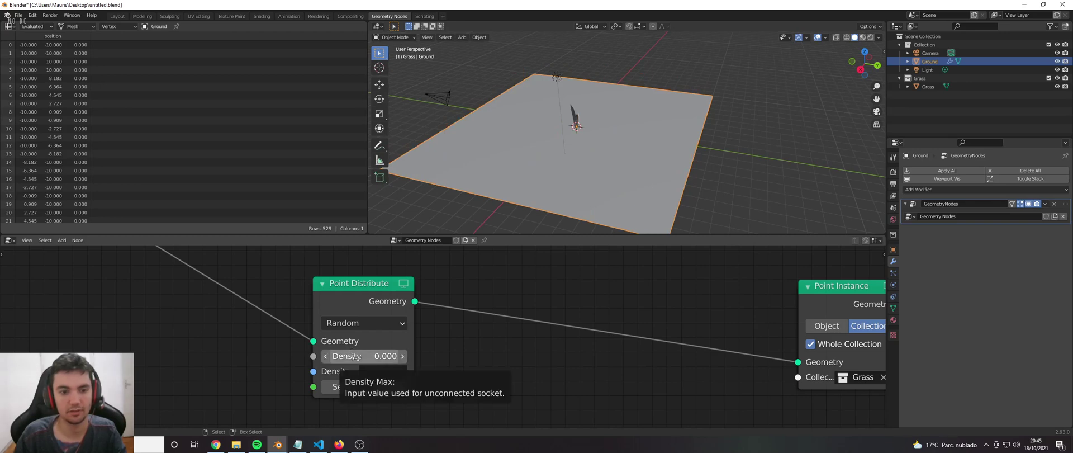
{"action": "scroll", "coordinate": [356, 356], "scroll_direction": "down", "scroll_amount": 3}
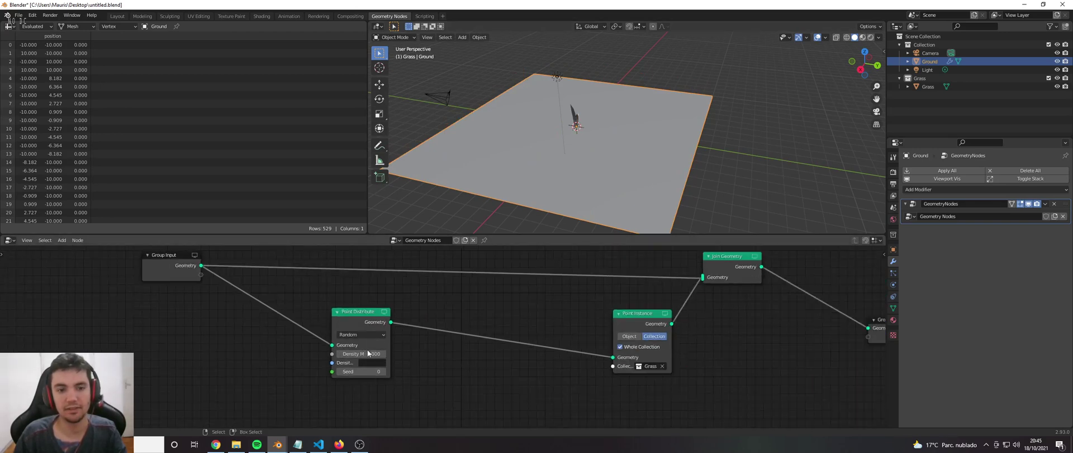
{"action": "left_click_drag", "start_coordinate": [366, 354], "coordinate": [399, 354]}
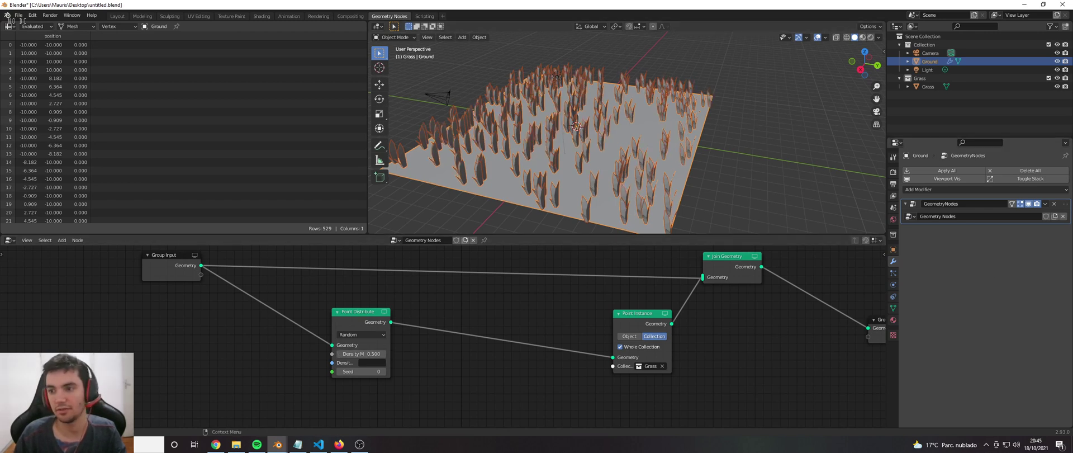
Move Group Input farther away and add an Attribute Sample Texture node between it and Point Distribute, below the direct link
{"action": "left_click_drag", "start_coordinate": [169, 273], "coordinate": [138, 282]}
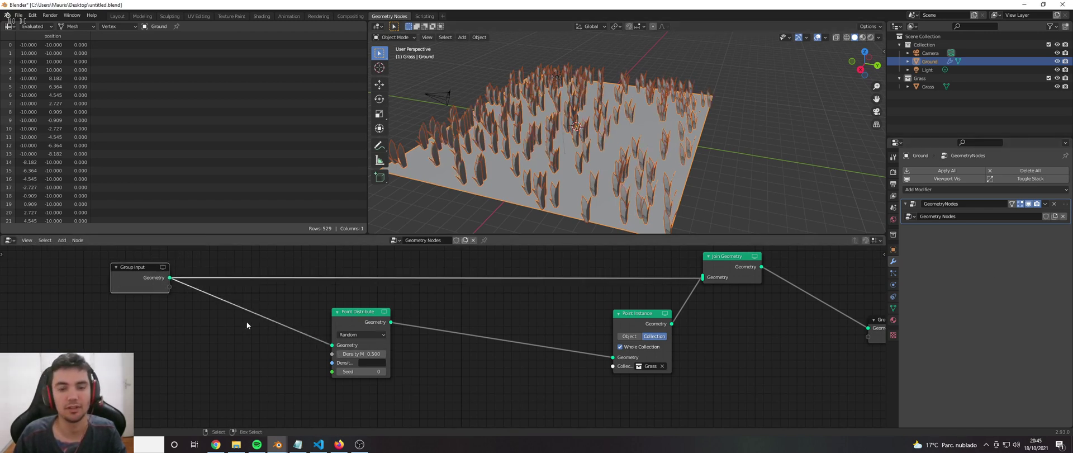
{"action": "scroll", "coordinate": [247, 323], "scroll_direction": "down", "scroll_amount": 1}
{"action": "middle_click_drag", "start_coordinate": [248, 323], "coordinate": [366, 328]}
{"action": "key", "text": "shift+a"}
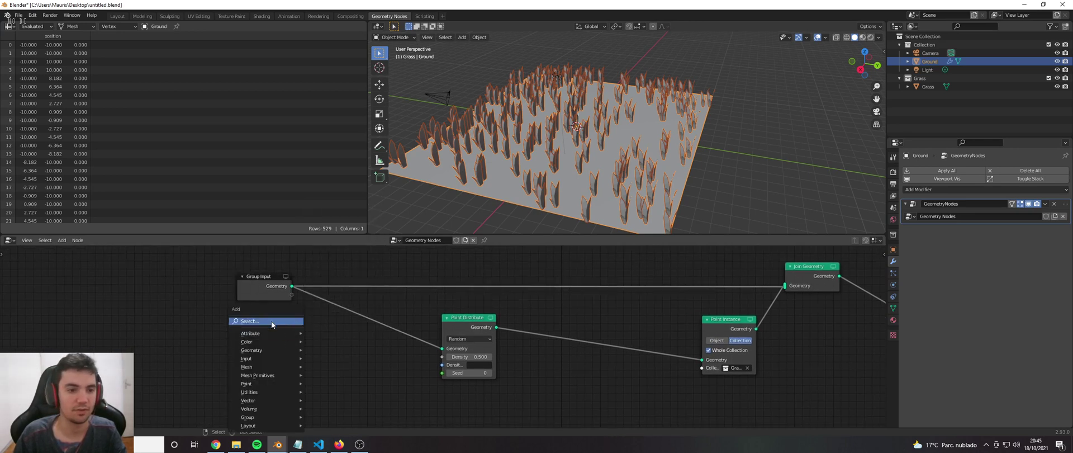
{"action": "left_click", "coordinate": [271, 321]}
{"action": "type", "text": "attribut"}
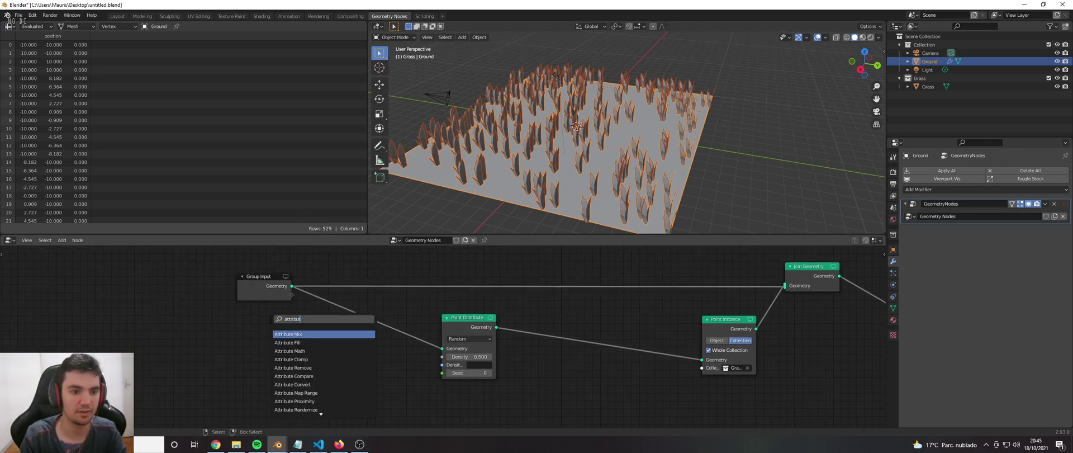
{"action": "type", "text": "e sa"}
{"action": "key", "text": "Return"}
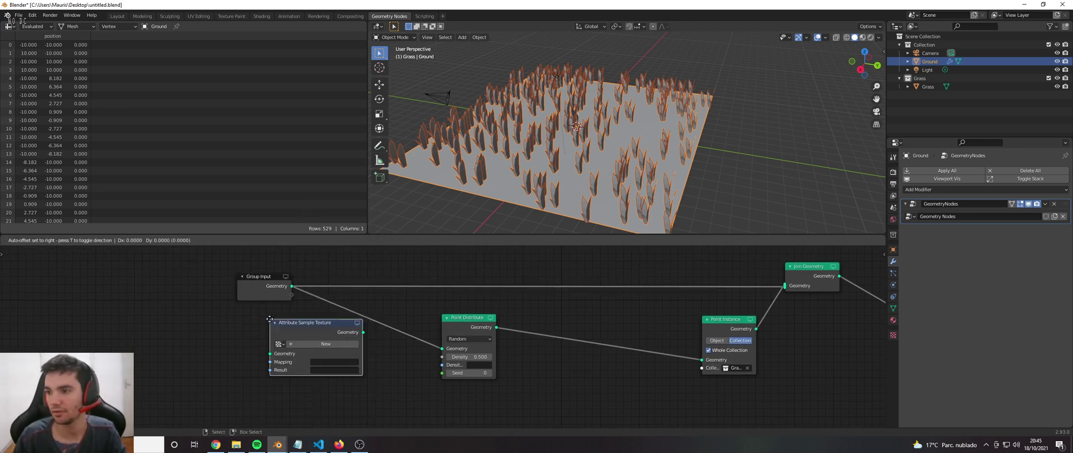
{"action": "left_click", "coordinate": [294, 338]}
Wire the Attribute Sample Texture node between Group Input and Point Distribute, spacing Group Input farther from it
{"action": "left_click_drag", "start_coordinate": [278, 287], "coordinate": [295, 370]}
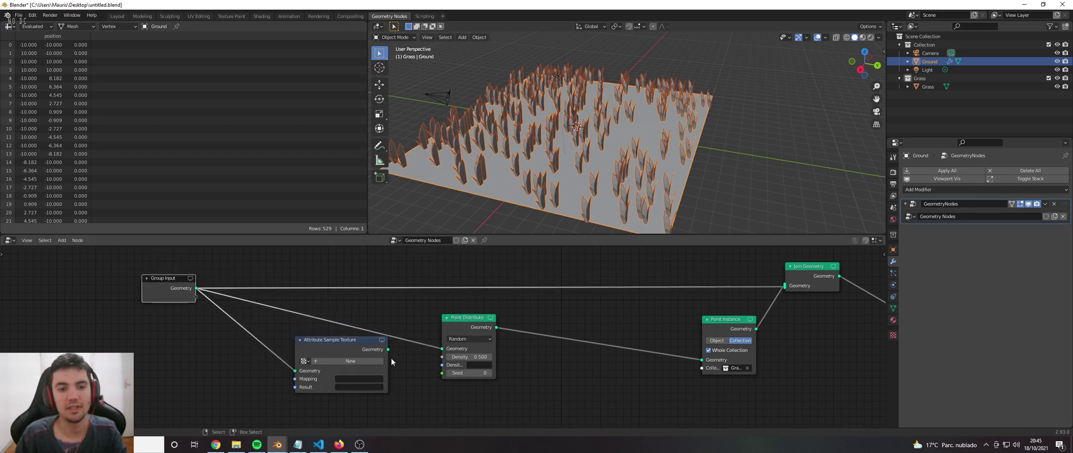
{"action": "left_click_drag", "start_coordinate": [388, 348], "coordinate": [393, 328]}
{"action": "scroll", "coordinate": [391, 338], "scroll_direction": "up", "scroll_amount": 2}
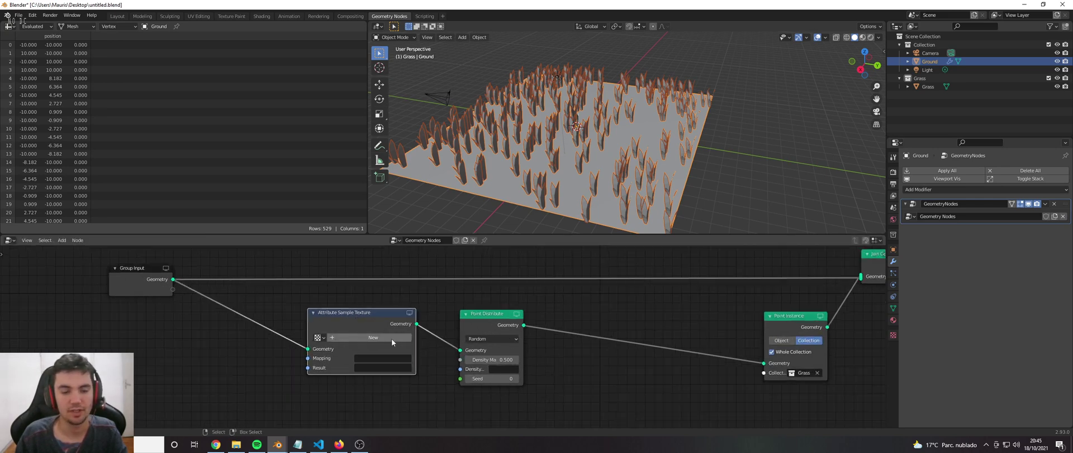
Create a new texture in the Attribute Sample Texture node and name it Density
{"action": "left_click", "coordinate": [384, 337]}
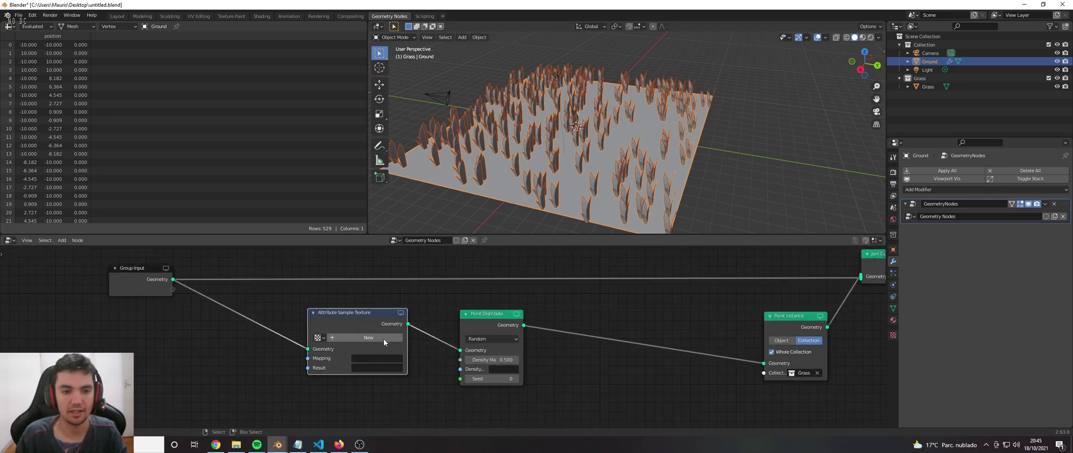
{"action": "scroll", "coordinate": [363, 332], "scroll_direction": "down", "scroll_amount": 1}
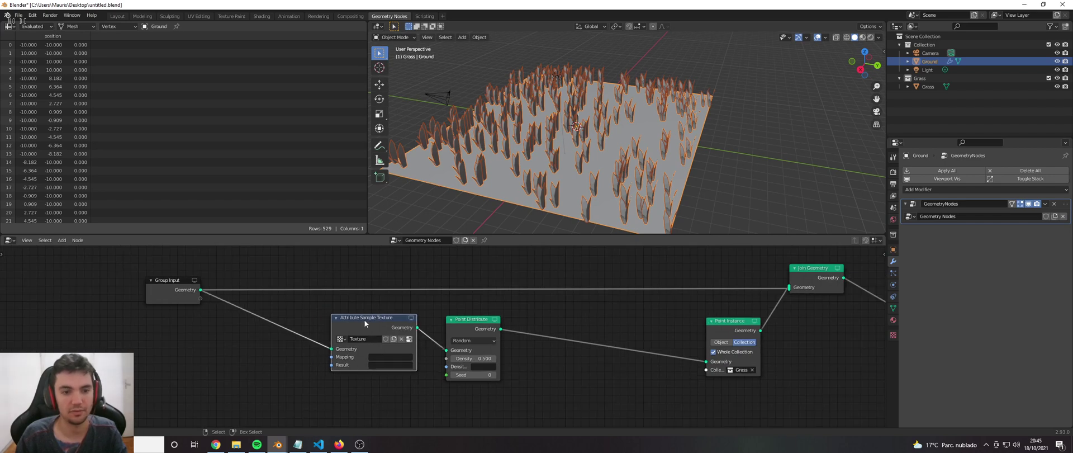
{"action": "scroll", "coordinate": [350, 335], "scroll_direction": "up", "scroll_amount": 2}
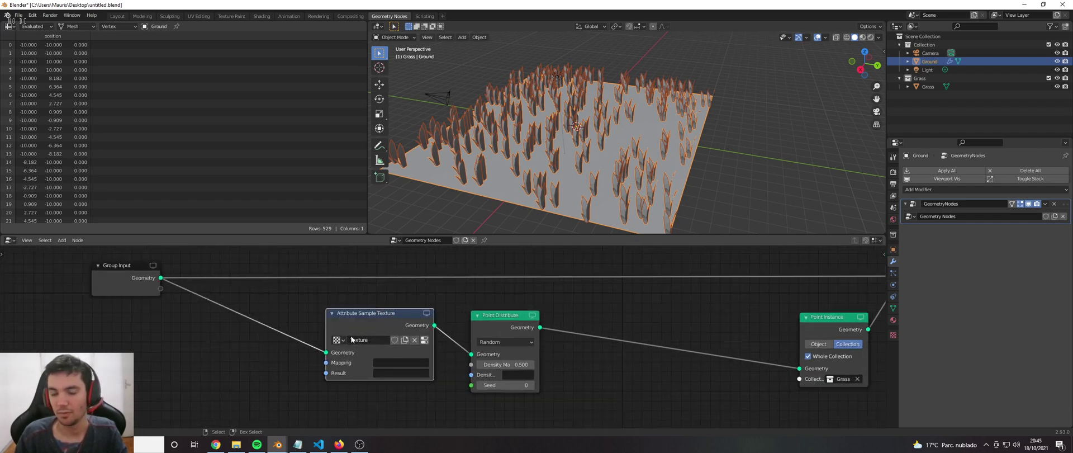
{"action": "double_click", "coordinate": [351, 339]}
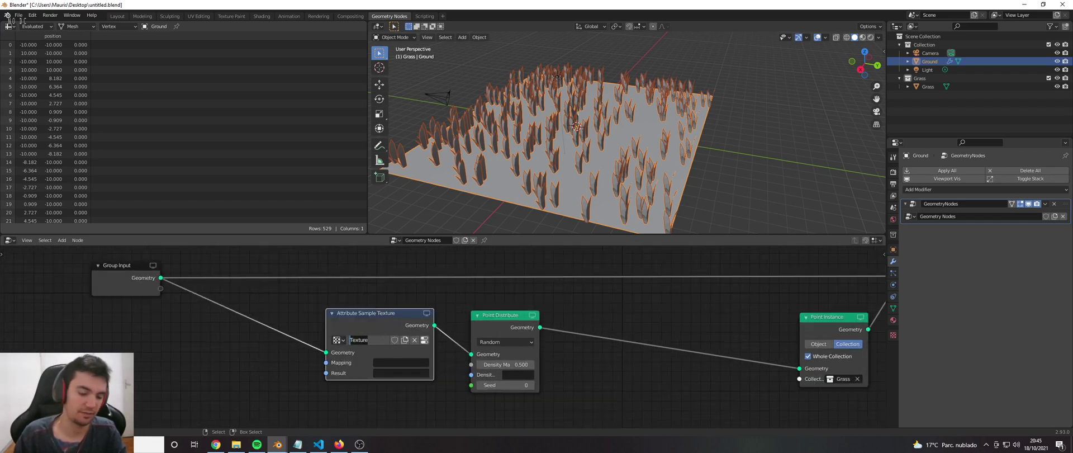
{"action": "type", "text": "Den"}
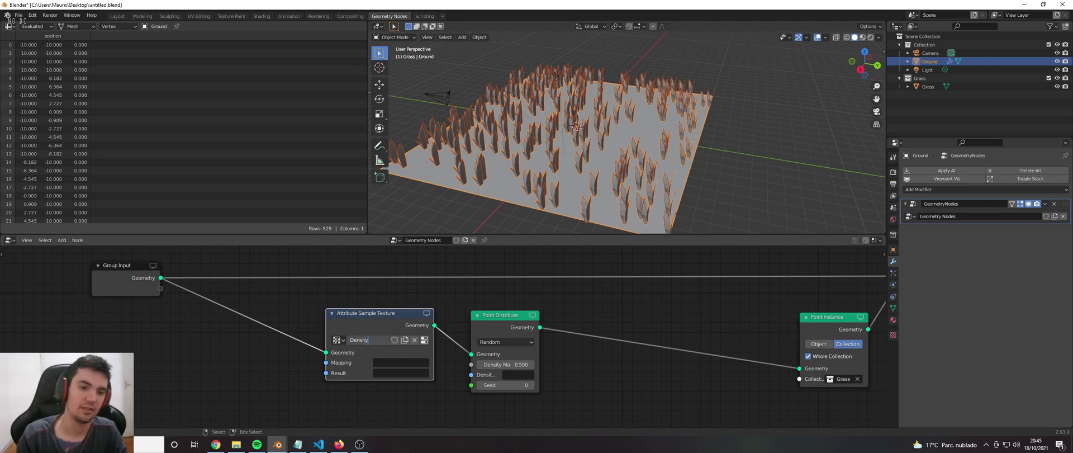
{"action": "type", "text": "sity"}
{"action": "key", "text": "Return"}
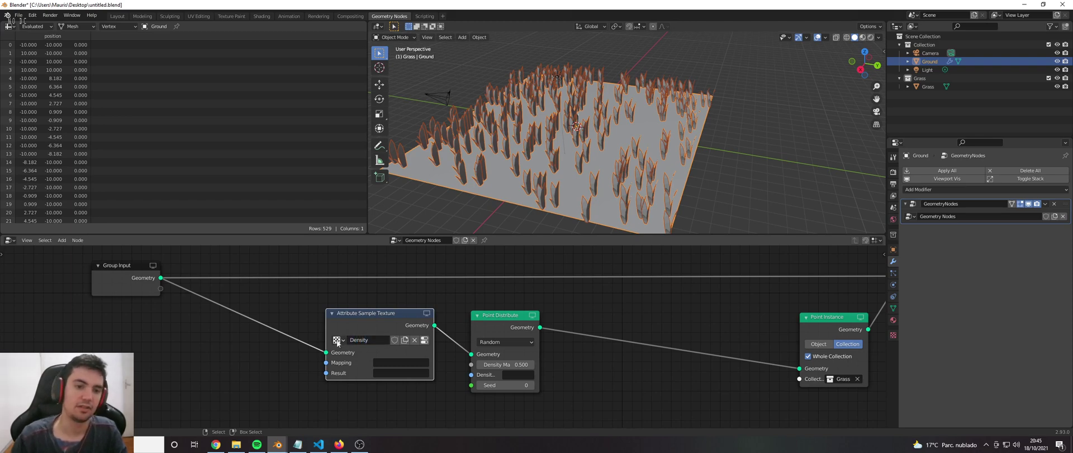
Set both the mapping and result attributes of the Attribute Sample Texture node to UVMap
{"action": "left_click", "coordinate": [396, 362]}
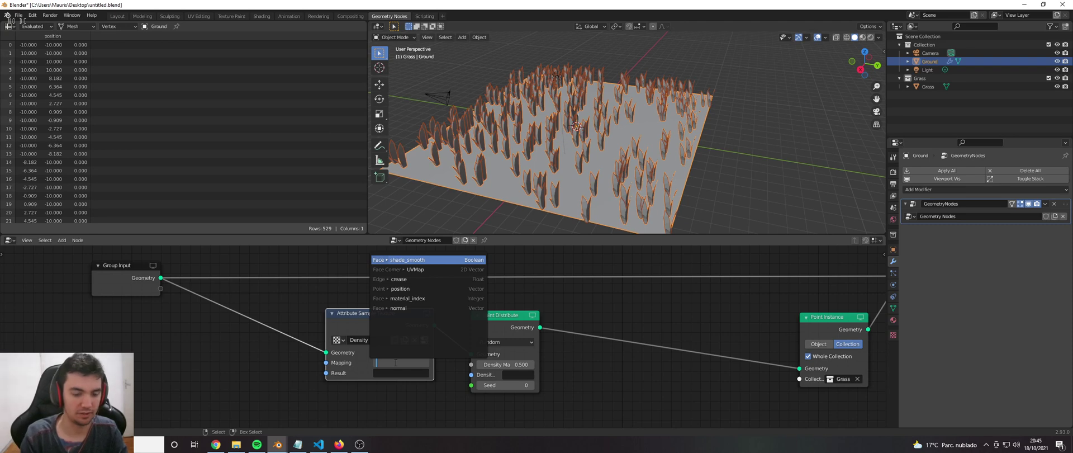
{"action": "left_click", "coordinate": [395, 269]}
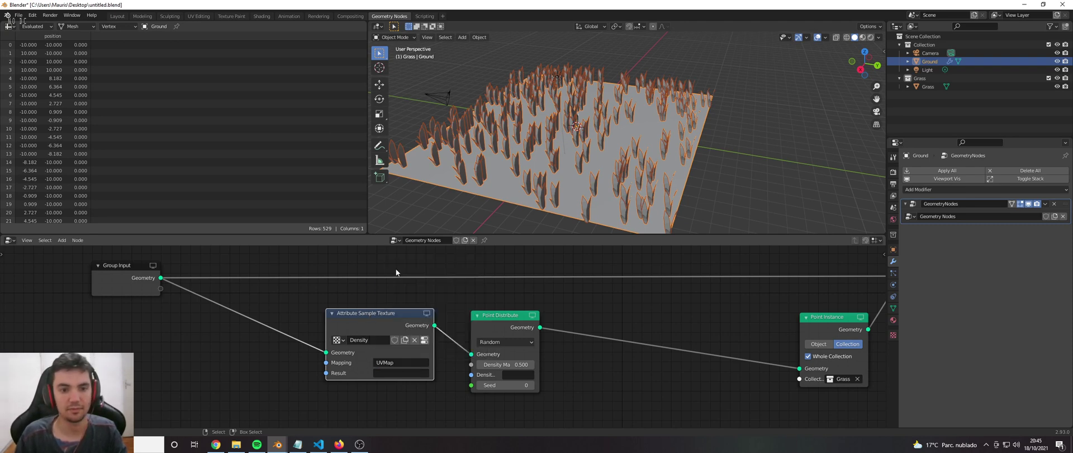
{"action": "left_click", "coordinate": [389, 373]}
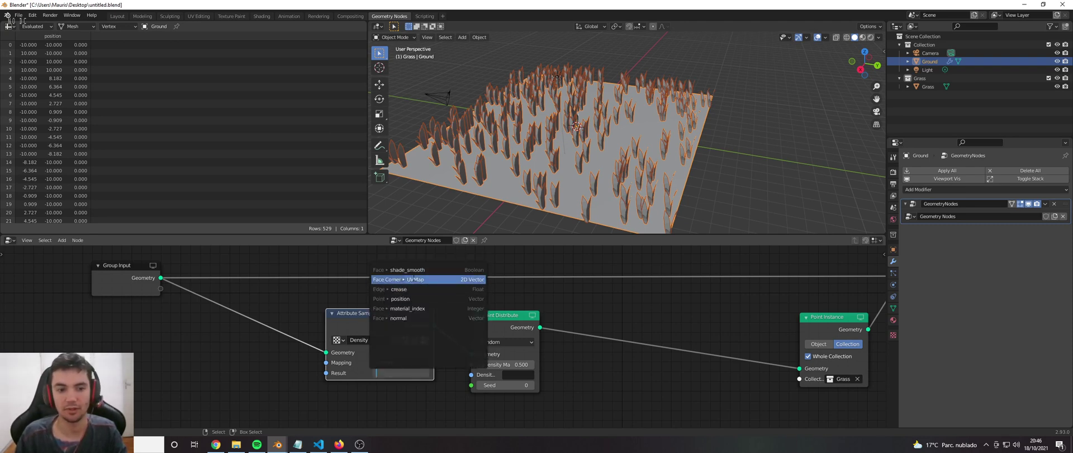
{"action": "left_click", "coordinate": [414, 278]}
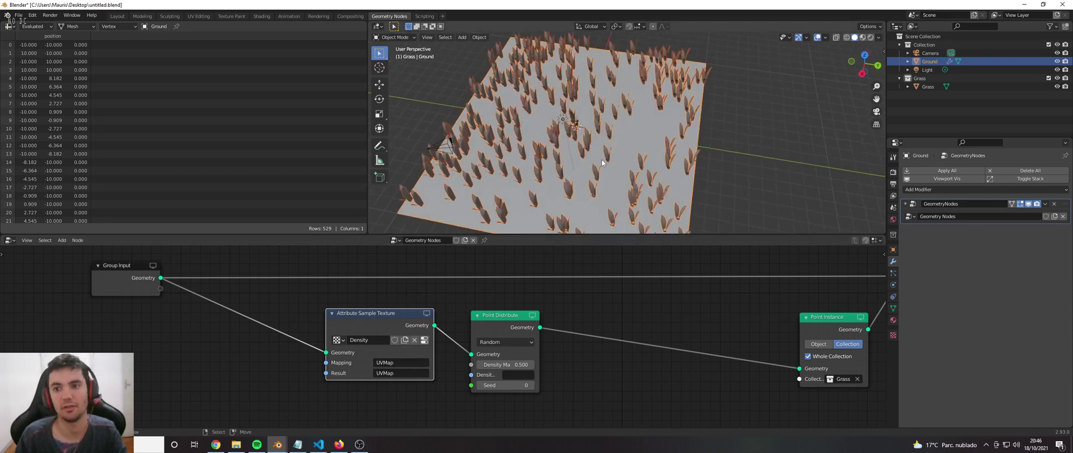
{"action": "scroll", "coordinate": [601, 162], "scroll_direction": "down", "scroll_amount": 2}
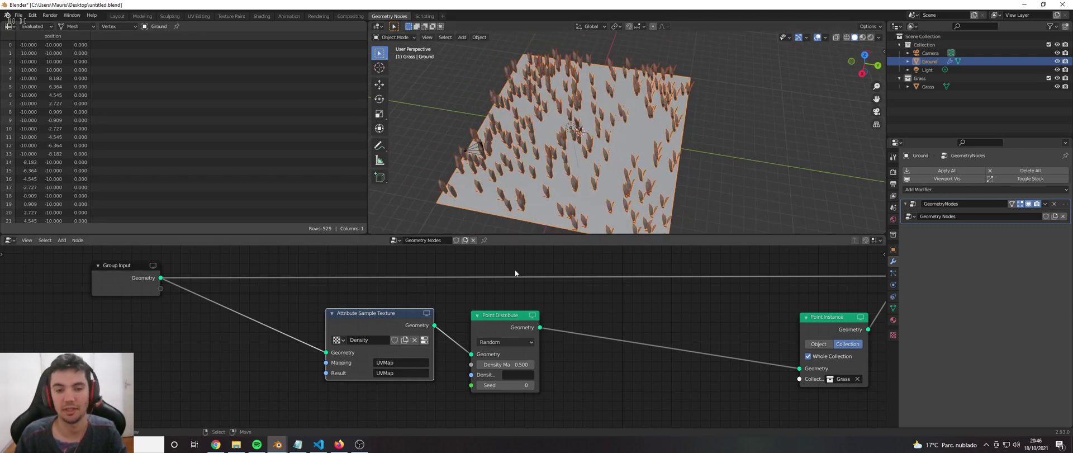
Try UVMap as the Point Distribute node's density attribute with the maximum density raised to 4.100
{"action": "left_click", "coordinate": [534, 374]}
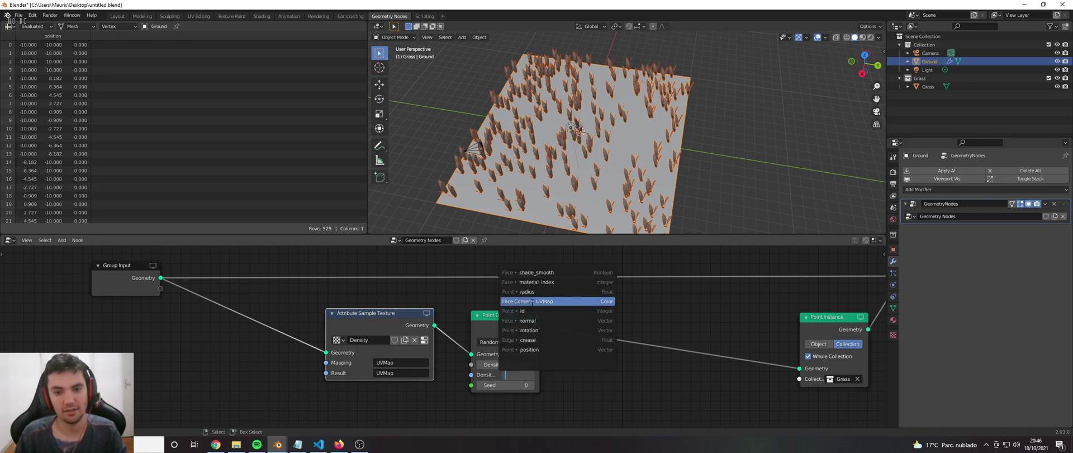
{"action": "left_click", "coordinate": [531, 303]}
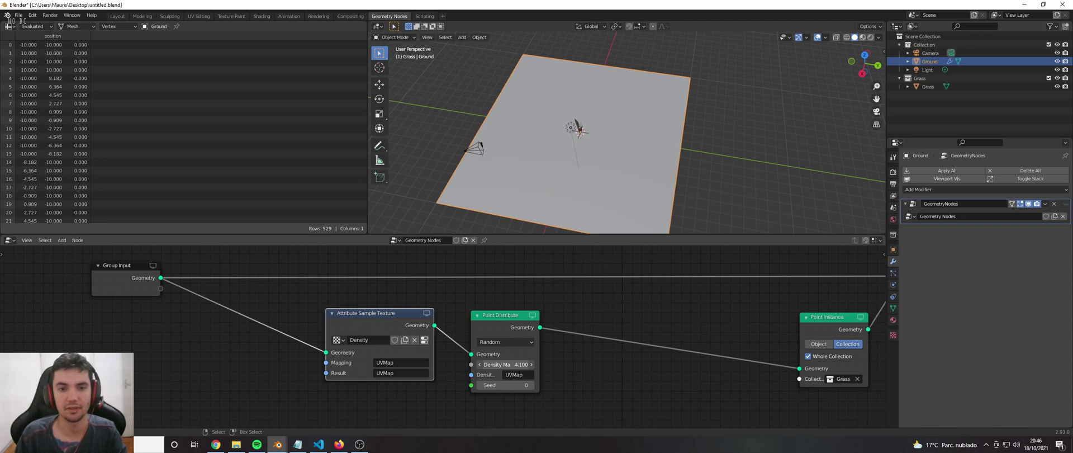
{"action": "left_click_drag", "start_coordinate": [506, 364], "coordinate": [501, 364]}
{"action": "key", "text": "BackSpace"}
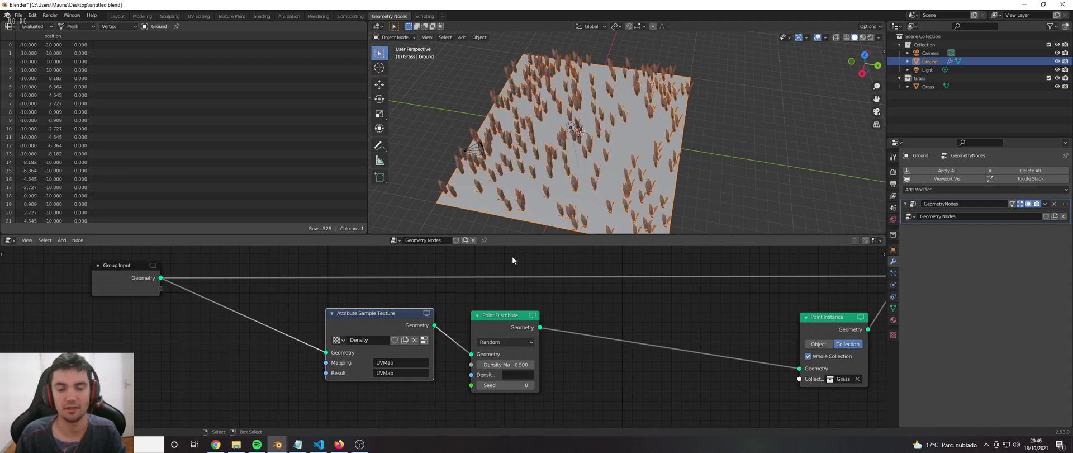
Add an Attribute Randomize node on the link between Point Distribute and Point Instance
{"action": "middle_click_drag", "start_coordinate": [504, 350], "coordinate": [486, 337]}
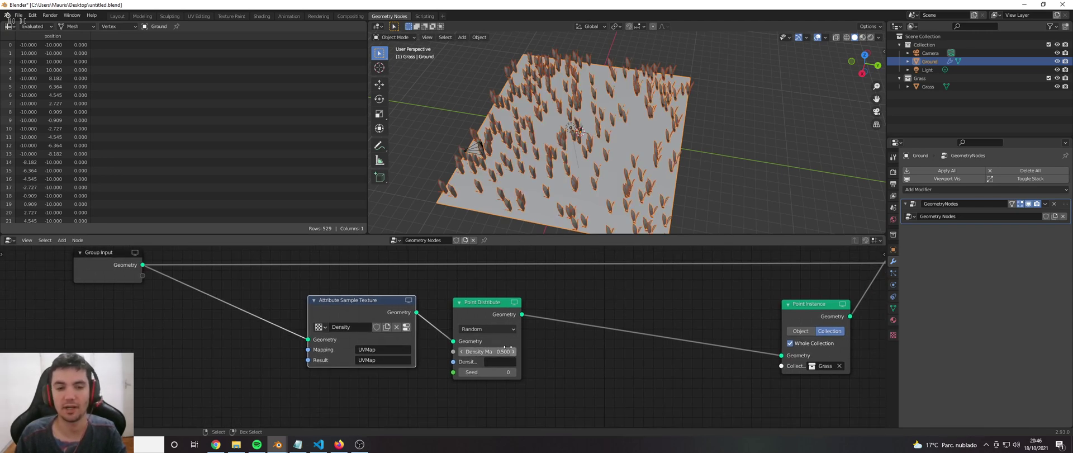
{"action": "scroll", "coordinate": [508, 347], "scroll_direction": "down", "scroll_amount": 2}
{"action": "middle_click_drag", "start_coordinate": [490, 196], "coordinate": [519, 188]}
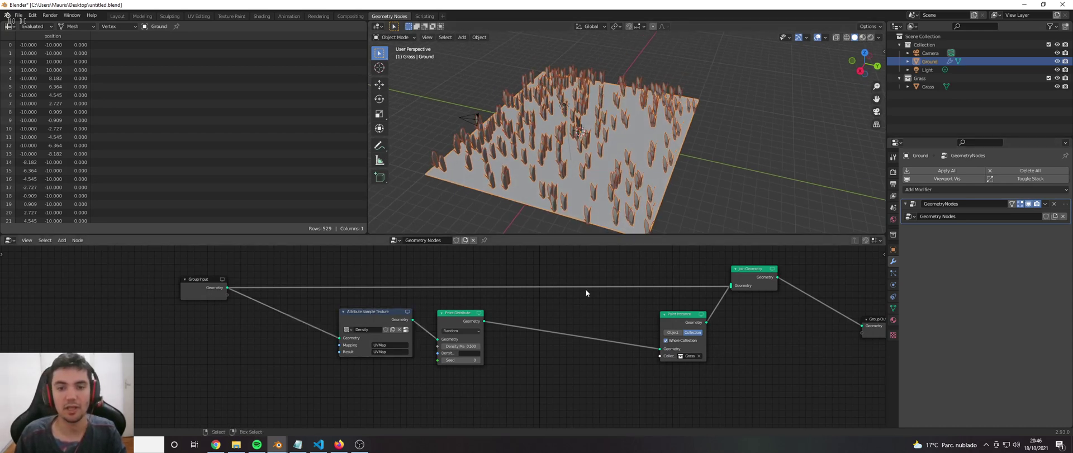
{"action": "key", "text": "shift+a"}
{"action": "type", "text": "ATTRI"}
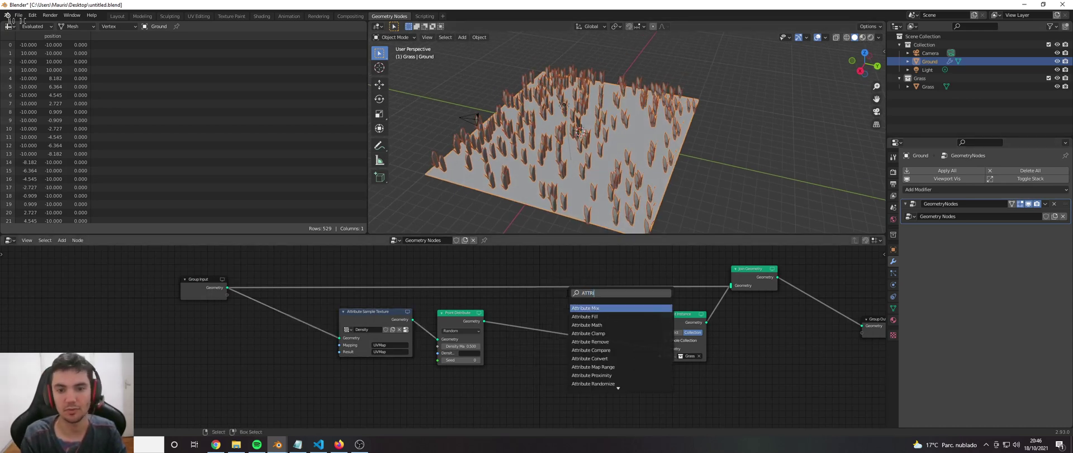
{"action": "key", "text": "Down"}
{"action": "key", "text": "Down"}
{"action": "key", "text": "Down"}
{"action": "key", "text": "Down"}
{"action": "key", "text": "Down"}
{"action": "key", "text": "Down"}
{"action": "key", "text": "Down"}
{"action": "key", "text": "Down"}
{"action": "key", "text": "Down"}
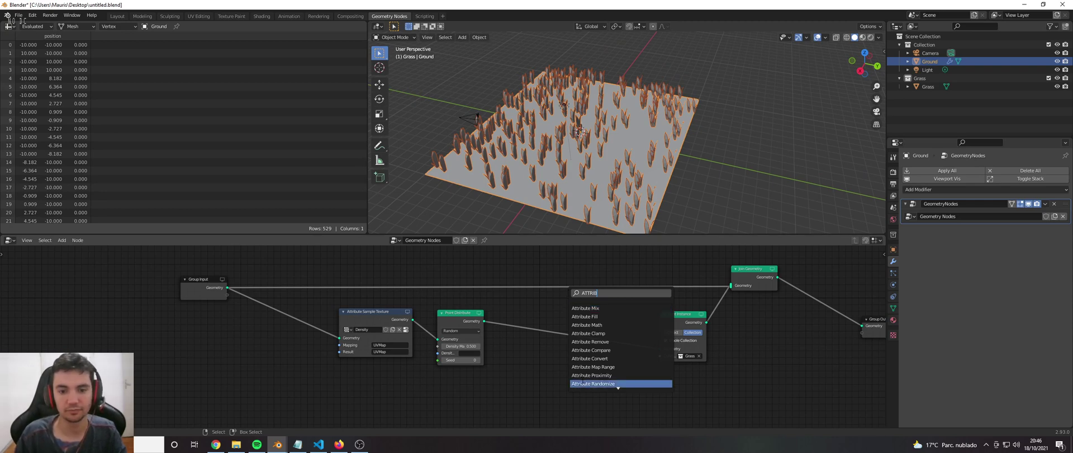
{"action": "key", "text": "Return"}
{"action": "left_click", "coordinate": [554, 394]}
{"action": "scroll", "coordinate": [563, 337], "scroll_direction": "up", "scroll_amount": 2}
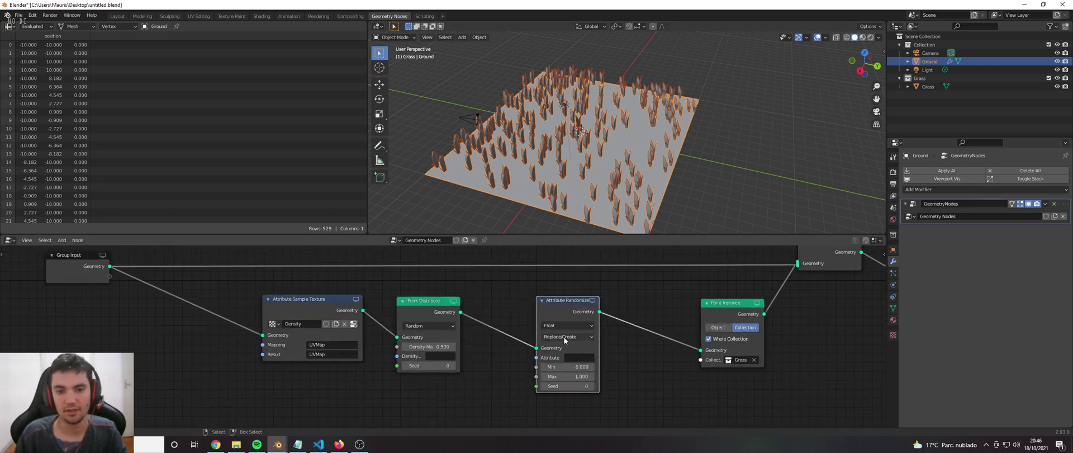
Switch the Attribute Randomize node's data type to Vector and set its attribute to scale
{"action": "left_click", "coordinate": [572, 335]}
{"action": "left_click", "coordinate": [568, 328]}
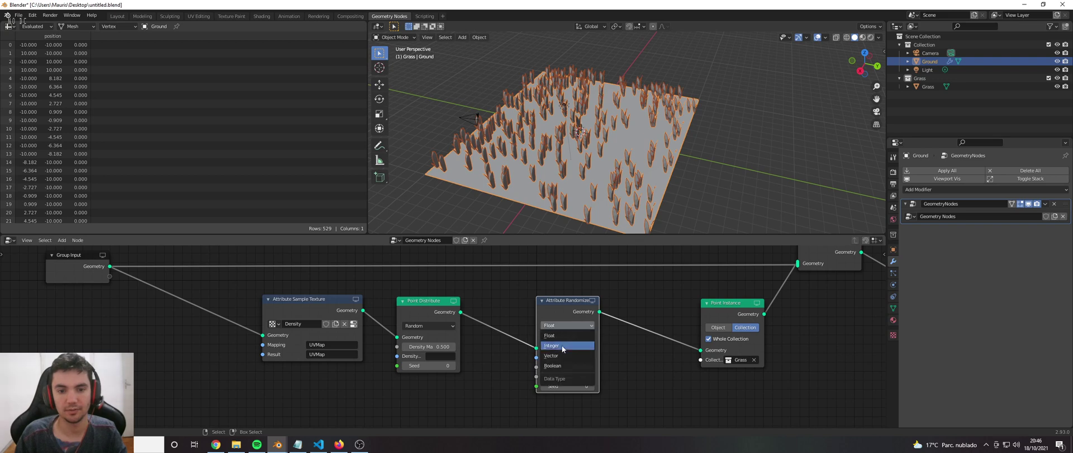
{"action": "left_click", "coordinate": [560, 356]}
{"action": "scroll", "coordinate": [521, 353], "scroll_direction": "down", "scroll_amount": 4}
{"action": "middle_click_drag", "start_coordinate": [517, 353], "coordinate": [522, 350]}
{"action": "scroll", "coordinate": [522, 350], "scroll_direction": "up", "scroll_amount": 1}
{"action": "left_click", "coordinate": [568, 346]}
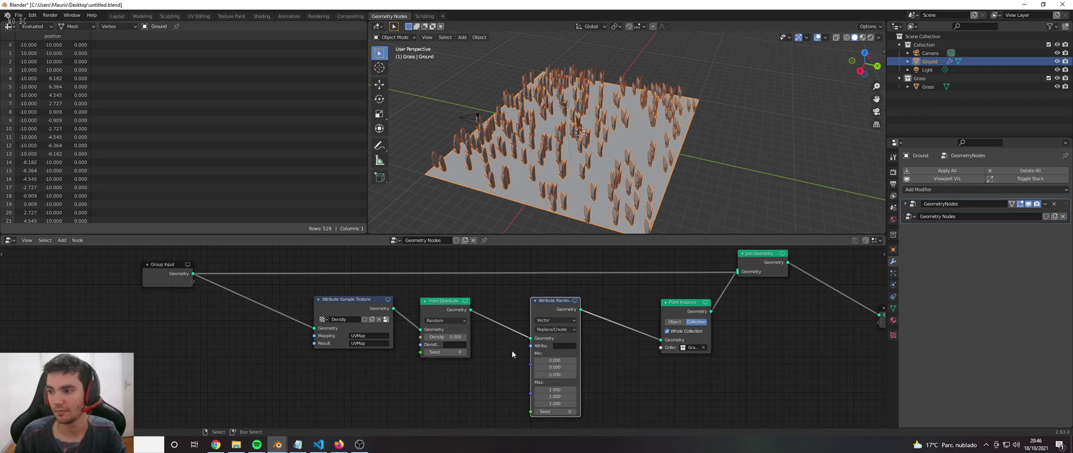
{"action": "scroll", "coordinate": [512, 350], "scroll_direction": "up", "scroll_amount": 1}
{"action": "left_click", "coordinate": [568, 345]}
{"action": "type", "text": "scale"}
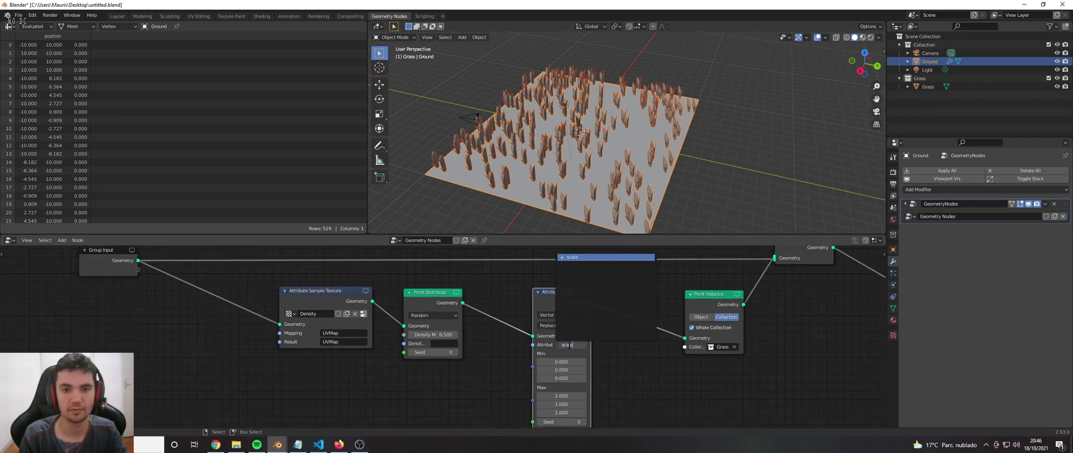
{"action": "key", "text": "Return"}
{"action": "middle_click_drag", "start_coordinate": [565, 145], "coordinate": [548, 165]}
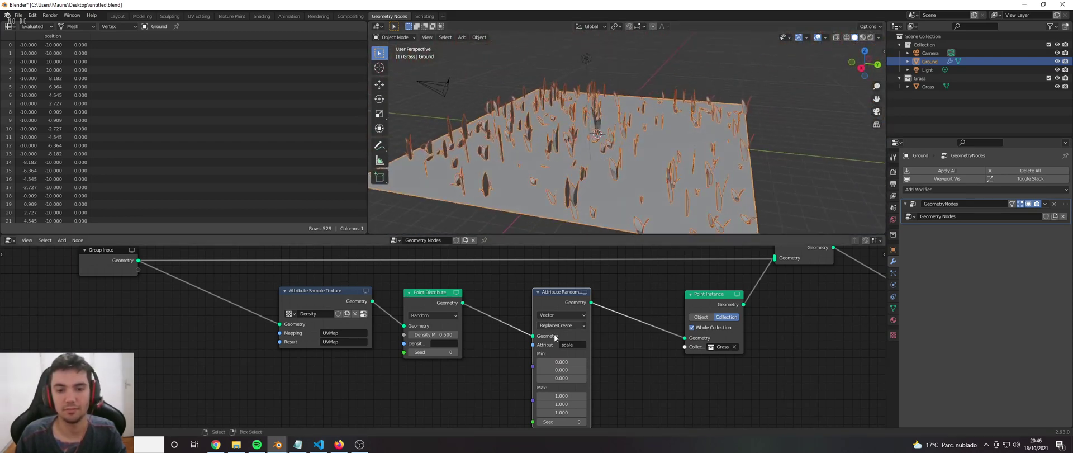
Set the Attribute Randomize node's maximum scale values to 0.400, 0.600 and 0.500
{"action": "scroll", "coordinate": [557, 335], "scroll_direction": "up", "scroll_amount": 1}
{"action": "middle_click_drag", "start_coordinate": [560, 321], "coordinate": [551, 292]}
{"action": "scroll", "coordinate": [575, 163], "scroll_direction": "up", "scroll_amount": 2}
{"action": "middle_click_drag", "start_coordinate": [576, 163], "coordinate": [580, 155]}
{"action": "left_click", "coordinate": [544, 124]}
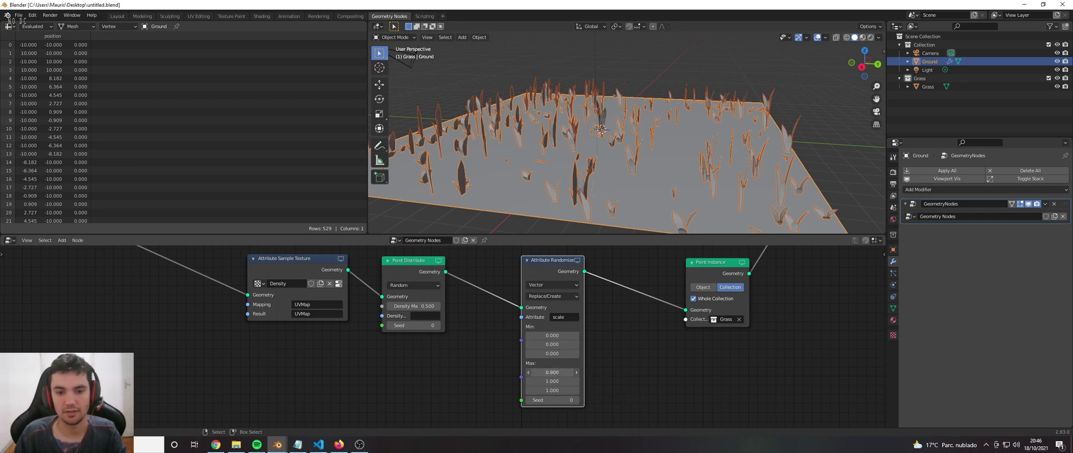
{"action": "mouse_move", "coordinate": [549, 372]}
{"action": "left_mouse_down"}
{"action": "mouse_move", "coordinate": [527, 372]}
{"action": "mouse_move", "coordinate": [554, 381]}
{"action": "mouse_move", "coordinate": [540, 381]}
{"action": "left_mouse_up"}
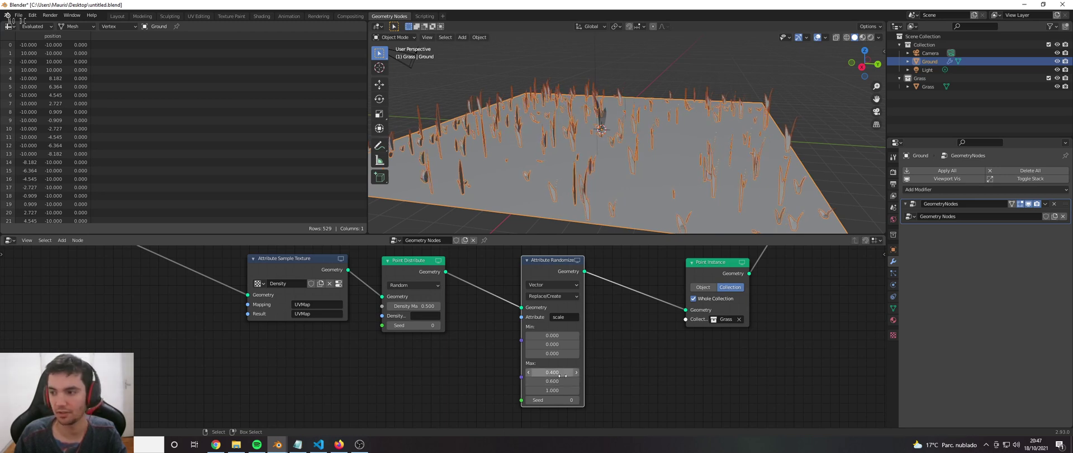
{"action": "left_click_drag", "start_coordinate": [553, 389], "coordinate": [517, 390]}
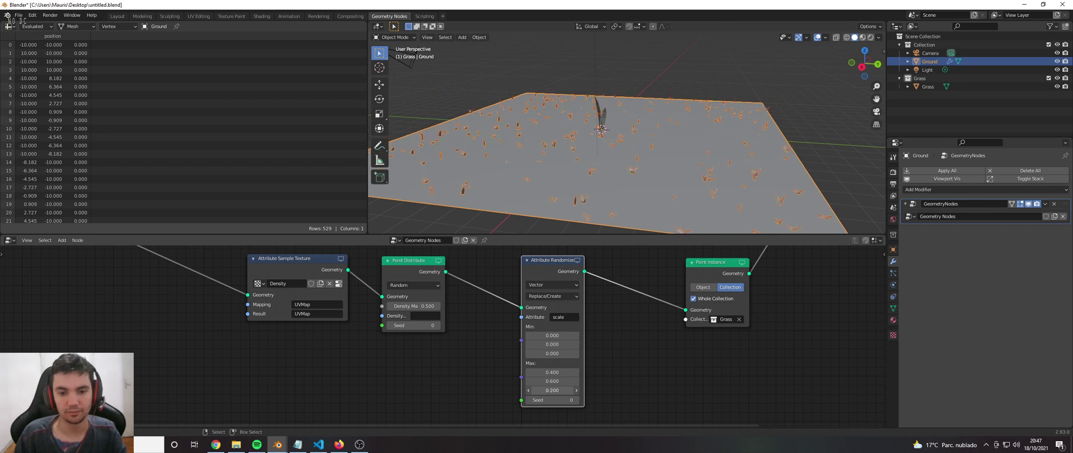
Set the minimum scale values to 0.100, 0.100 and 0.200, and raise the maximum Z scale to 1.100
{"action": "left_click", "coordinate": [577, 336]}
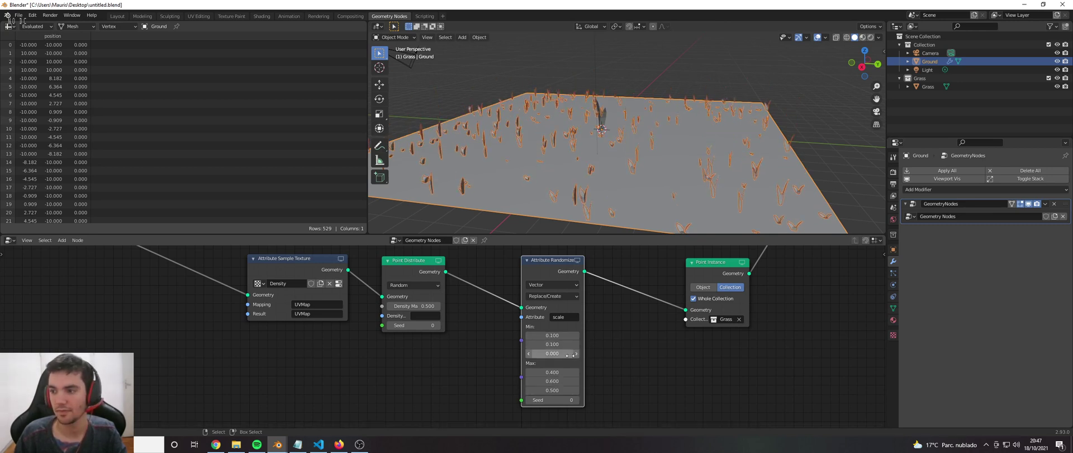
{"action": "left_click", "coordinate": [576, 353]}
{"action": "left_click", "coordinate": [577, 353]}
{"action": "scroll", "coordinate": [592, 133], "scroll_direction": "down", "scroll_amount": 3}
{"action": "scroll", "coordinate": [593, 133], "scroll_direction": "up", "scroll_amount": 5}
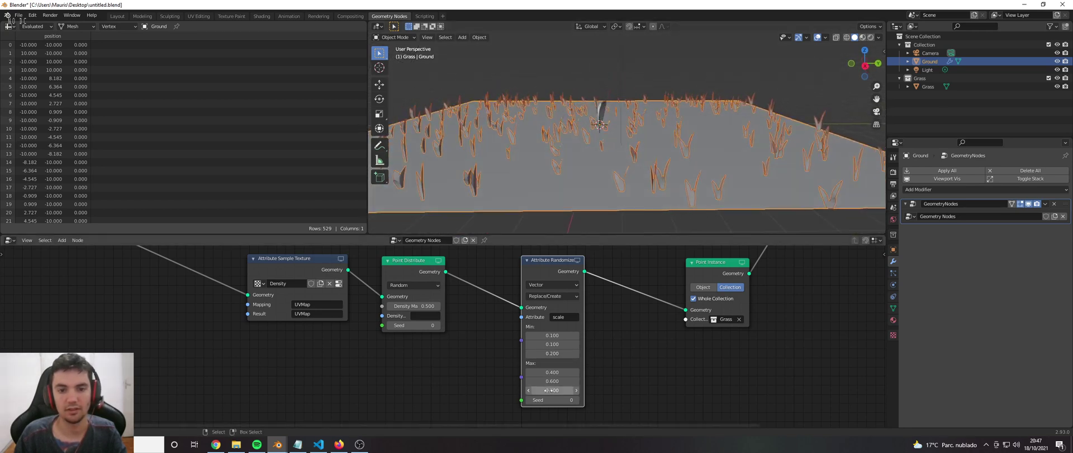
{"action": "left_click_drag", "start_coordinate": [553, 390], "coordinate": [557, 390]}
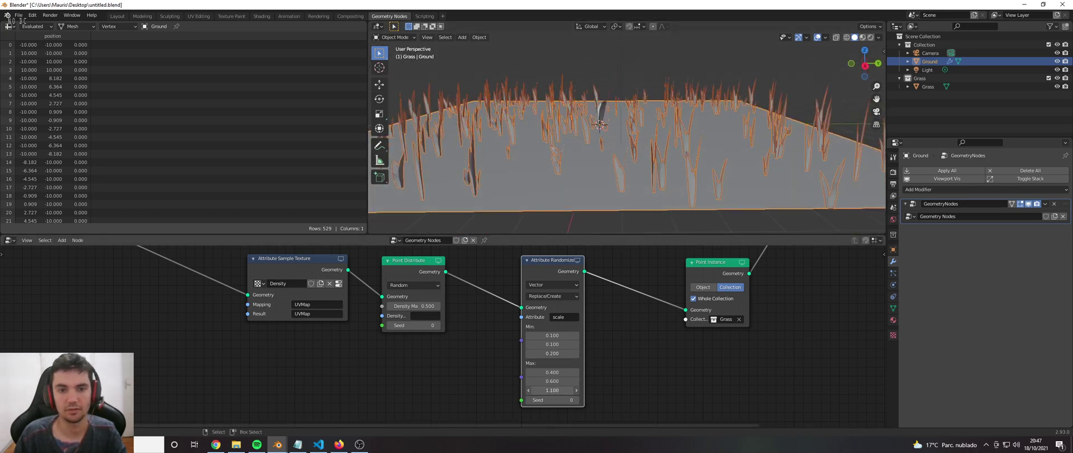
{"action": "middle_click_drag", "start_coordinate": [601, 167], "coordinate": [532, 163]}
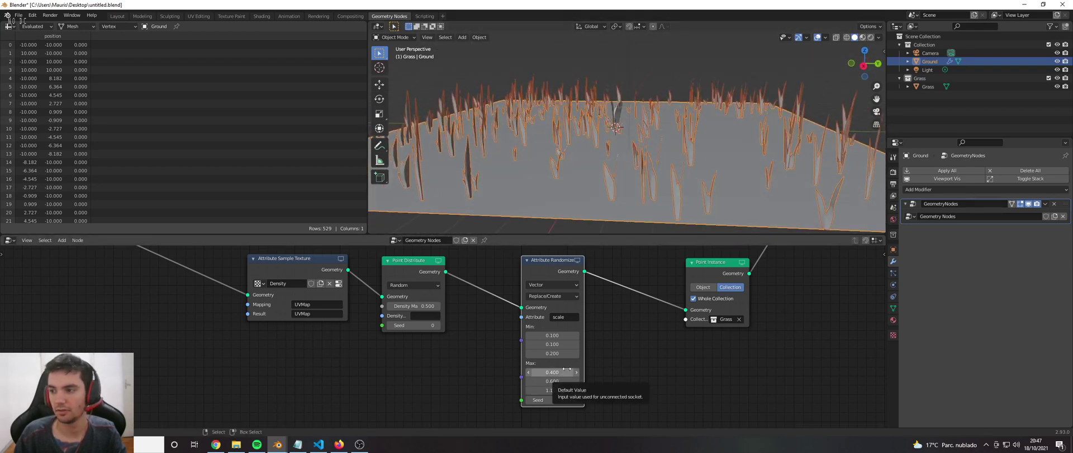
Try a maximum Z scale of 0.500 with a randomize seed of 15
{"action": "scroll", "coordinate": [551, 393], "scroll_direction": "down", "scroll_amount": 6, "text": "ctrl"}
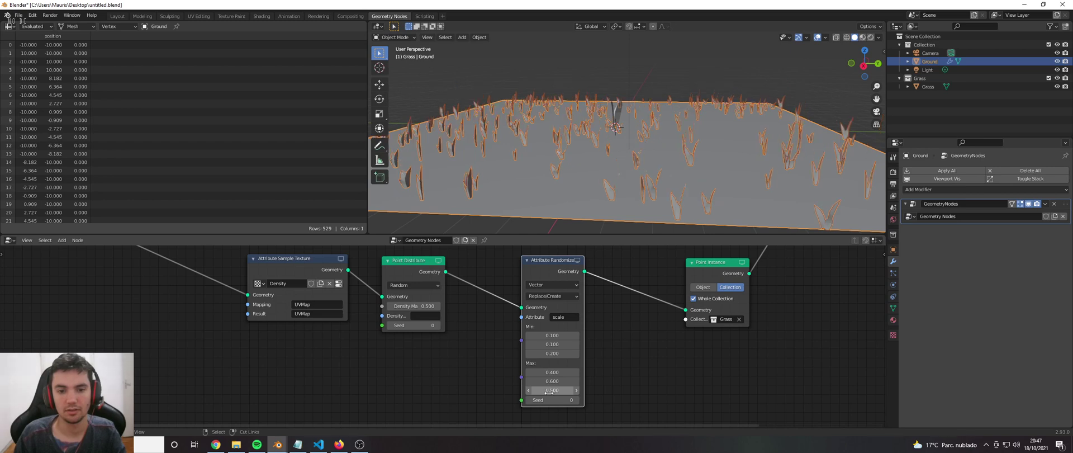
{"action": "left_click", "coordinate": [559, 399]}
{"action": "type", "text": "15"}
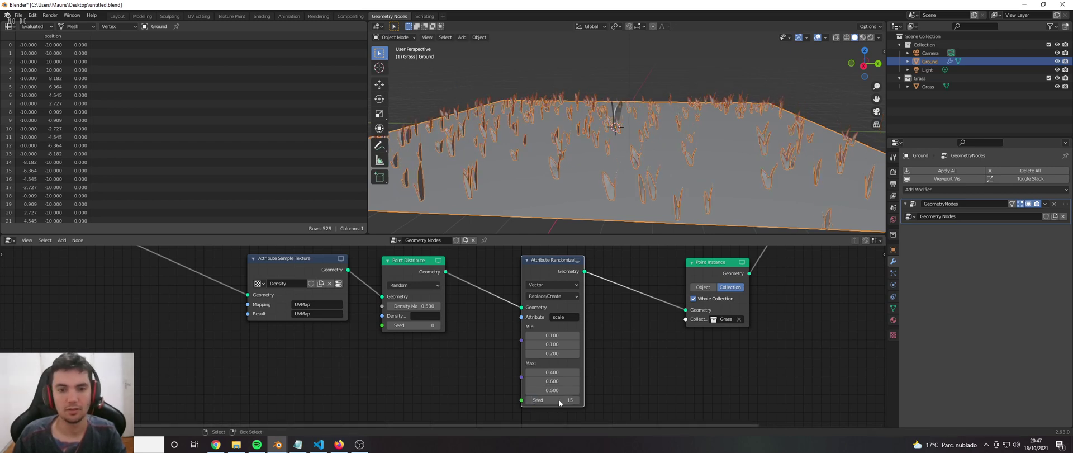
{"action": "key", "text": "Return"}
{"action": "mouse_move", "coordinate": [564, 162]}
{"action": "middle_mouse_down"}
{"action": "mouse_move", "coordinate": [594, 147]}
{"action": "mouse_move", "coordinate": [571, 161]}
{"action": "middle_mouse_up"}
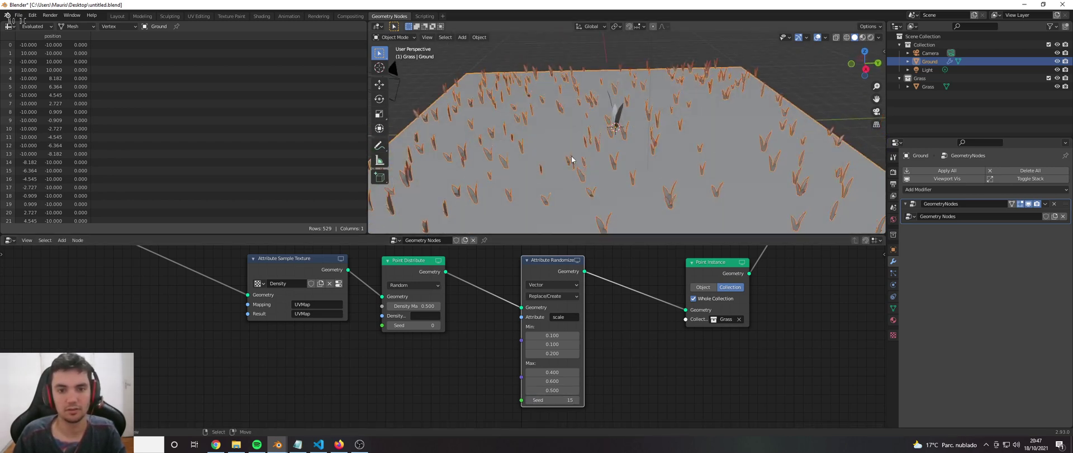
Undo the randomize seed change and the reduction of the maximum Z scale
{"action": "key", "text": "ctrl+z"}
{"action": "key", "text": "ctrl+z"}
{"action": "key", "text": "ctrl+z"}
{"action": "key", "text": "ctrl+z"}
{"action": "key", "text": "ctrl+z"}
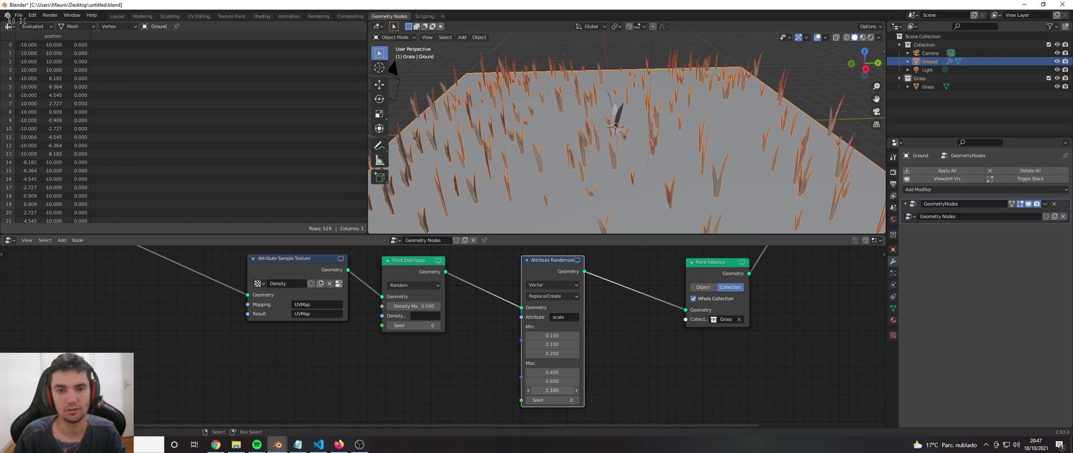
Set the Attribute Randomize node's maximum Z scale to 1.300 and save the file
{"action": "left_click_drag", "start_coordinate": [552, 390], "coordinate": [555, 390]}
{"action": "scroll", "coordinate": [606, 182], "scroll_direction": "down", "scroll_amount": 2}
{"action": "mouse_move", "coordinate": [606, 182]}
{"action": "middle_mouse_down"}
{"action": "mouse_move", "coordinate": [568, 179]}
{"action": "mouse_move", "coordinate": [594, 170]}
{"action": "middle_mouse_up"}
{"action": "key", "text": "ctrl+s"}
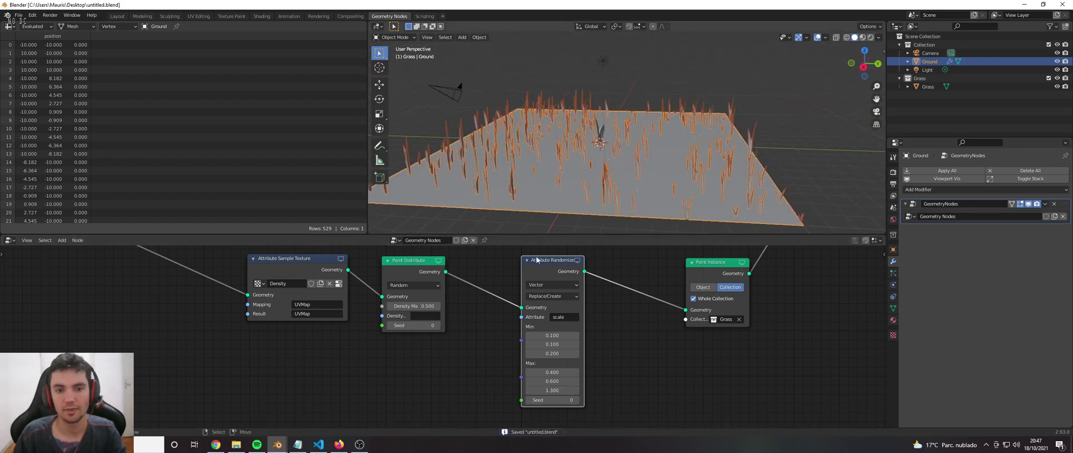
Spread out the Point Instance and Join Geometry nodes to make room after the Attribute Randomize node
{"action": "scroll", "coordinate": [509, 291], "scroll_direction": "down", "scroll_amount": 1}
{"action": "scroll", "coordinate": [509, 291], "scroll_direction": "down", "scroll_amount": 1}
{"action": "left_click_drag", "start_coordinate": [656, 272], "coordinate": [679, 272]}
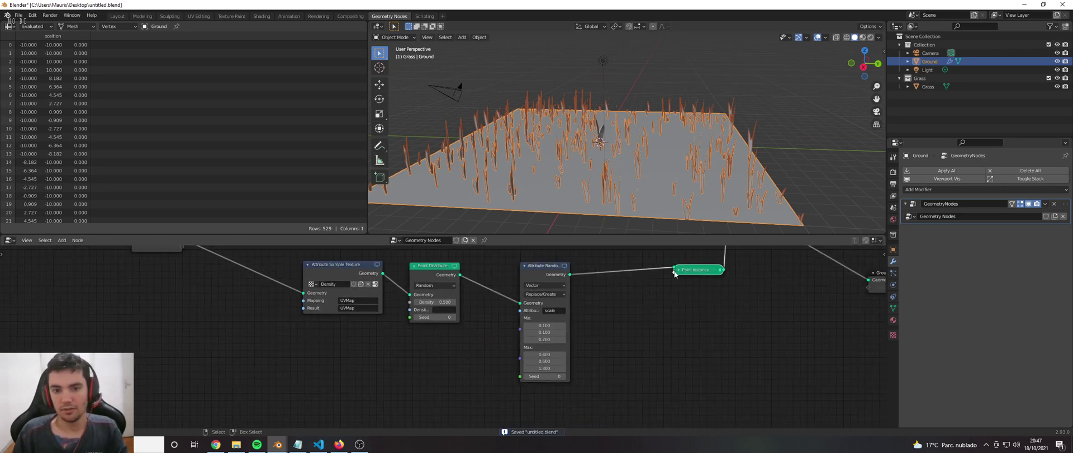
{"action": "middle_click_drag", "start_coordinate": [587, 291], "coordinate": [530, 305]}
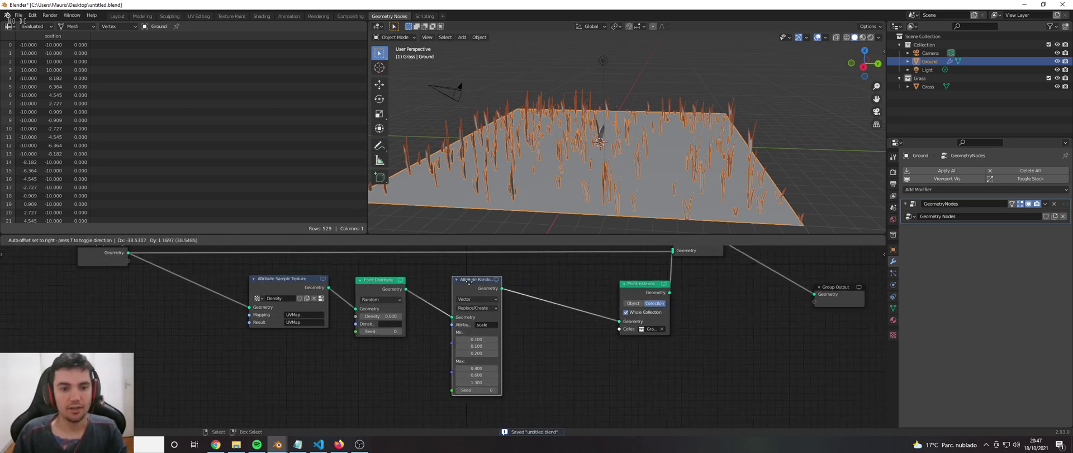
{"action": "scroll", "coordinate": [530, 305], "scroll_direction": "down", "scroll_amount": 2}
{"action": "left_click_drag", "start_coordinate": [600, 287], "coordinate": [637, 290]}
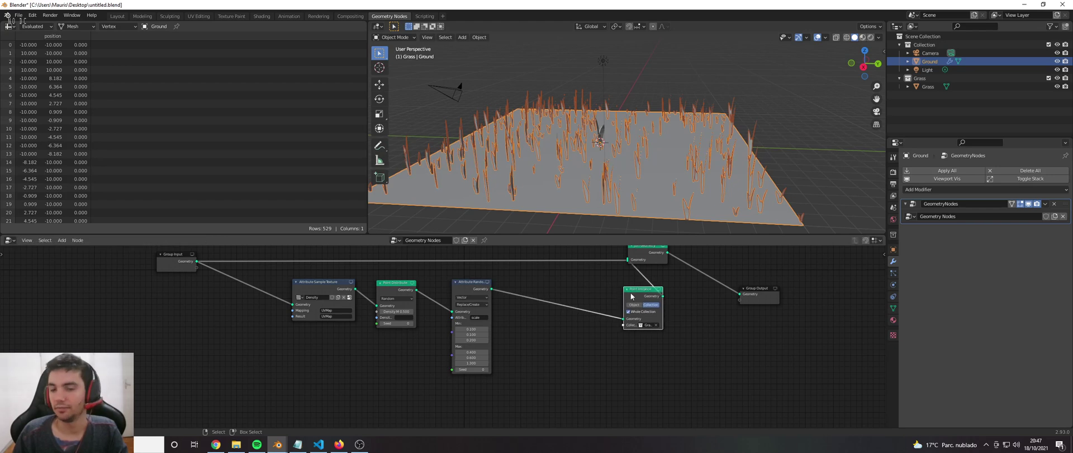
{"action": "middle_click_drag", "start_coordinate": [627, 300], "coordinate": [531, 301]}
{"action": "left_click_drag", "start_coordinate": [548, 249], "coordinate": [691, 259]}
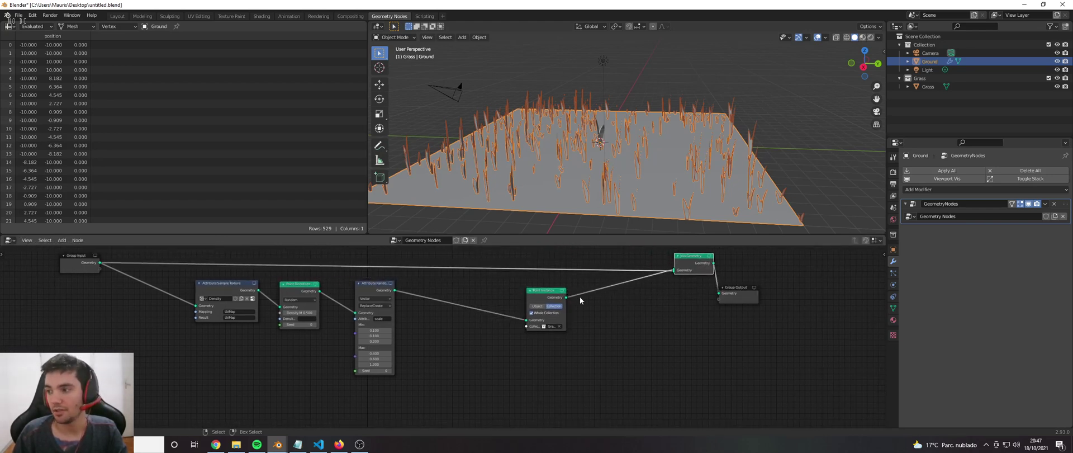
{"action": "scroll", "coordinate": [580, 301], "scroll_direction": "down", "scroll_amount": 2}
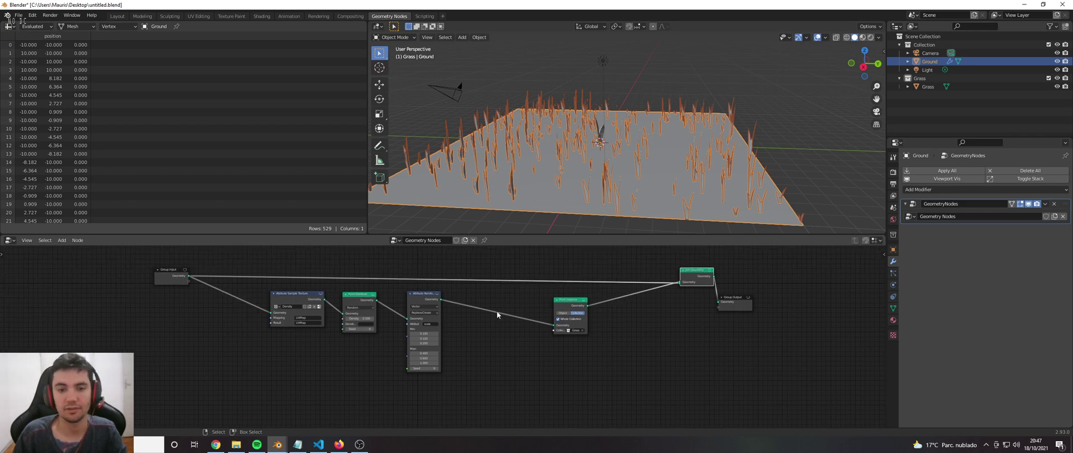
Insert an Attribute Math node on the link between Attribute Randomize and Point Instance
{"action": "key", "text": "shift+a"}
{"action": "left_click", "coordinate": [485, 297]}
{"action": "type", "text": "at"}
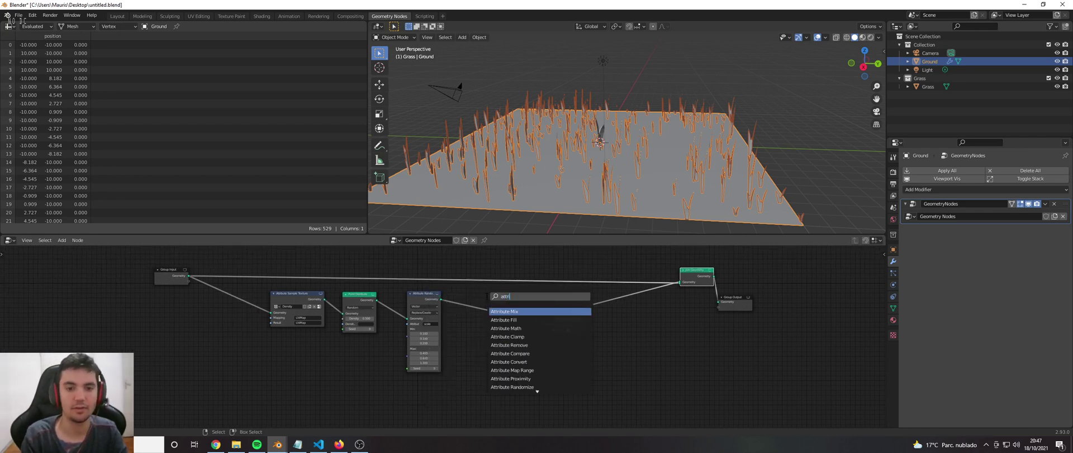
{"action": "type", "text": "tri ma"}
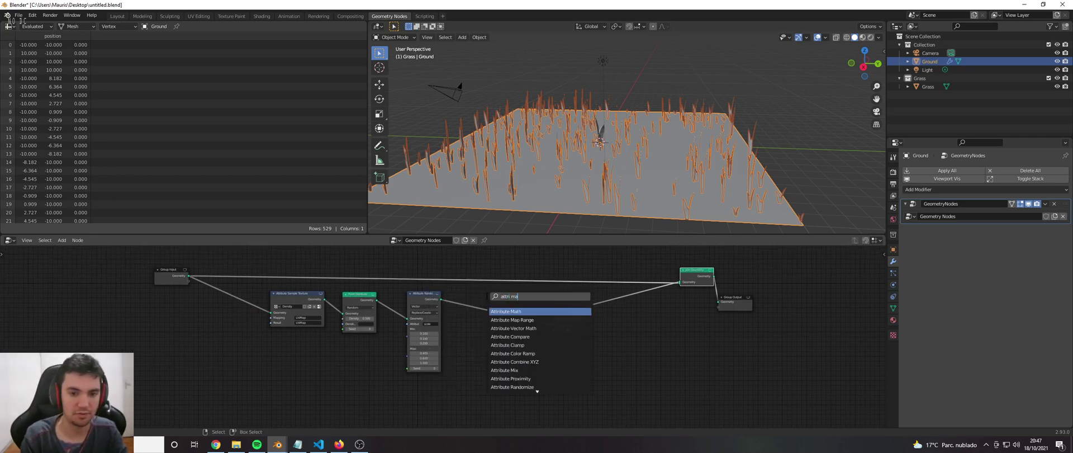
{"action": "key", "text": "Return"}
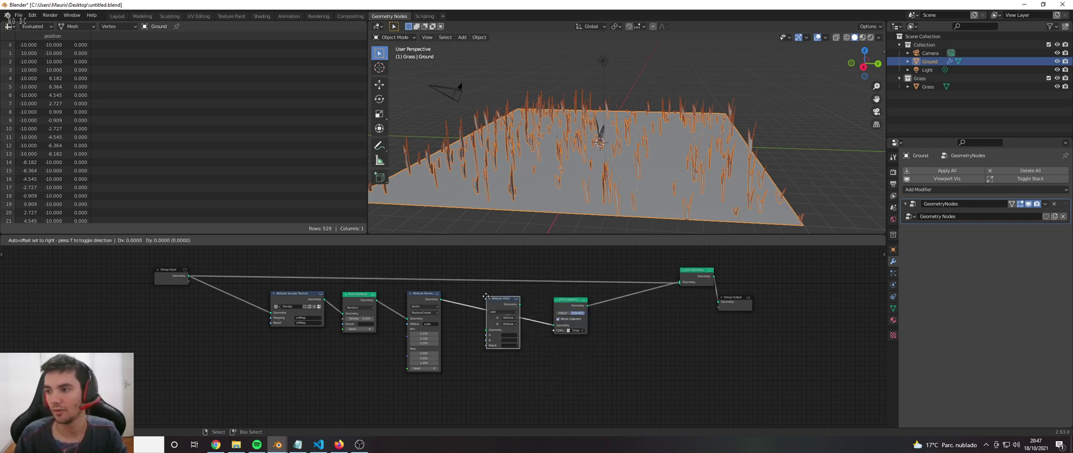
{"action": "left_click", "coordinate": [486, 297]}
Set the Attribute Math node's B input type to Float, use UVMap for both A and Result, and save the file
{"action": "scroll", "coordinate": [486, 329], "scroll_direction": "up", "scroll_amount": 3}
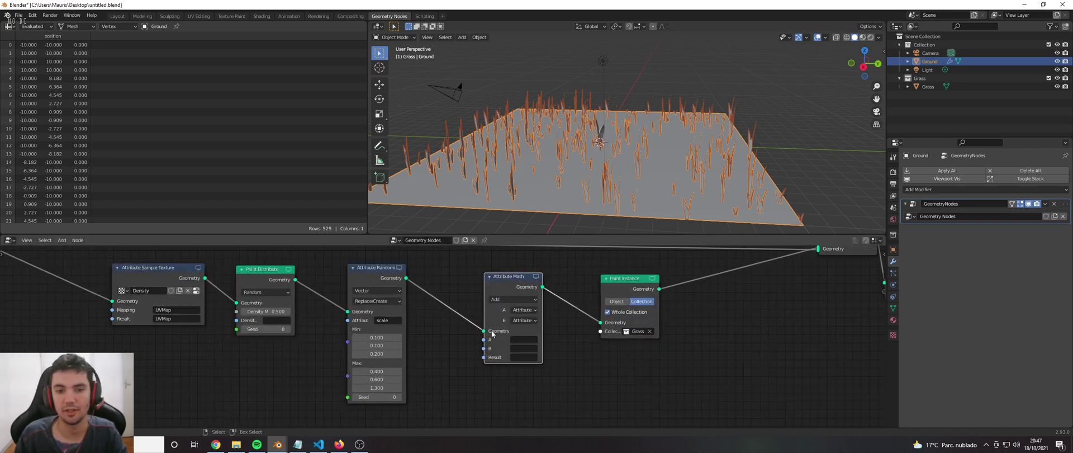
{"action": "left_click", "coordinate": [520, 320]}
{"action": "left_click", "coordinate": [526, 330]}
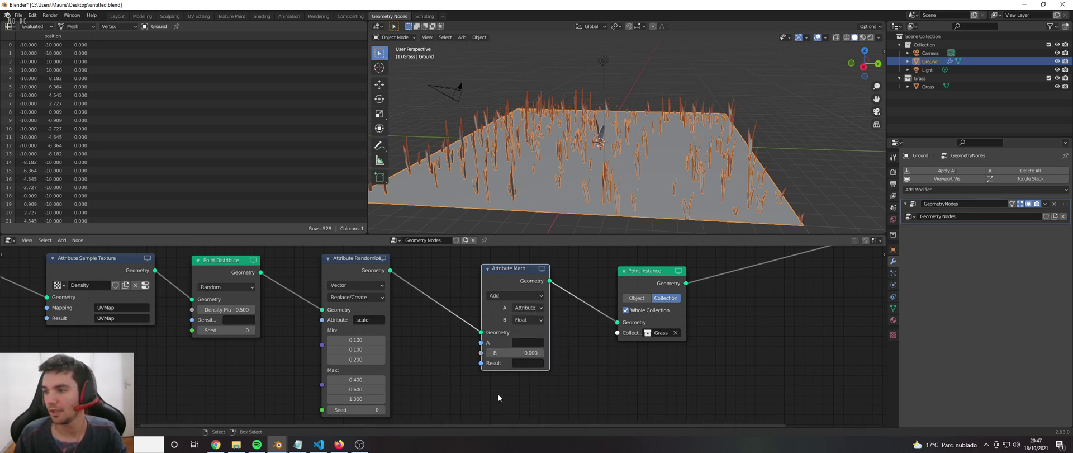
{"action": "left_click", "coordinate": [528, 342]}
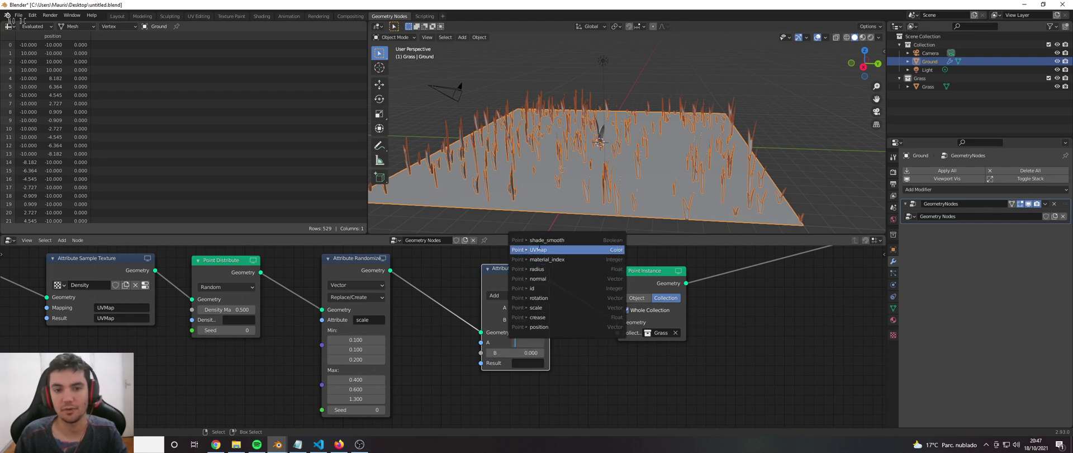
{"action": "left_click", "coordinate": [538, 249]}
{"action": "left_click", "coordinate": [528, 363]}
{"action": "left_click", "coordinate": [539, 271]}
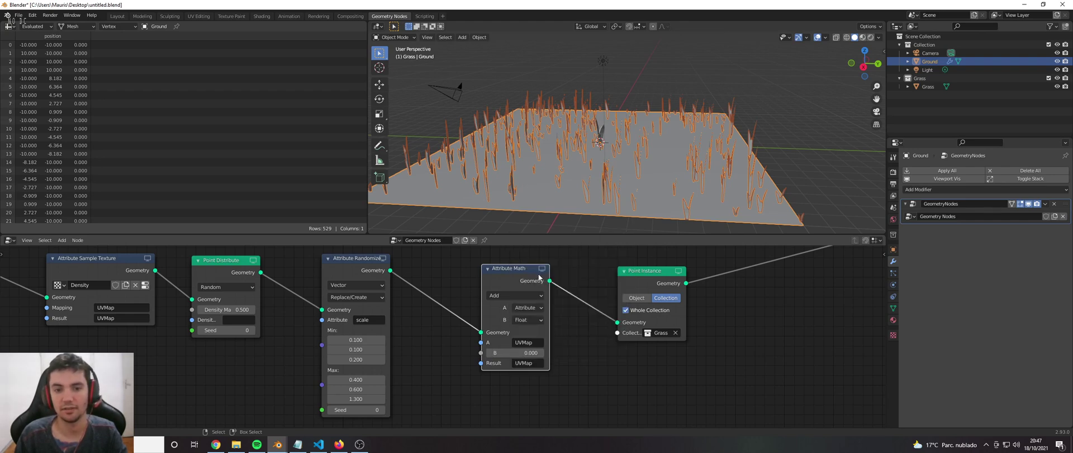
{"action": "scroll", "coordinate": [545, 359], "scroll_direction": "down", "scroll_amount": 3}
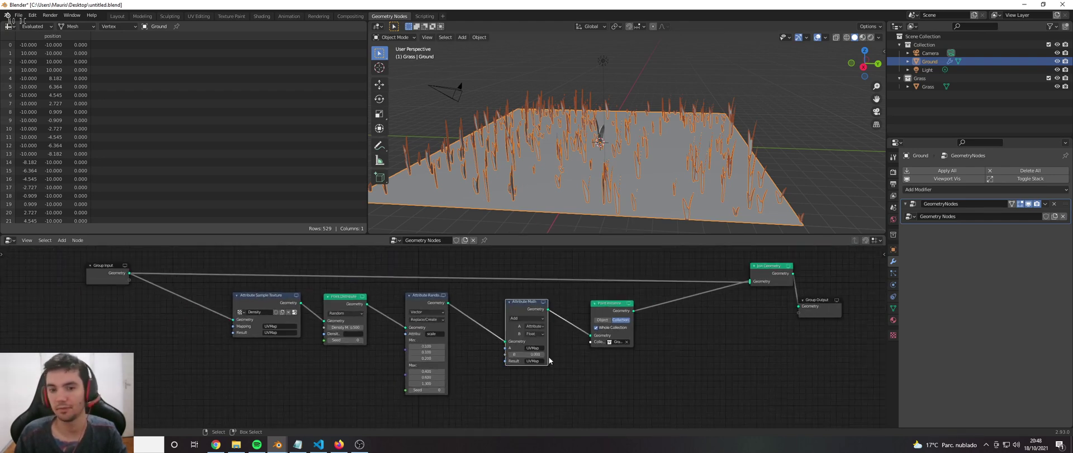
{"action": "key", "text": "ctrl+s"}
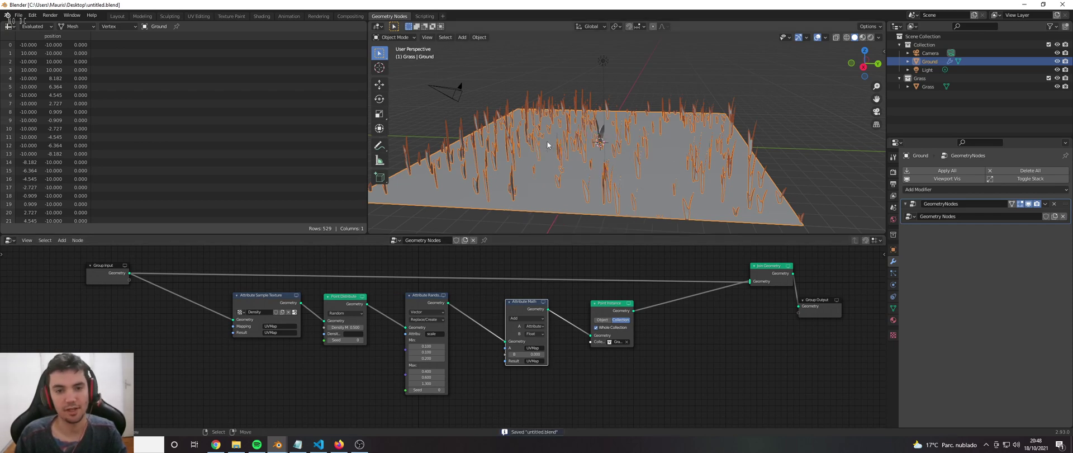
Move the Point Instance node farther from Attribute Math and place a duplicate of the Density Attribute Sample Texture node near it
{"action": "middle_click_drag", "start_coordinate": [509, 143], "coordinate": [601, 213]}
{"action": "left_click_drag", "start_coordinate": [610, 305], "coordinate": [672, 312]}
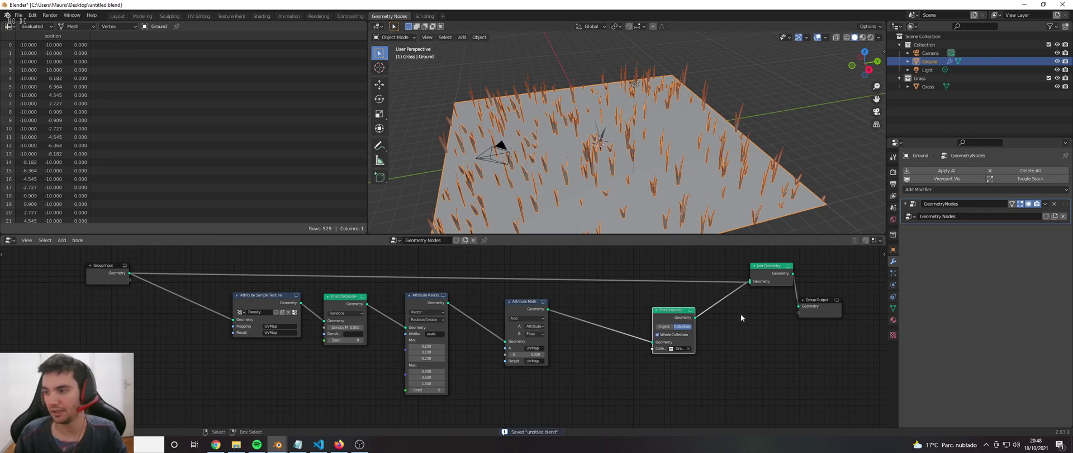
{"action": "scroll", "coordinate": [739, 335], "scroll_direction": "up", "scroll_amount": 1}
{"action": "middle_click_drag", "start_coordinate": [734, 350], "coordinate": [677, 359]}
{"action": "scroll", "coordinate": [677, 360], "scroll_direction": "down", "scroll_amount": 1}
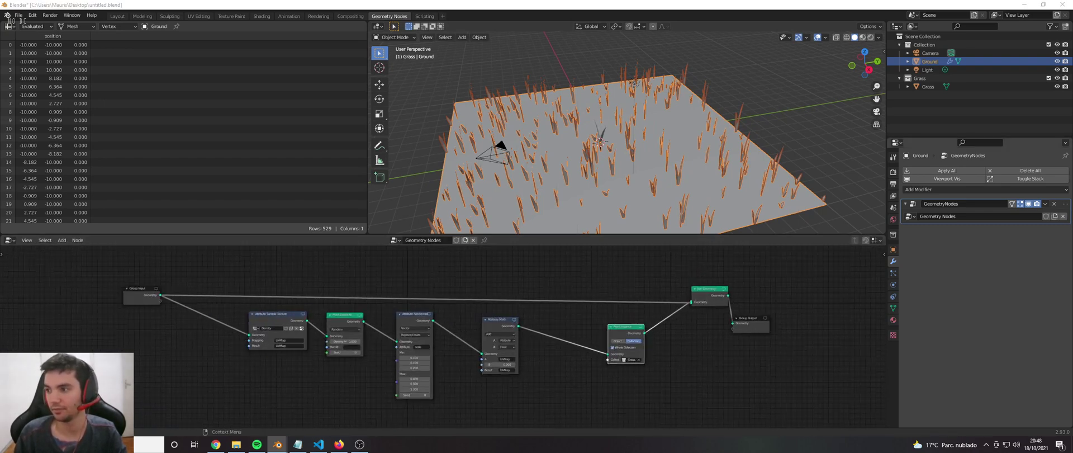
{"action": "left_click", "coordinate": [271, 315]}
{"action": "key", "text": "shift+d"}
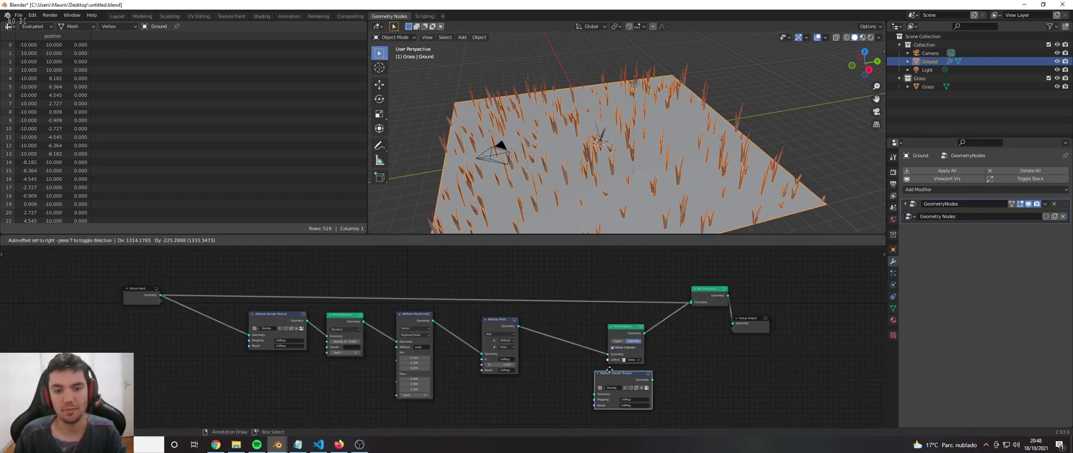
{"action": "left_click", "coordinate": [559, 369]}
Give the duplicated Attribute Sample Texture node a texture named Rotation and insert it between Attribute Math and Point Instance
{"action": "scroll", "coordinate": [559, 369], "scroll_direction": "up", "scroll_amount": 3}
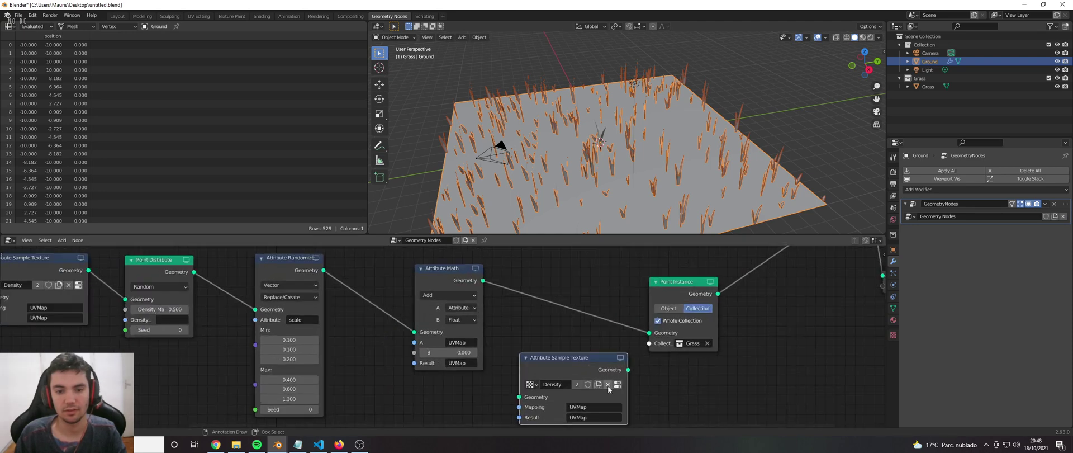
{"action": "left_click_drag", "start_coordinate": [549, 385], "coordinate": [544, 353]}
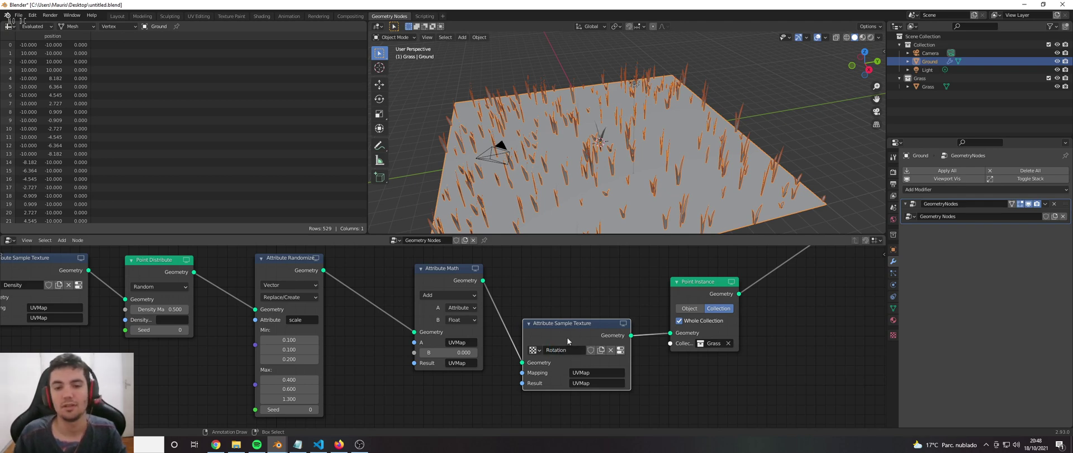
{"action": "left_click_drag", "start_coordinate": [567, 337], "coordinate": [563, 293]}
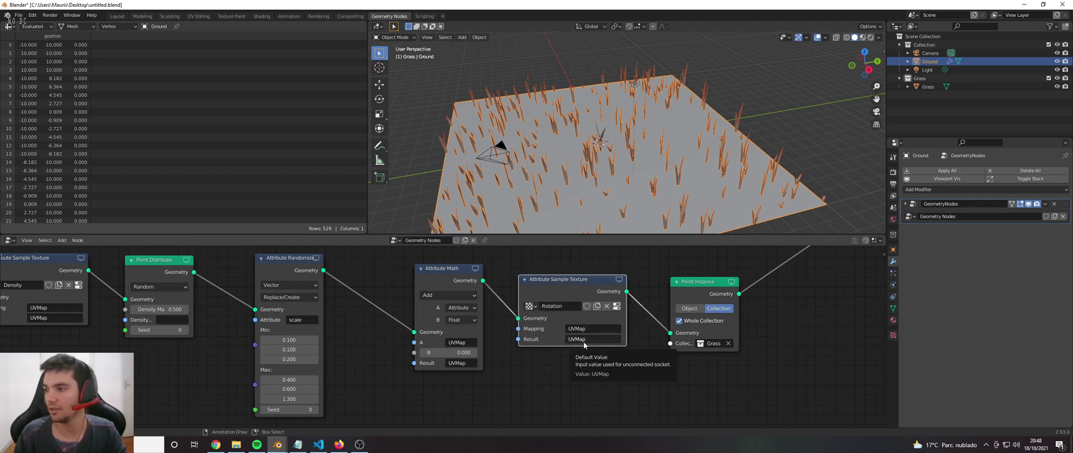
Set the Result attribute of the Rotation sample texture node to Noise_rot
{"action": "left_click", "coordinate": [583, 339]}
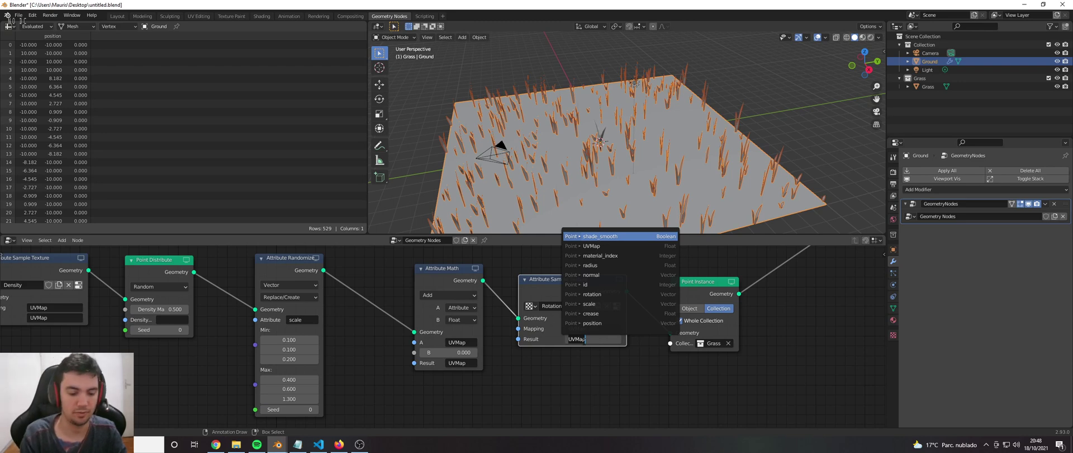
{"action": "type", "text": "Nois"}
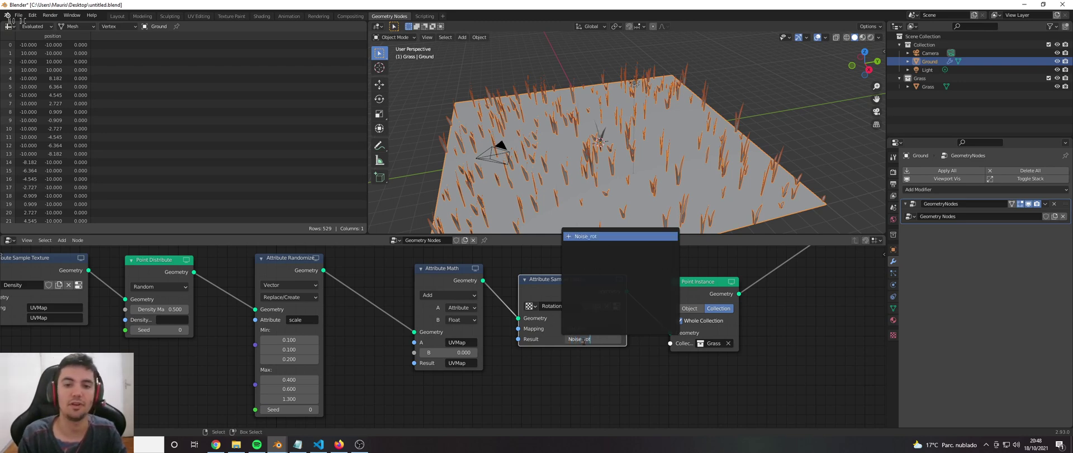
{"action": "type", "text": "e_rot"}
{"action": "key", "text": "Return"}
{"action": "scroll", "coordinate": [582, 340], "scroll_direction": "down", "scroll_amount": 2}
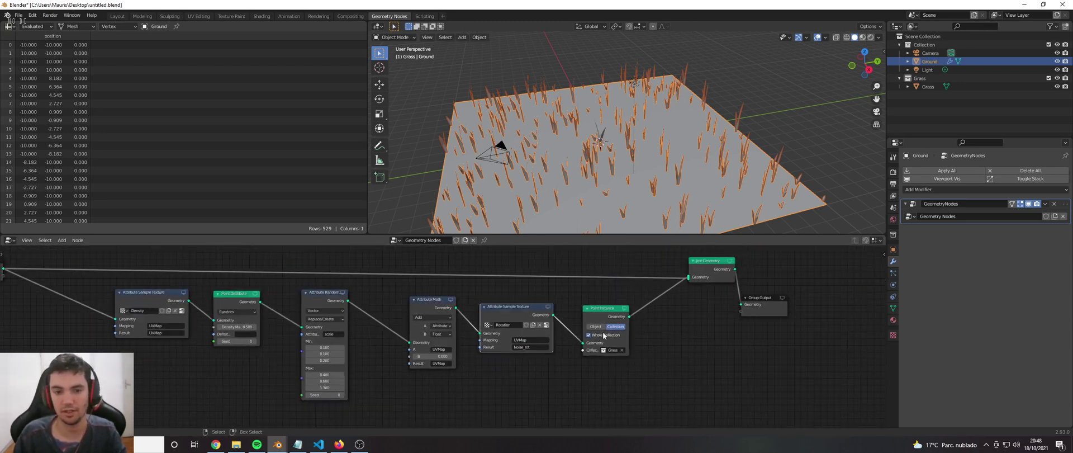
Shift the Point Instance node along and insert an Attribute Vector Math node between it and the Rotation sample texture node
{"action": "middle_click_drag", "start_coordinate": [604, 335], "coordinate": [557, 343]}
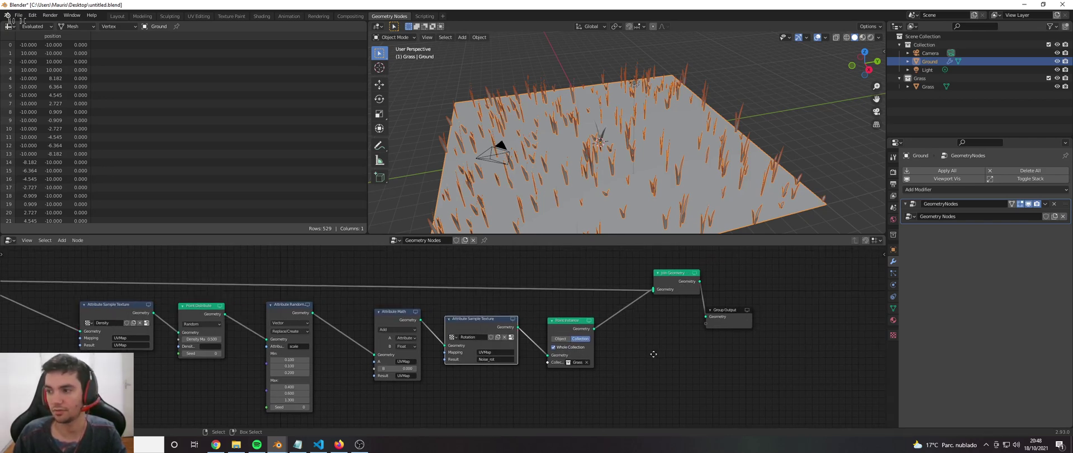
{"action": "middle_click_drag", "start_coordinate": [665, 296], "coordinate": [599, 301]}
{"action": "left_click_drag", "start_coordinate": [510, 324], "coordinate": [579, 327]}
{"action": "left_click", "coordinate": [413, 331]}
{"action": "key", "text": "shift+a"}
{"action": "left_click", "coordinate": [515, 314]}
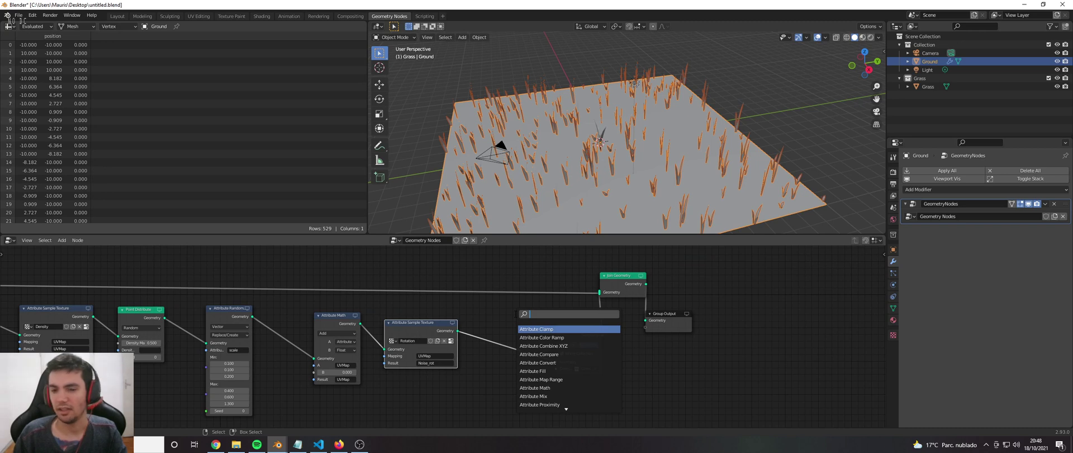
{"action": "type", "text": "attri"}
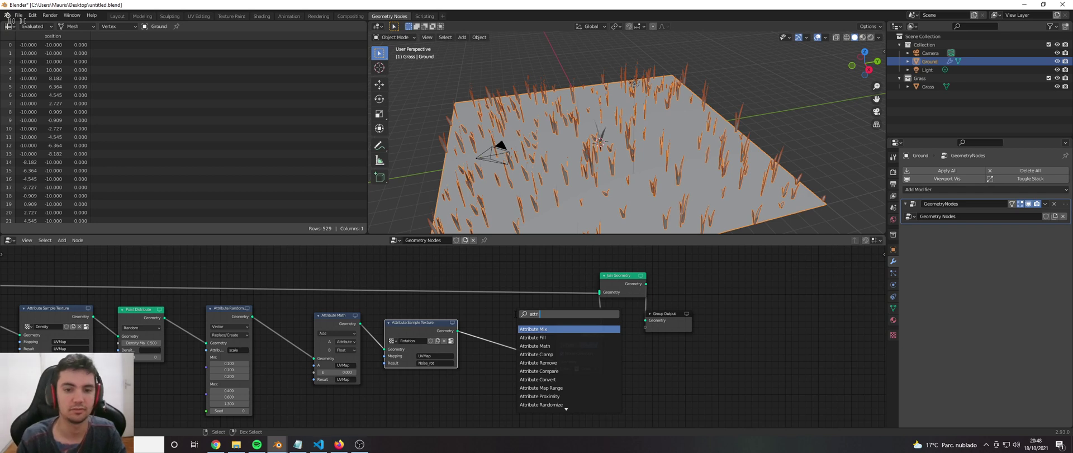
{"action": "key", "text": "Down"}
{"action": "key", "text": "Down"}
{"action": "key", "text": "Down"}
{"action": "key", "text": "Down"}
{"action": "key", "text": "Down"}
{"action": "key", "text": "Down"}
{"action": "key", "text": "Down"}
{"action": "key", "text": "Down"}
{"action": "key", "text": "Down"}
{"action": "key", "text": "Down"}
{"action": "key", "text": "Down"}
{"action": "key", "text": "Down"}
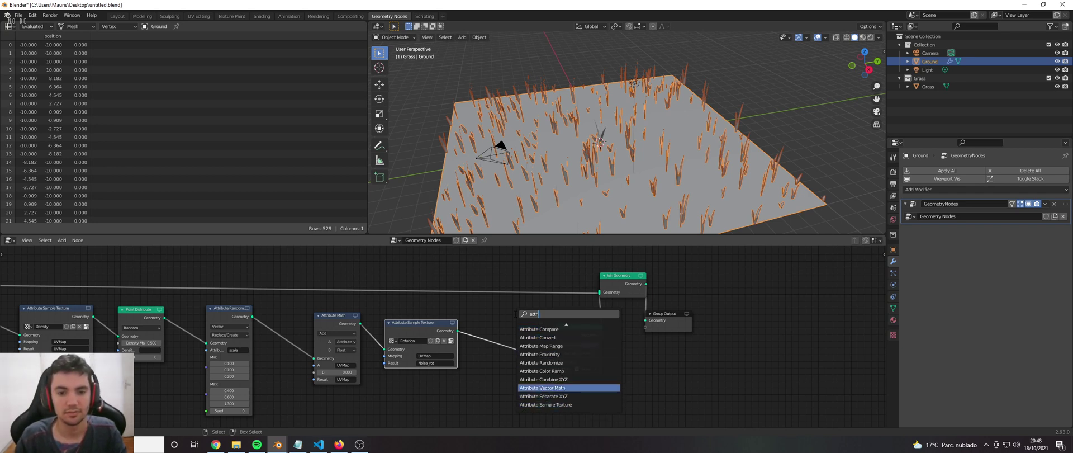
{"action": "type", "text": "bute ve"}
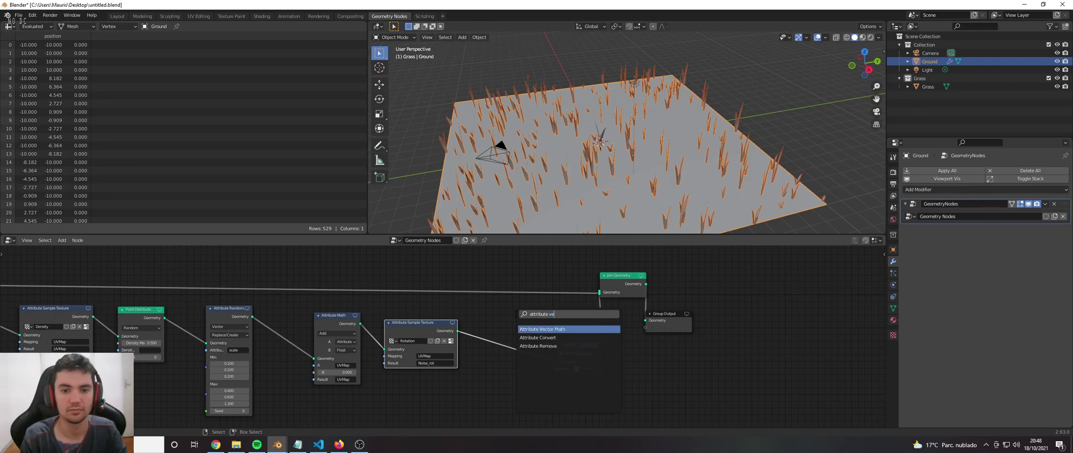
{"action": "key", "text": "Return"}
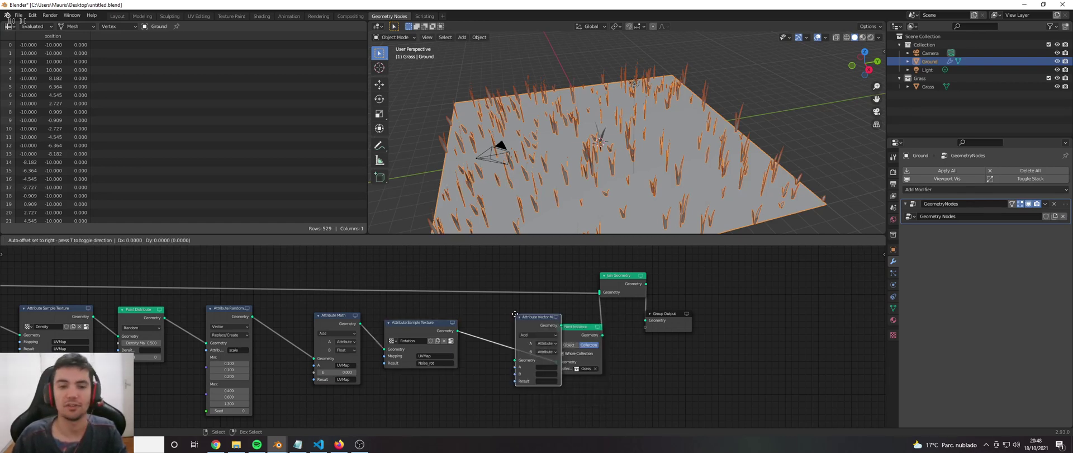
{"action": "left_click", "coordinate": [524, 326]}
Set the Attribute Vector Math node's B input type to Vector and its A attribute to Noise_rot
{"action": "scroll", "coordinate": [524, 327], "scroll_direction": "up", "scroll_amount": 1}
{"action": "scroll", "coordinate": [524, 327], "scroll_direction": "up", "scroll_amount": 3}
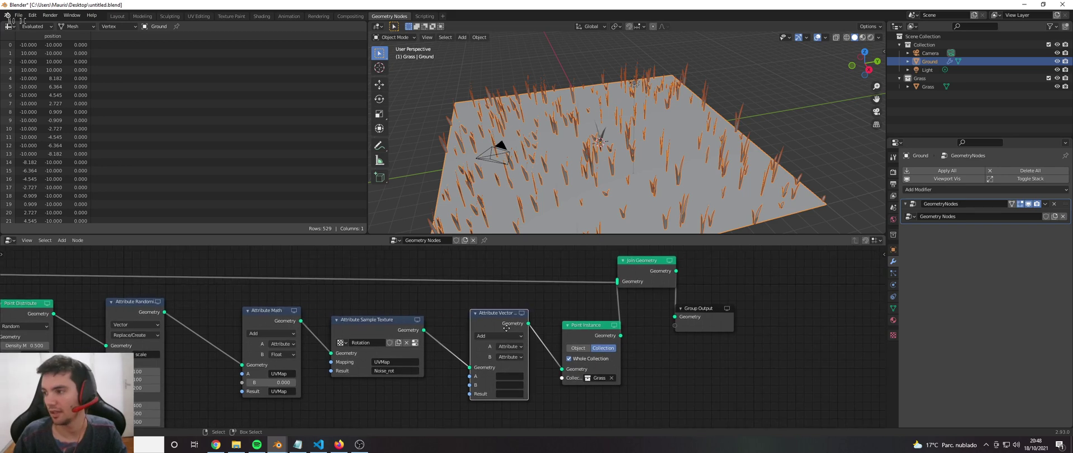
{"action": "scroll", "coordinate": [511, 358], "scroll_direction": "down", "scroll_amount": 3}
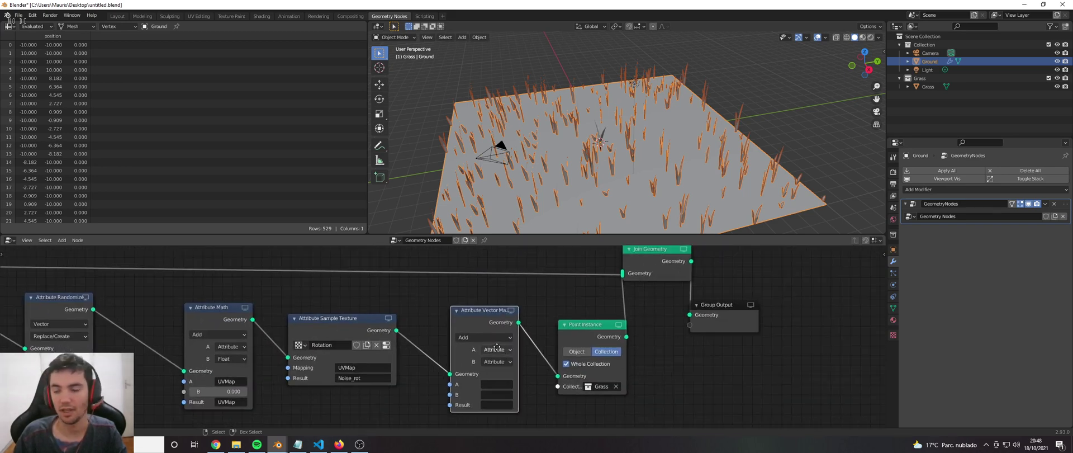
{"action": "left_click", "coordinate": [495, 342]}
{"action": "left_click", "coordinate": [490, 363]}
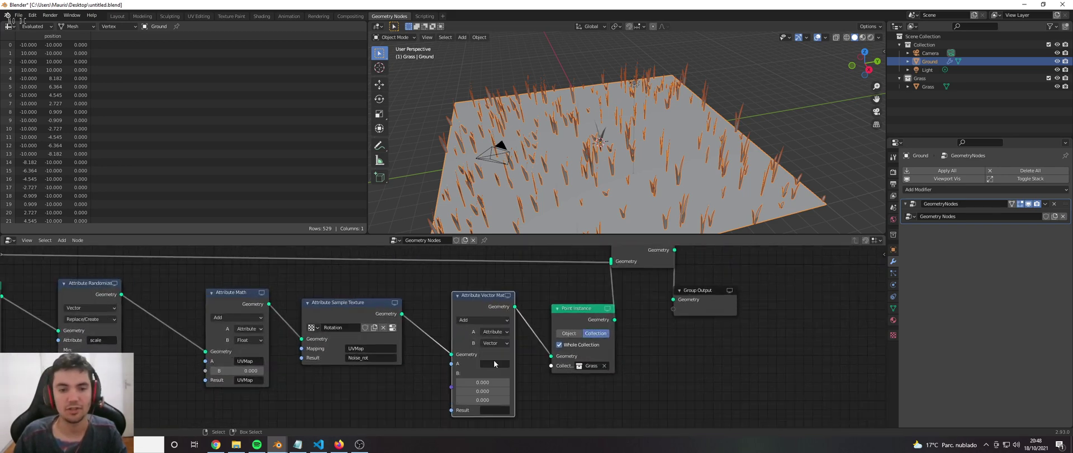
{"action": "middle_click_drag", "start_coordinate": [480, 347], "coordinate": [478, 328]}
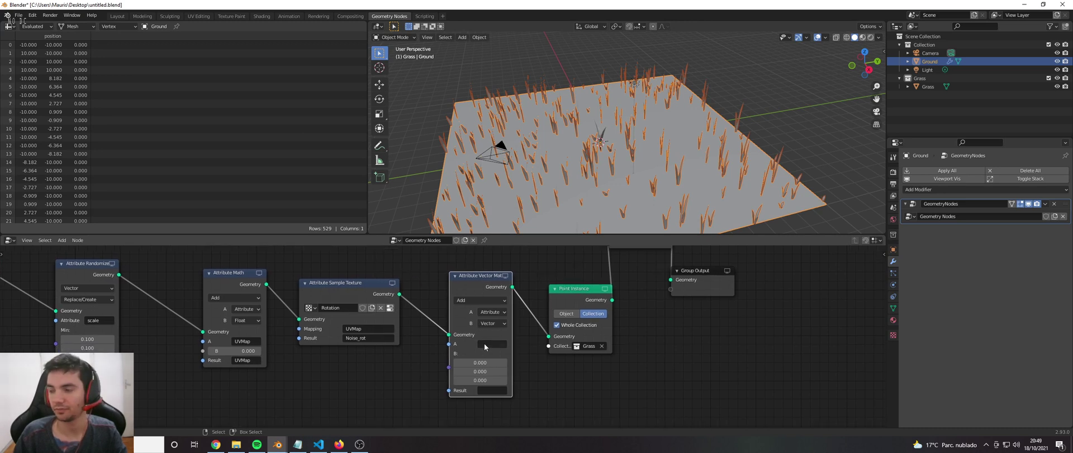
{"action": "left_click", "coordinate": [489, 345]}
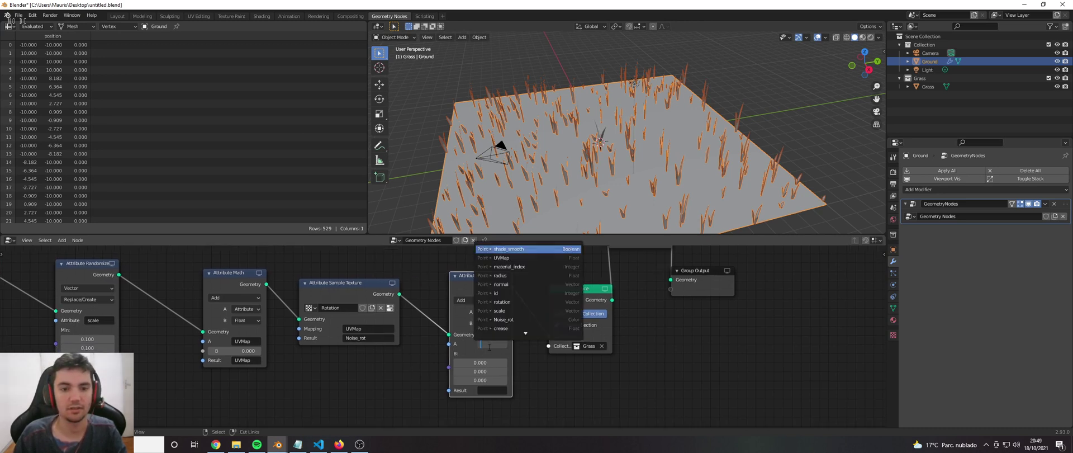
{"action": "type", "text": "Noise_rot"}
{"action": "key", "text": "Return"}
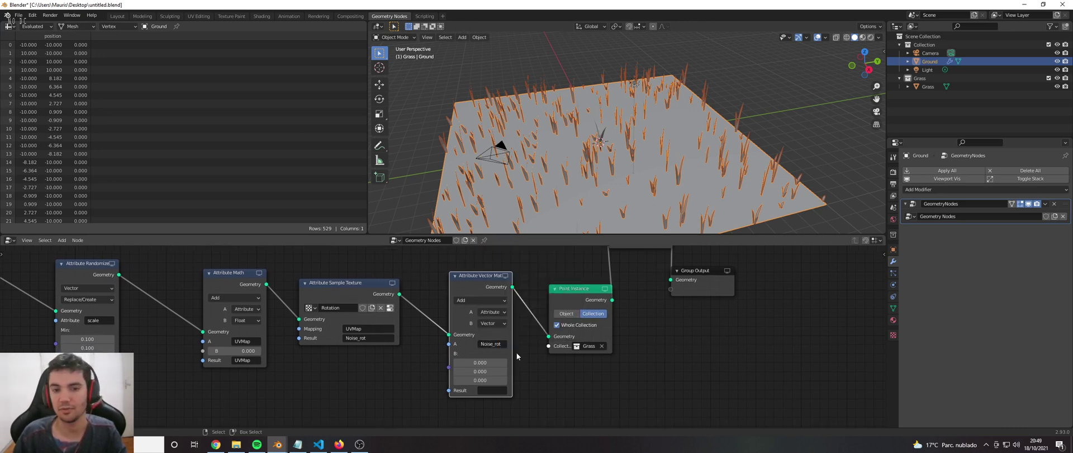
Set the Attribute Vector Math node's Result attribute to Noise_rot and save the file
{"action": "left_click", "coordinate": [488, 388]}
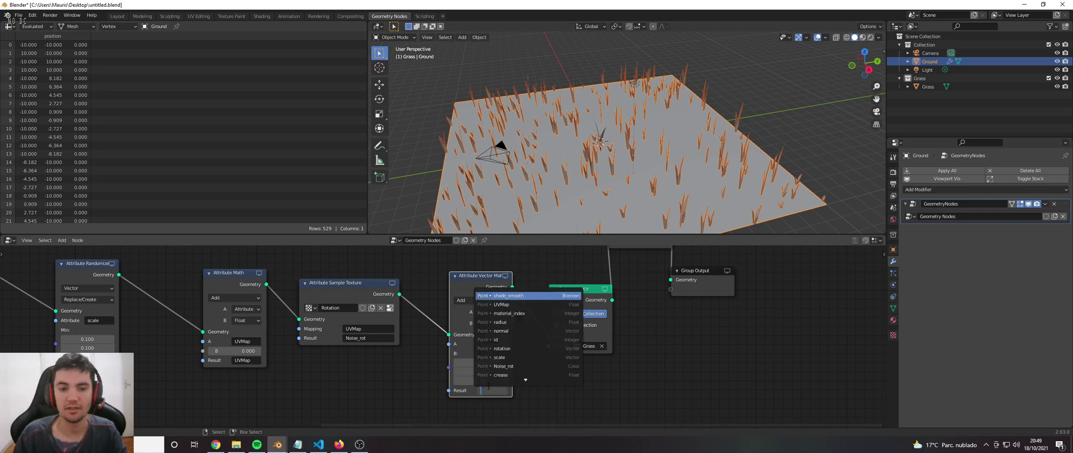
{"action": "type", "text": "Noise_rot"}
{"action": "key", "text": "Return"}
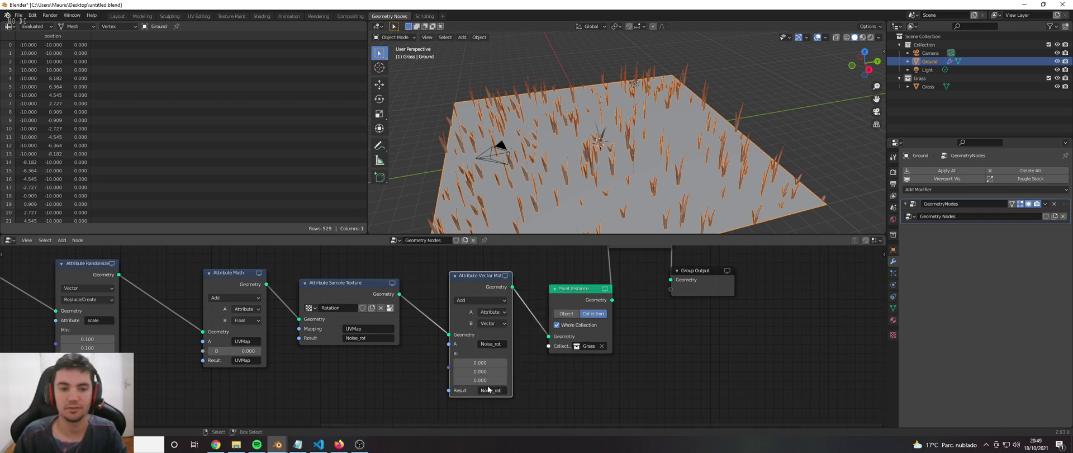
{"action": "scroll", "coordinate": [450, 321], "scroll_direction": "down", "scroll_amount": 2}
{"action": "key", "text": "ctrl+s"}
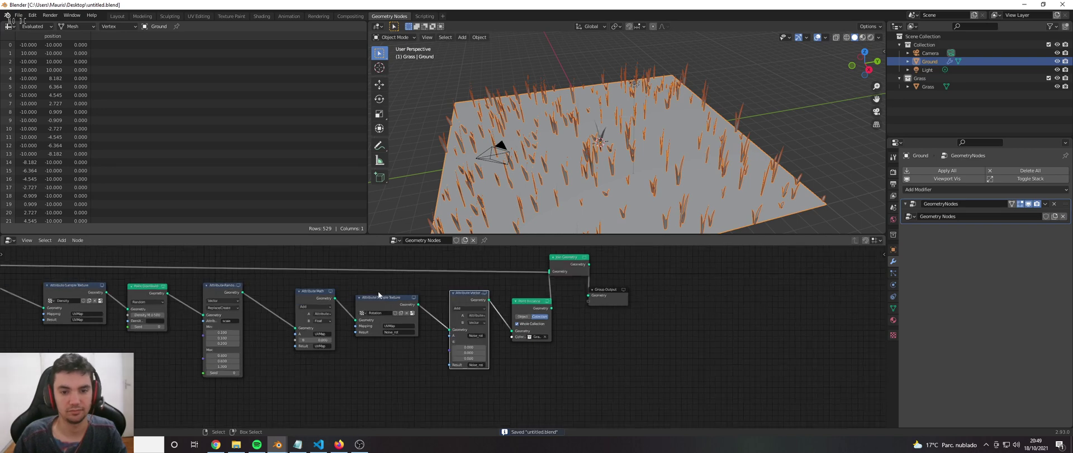
Reposition the Group Output and Join Geometry nodes to tidy the end of the node chain
{"action": "scroll", "coordinate": [378, 291], "scroll_direction": "down", "scroll_amount": 1}
{"action": "left_click_drag", "start_coordinate": [570, 290], "coordinate": [620, 295]}
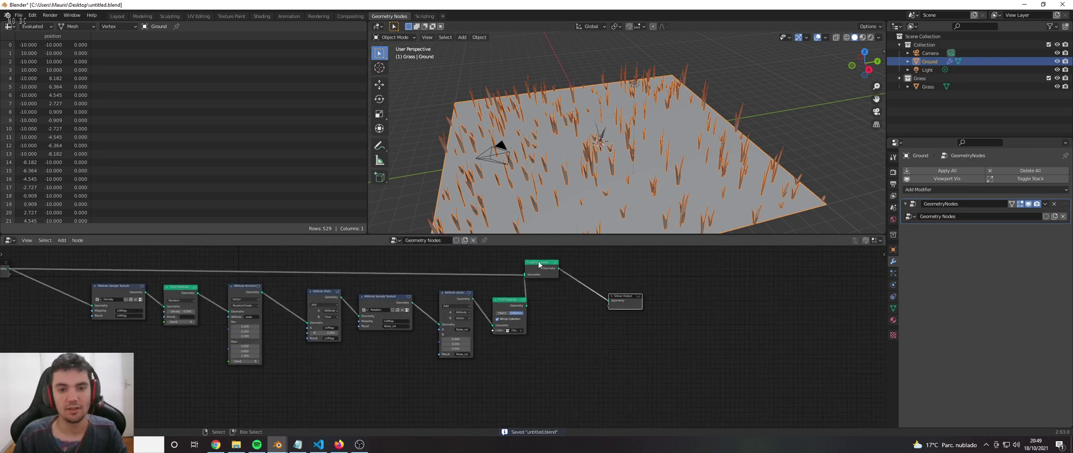
{"action": "left_click_drag", "start_coordinate": [539, 265], "coordinate": [562, 287]}
{"action": "middle_click_drag", "start_coordinate": [564, 168], "coordinate": [660, 185]}
{"action": "middle_click_drag", "start_coordinate": [94, 320], "coordinate": [181, 325]}
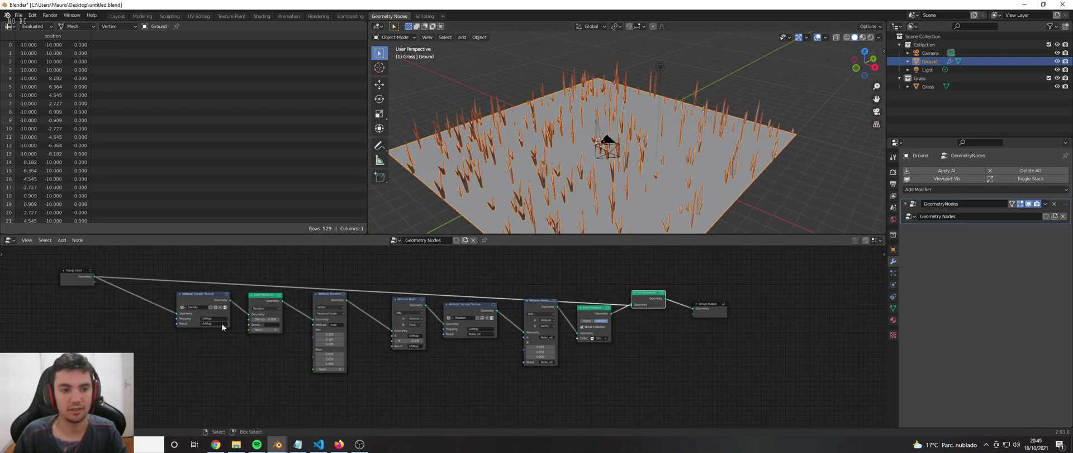
Raise the Point Distribute node's maximum density to 2
{"action": "scroll", "coordinate": [269, 319], "scroll_direction": "up", "scroll_amount": 4}
{"action": "left_click_drag", "start_coordinate": [268, 319], "coordinate": [307, 319]}
{"action": "scroll", "coordinate": [673, 107], "scroll_direction": "down", "scroll_amount": 1}
{"action": "middle_click_drag", "start_coordinate": [673, 107], "coordinate": [670, 112]}
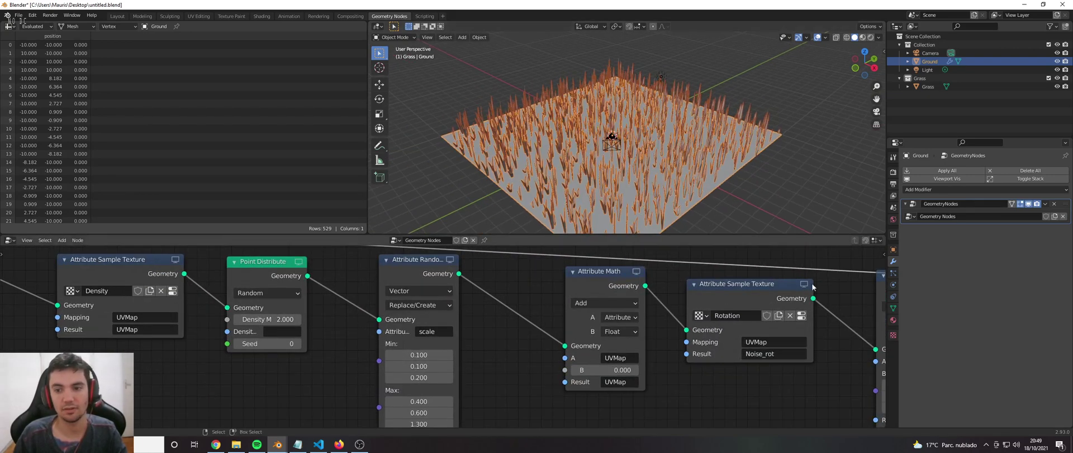
Open the ground's mesh data properties and examine the scattered grass from several angles
{"action": "left_click", "coordinate": [893, 309]}
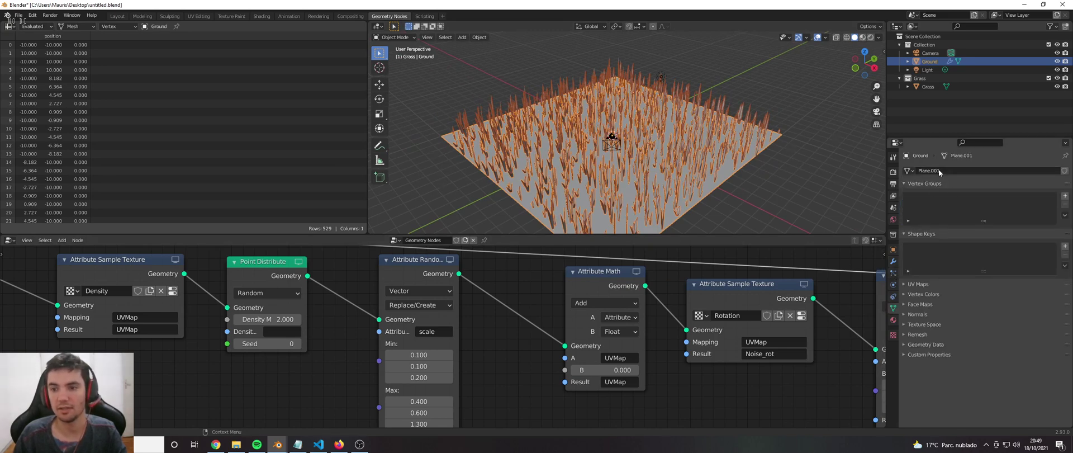
{"action": "scroll", "coordinate": [600, 168], "scroll_direction": "up", "scroll_amount": 1}
{"action": "middle_click_drag", "start_coordinate": [600, 168], "coordinate": [538, 181]}
{"action": "scroll", "coordinate": [607, 179], "scroll_direction": "down", "scroll_amount": 2}
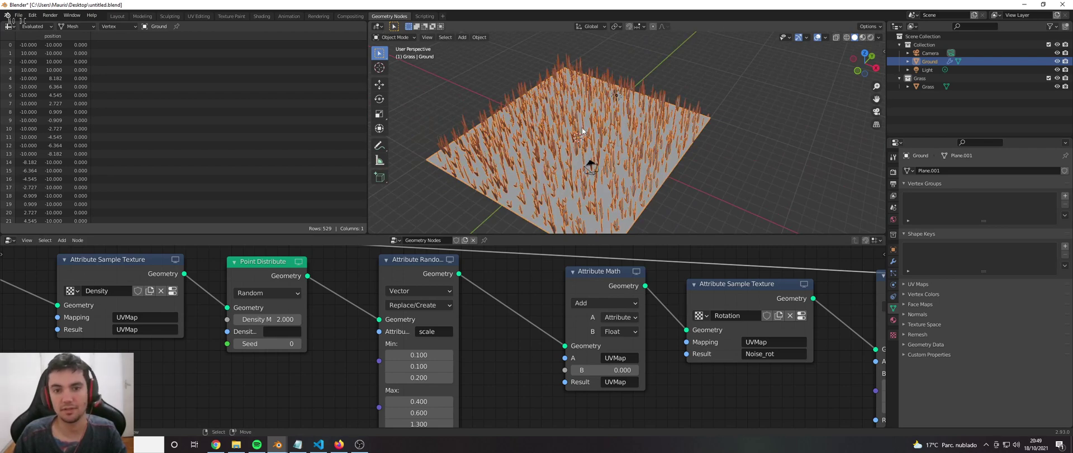
{"action": "middle_click_drag", "start_coordinate": [582, 130], "coordinate": [548, 137]}
{"action": "scroll", "coordinate": [567, 150], "scroll_direction": "up", "scroll_amount": 2}
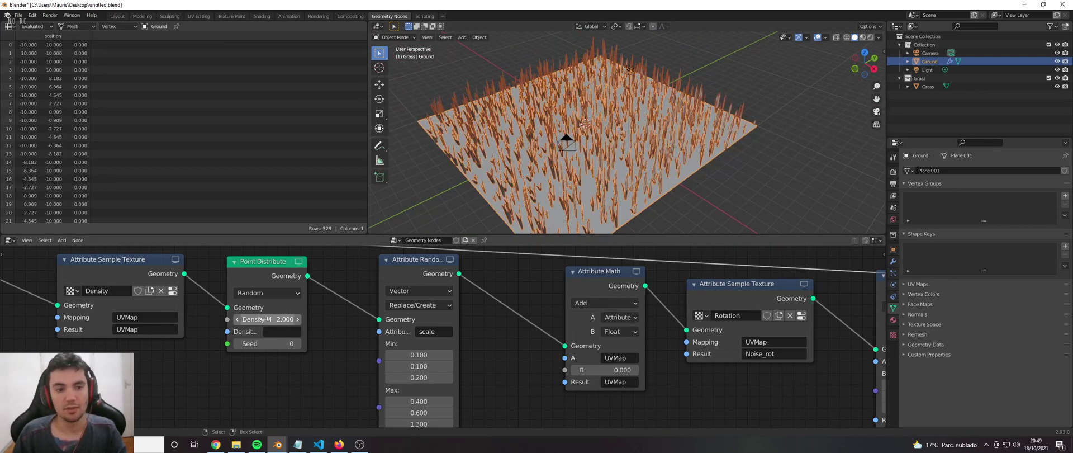
{"action": "scroll", "coordinate": [795, 142], "scroll_direction": "down", "scroll_amount": 3}
{"action": "middle_click_drag", "start_coordinate": [796, 142], "coordinate": [749, 161]}
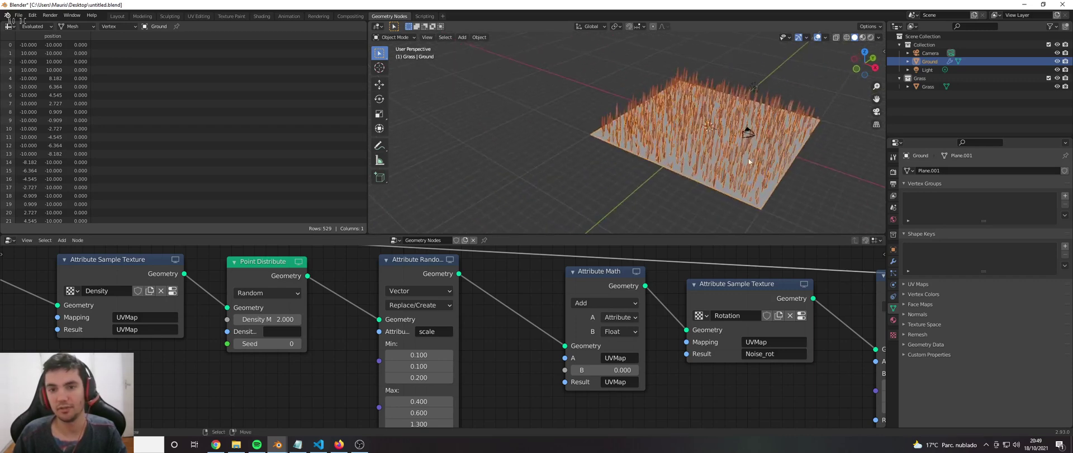
Set the Point Distribute node's density to 25, deselect the ground and inspect the grass coverage
{"action": "scroll", "coordinate": [276, 317], "scroll_direction": "up", "scroll_amount": 1}
{"action": "left_click", "coordinate": [276, 319]}
{"action": "type", "text": "25"}
{"action": "key", "text": "Return"}
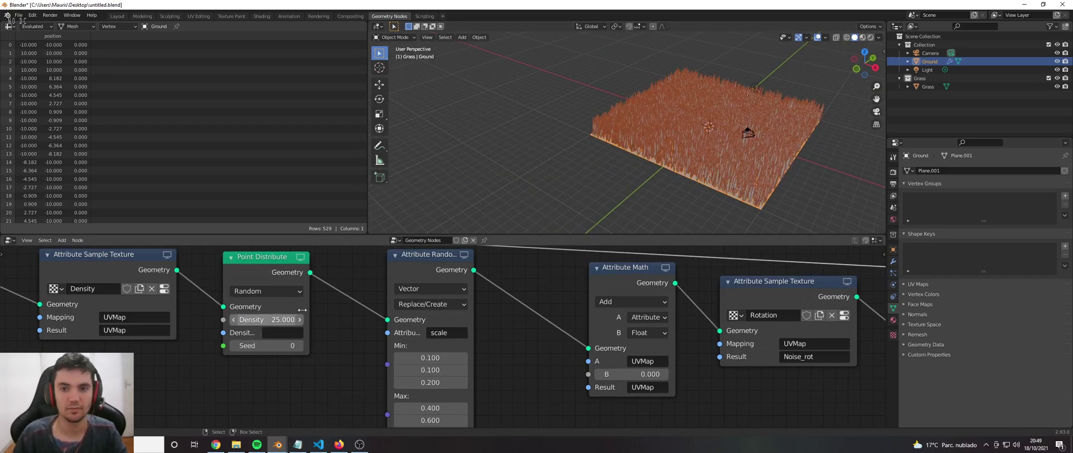
{"action": "left_click", "coordinate": [624, 168]}
{"action": "scroll", "coordinate": [652, 127], "scroll_direction": "up", "scroll_amount": 5}
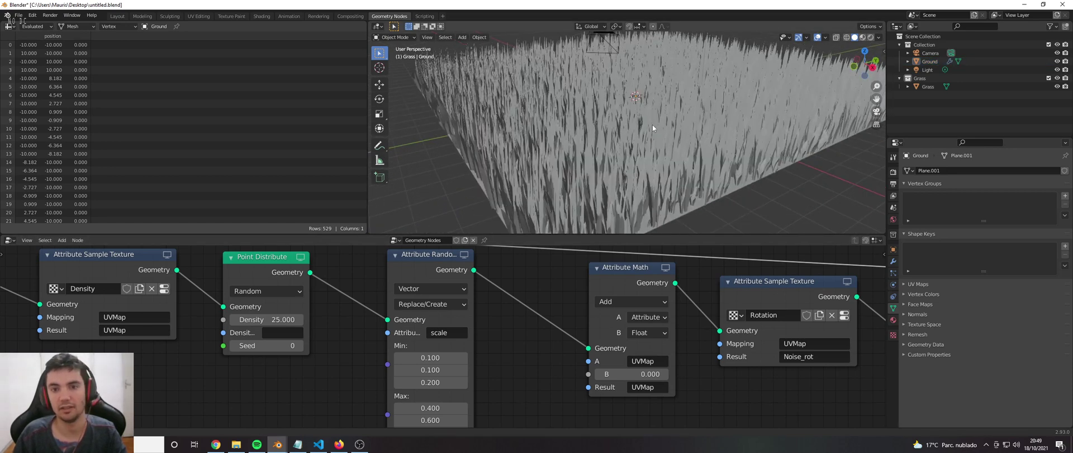
{"action": "scroll", "coordinate": [695, 118], "scroll_direction": "down", "scroll_amount": 8}
{"action": "scroll", "coordinate": [790, 106], "scroll_direction": "up", "scroll_amount": 3}
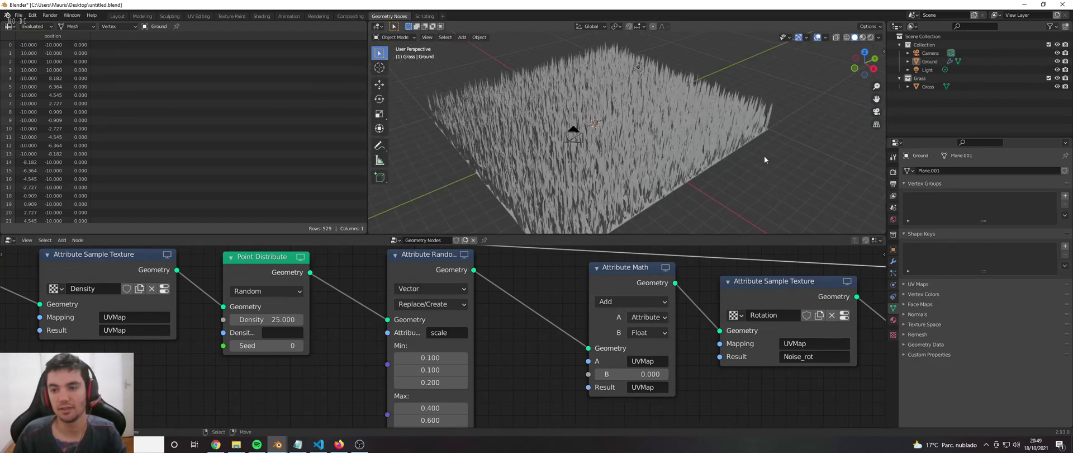
{"action": "scroll", "coordinate": [765, 159], "scroll_direction": "up", "scroll_amount": 2}
Open the texture properties and replace the Rotation texture with the Density texture
{"action": "left_click", "coordinate": [894, 334]}
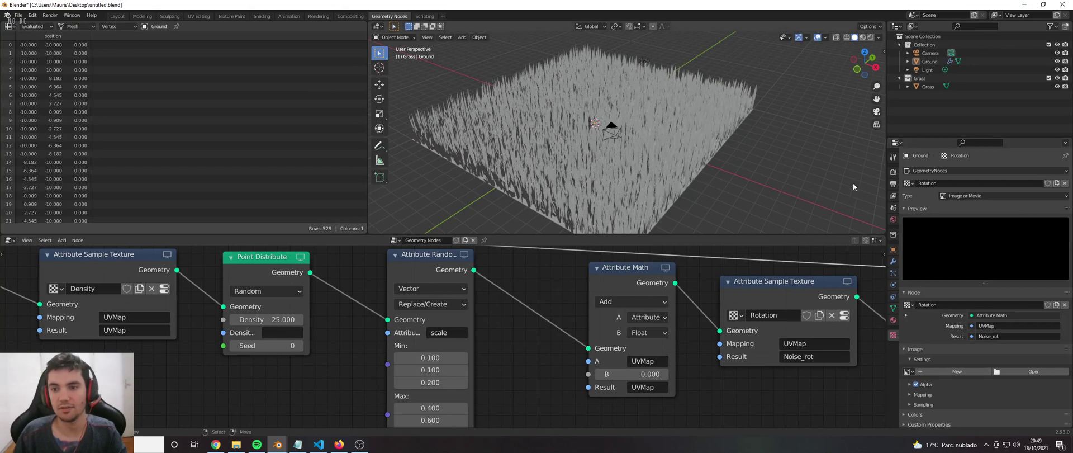
{"action": "scroll", "coordinate": [827, 176], "scroll_direction": "down", "scroll_amount": 2}
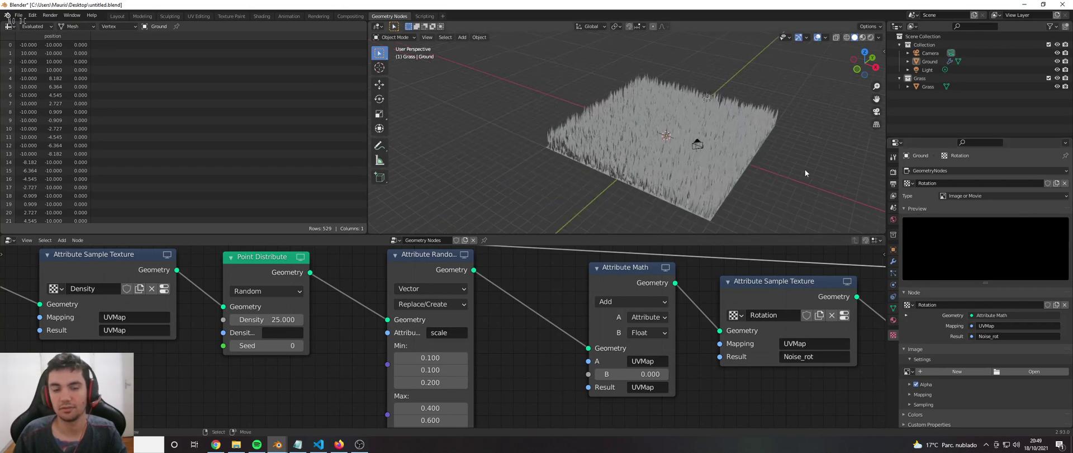
{"action": "left_click", "coordinate": [911, 183]}
{"action": "left_click", "coordinate": [910, 182]}
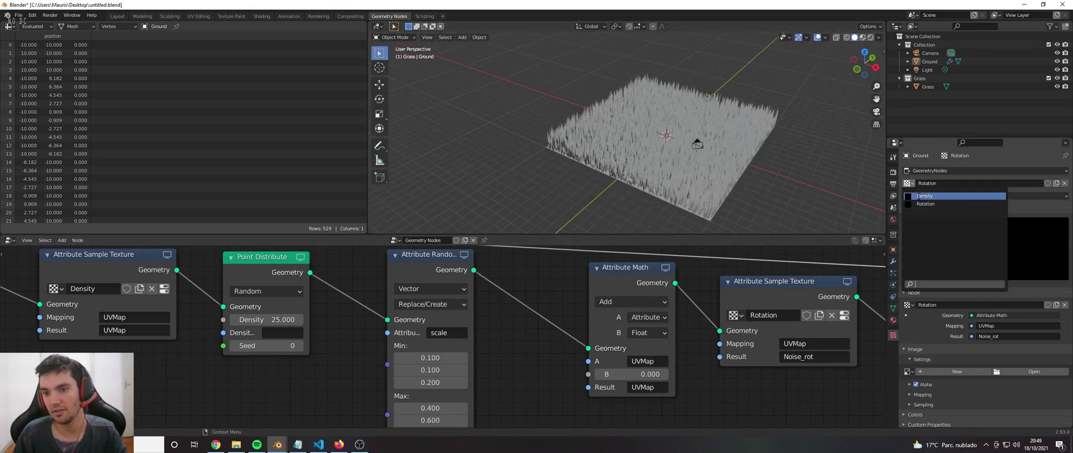
{"action": "left_click", "coordinate": [925, 195]}
Change the Density texture's type to Clouds
{"action": "scroll", "coordinate": [507, 338], "scroll_direction": "down", "scroll_amount": 3}
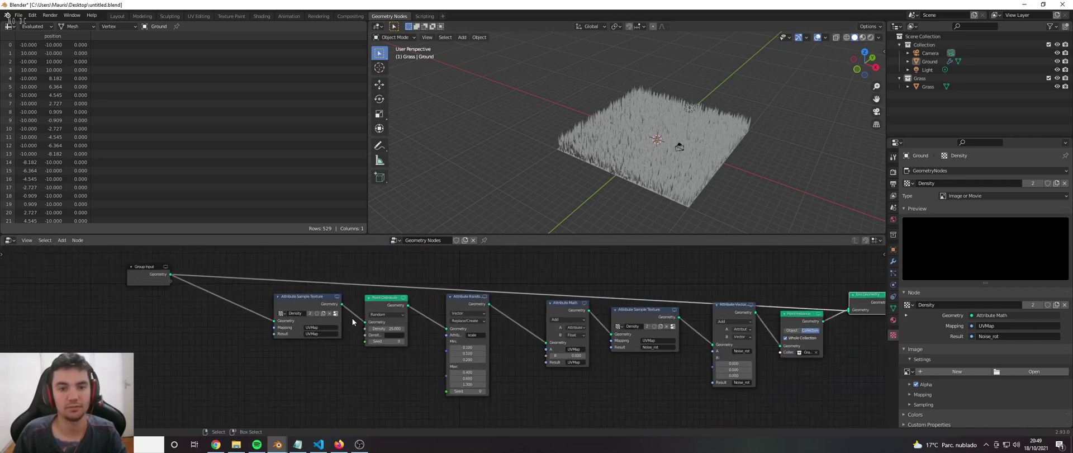
{"action": "scroll", "coordinate": [353, 322], "scroll_direction": "up", "scroll_amount": 2}
{"action": "scroll", "coordinate": [779, 173], "scroll_direction": "up", "scroll_amount": 4}
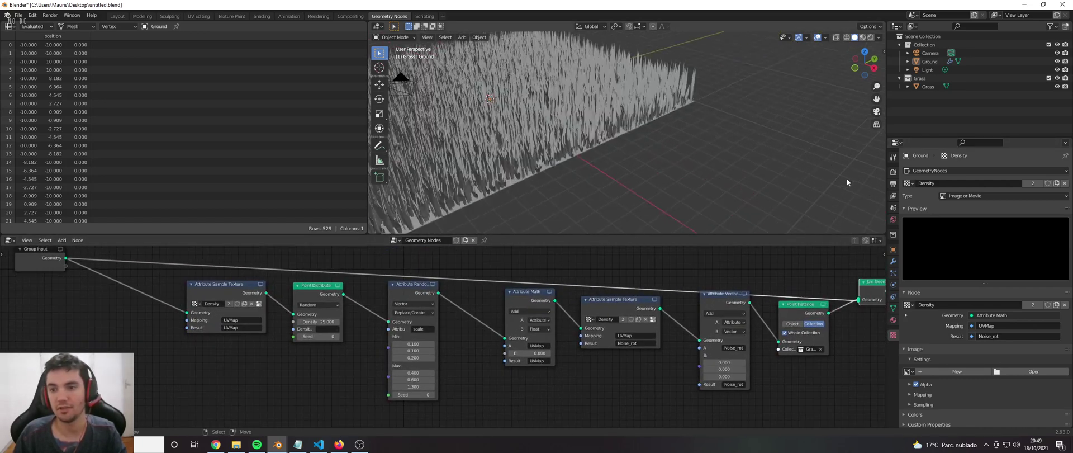
{"action": "scroll", "coordinate": [796, 169], "scroll_direction": "down", "scroll_amount": 5}
{"action": "left_click", "coordinate": [970, 195]}
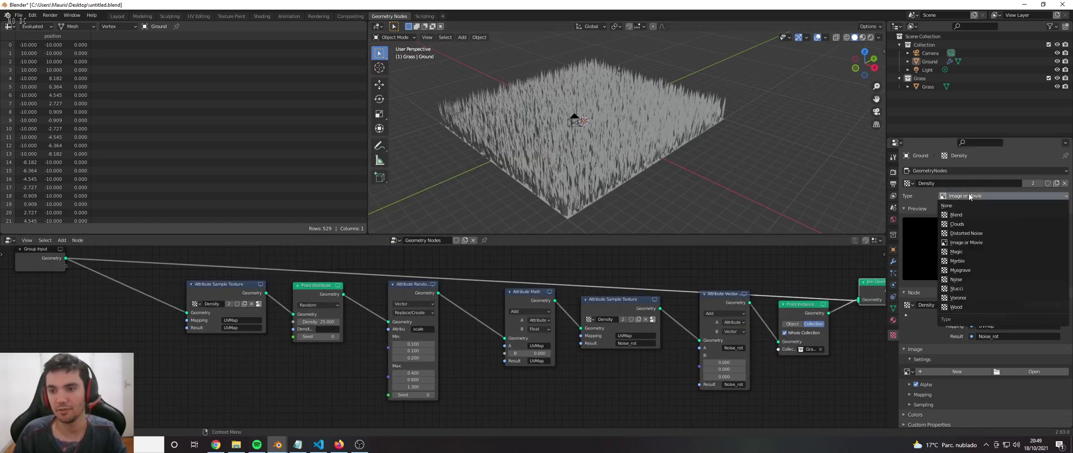
{"action": "left_click", "coordinate": [959, 224]}
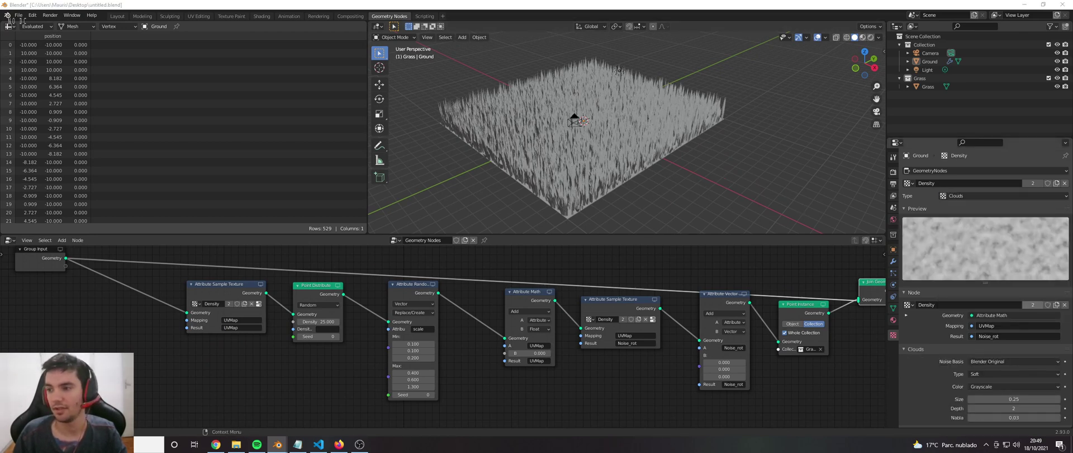
Set the Point Distribute node's density attribute to UVMap and save the file
{"action": "left_click", "coordinate": [336, 330]}
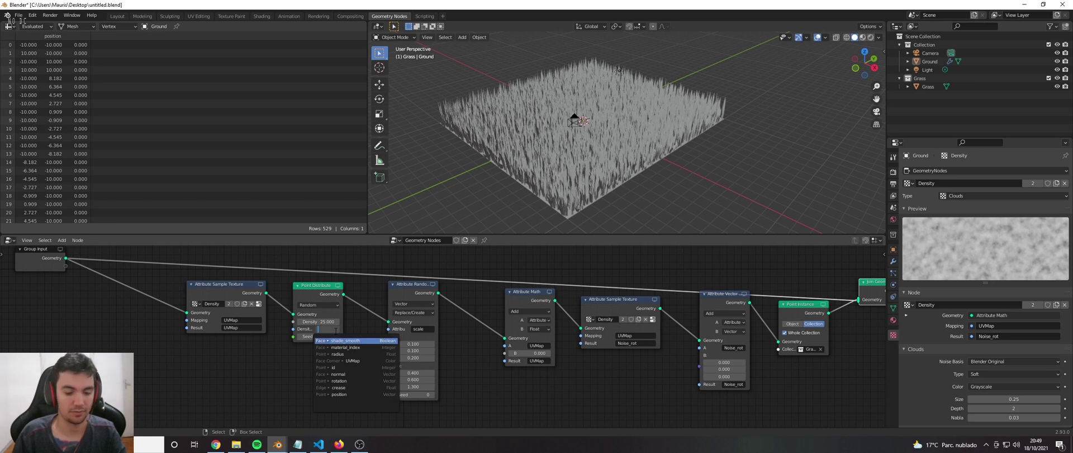
{"action": "type", "text": "UV"}
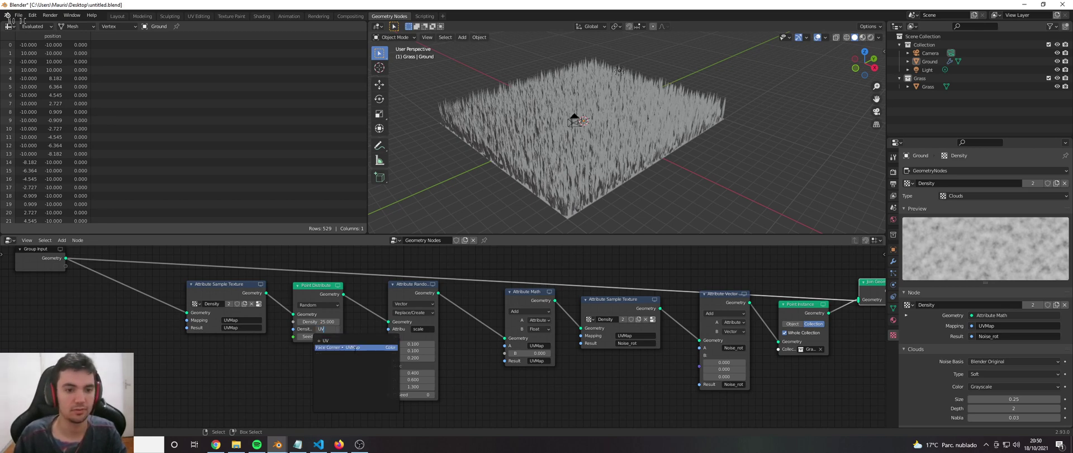
{"action": "left_click", "coordinate": [351, 347]}
{"action": "middle_click_drag", "start_coordinate": [565, 162], "coordinate": [525, 167]}
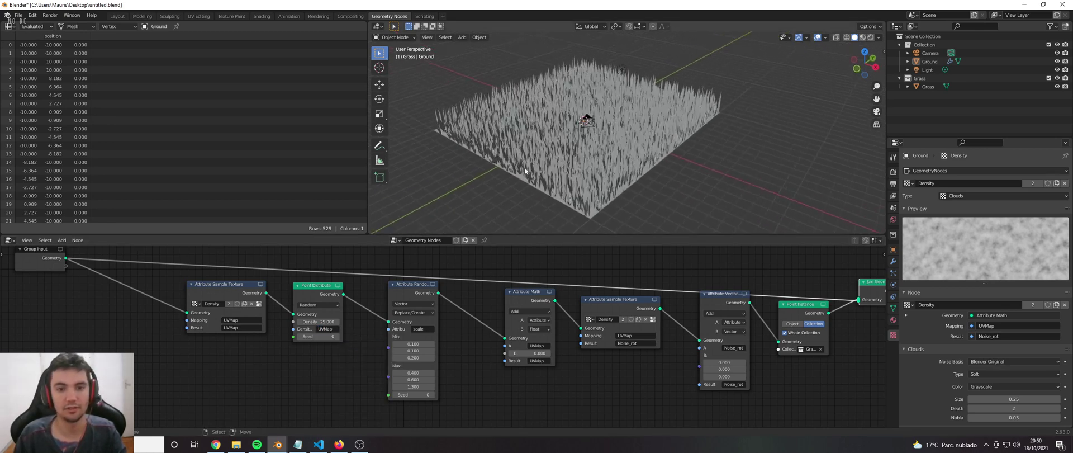
{"action": "key", "text": "ctrl+s"}
{"action": "middle_click_drag", "start_coordinate": [487, 109], "coordinate": [470, 111]}
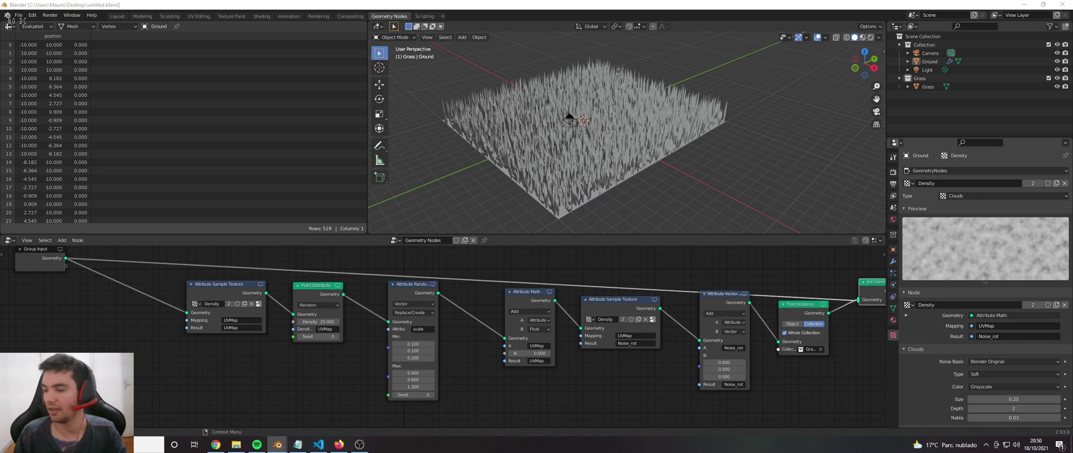
Set the Clouds size of the Density texture to 0.4
{"action": "middle_click_drag", "start_coordinate": [567, 371], "coordinate": [539, 358]}
{"action": "middle_click_drag", "start_coordinate": [665, 169], "coordinate": [653, 164]}
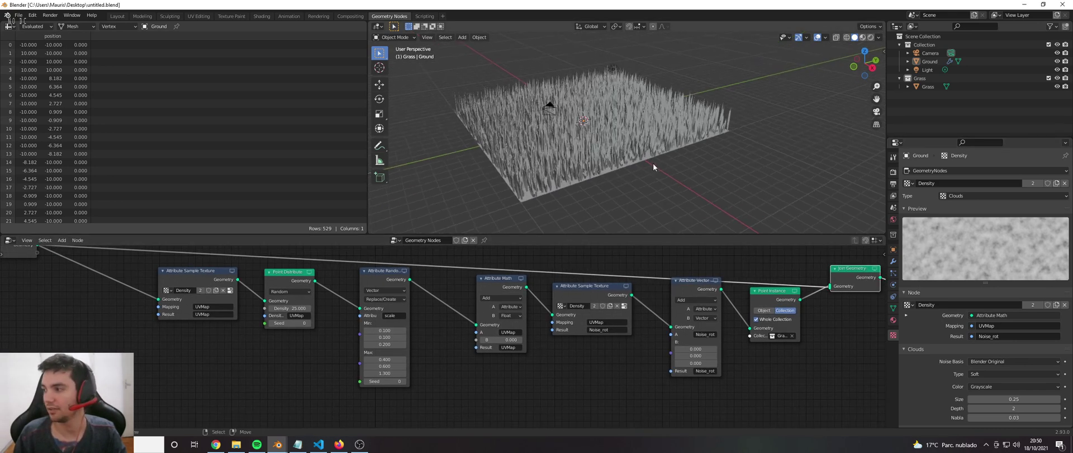
{"action": "scroll", "coordinate": [992, 366], "scroll_direction": "down", "scroll_amount": 1}
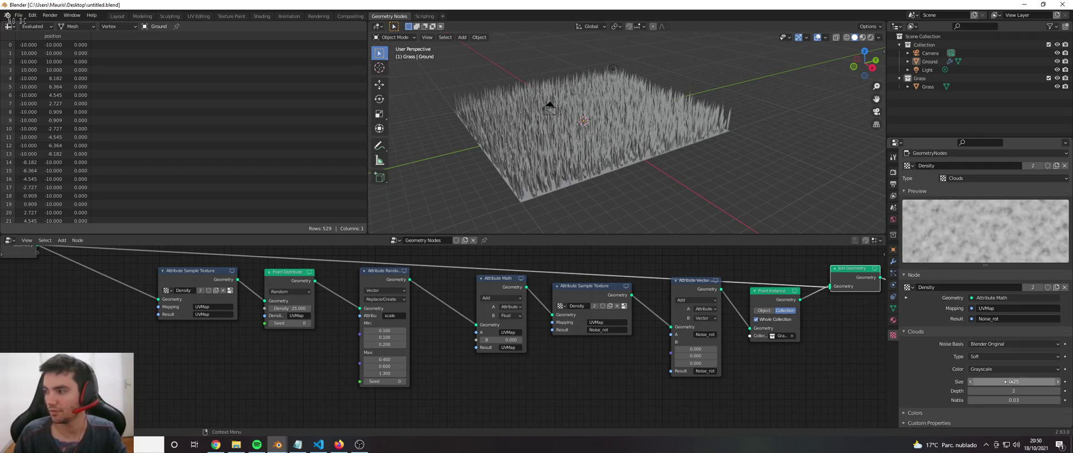
{"action": "left_click", "coordinate": [1014, 381]}
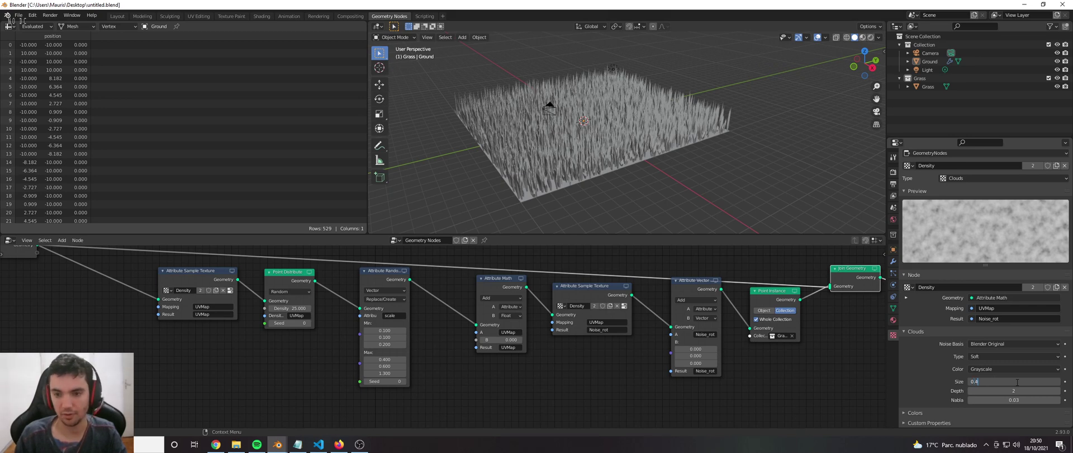
{"action": "type", "text": "0.4"}
{"action": "key", "text": "Return"}
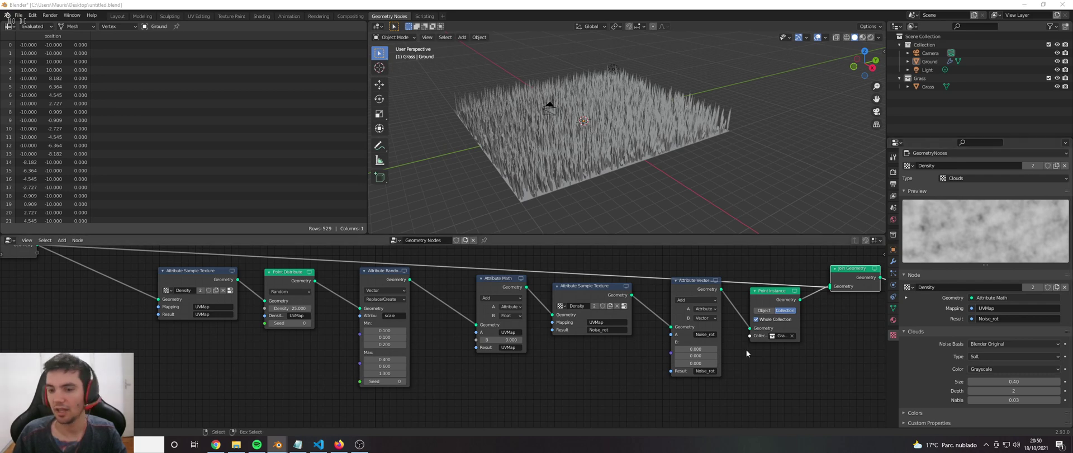
Enable the Density texture's Color Ramp and shift its black stop to position 0.416
{"action": "left_click", "coordinate": [931, 364]}
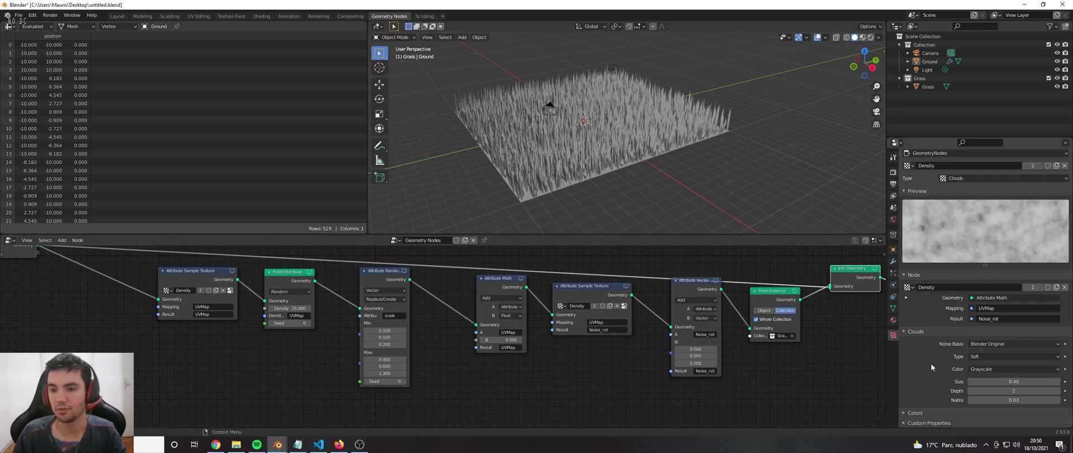
{"action": "left_click", "coordinate": [919, 414]}
{"action": "scroll", "coordinate": [947, 398], "scroll_direction": "down", "scroll_amount": 3}
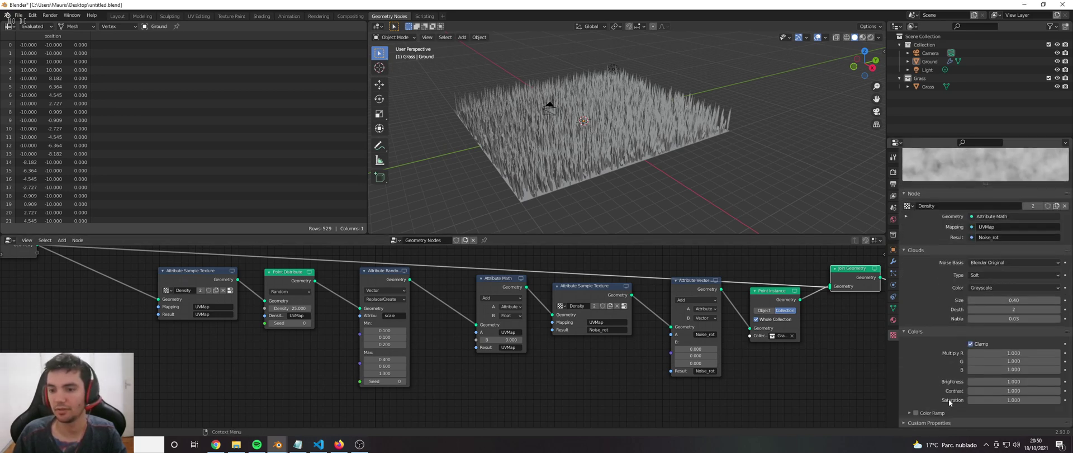
{"action": "left_click", "coordinate": [915, 413]}
{"action": "left_click", "coordinate": [909, 412]}
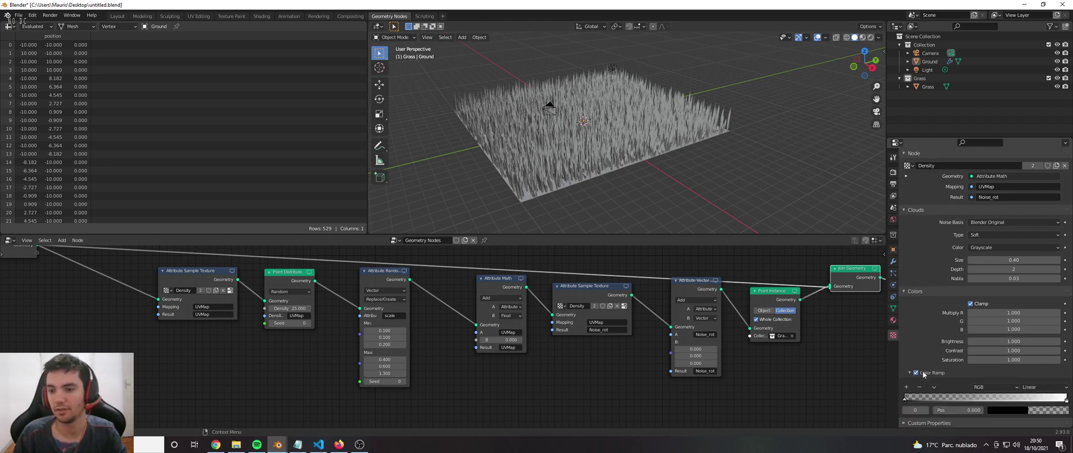
{"action": "left_click_drag", "start_coordinate": [906, 398], "coordinate": [973, 399]}
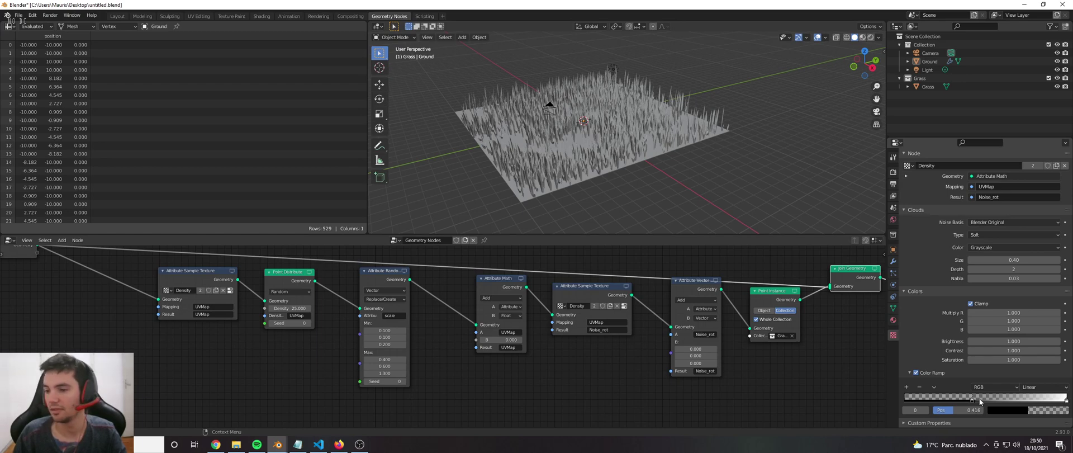
Examine the grass patches and bare areas on the ground up close and from a distance
{"action": "middle_click_drag", "start_coordinate": [644, 146], "coordinate": [695, 165]}
{"action": "scroll", "coordinate": [574, 104], "scroll_direction": "up", "scroll_amount": 5}
{"action": "middle_click_drag", "start_coordinate": [572, 116], "coordinate": [586, 102]}
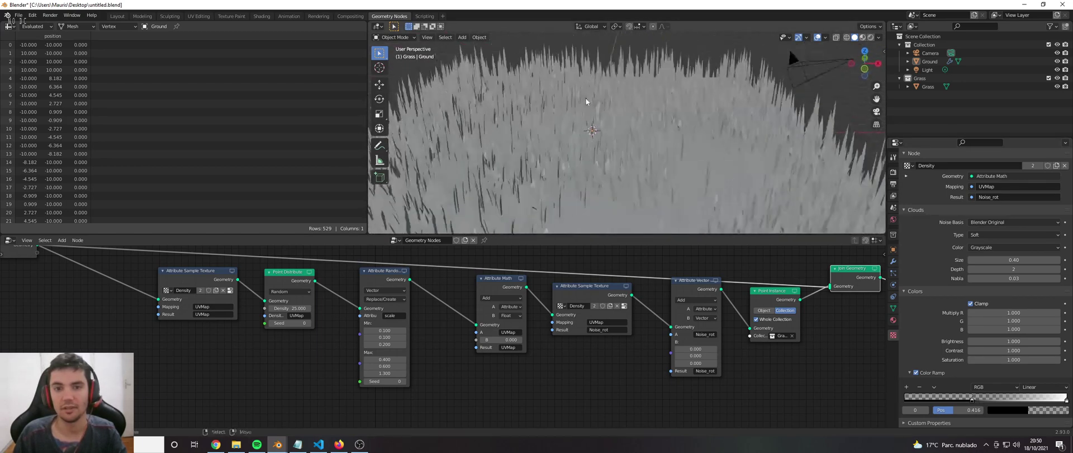
{"action": "scroll", "coordinate": [582, 102], "scroll_direction": "down", "scroll_amount": 6}
{"action": "scroll", "coordinate": [536, 107], "scroll_direction": "up", "scroll_amount": 7}
{"action": "middle_click_drag", "start_coordinate": [503, 111], "coordinate": [525, 133]}
{"action": "scroll", "coordinate": [515, 117], "scroll_direction": "down", "scroll_amount": 7}
{"action": "scroll", "coordinate": [503, 146], "scroll_direction": "up", "scroll_amount": 6}
{"action": "scroll", "coordinate": [573, 155], "scroll_direction": "down", "scroll_amount": 7}
Delete the camera from the scene and save the file
{"action": "left_click", "coordinate": [614, 143]}
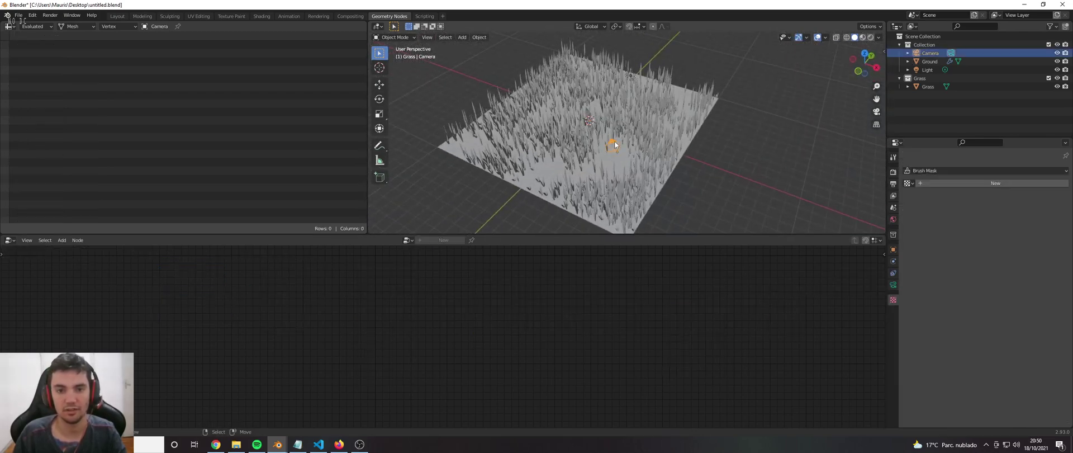
{"action": "key", "text": "Delete"}
{"action": "scroll", "coordinate": [614, 141], "scroll_direction": "down", "scroll_amount": 6}
{"action": "scroll", "coordinate": [586, 123], "scroll_direction": "up", "scroll_amount": 8}
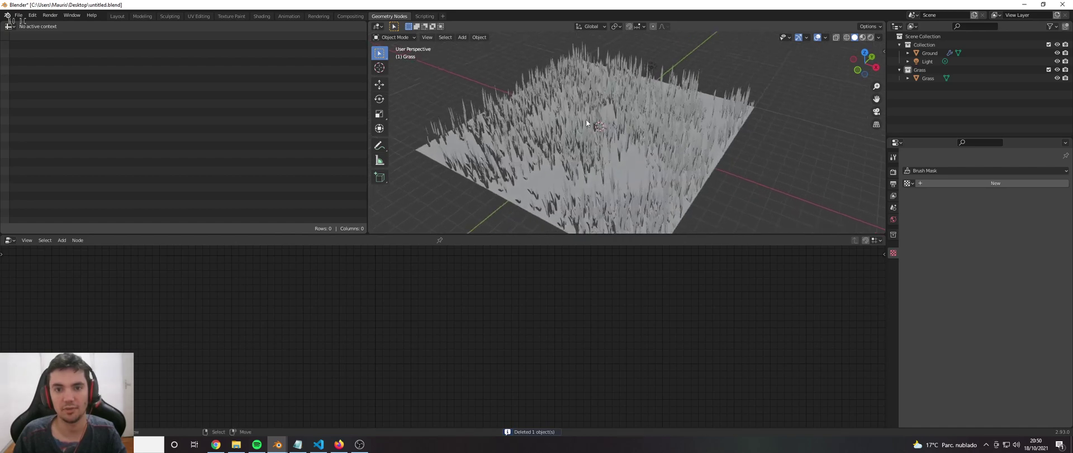
{"action": "scroll", "coordinate": [586, 123], "scroll_direction": "down", "scroll_amount": 2}
{"action": "middle_click_drag", "start_coordinate": [582, 115], "coordinate": [561, 106]}
{"action": "scroll", "coordinate": [592, 114], "scroll_direction": "up", "scroll_amount": 3}
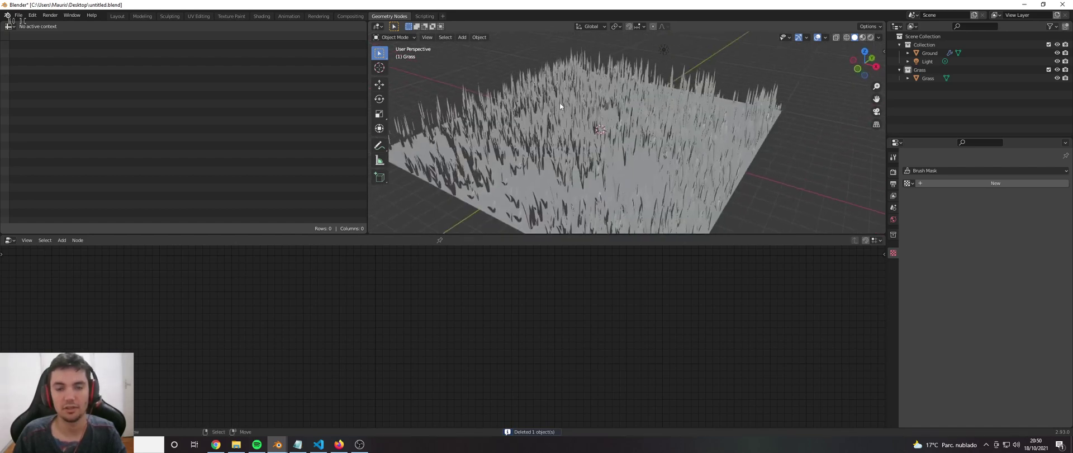
{"action": "scroll", "coordinate": [560, 105], "scroll_direction": "down", "scroll_amount": 4}
{"action": "key", "text": "ctrl+s"}
{"action": "middle_click_drag", "start_coordinate": [695, 89], "coordinate": [633, 86]}
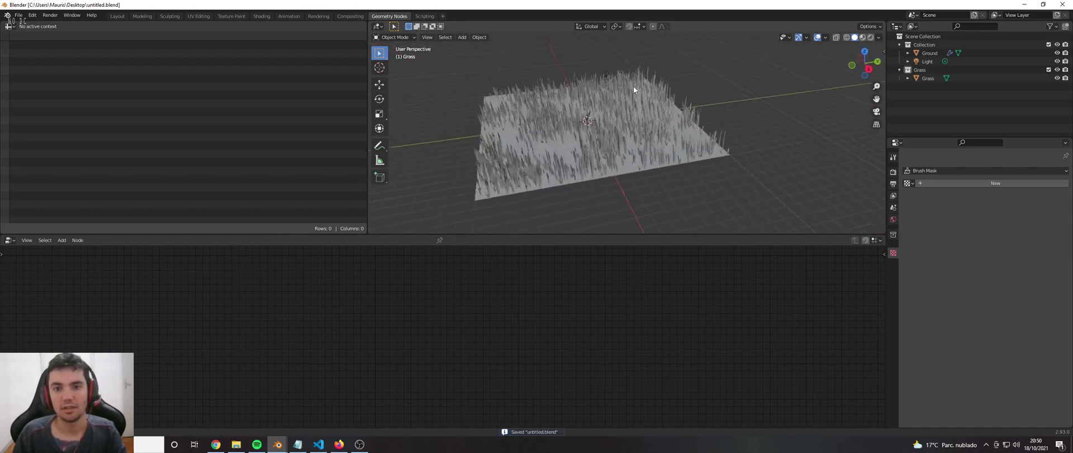
Bring back the ground's Density texture settings and adjust the Clouds size to about 0.39
{"action": "left_click", "coordinate": [633, 89]}
{"action": "scroll", "coordinate": [935, 361], "scroll_direction": "down", "scroll_amount": 6}
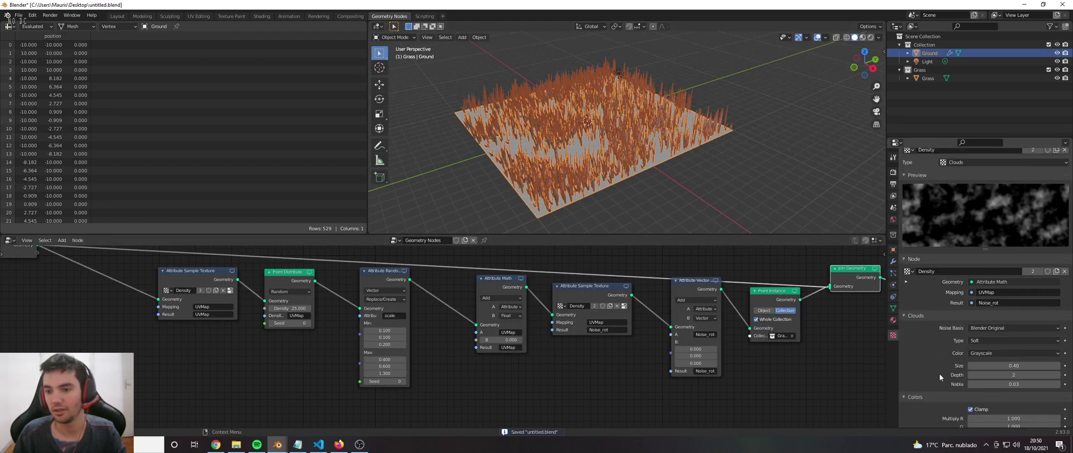
{"action": "left_click", "coordinate": [807, 205]}
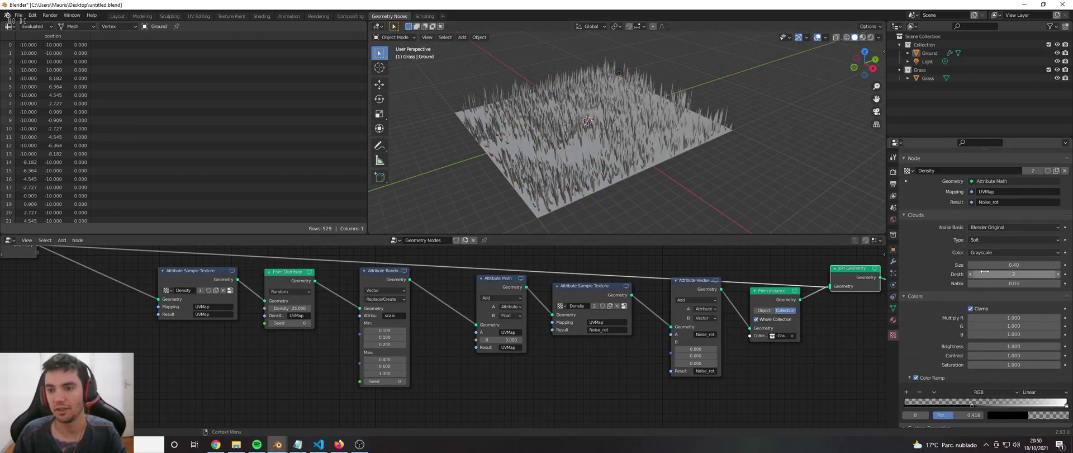
{"action": "mouse_move", "coordinate": [1014, 264]}
{"action": "left_mouse_down"}
{"action": "mouse_move", "coordinate": [1000, 265]}
{"action": "mouse_move", "coordinate": [1064, 264]}
{"action": "mouse_move", "coordinate": [1026, 264]}
{"action": "left_mouse_up"}
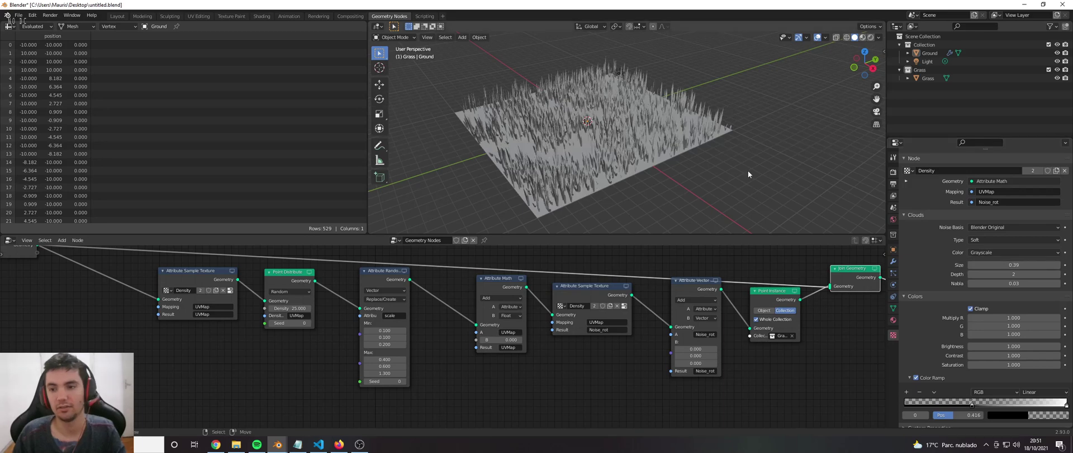
Save the Blender file after checking the grass distribution on the ground plane
{"action": "scroll", "coordinate": [704, 150], "scroll_direction": "up", "scroll_amount": 5}
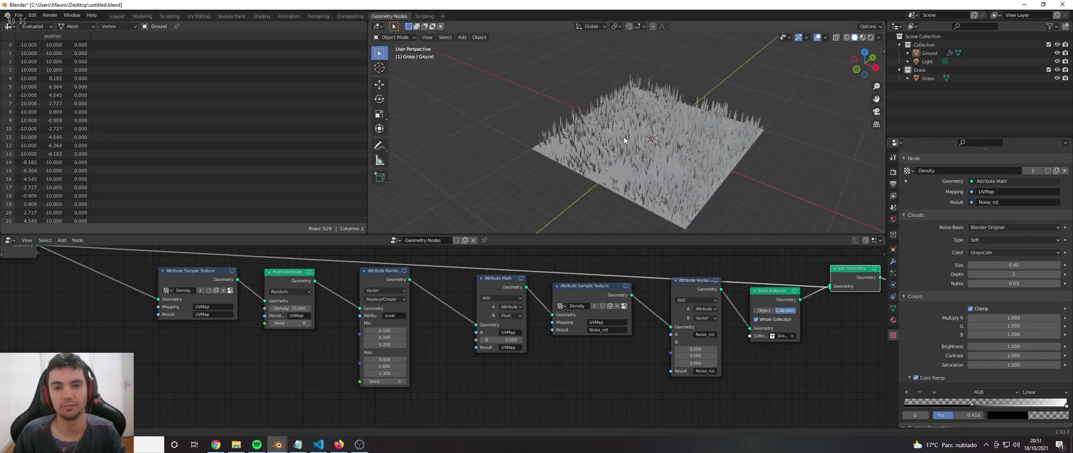
{"action": "scroll", "coordinate": [681, 147], "scroll_direction": "down", "scroll_amount": 5}
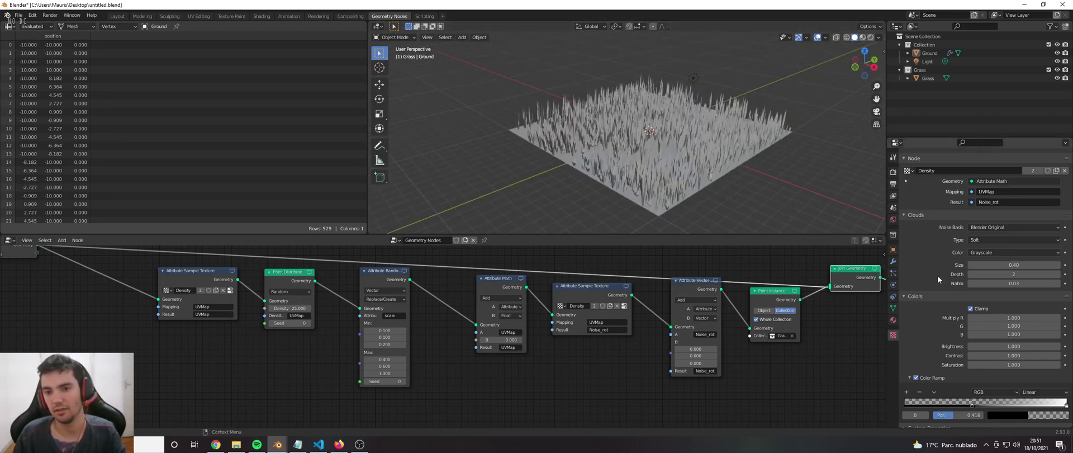
{"action": "scroll", "coordinate": [937, 252], "scroll_direction": "up", "scroll_amount": 1}
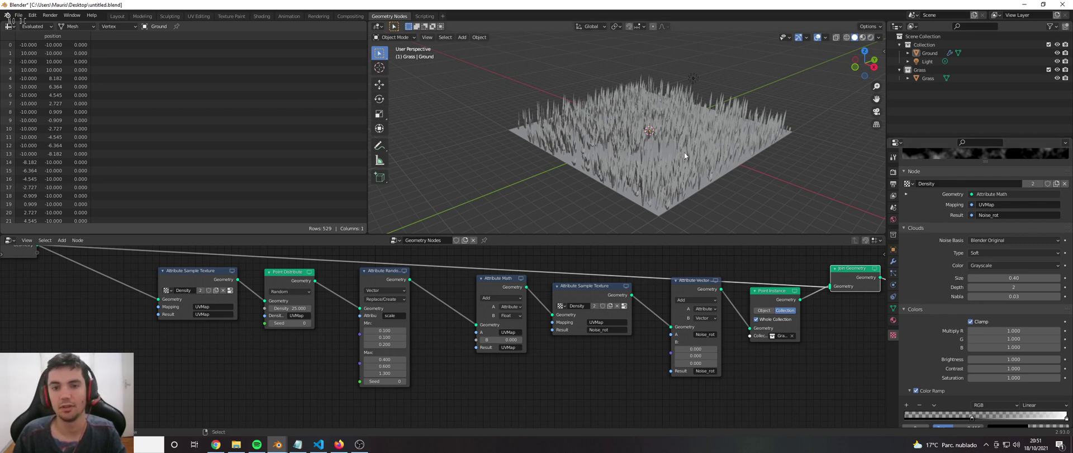
{"action": "key", "text": "ctrl+s"}
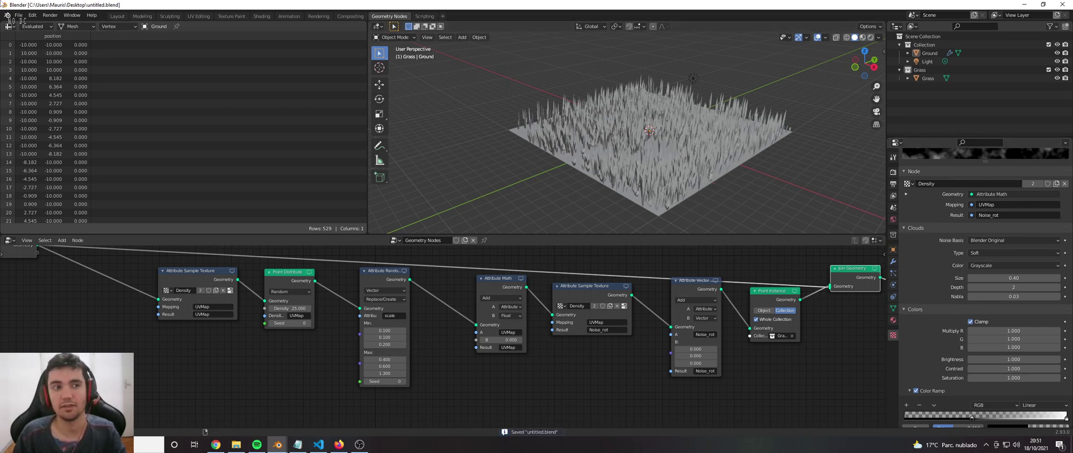
Assign the Rotation texture to the second Attribute Sample Texture node and set its texture type to Voronoi
{"action": "middle_click_drag", "start_coordinate": [662, 150], "coordinate": [736, 180]}
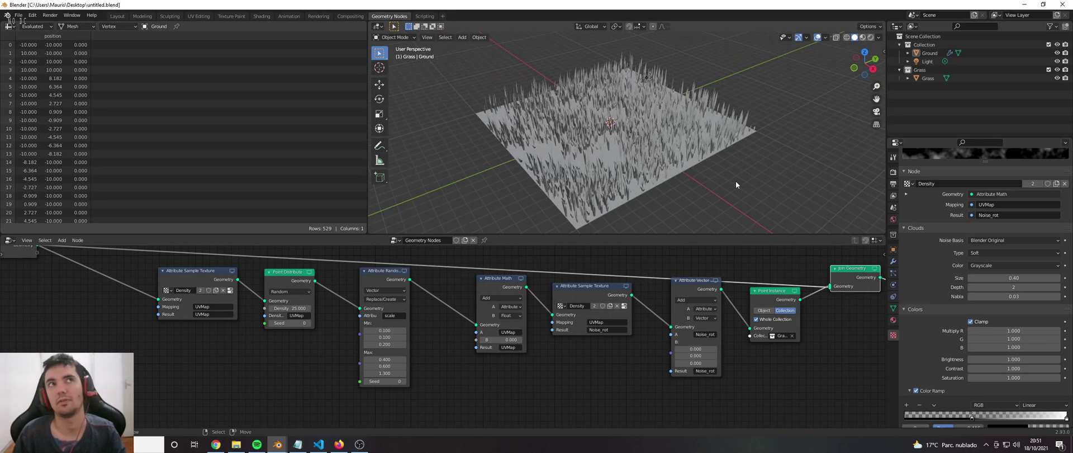
{"action": "middle_click_drag", "start_coordinate": [648, 155], "coordinate": [640, 140]}
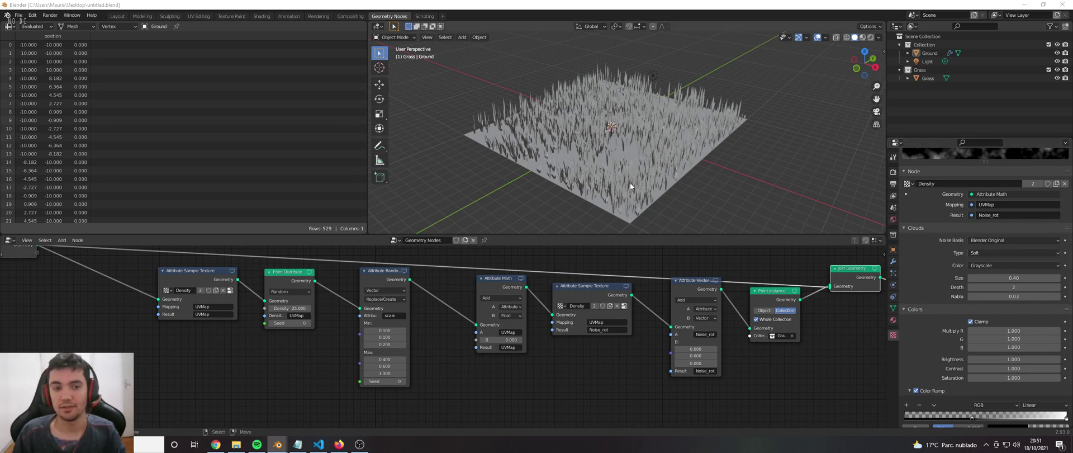
{"action": "middle_click_drag", "start_coordinate": [630, 182], "coordinate": [656, 181]}
{"action": "scroll", "coordinate": [592, 305], "scroll_direction": "up", "scroll_amount": 2}
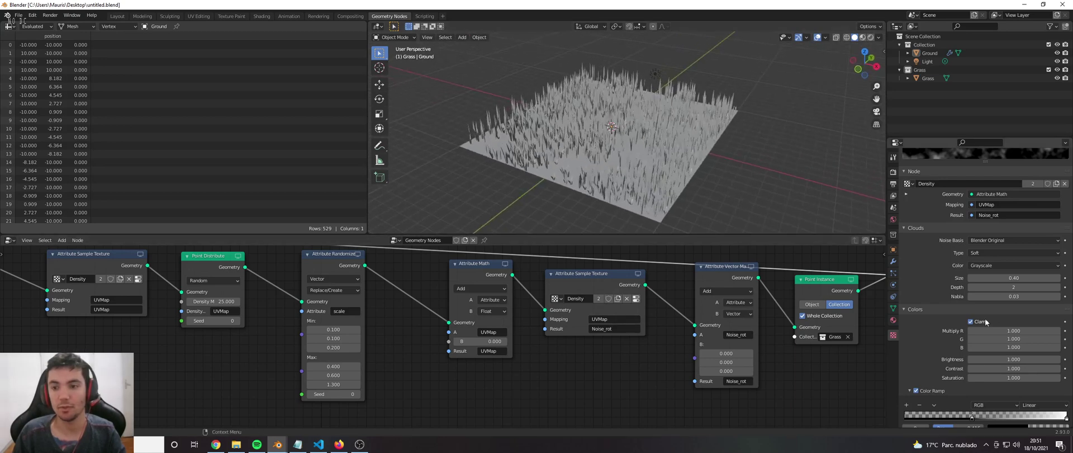
{"action": "scroll", "coordinate": [923, 311], "scroll_direction": "up", "scroll_amount": 5}
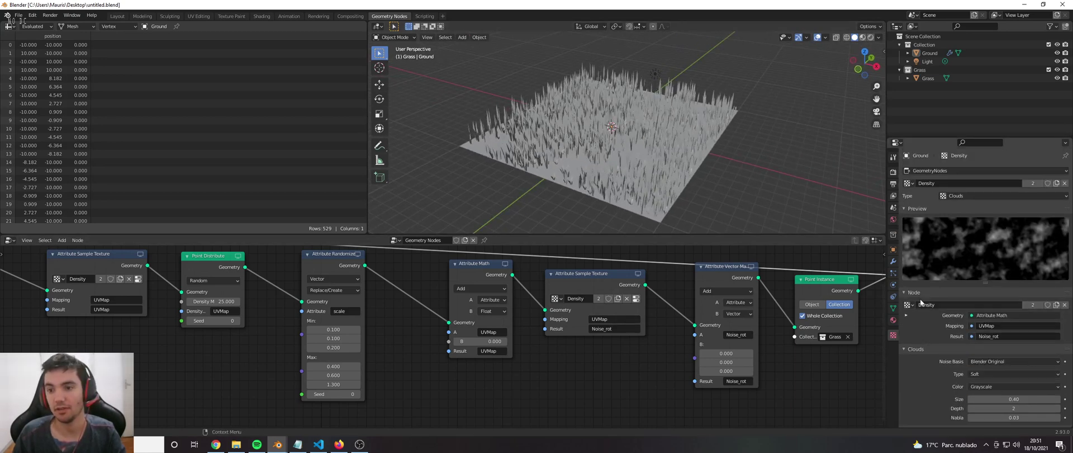
{"action": "left_click", "coordinate": [909, 183]}
{"action": "left_click", "coordinate": [922, 207]}
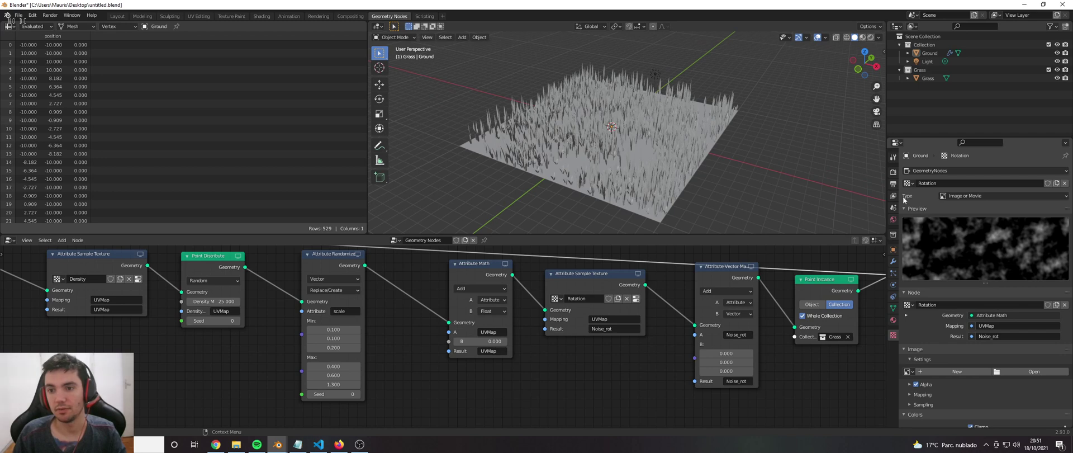
{"action": "left_click", "coordinate": [987, 197]}
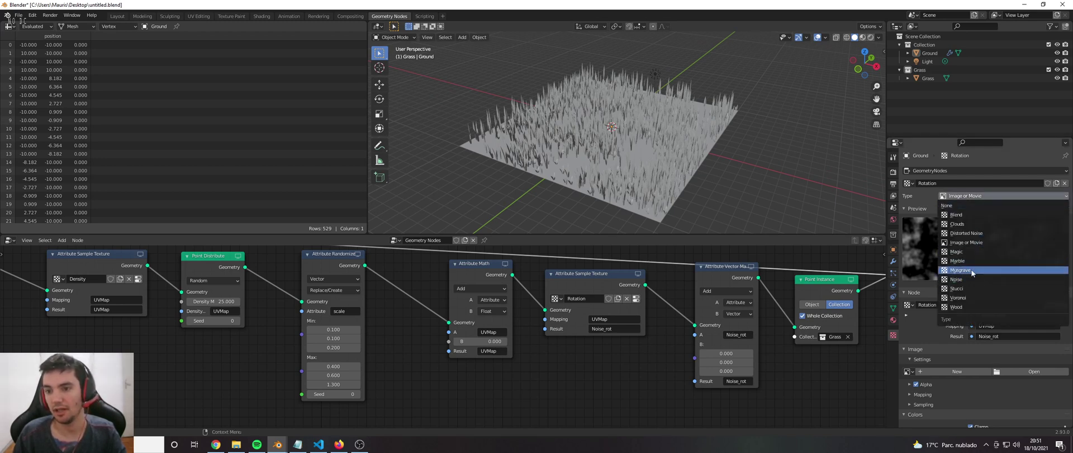
{"action": "left_click", "coordinate": [964, 300]}
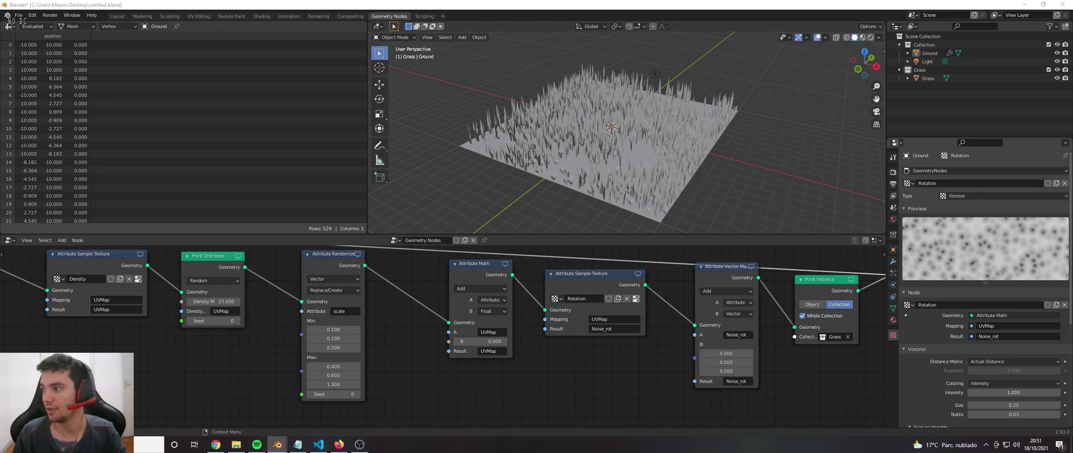
Keep the Voronoi texture's Distance Metric at Actual Distance and set its Size to 0.80
{"action": "middle_click_drag", "start_coordinate": [631, 202], "coordinate": [552, 191]}
{"action": "scroll", "coordinate": [578, 182], "scroll_direction": "down", "scroll_amount": 3}
{"action": "scroll", "coordinate": [586, 192], "scroll_direction": "up", "scroll_amount": 3}
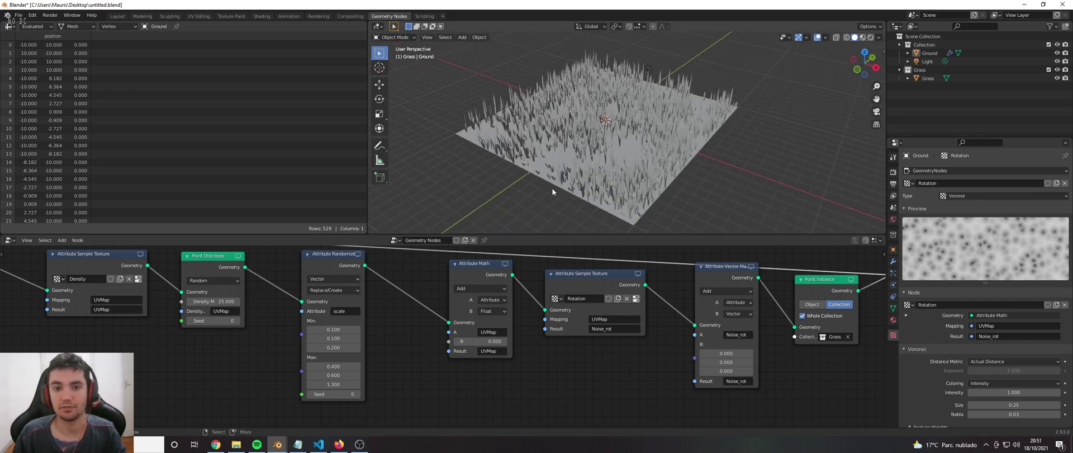
{"action": "scroll", "coordinate": [588, 335], "scroll_direction": "down", "scroll_amount": 2}
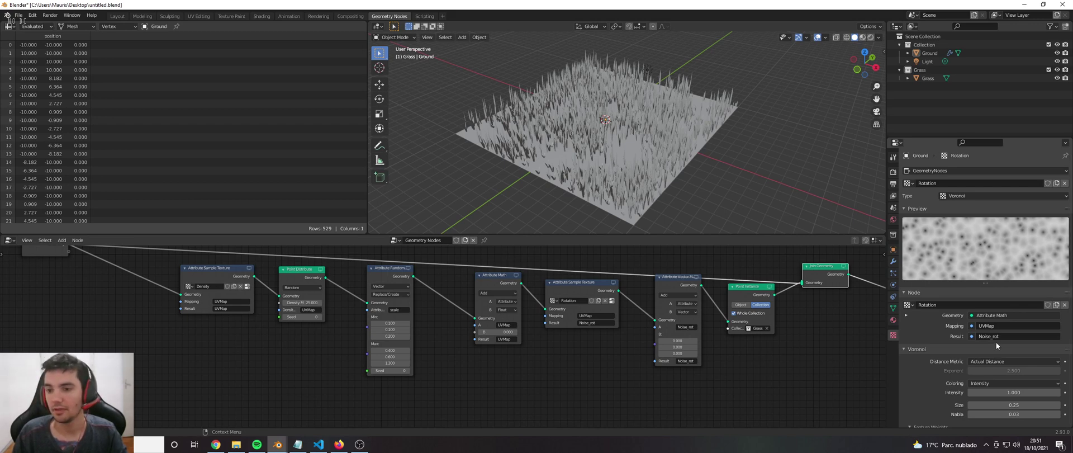
{"action": "left_click", "coordinate": [981, 361]}
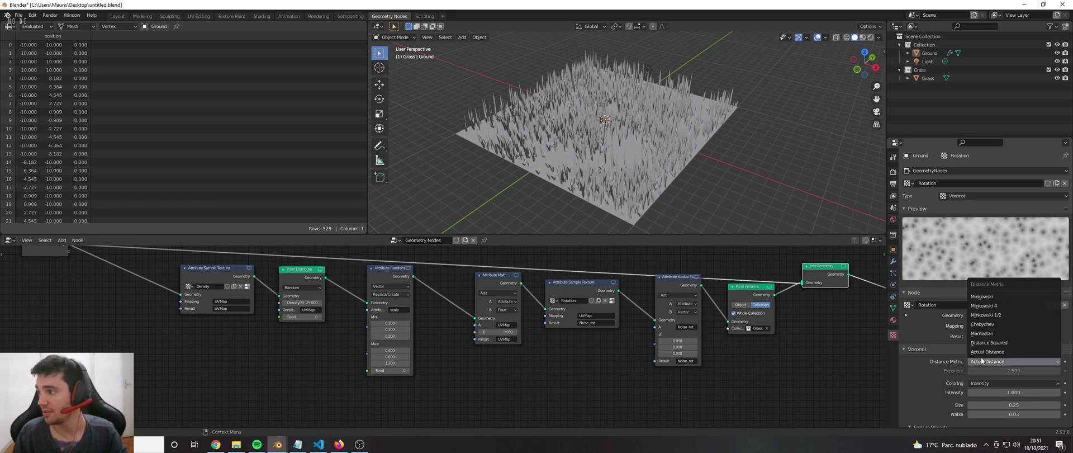
{"action": "left_click", "coordinate": [981, 360]}
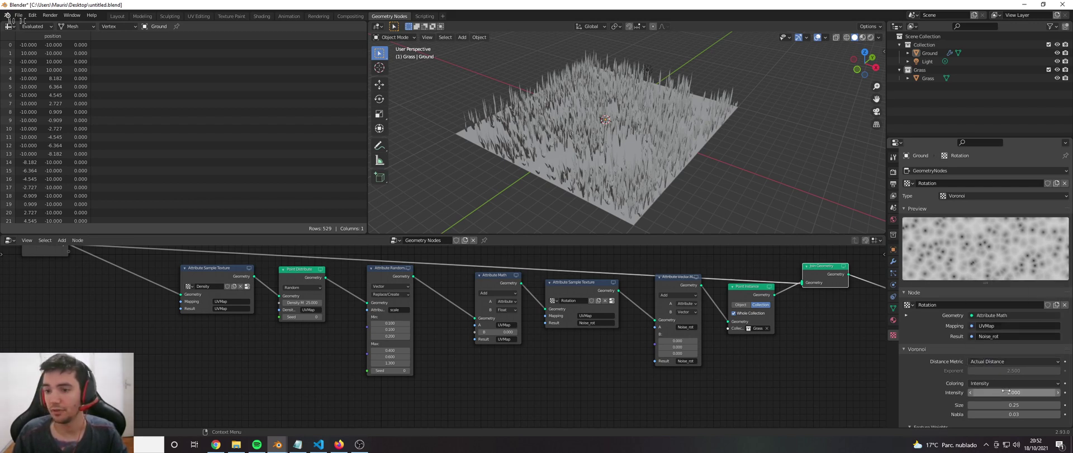
{"action": "scroll", "coordinate": [960, 372], "scroll_direction": "down", "scroll_amount": 5}
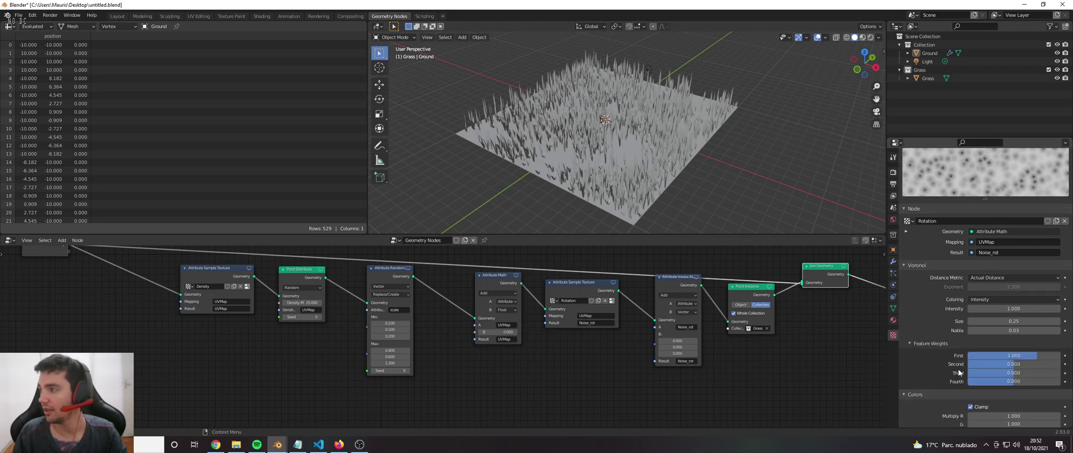
{"action": "left_click", "coordinate": [1009, 320]}
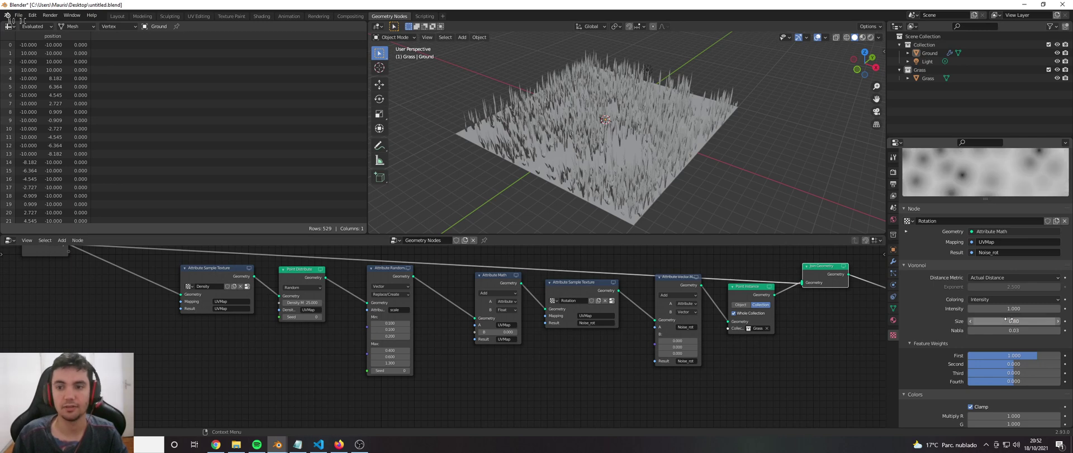
{"action": "key", "text": "Return"}
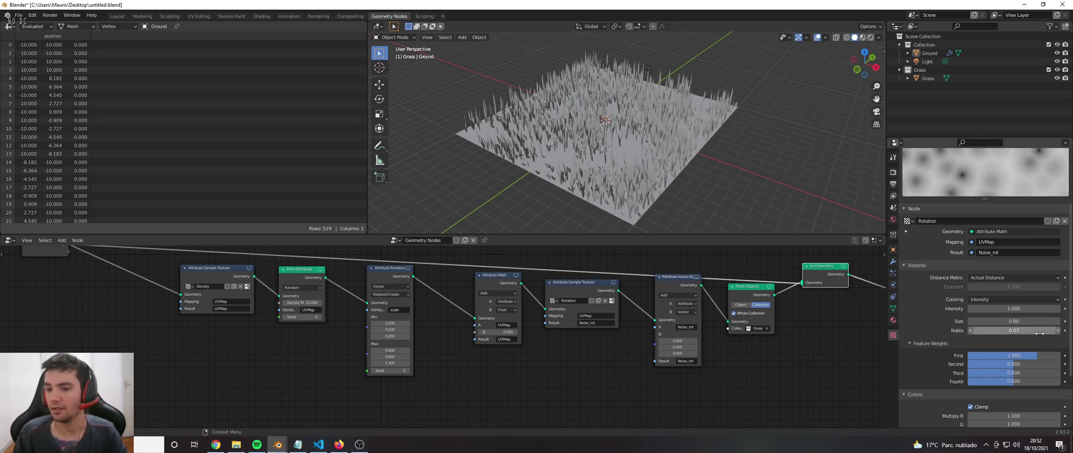
Enable the Rotation texture's Color Ramp, moving the black stop to about 0.73 and the white stop to about 0.98
{"action": "scroll", "coordinate": [938, 401], "scroll_direction": "down", "scroll_amount": 4}
{"action": "left_click", "coordinate": [915, 397]}
{"action": "scroll", "coordinate": [923, 386], "scroll_direction": "down", "scroll_amount": 1}
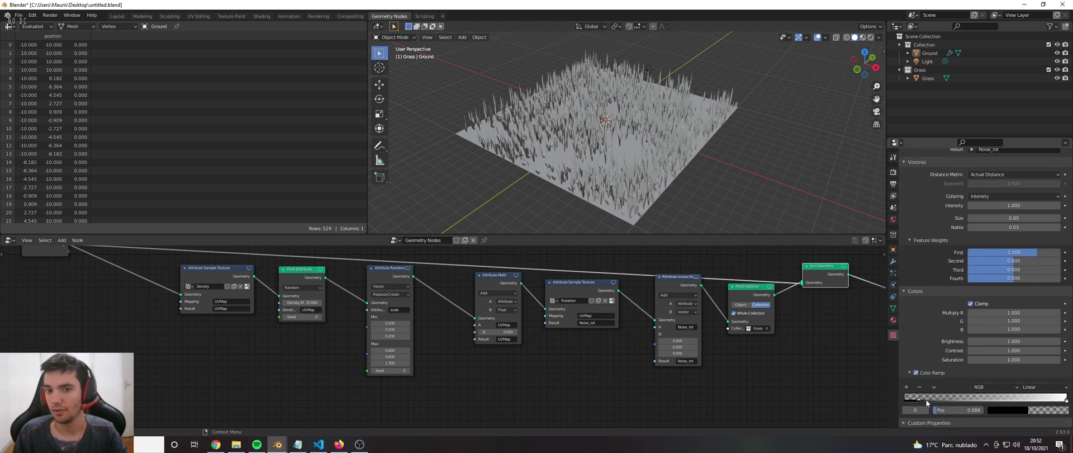
{"action": "left_click_drag", "start_coordinate": [926, 401], "coordinate": [965, 402]}
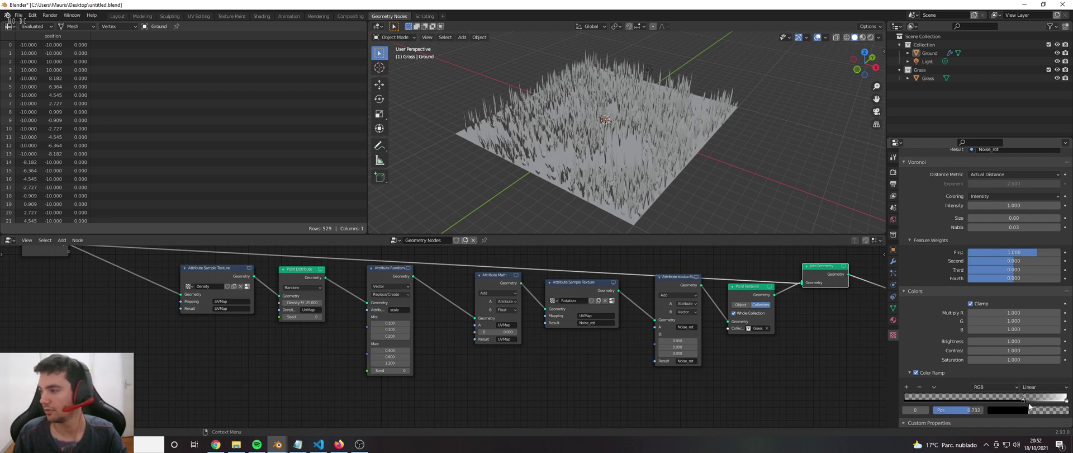
{"action": "left_click_drag", "start_coordinate": [1066, 399], "coordinate": [1062, 400]}
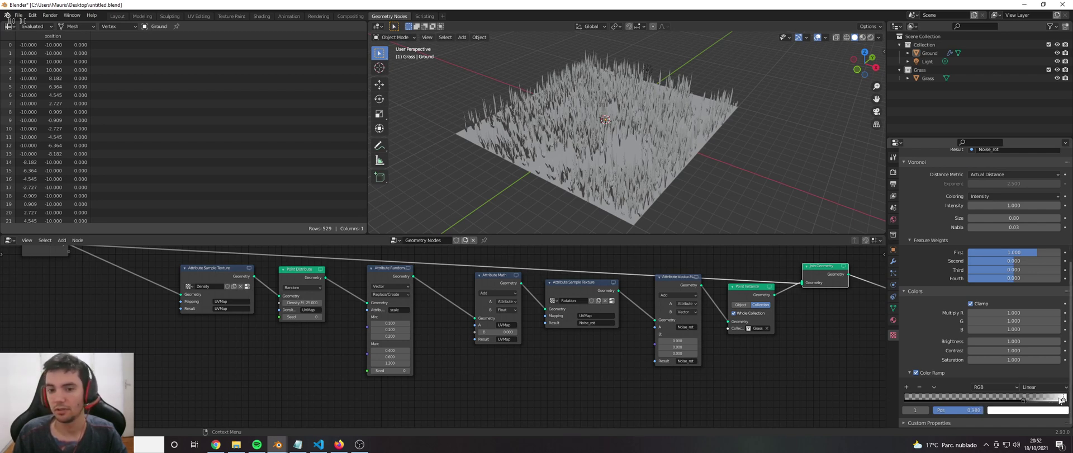
Play the animation briefly, stop it, and examine the grass, the Rotation texture preview and the node chain
{"action": "middle_click_drag", "start_coordinate": [810, 294], "coordinate": [696, 350]}
{"action": "scroll", "coordinate": [743, 309], "scroll_direction": "down", "scroll_amount": 3}
{"action": "scroll", "coordinate": [743, 310], "scroll_direction": "up", "scroll_amount": 1}
{"action": "key", "text": "space"}
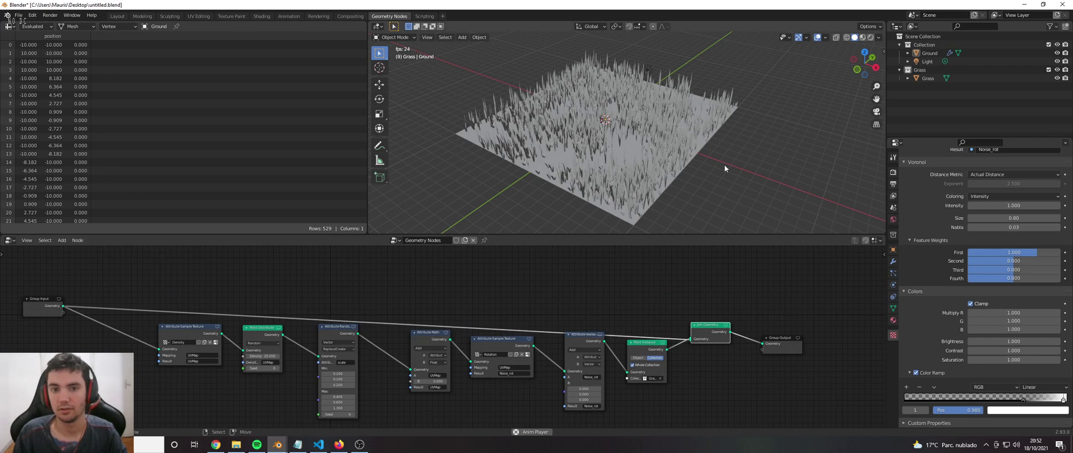
{"action": "key", "text": "space"}
{"action": "scroll", "coordinate": [938, 225], "scroll_direction": "up", "scroll_amount": 10}
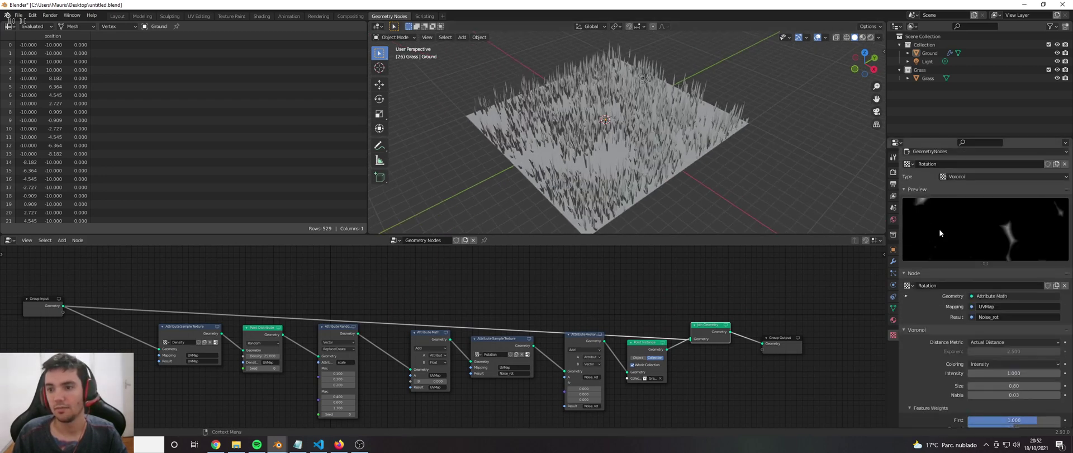
{"action": "scroll", "coordinate": [618, 394], "scroll_direction": "up", "scroll_amount": 1}
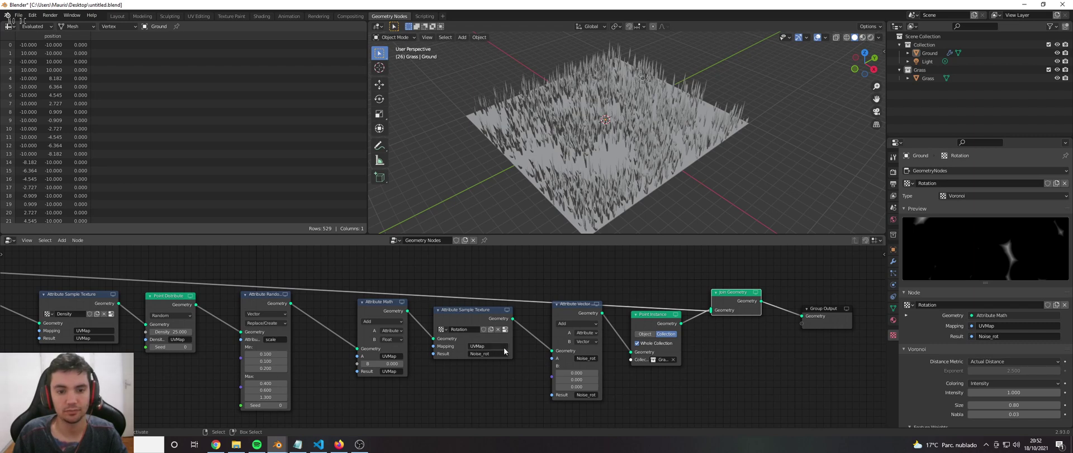
{"action": "middle_click_drag", "start_coordinate": [492, 343], "coordinate": [504, 341]}
Select the Ground object, enter Edit Mode on it and save the file
{"action": "left_click", "coordinate": [609, 176]}
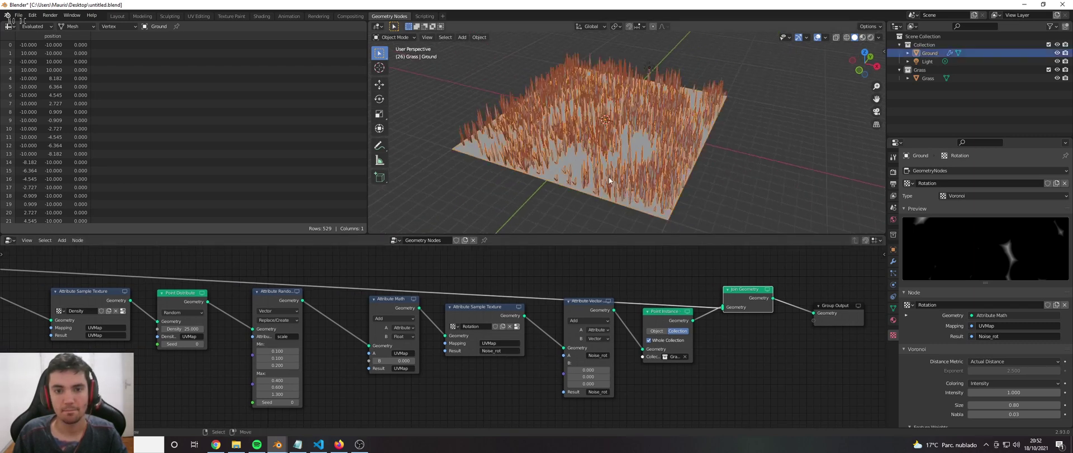
{"action": "key", "text": "Tab"}
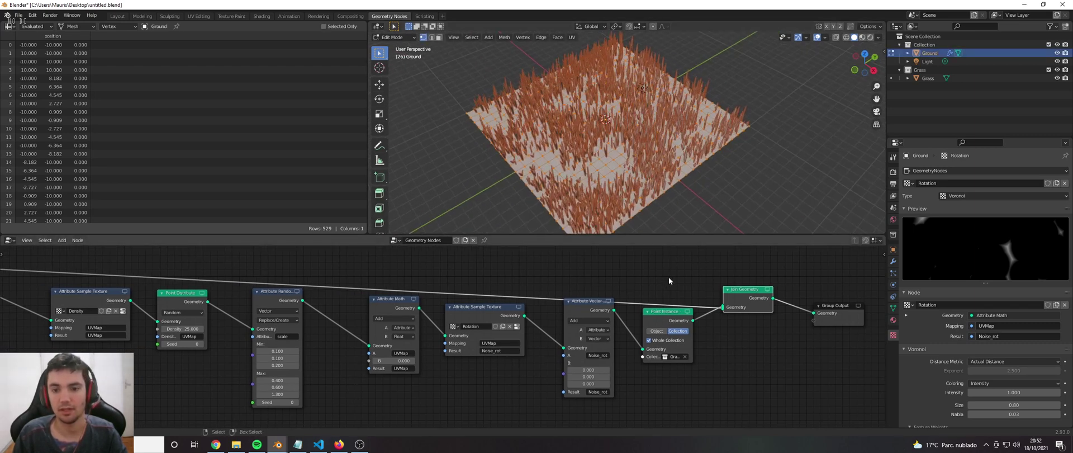
{"action": "scroll", "coordinate": [587, 190], "scroll_direction": "down", "scroll_amount": 1}
{"action": "middle_click_drag", "start_coordinate": [577, 162], "coordinate": [569, 147]}
{"action": "key", "text": "ctrl+s"}
{"action": "left_click", "coordinate": [516, 107]}
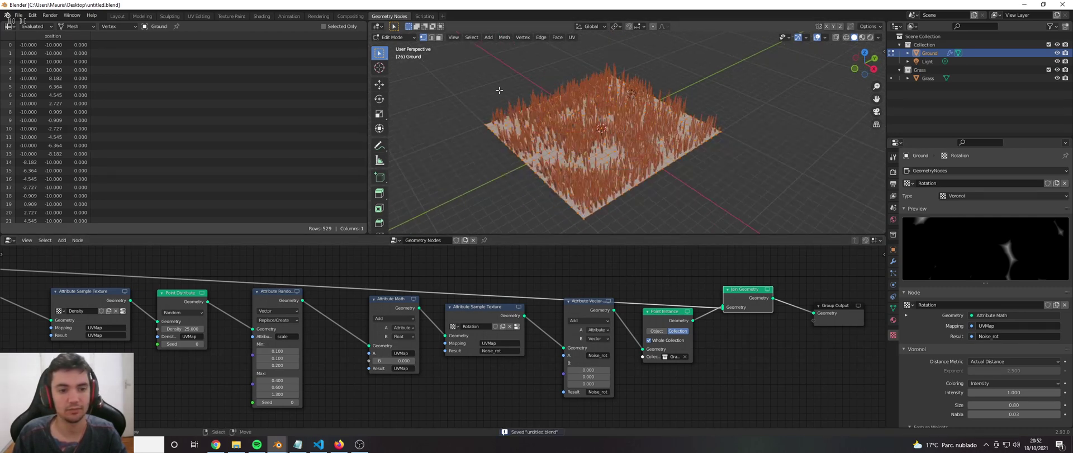
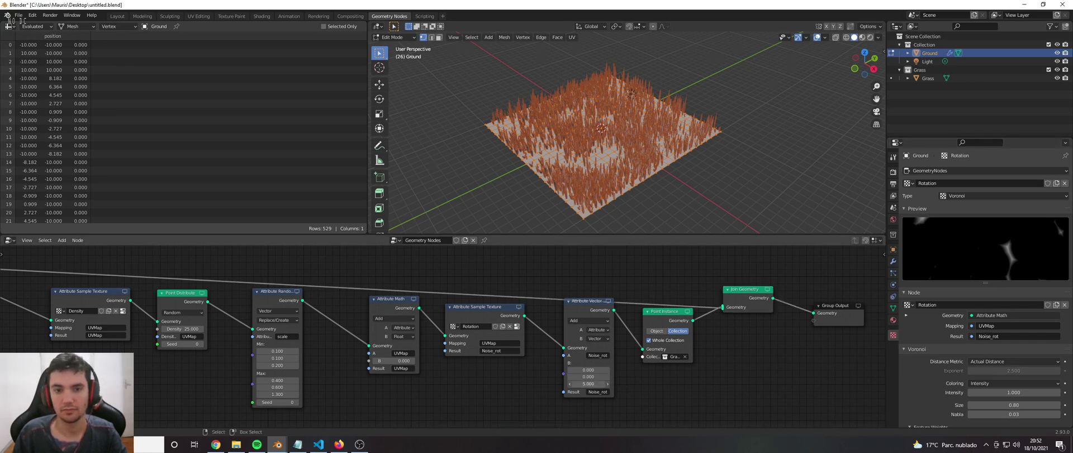
Try a higher Z value in input B of the Attribute Vector Math node and undo the changes
{"action": "left_click_drag", "start_coordinate": [589, 383], "coordinate": [578, 384]}
{"action": "key", "text": "Tab"}
{"action": "left_click", "coordinate": [730, 119]}
{"action": "scroll", "coordinate": [620, 369], "scroll_direction": "up", "scroll_amount": 1}
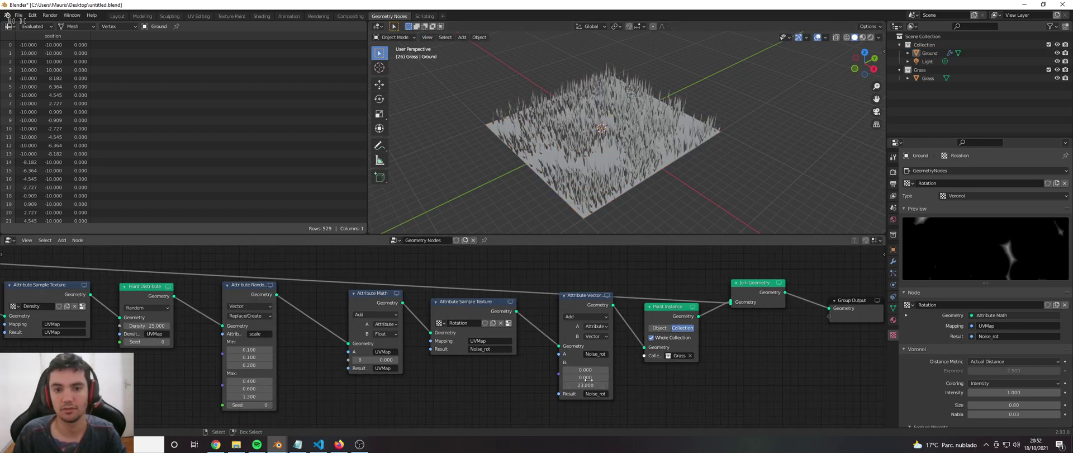
{"action": "key", "text": "ctrl+z"}
{"action": "key", "text": "ctrl+z"}
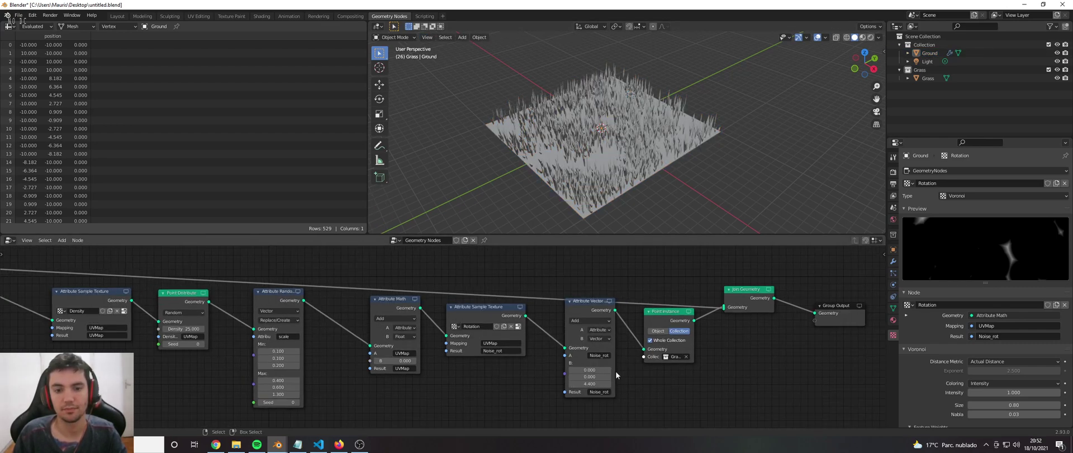
Reset the Z value of input B in the Attribute Vector Math node to 0
{"action": "left_click", "coordinate": [590, 384]}
{"action": "type", "text": "0"}
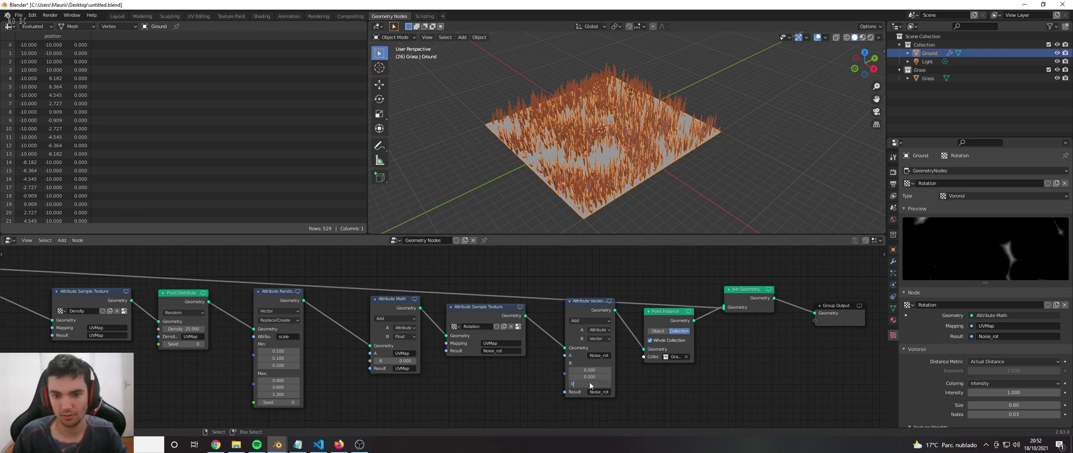
{"action": "key", "text": "Return"}
{"action": "right_click", "coordinate": [919, 355]}
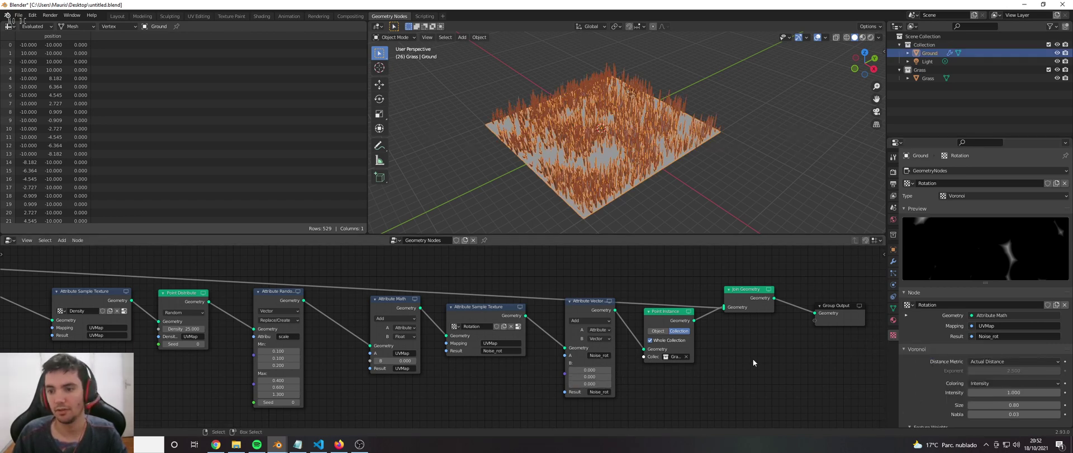
Select the entire Ground mesh in Edit Mode and unwrap its UVs
{"action": "key", "text": "Tab"}
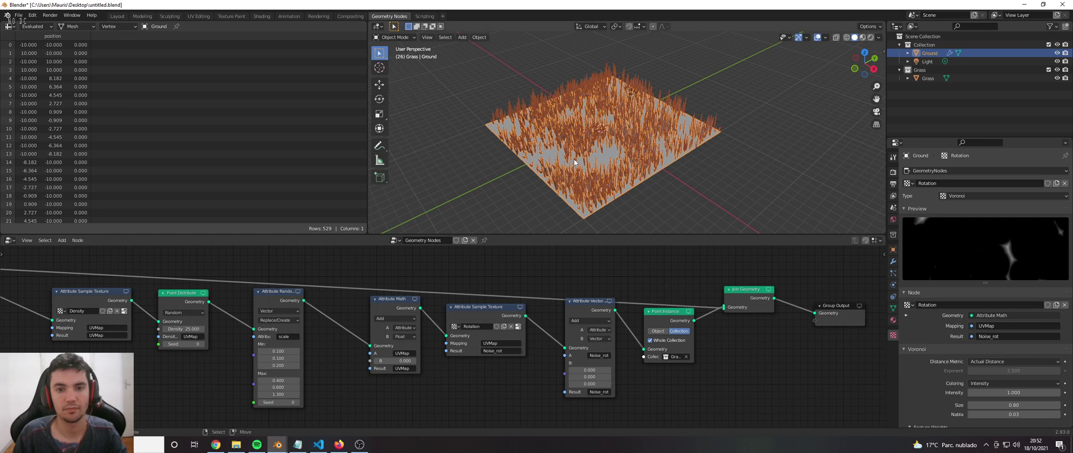
{"action": "key", "text": "a"}
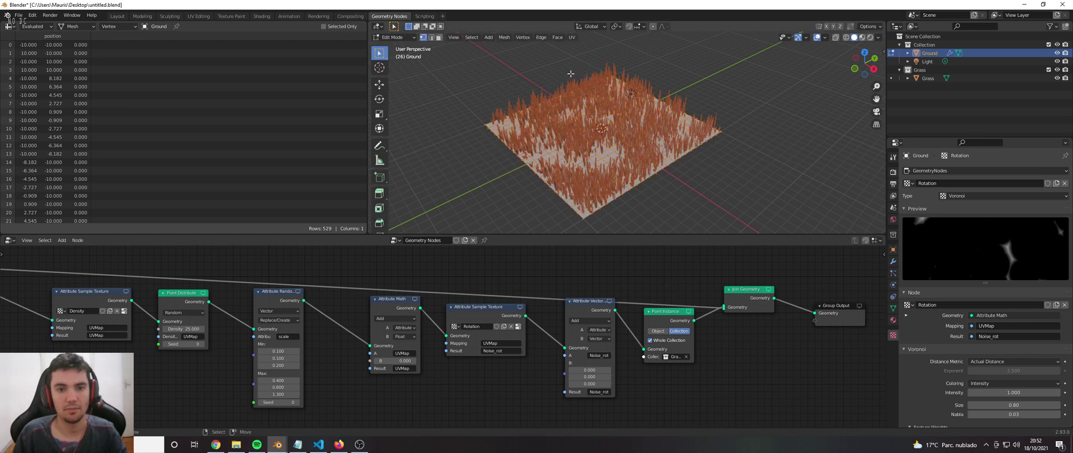
{"action": "key", "text": "u"}
{"action": "left_click", "coordinate": [565, 126]}
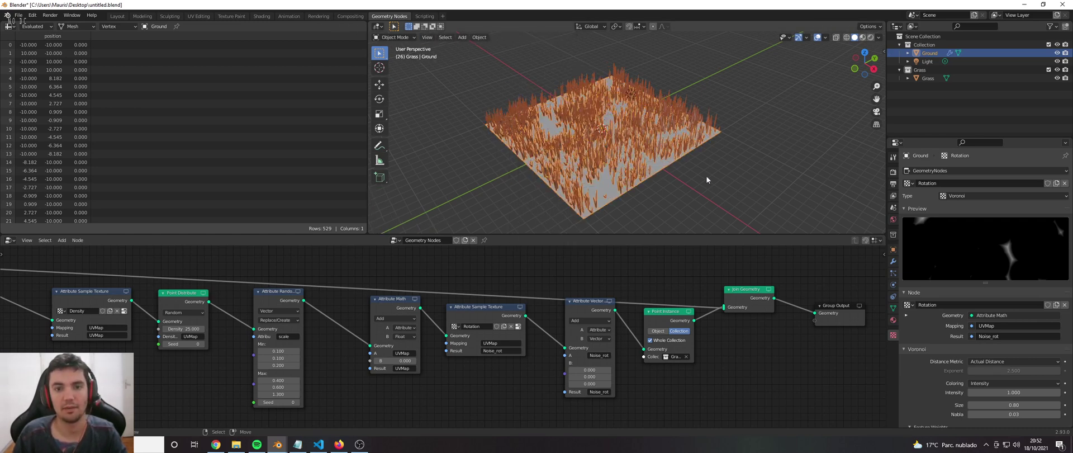
Return the Ground object to Object Mode and play the animation to check the grass
{"action": "key", "text": "Tab"}
{"action": "key", "text": "space"}
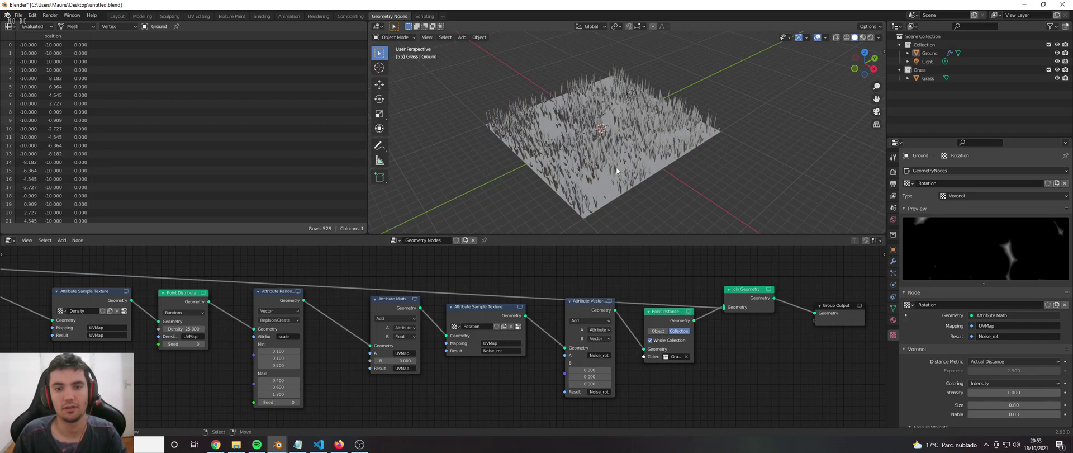
{"action": "key", "text": "space"}
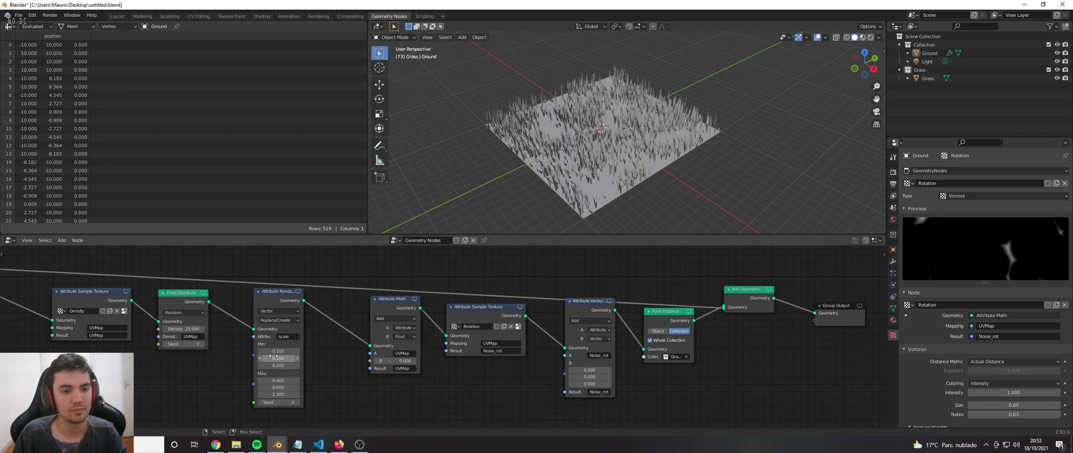
Try higher X and Y values in input B of the Attribute Vector Math node and undo the changes
{"action": "left_click_drag", "start_coordinate": [273, 351], "coordinate": [323, 352]}
{"action": "key", "text": "ctrl+z"}
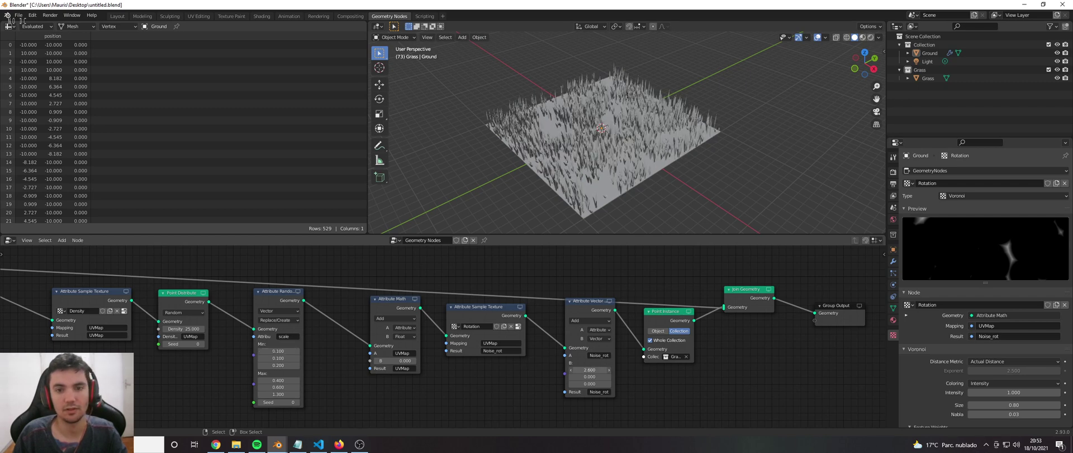
{"action": "key", "text": "ctrl+z"}
{"action": "left_click_drag", "start_coordinate": [593, 377], "coordinate": [612, 377]}
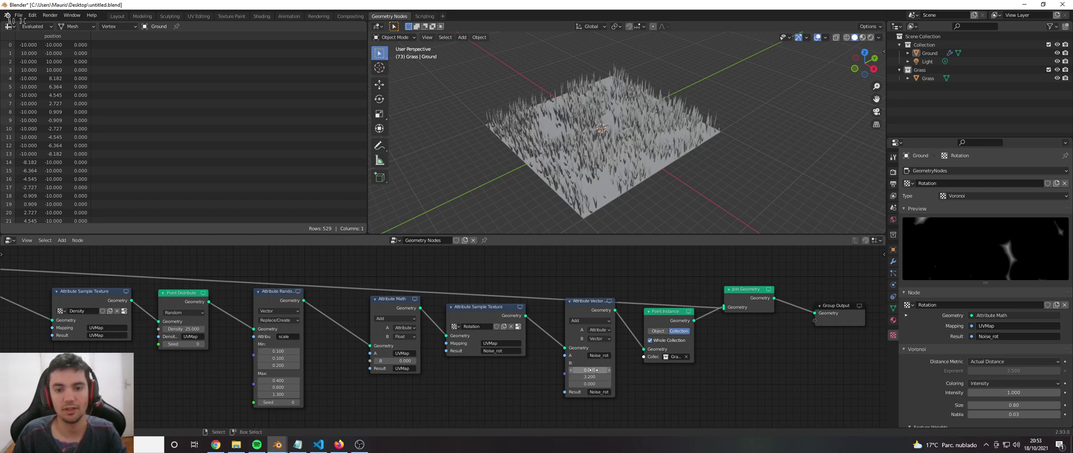
{"action": "middle_click_drag", "start_coordinate": [612, 356], "coordinate": [602, 355]}
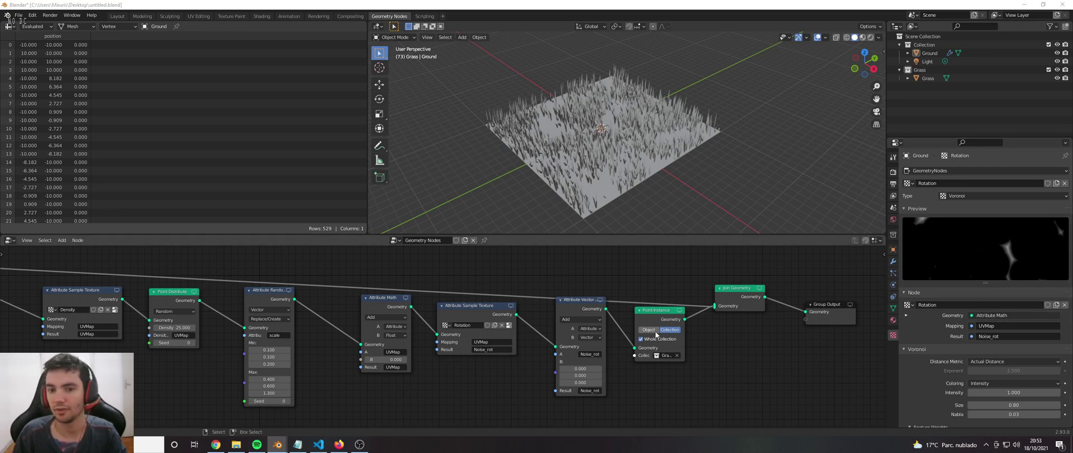
Make room before the Point Instance node and insert a Point Rotate node between it and the Attribute Vector Math node
{"action": "left_click_drag", "start_coordinate": [664, 322], "coordinate": [755, 325]}
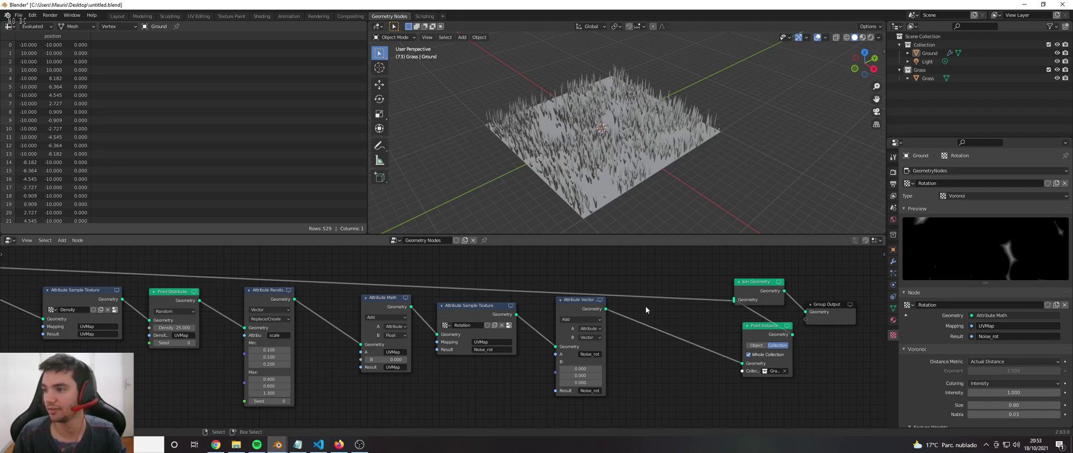
{"action": "left_click_drag", "start_coordinate": [574, 299], "coordinate": [562, 310]}
{"action": "key", "text": "shift+a"}
{"action": "type", "text": "po"}
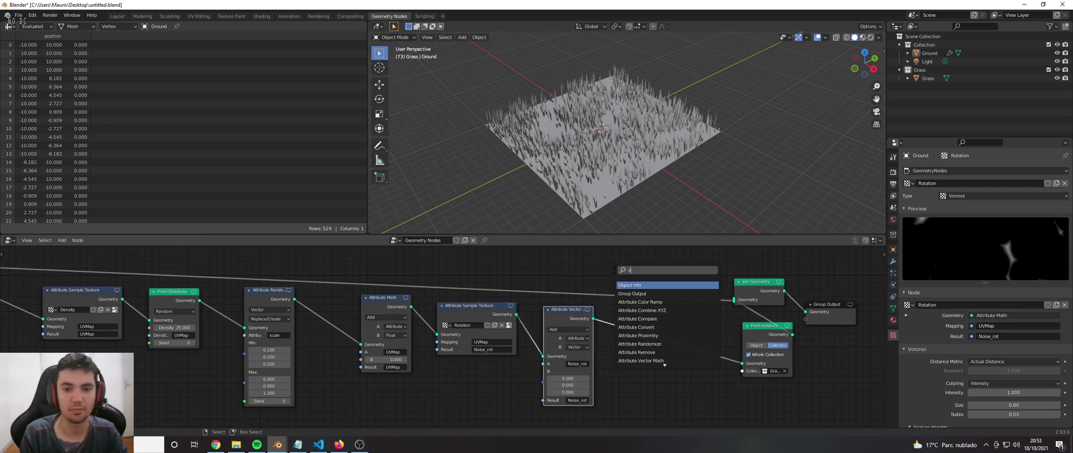
{"action": "type", "text": "int"}
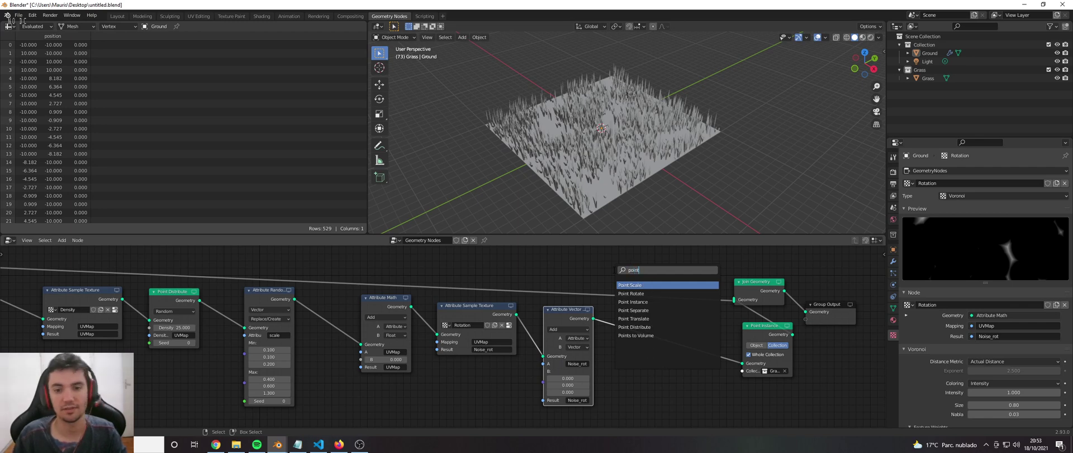
{"action": "left_click", "coordinate": [633, 293]}
{"action": "left_click", "coordinate": [638, 335]}
{"action": "middle_click_drag", "start_coordinate": [623, 206], "coordinate": [708, 205]}
{"action": "middle_click_drag", "start_coordinate": [661, 202], "coordinate": [631, 190]}
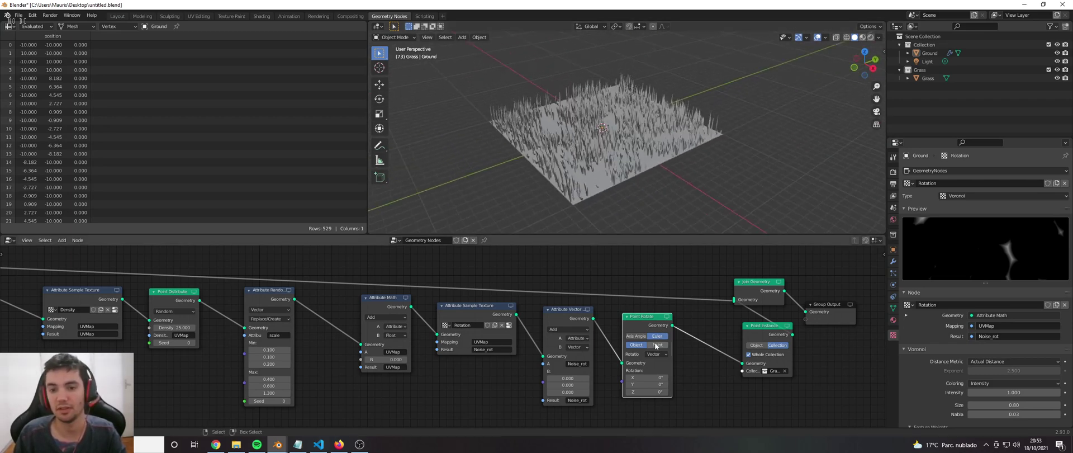
Set the Point Rotate node to Point space and its Rotation input type to Attribute
{"action": "scroll", "coordinate": [656, 346], "scroll_direction": "up", "scroll_amount": 1}
{"action": "left_click", "coordinate": [658, 345]}
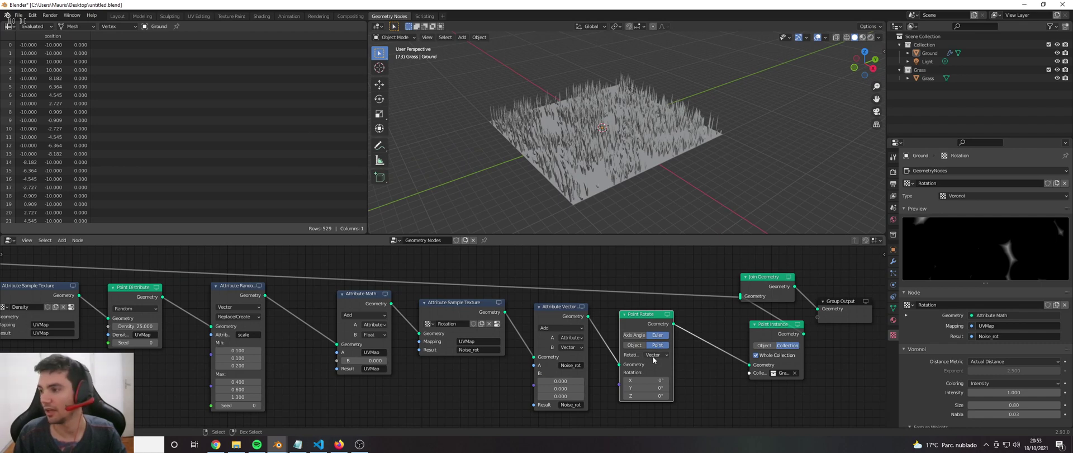
{"action": "left_click", "coordinate": [660, 356]}
{"action": "left_click", "coordinate": [667, 362]}
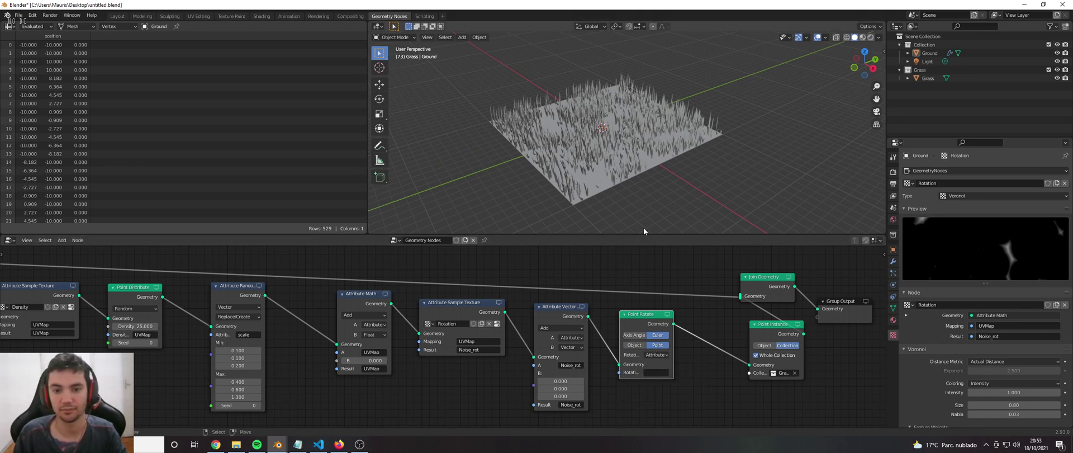
Assign the Noise_rot attribute as the Point Rotate node's rotation and save the file
{"action": "scroll", "coordinate": [637, 343], "scroll_direction": "up", "scroll_amount": 1}
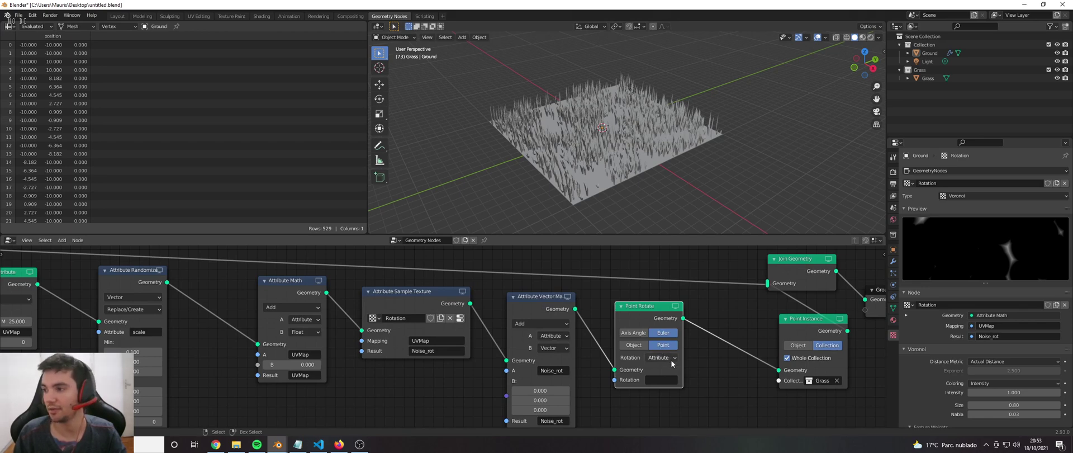
{"action": "left_click", "coordinate": [665, 381]}
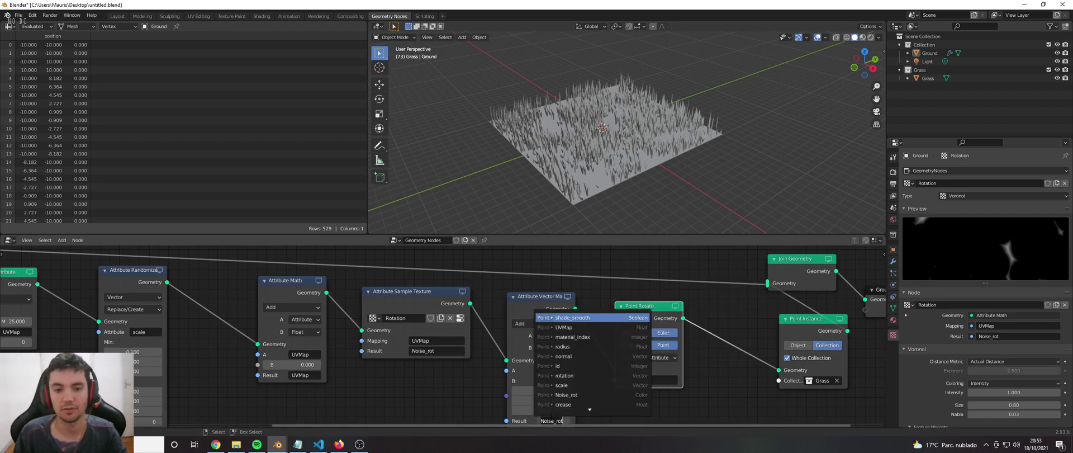
{"action": "left_click", "coordinate": [592, 395]}
{"action": "left_click", "coordinate": [662, 379]}
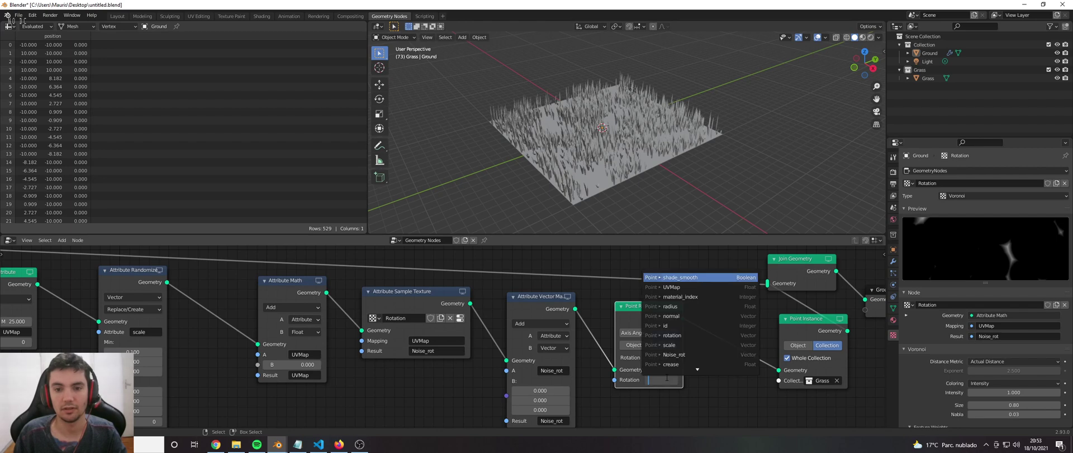
{"action": "type", "text": "nois"}
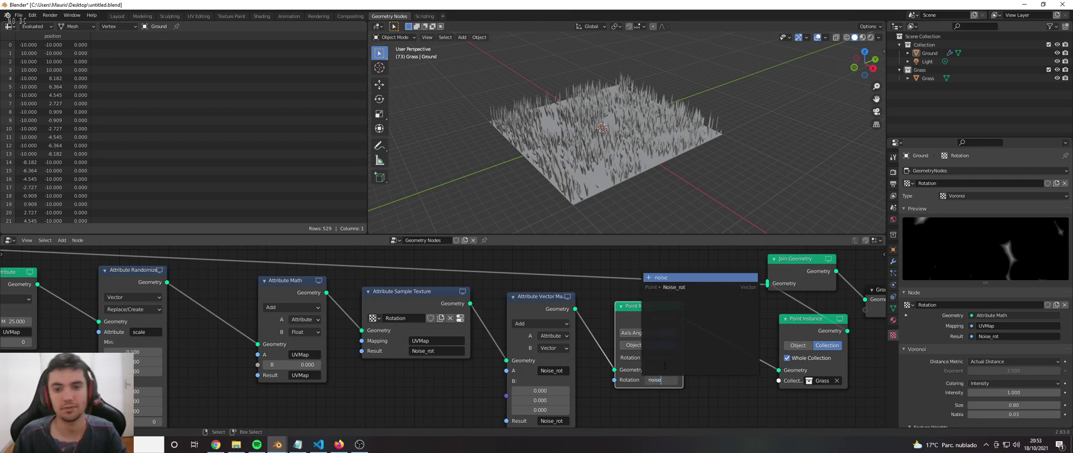
{"action": "type", "text": "e"}
{"action": "left_click", "coordinate": [674, 287]}
{"action": "scroll", "coordinate": [668, 150], "scroll_direction": "down", "scroll_amount": 3}
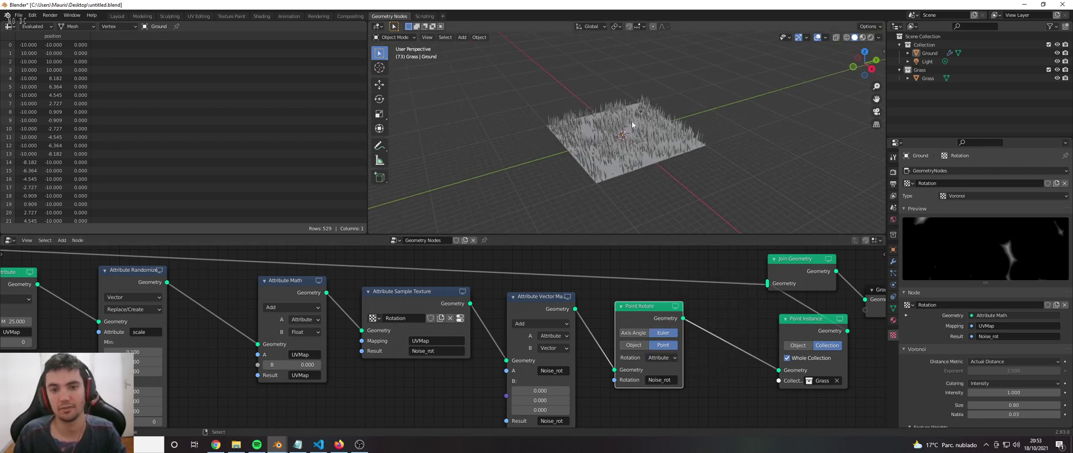
{"action": "key", "text": "ctrl+s"}
Play the animation to check the grass rotation and move the Point Instance node closer to Point Rotate
{"action": "scroll", "coordinate": [615, 133], "scroll_direction": "up", "scroll_amount": 3}
{"action": "key", "text": "space"}
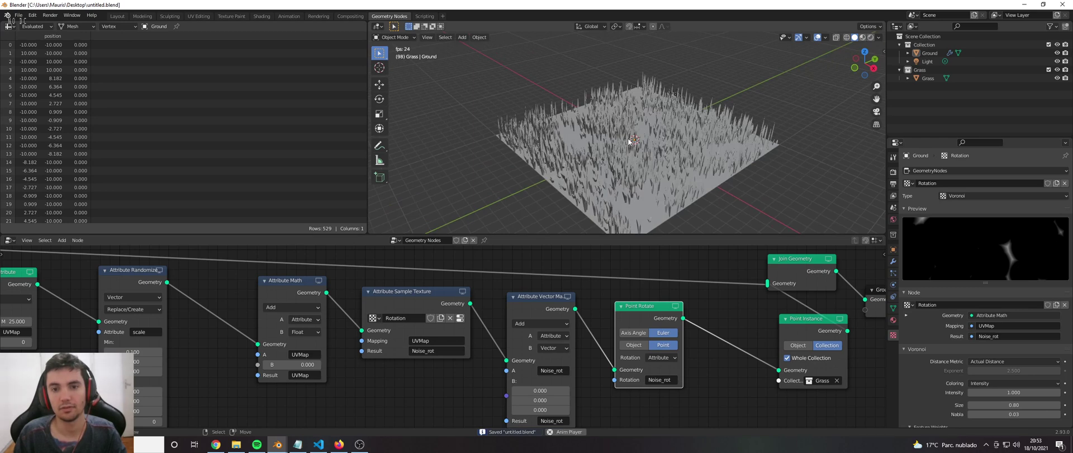
{"action": "left_click_drag", "start_coordinate": [805, 323], "coordinate": [748, 325]}
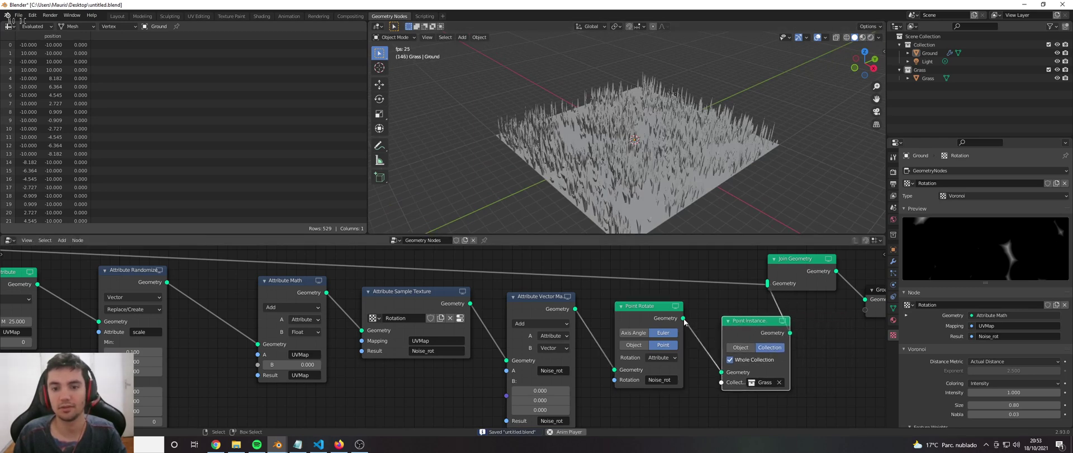
{"action": "scroll", "coordinate": [666, 358], "scroll_direction": "down", "scroll_amount": 1}
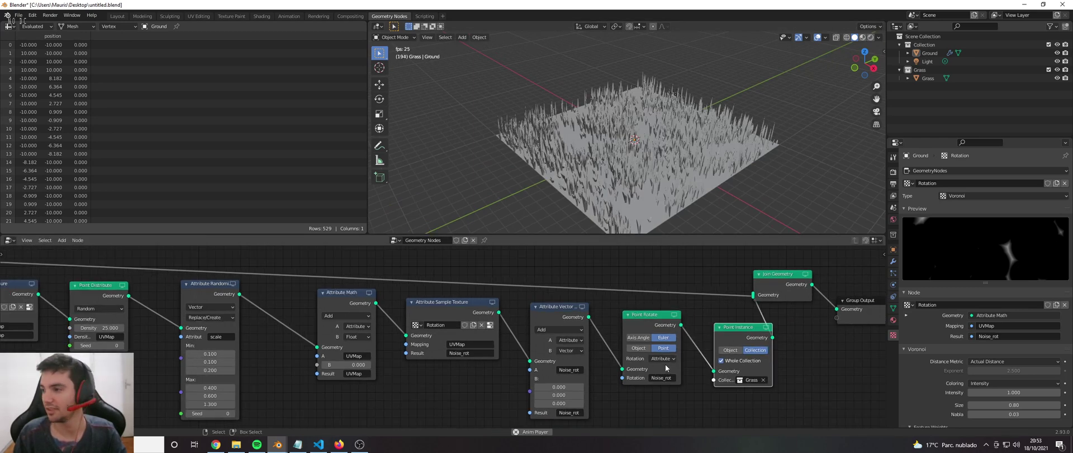
{"action": "key", "text": "space"}
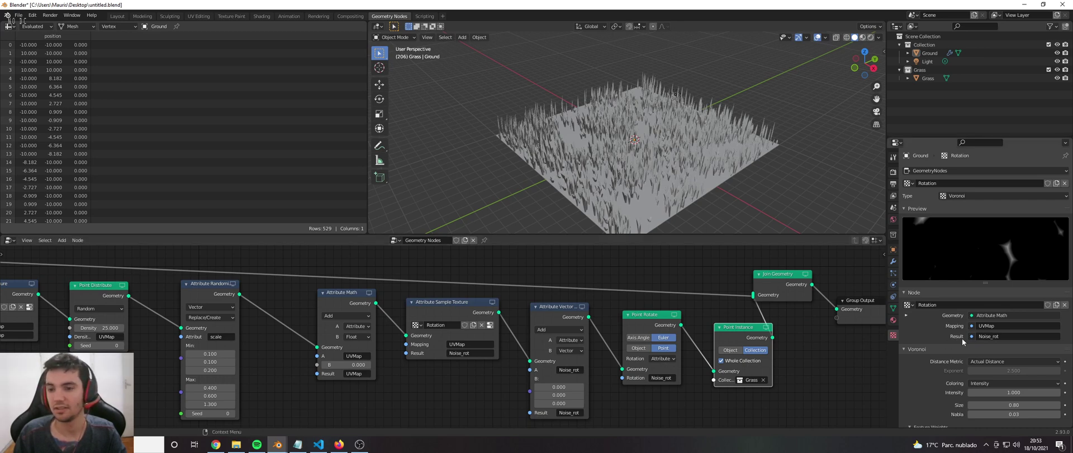
Set the position of the black stop in the Rotation texture's color ramp to 0.729, checking the grass with animation playback
{"action": "middle_click_drag", "start_coordinate": [802, 181], "coordinate": [787, 172]}
{"action": "scroll", "coordinate": [786, 172], "scroll_direction": "down", "scroll_amount": 2}
{"action": "scroll", "coordinate": [934, 302], "scroll_direction": "down", "scroll_amount": 10}
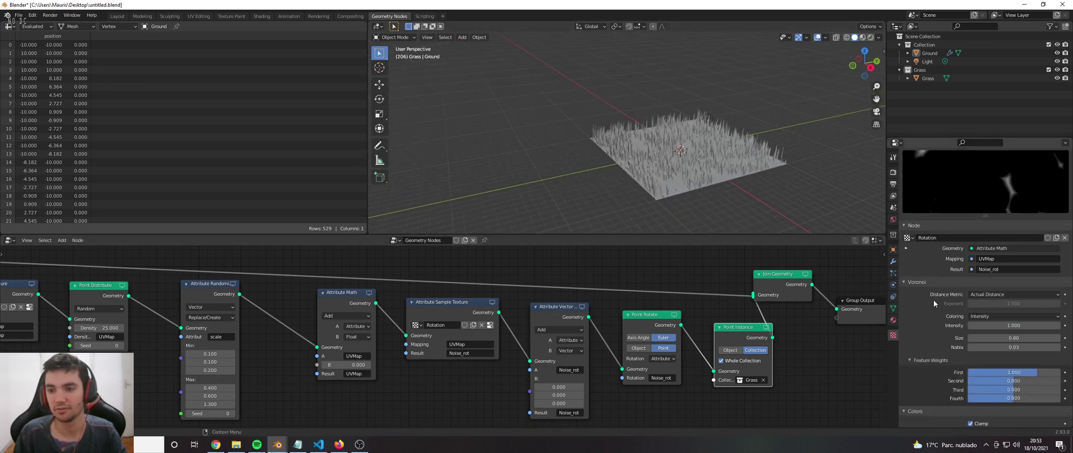
{"action": "scroll", "coordinate": [933, 299], "scroll_direction": "down", "scroll_amount": 1}
{"action": "left_click_drag", "start_coordinate": [1000, 398], "coordinate": [977, 398]}
{"action": "key", "text": "space"}
{"action": "middle_click_drag", "start_coordinate": [685, 136], "coordinate": [704, 149]}
{"action": "scroll", "coordinate": [704, 149], "scroll_direction": "up", "scroll_amount": 4}
{"action": "scroll", "coordinate": [696, 140], "scroll_direction": "down", "scroll_amount": 2}
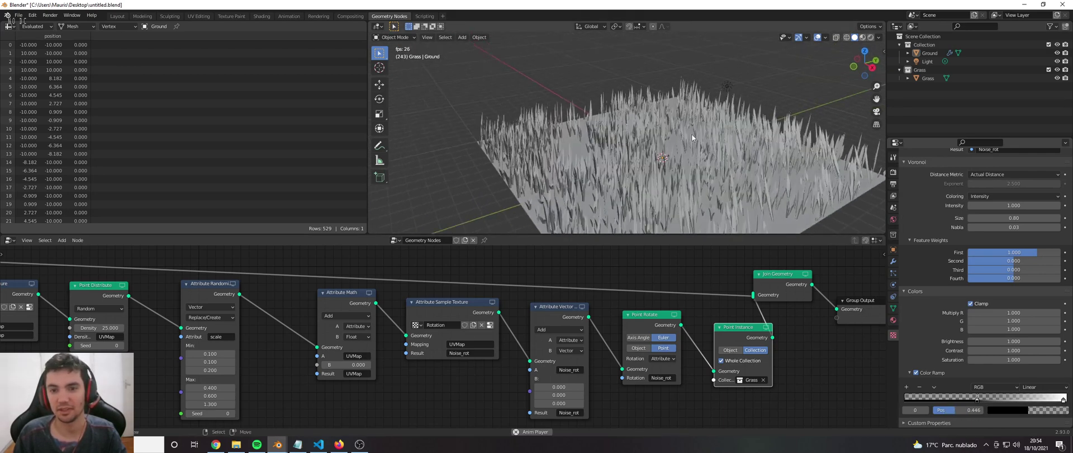
{"action": "key", "text": "space"}
{"action": "left_click_drag", "start_coordinate": [973, 398], "coordinate": [1022, 396]}
Set the Z value of input B in the Attribute Vector Math node to 0.5 and check the grass from the side
{"action": "middle_click_drag", "start_coordinate": [625, 309], "coordinate": [630, 293]}
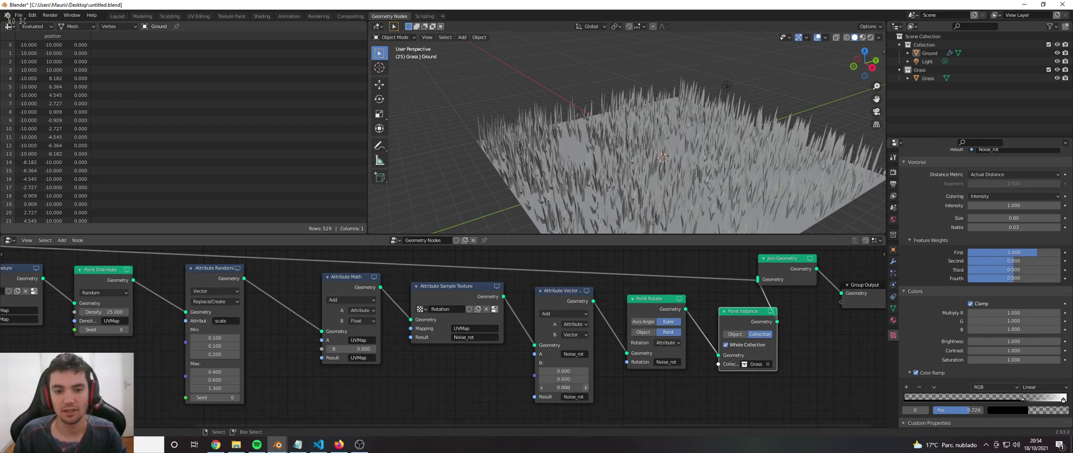
{"action": "left_click", "coordinate": [586, 386]}
{"action": "left_click", "coordinate": [586, 387]}
{"action": "left_click", "coordinate": [586, 387]}
{"action": "left_click", "coordinate": [586, 386]}
{"action": "left_click", "coordinate": [586, 387]}
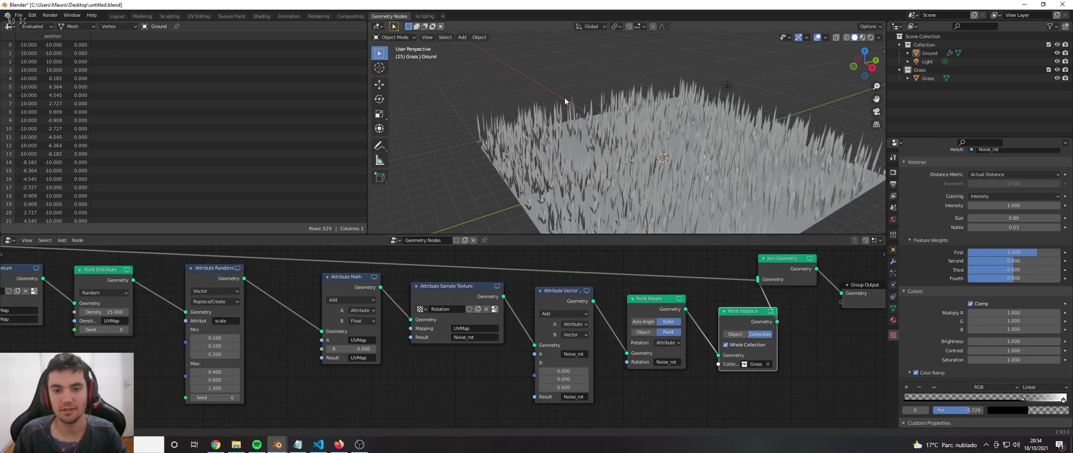
{"action": "scroll", "coordinate": [565, 101], "scroll_direction": "down", "scroll_amount": 5}
{"action": "middle_click_drag", "start_coordinate": [565, 106], "coordinate": [668, 135]}
{"action": "scroll", "coordinate": [590, 140], "scroll_direction": "up", "scroll_amount": 5}
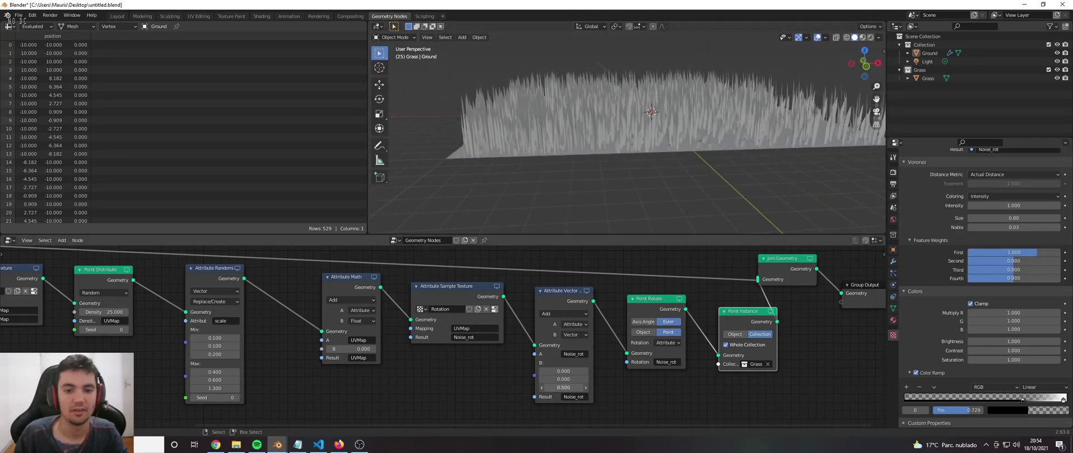
Try a Z value of 0.6 in input B of the Attribute Vector Math node, undo it and save the file
{"action": "mouse_move", "coordinate": [563, 387]}
{"action": "left_mouse_down"}
{"action": "mouse_move", "coordinate": [538, 386]}
{"action": "mouse_move", "coordinate": [624, 387]}
{"action": "mouse_move", "coordinate": [568, 386]}
{"action": "left_mouse_up"}
{"action": "key", "text": "ctrl+z"}
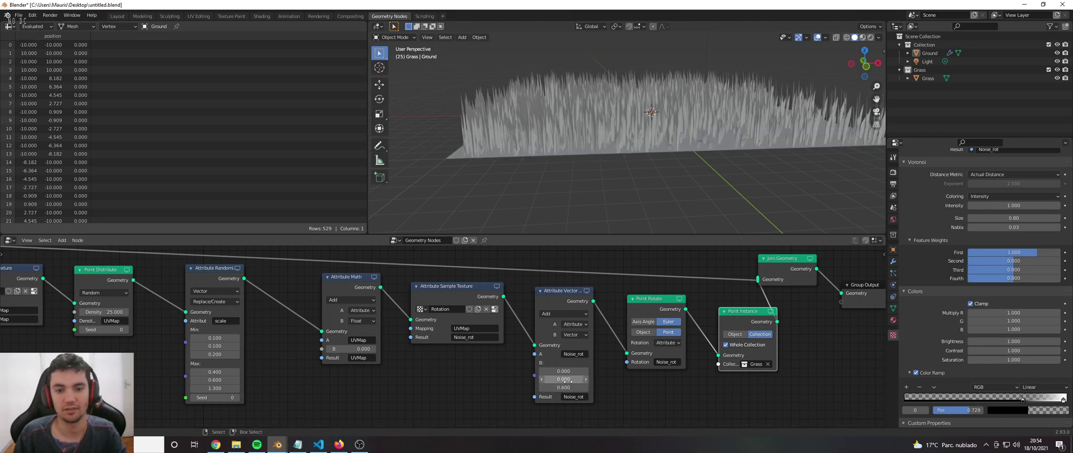
{"action": "middle_click_drag", "start_coordinate": [595, 183], "coordinate": [581, 156]}
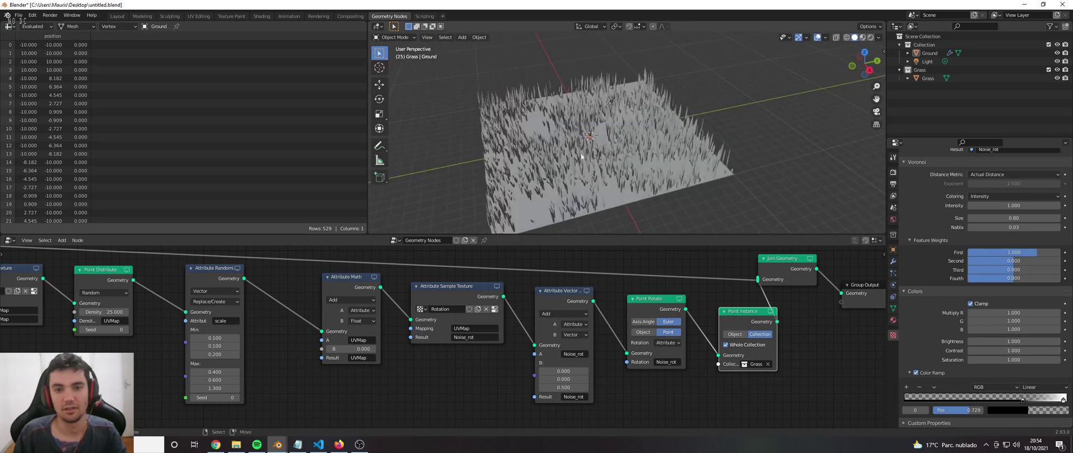
{"action": "key", "text": "ctrl+s"}
Examine the grass field up close and from several angles, selecting the Grass object and the Ground in turn
{"action": "middle_click_drag", "start_coordinate": [535, 68], "coordinate": [595, 88]}
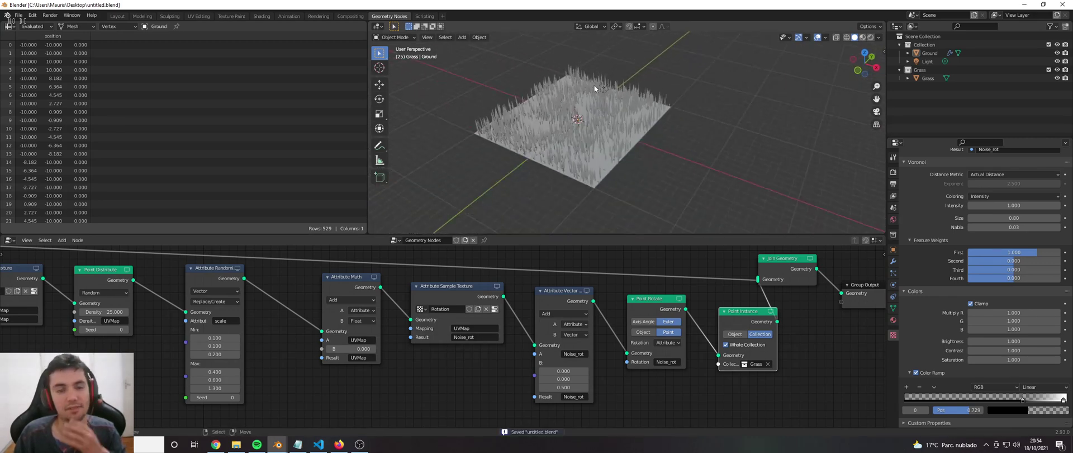
{"action": "scroll", "coordinate": [590, 90], "scroll_direction": "up", "scroll_amount": 5}
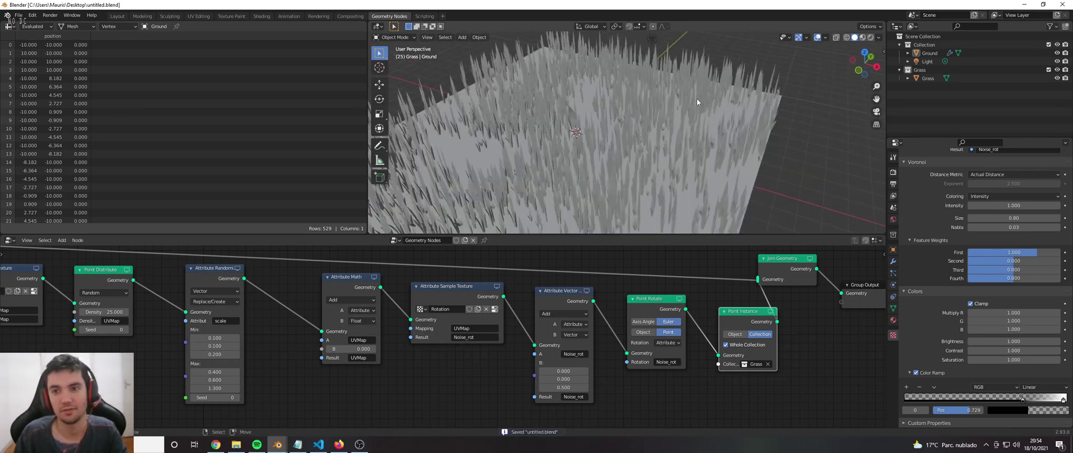
{"action": "left_click", "coordinate": [923, 80]}
{"action": "scroll", "coordinate": [678, 89], "scroll_direction": "down", "scroll_amount": 5}
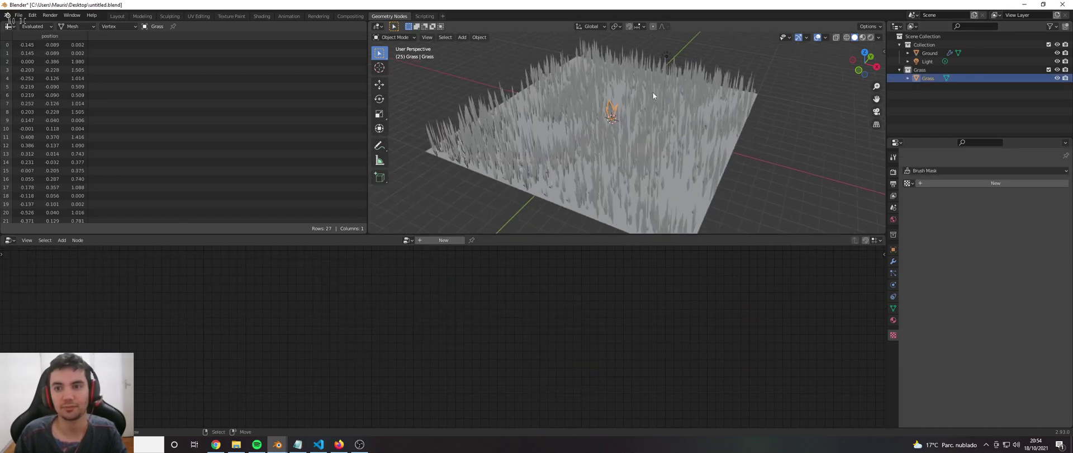
{"action": "scroll", "coordinate": [550, 125], "scroll_direction": "up", "scroll_amount": 2}
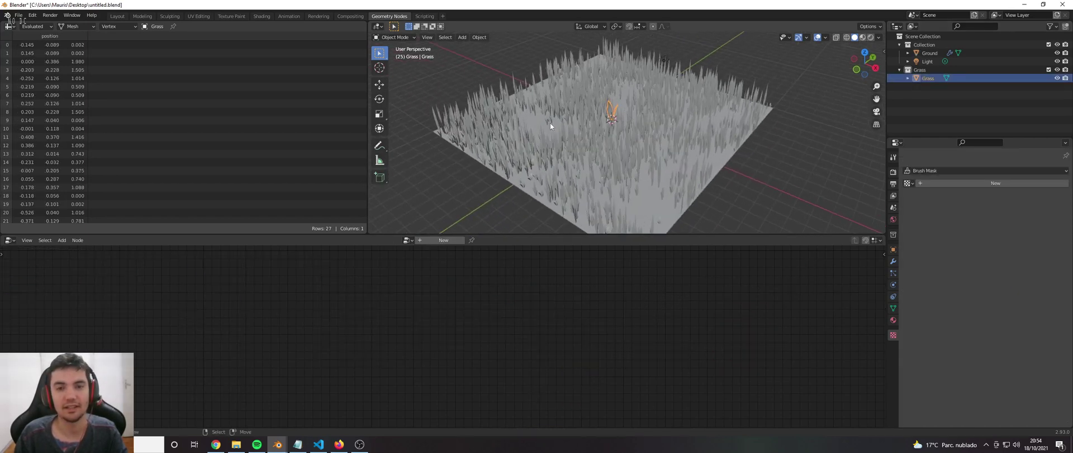
{"action": "left_click", "coordinate": [511, 140]}
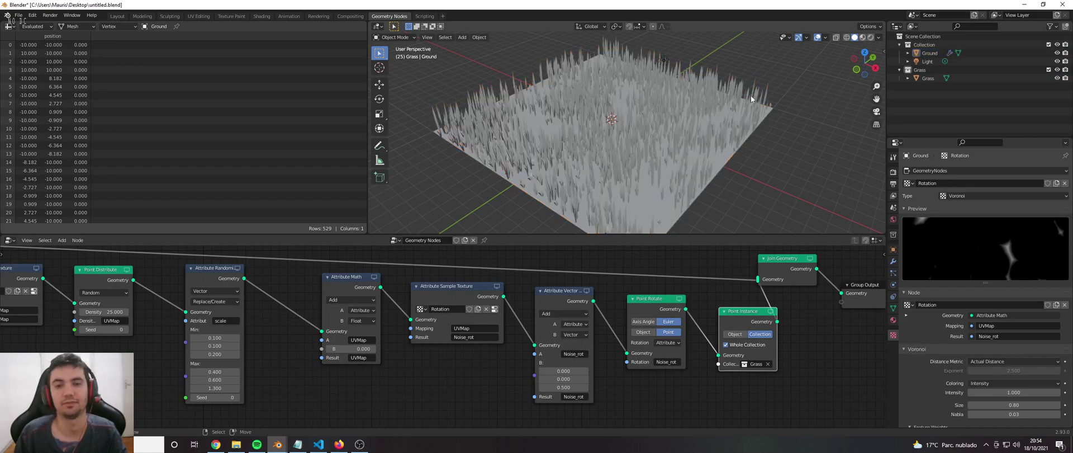
{"action": "middle_click_drag", "start_coordinate": [753, 100], "coordinate": [607, 117]}
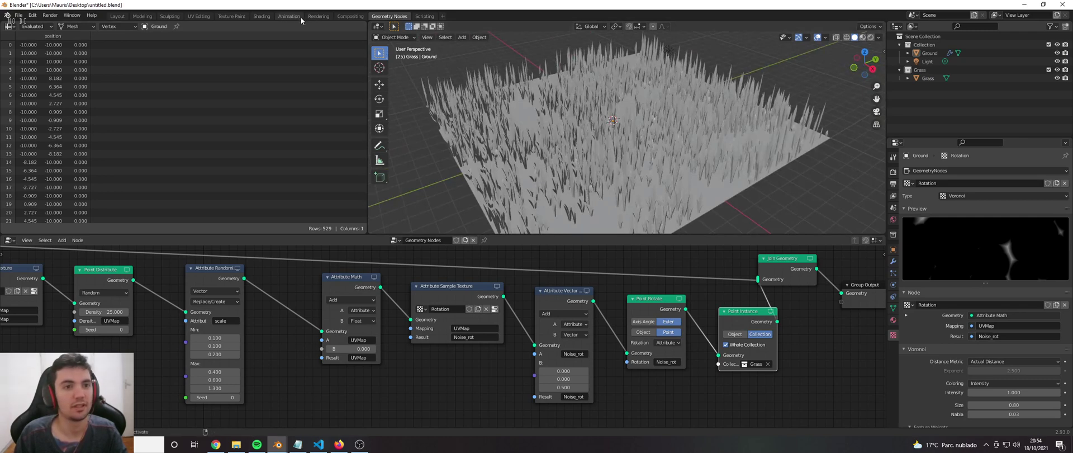
Switch to the Shading workspace and select the Grass object
{"action": "left_click", "coordinate": [261, 16]}
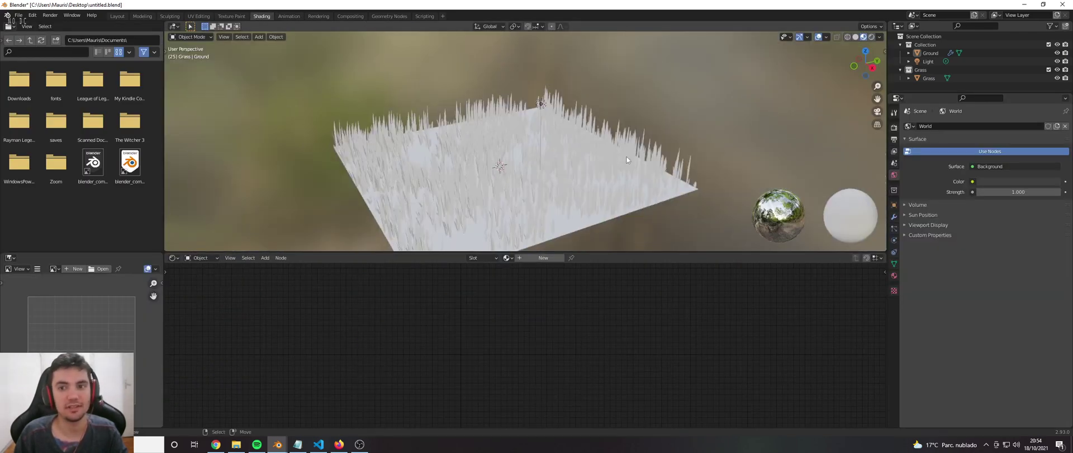
{"action": "left_click", "coordinate": [926, 78]}
{"action": "middle_click_drag", "start_coordinate": [615, 168], "coordinate": [592, 173]}
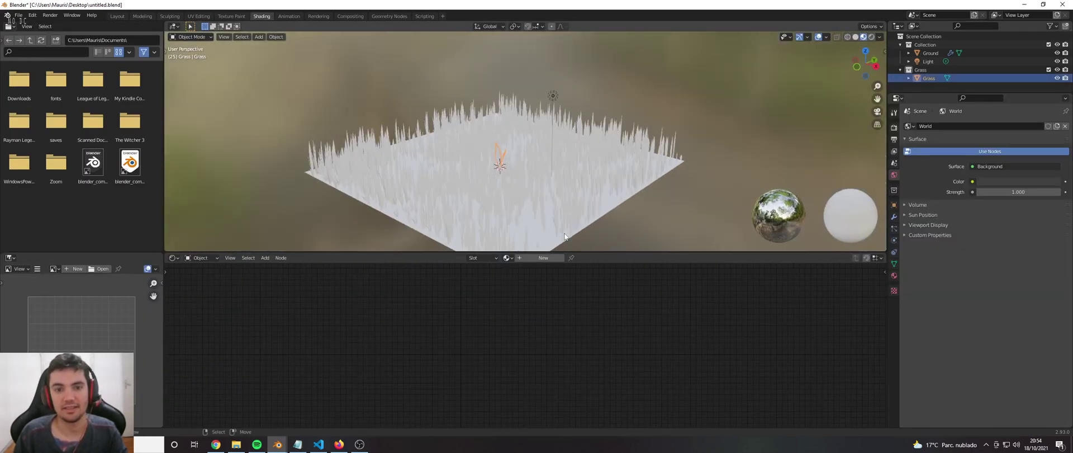
Create a new material for the Grass object and add a MixRGB node before the Principled BSDF, previewing its output
{"action": "left_click", "coordinate": [543, 258]}
{"action": "scroll", "coordinate": [582, 316], "scroll_direction": "down", "scroll_amount": 2}
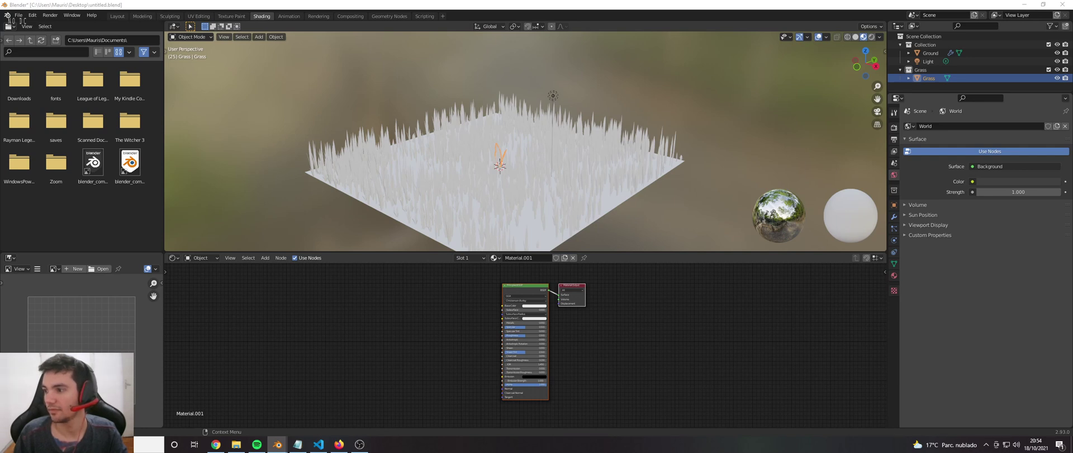
{"action": "mouse_move", "coordinate": [474, 297]}
{"action": "middle_mouse_down"}
{"action": "mouse_move", "coordinate": [489, 308]}
{"action": "mouse_move", "coordinate": [491, 293]}
{"action": "middle_mouse_up"}
{"action": "scroll", "coordinate": [491, 293], "scroll_direction": "up", "scroll_amount": 1}
{"action": "key", "text": "shift+a"}
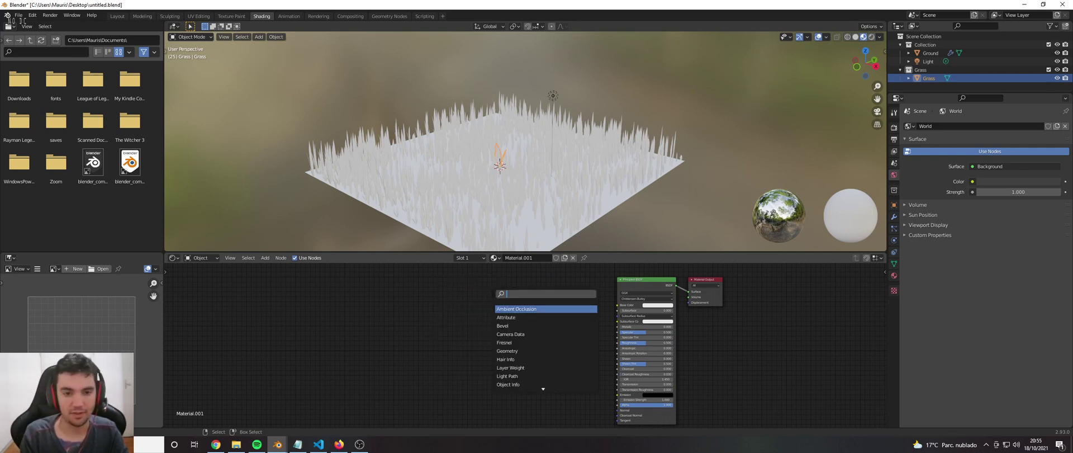
{"action": "type", "text": "mix"}
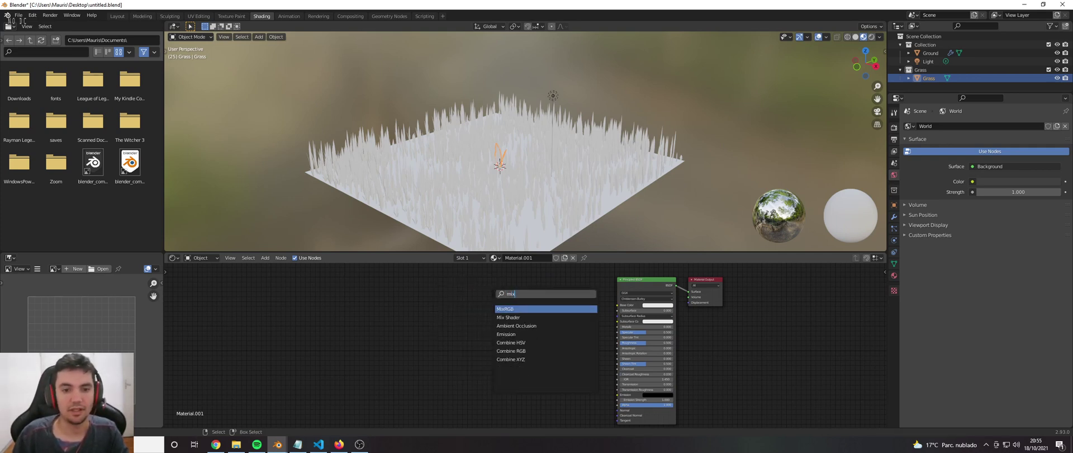
{"action": "key", "text": "Return"}
{"action": "left_click", "coordinate": [554, 294]}
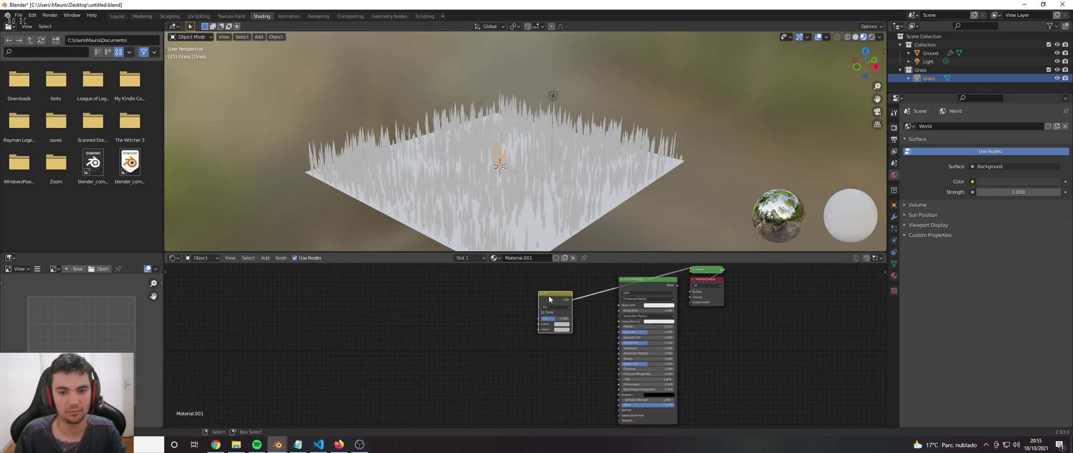
Add Texture Coordinate and Mapping nodes, delete the image texture that comes with them, and move the pair further from the Mix node
{"action": "key", "text": "ctrl+t"}
{"action": "left_click", "coordinate": [494, 289]}
{"action": "key", "text": "x"}
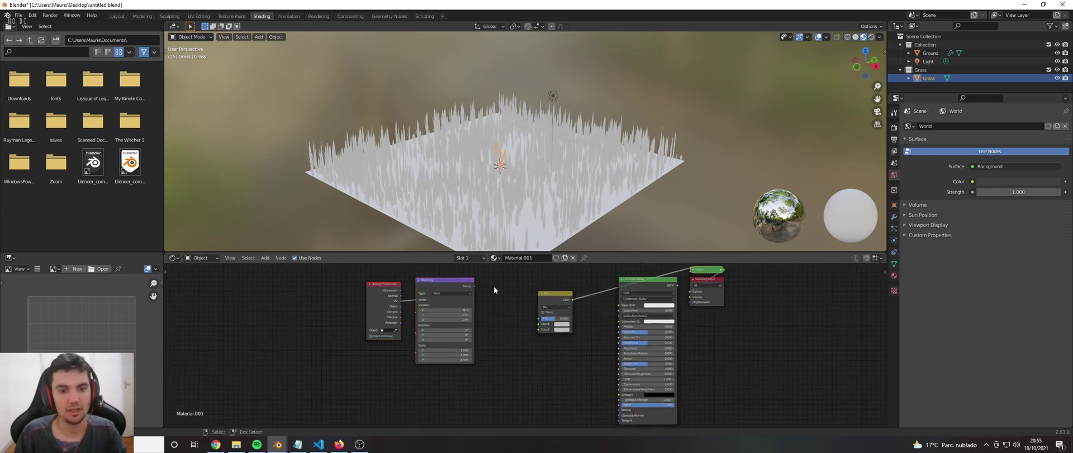
{"action": "left_click_drag", "start_coordinate": [399, 297], "coordinate": [428, 314]}
{"action": "key", "text": "g"}
{"action": "left_click", "coordinate": [330, 300]}
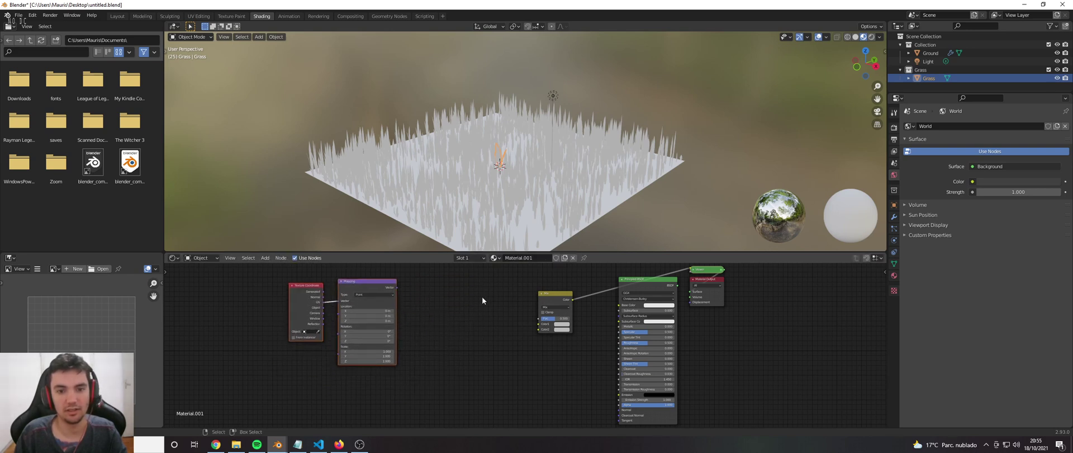
Enlarge the node editor area and reposition the Texture Coordinate and Mapping nodes to free space before the Mix node
{"action": "middle_click_drag", "start_coordinate": [484, 297], "coordinate": [478, 300]}
{"action": "scroll", "coordinate": [478, 304], "scroll_direction": "up", "scroll_amount": 1}
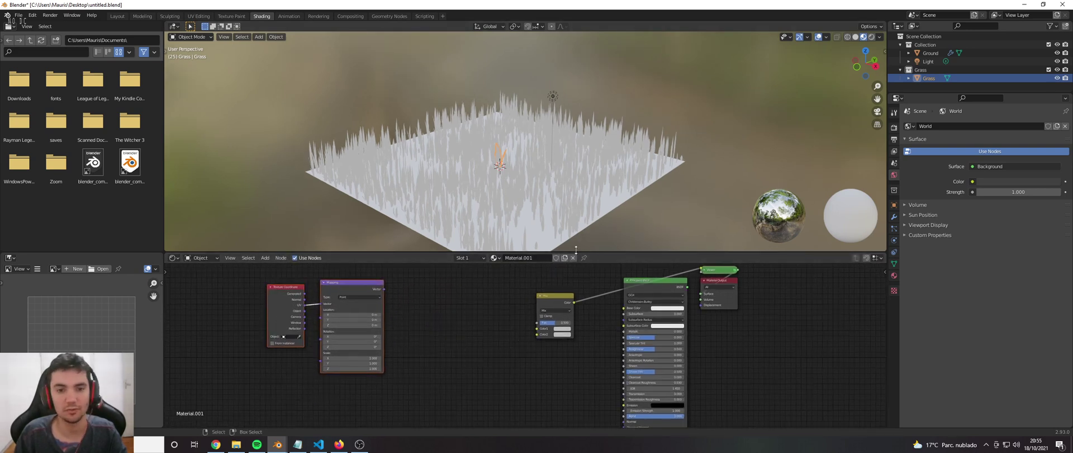
{"action": "left_click_drag", "start_coordinate": [607, 253], "coordinate": [607, 220]}
{"action": "scroll", "coordinate": [560, 165], "scroll_direction": "down", "scroll_amount": 2}
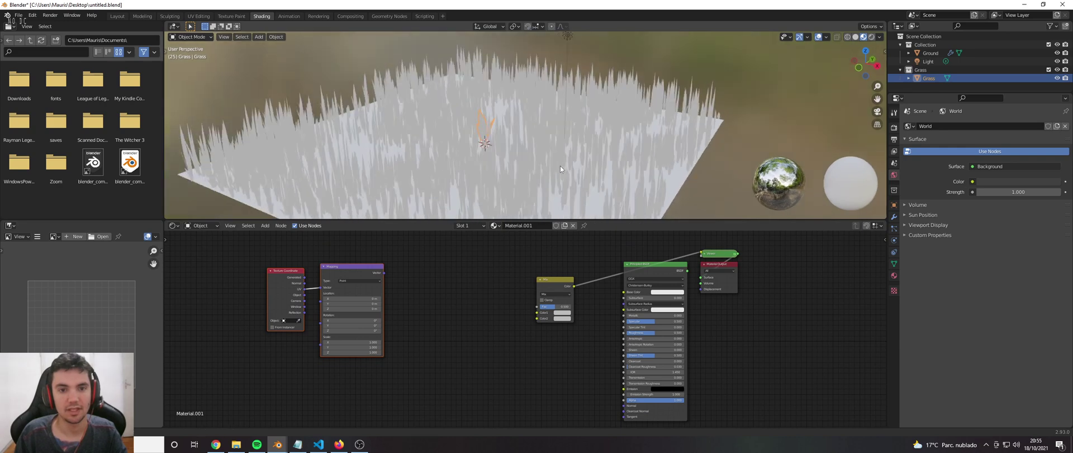
{"action": "scroll", "coordinate": [580, 186], "scroll_direction": "up", "scroll_amount": 2}
{"action": "scroll", "coordinate": [474, 306], "scroll_direction": "up", "scroll_amount": 2}
{"action": "key", "text": "g"}
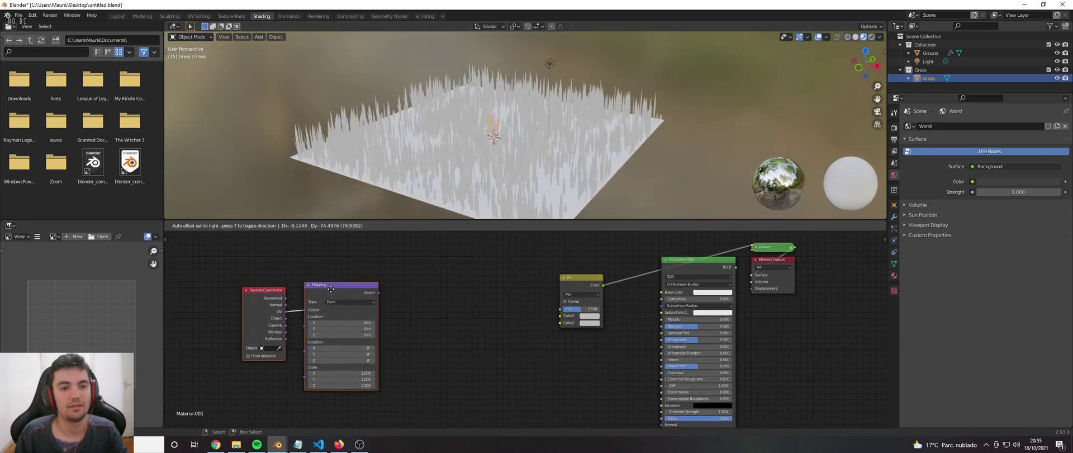
{"action": "left_click", "coordinate": [242, 280]}
{"action": "left_click", "coordinate": [242, 279]}
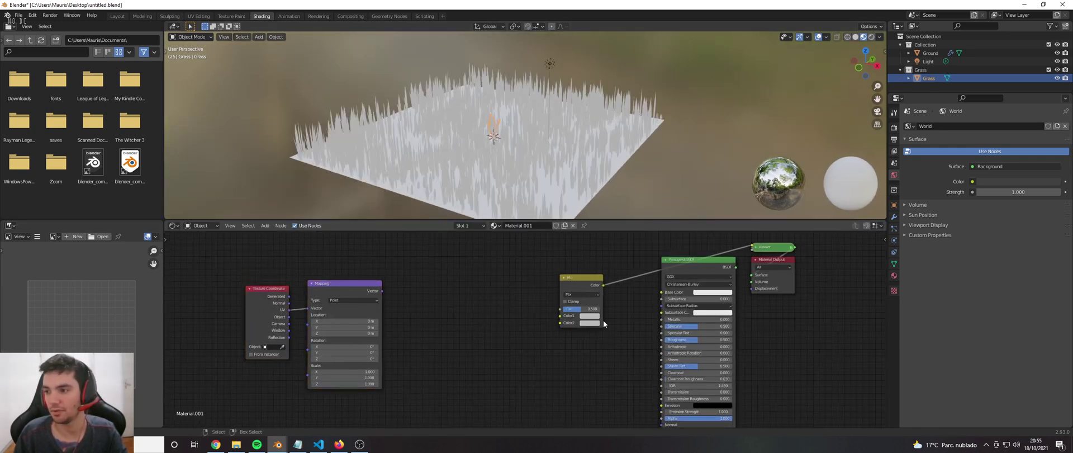
Move the Texture Coordinate node away from the Mapping node and link its Generated output to Mapping's Vector input
{"action": "left_click", "coordinate": [248, 290]}
{"action": "left_click_drag", "start_coordinate": [249, 292], "coordinate": [213, 304]}
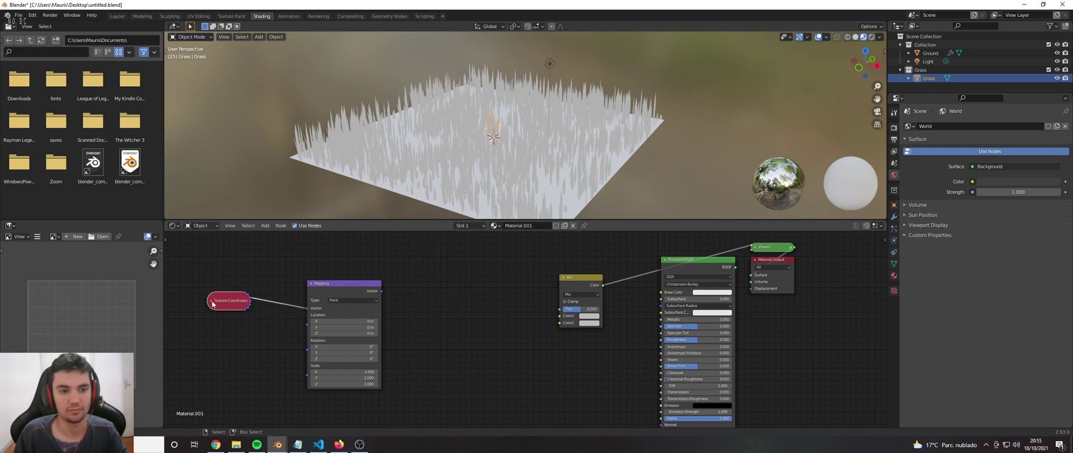
{"action": "left_click", "coordinate": [212, 301]}
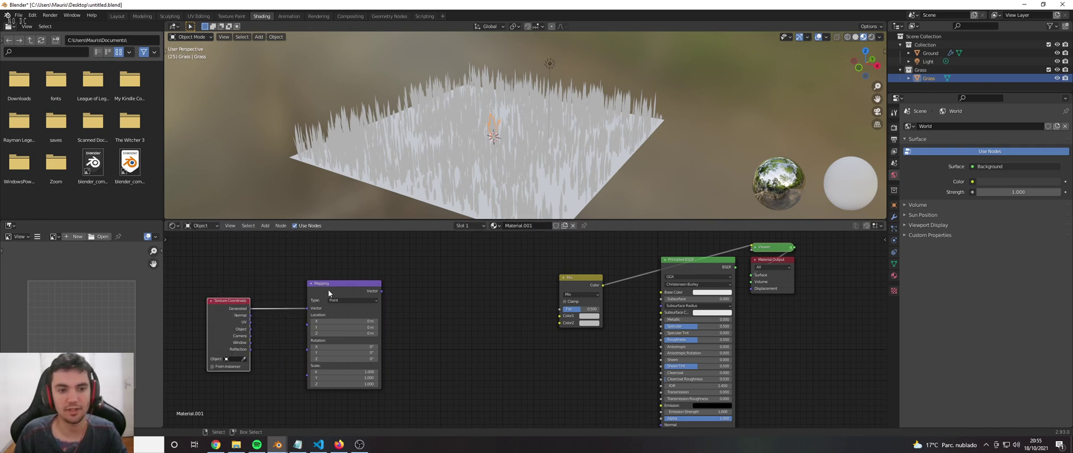
Add a Separate XYZ node after the Mapping node and connect Mapping's Vector output to its Vector input
{"action": "left_click_drag", "start_coordinate": [329, 291], "coordinate": [304, 289]}
{"action": "key", "text": "shift+a"}
{"action": "type", "text": "sep"}
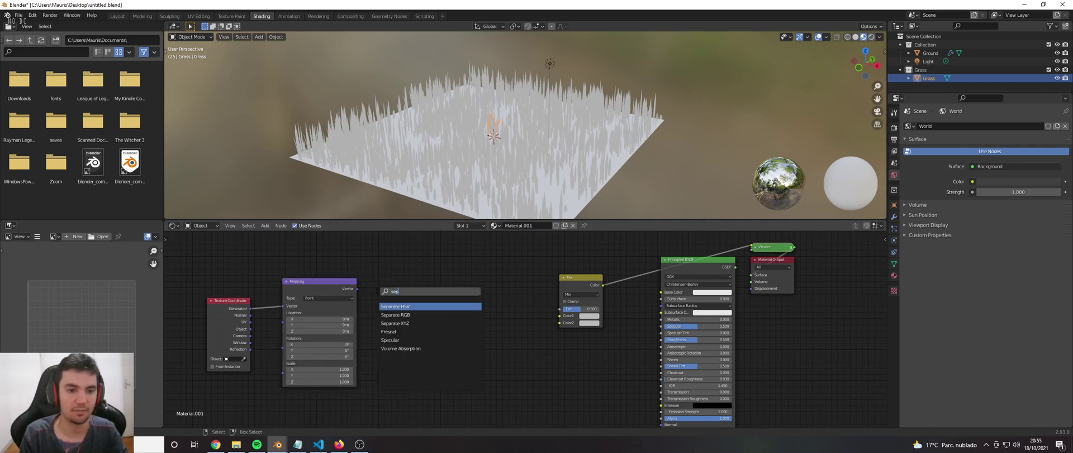
{"action": "key", "text": "Down"}
{"action": "key", "text": "Down"}
{"action": "key", "text": "Return"}
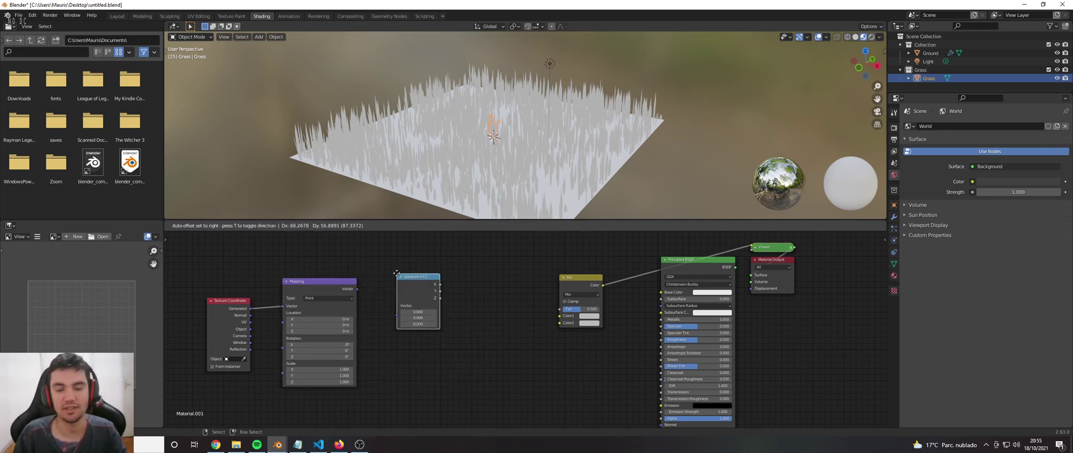
{"action": "left_click", "coordinate": [413, 296]}
{"action": "scroll", "coordinate": [469, 274], "scroll_direction": "up", "scroll_amount": 1}
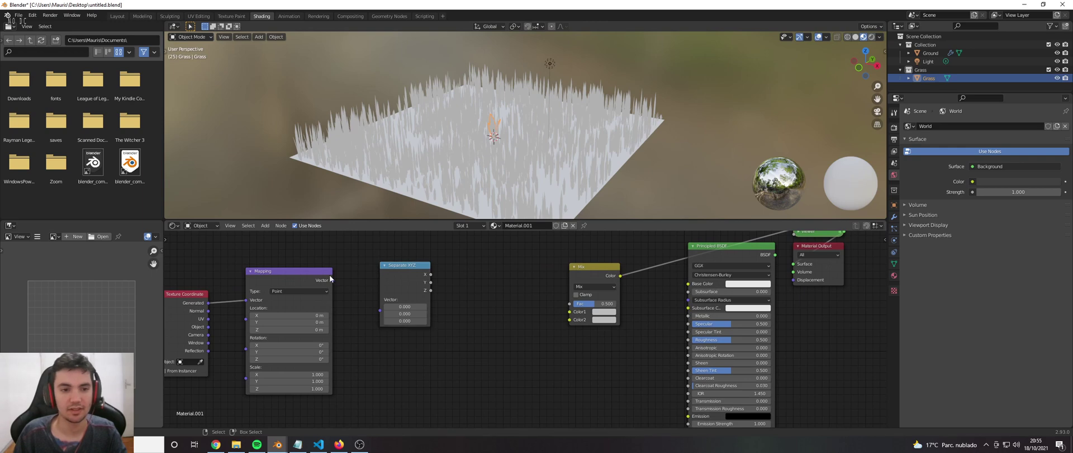
{"action": "left_click_drag", "start_coordinate": [332, 280], "coordinate": [368, 328]}
Add a ColorRamp node after Separate XYZ and connect the Z output to its Fac input
{"action": "scroll", "coordinate": [460, 303], "scroll_direction": "down", "scroll_amount": 2}
{"action": "key", "text": "shift+a"}
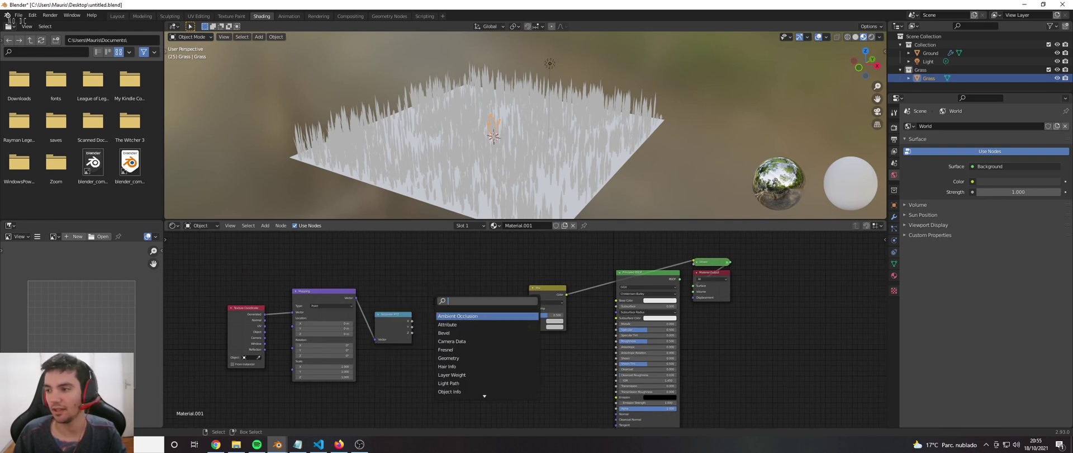
{"action": "type", "text": "colr"}
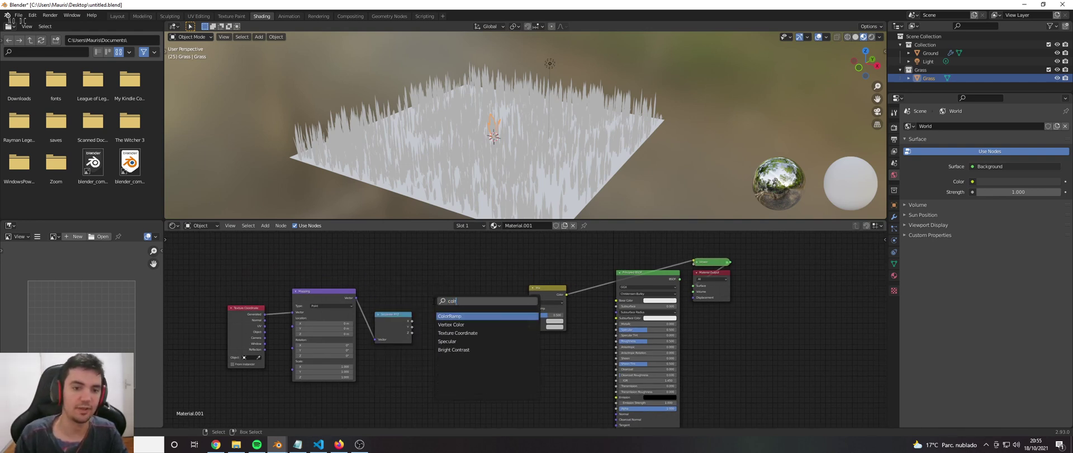
{"action": "key", "text": "Return"}
{"action": "left_click", "coordinate": [423, 273]}
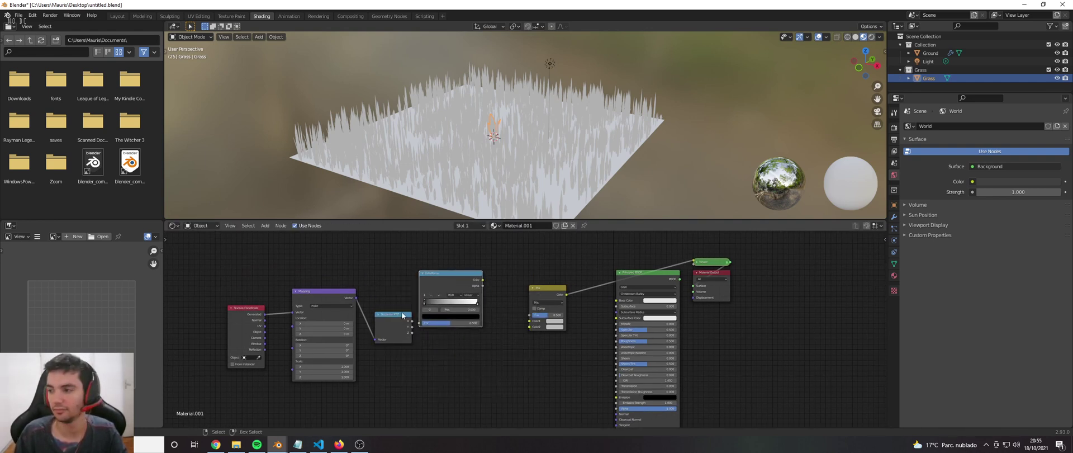
{"action": "scroll", "coordinate": [388, 341], "scroll_direction": "up", "scroll_amount": 2}
{"action": "scroll", "coordinate": [388, 339], "scroll_direction": "up", "scroll_amount": 3}
{"action": "mouse_move", "coordinate": [412, 335]}
{"action": "left_mouse_down"}
{"action": "mouse_move", "coordinate": [428, 326]}
{"action": "mouse_move", "coordinate": [398, 333]}
{"action": "left_mouse_up"}
{"action": "left_click_drag", "start_coordinate": [410, 328], "coordinate": [431, 317]}
{"action": "left_click", "coordinate": [452, 247]}
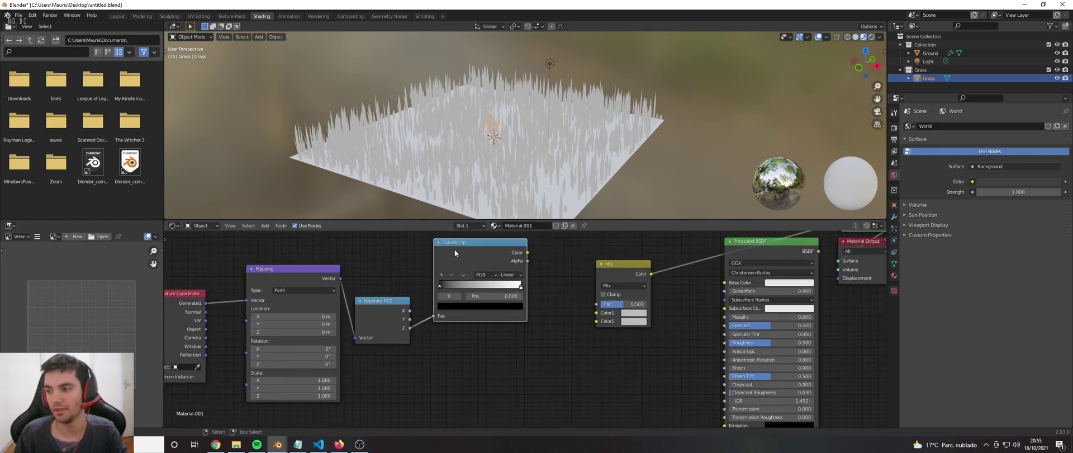
Duplicate the ColorRamp below the original and connect Separate XYZ's Z output to the copy's Fac input
{"action": "key", "text": "shift+d"}
{"action": "left_click", "coordinate": [447, 346]}
{"action": "scroll", "coordinate": [420, 336], "scroll_direction": "down", "scroll_amount": 1}
{"action": "left_click", "coordinate": [412, 332]}
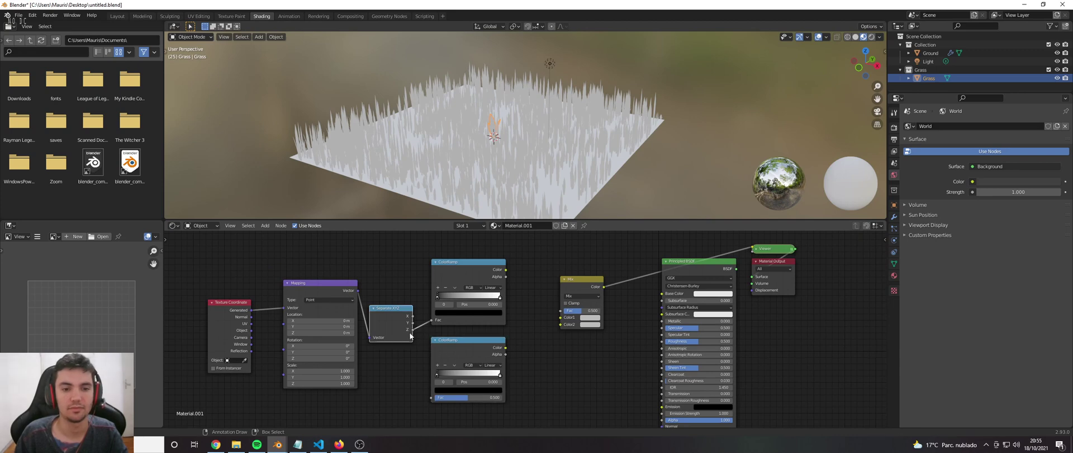
{"action": "left_click_drag", "start_coordinate": [435, 397], "coordinate": [435, 398]}
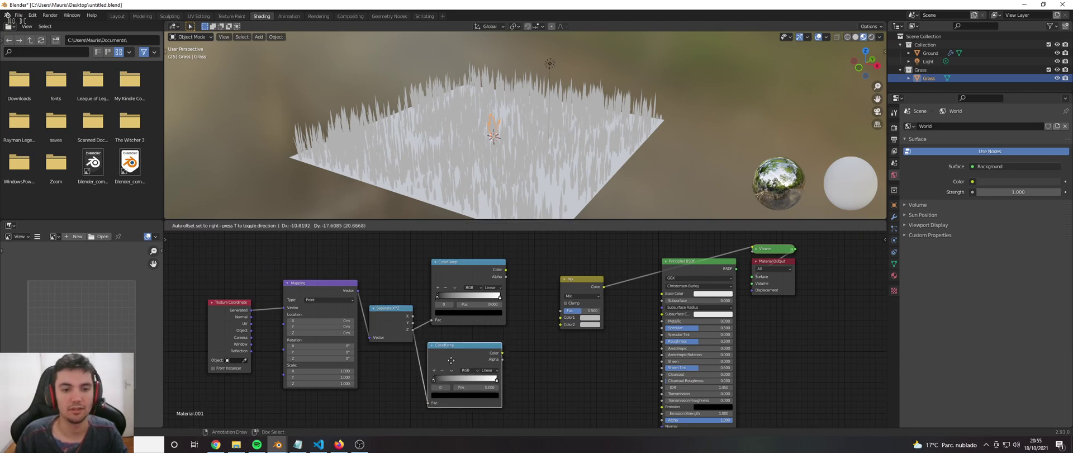
Move the black stop of the upper ColorRamp to position 0.182
{"action": "scroll", "coordinate": [460, 299], "scroll_direction": "up", "scroll_amount": 2}
{"action": "left_click_drag", "start_coordinate": [429, 298], "coordinate": [434, 301]}
{"action": "scroll", "coordinate": [448, 305], "scroll_direction": "down", "scroll_amount": 1}
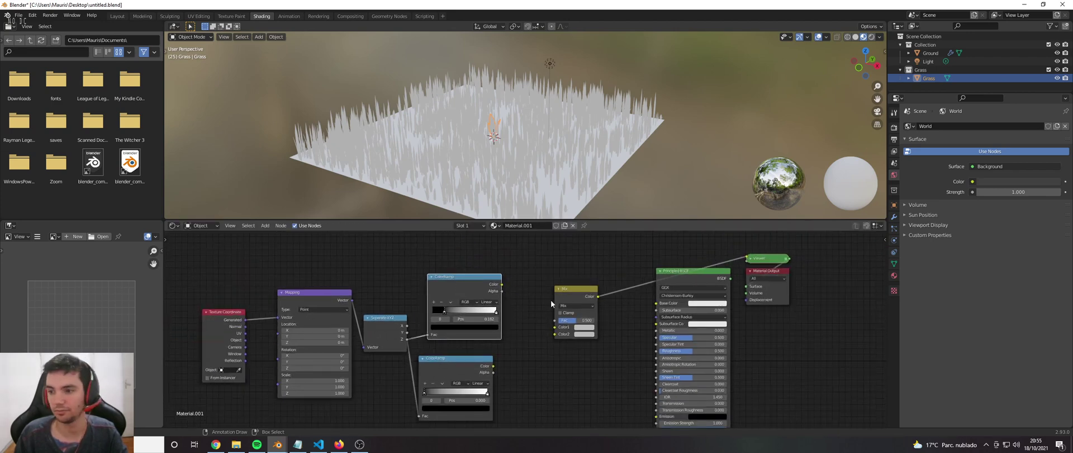
Move the Mix node next to the upper ColorRamp and link the ramp's Color output to the Mix Fac input
{"action": "left_click_drag", "start_coordinate": [578, 290], "coordinate": [522, 331]}
{"action": "scroll", "coordinate": [501, 292], "scroll_direction": "up", "scroll_amount": 1}
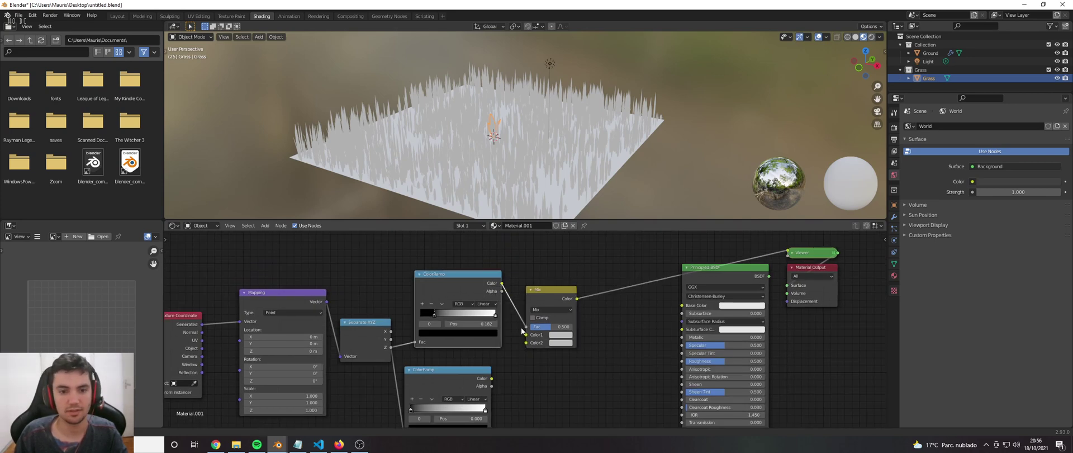
{"action": "scroll", "coordinate": [394, 313], "scroll_direction": "down", "scroll_amount": 2}
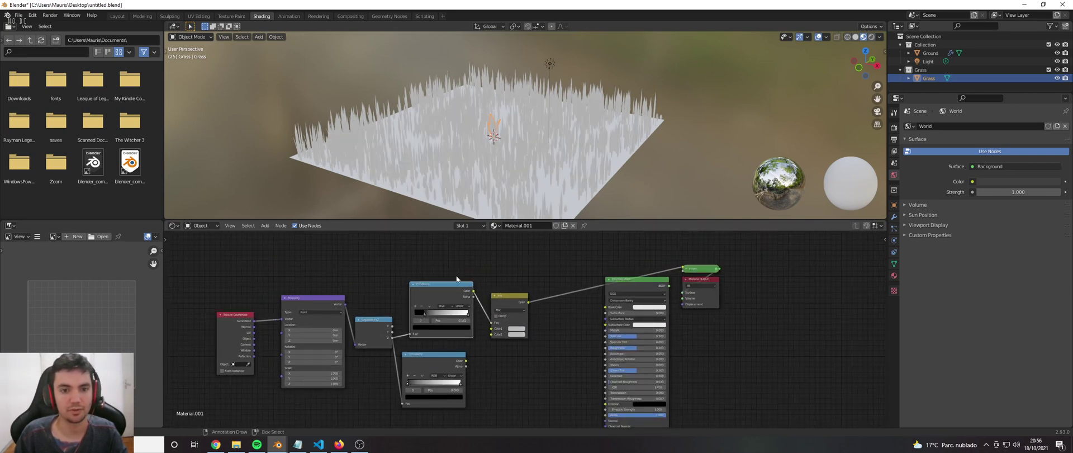
Preview the upper ColorRamp's output on the grass and examine the gradient along the blades from the side
{"action": "left_click", "coordinate": [441, 292], "text": "ctrl+shift"}
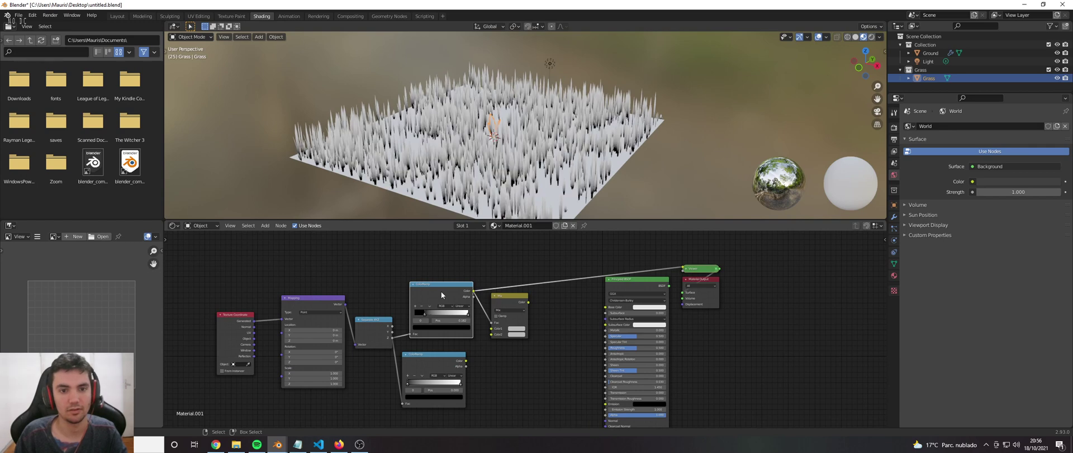
{"action": "mouse_move", "coordinate": [514, 143]}
{"action": "middle_mouse_down"}
{"action": "mouse_move", "coordinate": [549, 129]}
{"action": "mouse_move", "coordinate": [446, 115]}
{"action": "middle_mouse_up"}
{"action": "scroll", "coordinate": [472, 117], "scroll_direction": "up", "scroll_amount": 4}
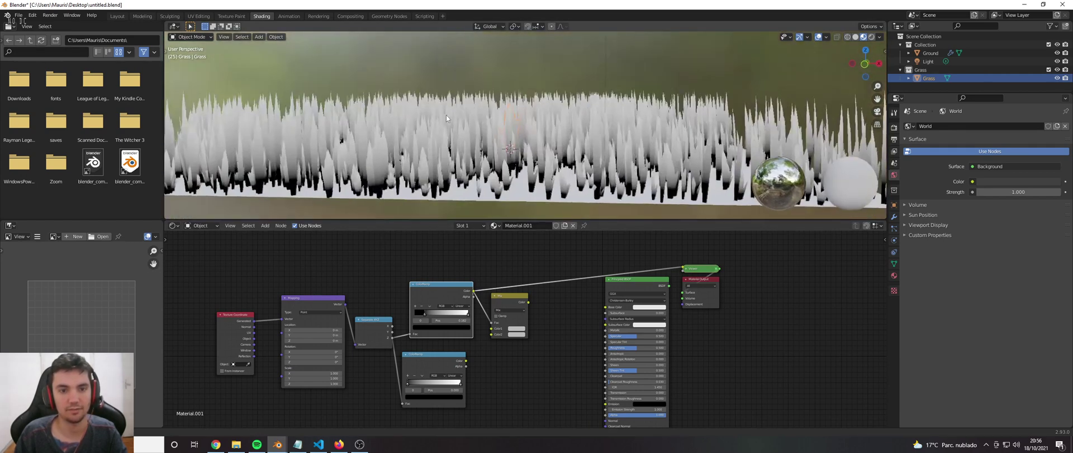
{"action": "scroll", "coordinate": [475, 296], "scroll_direction": "up", "scroll_amount": 4}
Try the Ease and B-Spline interpolations on the upper ColorRamp, then return it to Linear
{"action": "left_click", "coordinate": [463, 298]}
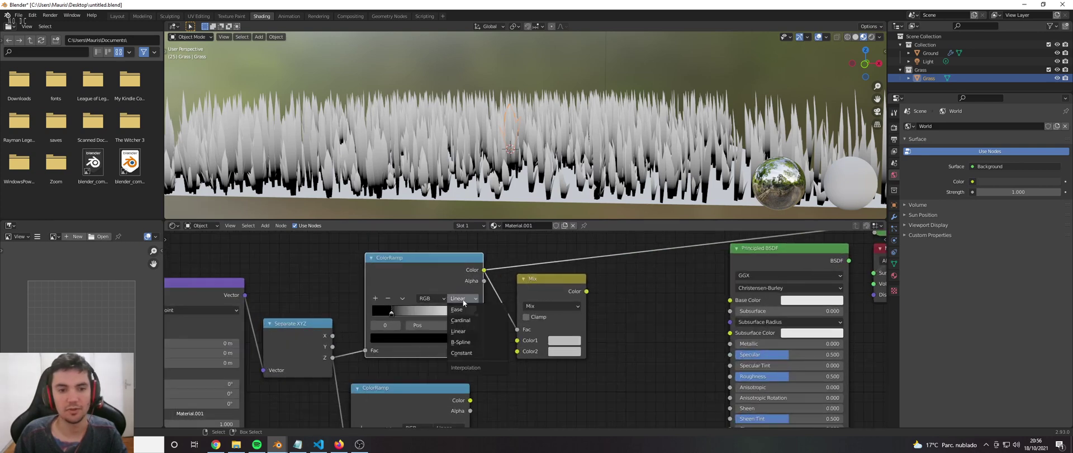
{"action": "left_click", "coordinate": [464, 309]}
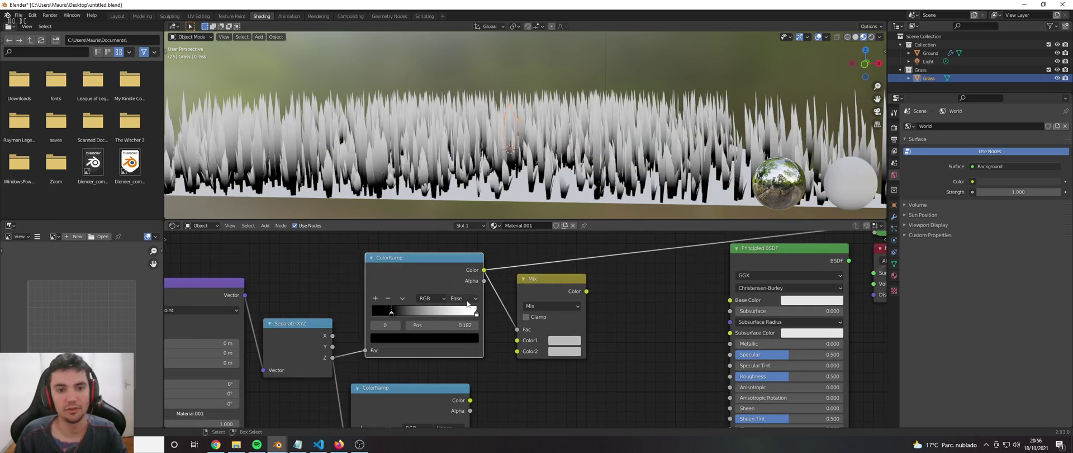
{"action": "left_click", "coordinate": [468, 300]}
{"action": "left_click", "coordinate": [462, 342]}
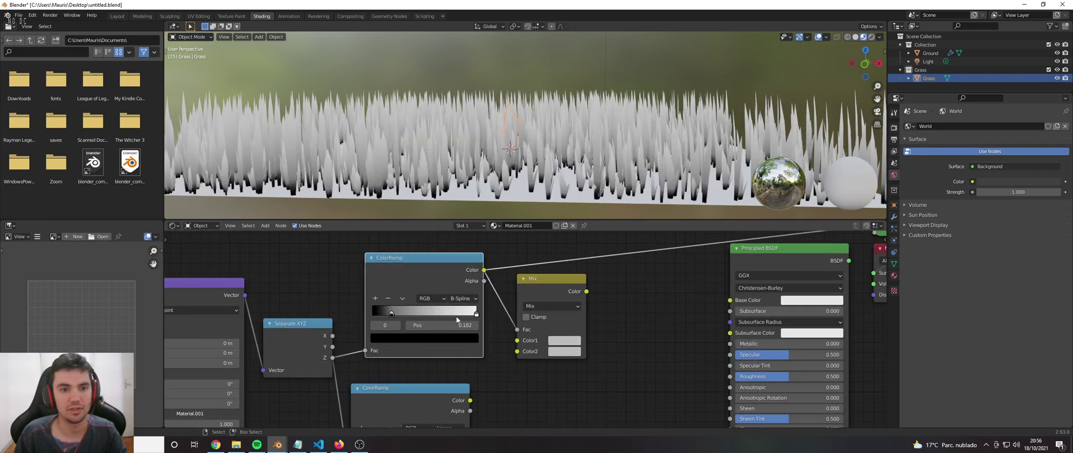
{"action": "left_click", "coordinate": [463, 299]}
{"action": "left_click", "coordinate": [463, 331]}
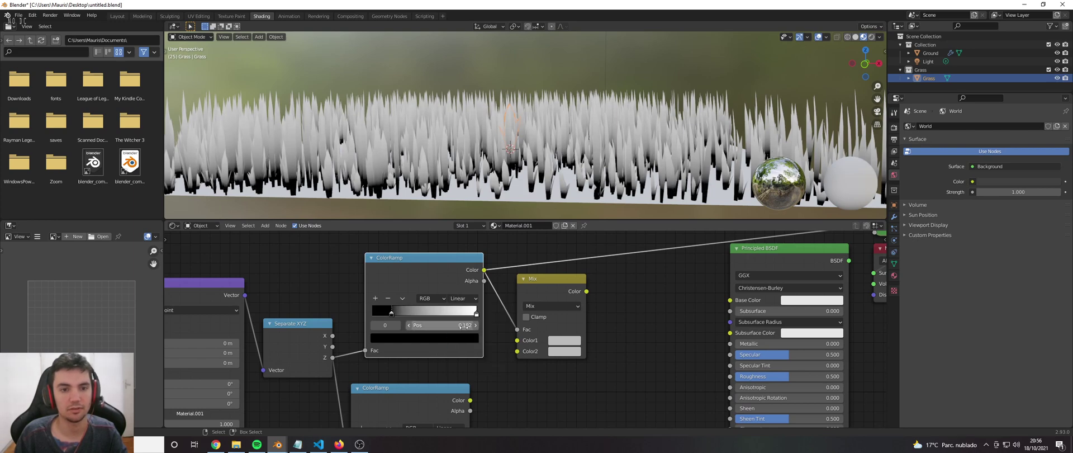
Check the whole grass field with the gradient preview and save the file
{"action": "scroll", "coordinate": [441, 180], "scroll_direction": "down", "scroll_amount": 6}
{"action": "middle_click_drag", "start_coordinate": [443, 168], "coordinate": [438, 190]}
{"action": "scroll", "coordinate": [439, 185], "scroll_direction": "up", "scroll_amount": 1}
{"action": "key", "text": "ctrl+s"}
{"action": "scroll", "coordinate": [438, 185], "scroll_direction": "down", "scroll_amount": 1}
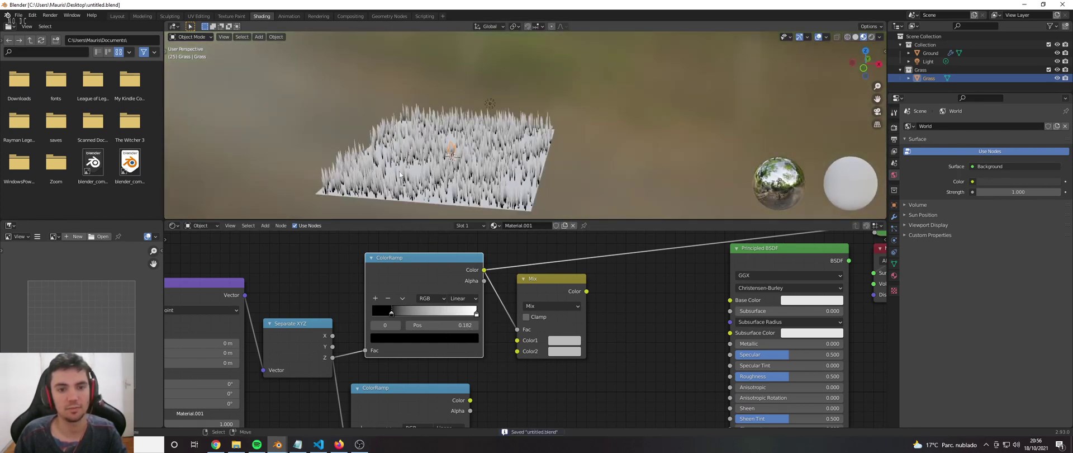
Space out the shader nodes by repositioning the Mix, Material Output, Principled BSDF and lower ColorRamp nodes
{"action": "scroll", "coordinate": [470, 301], "scroll_direction": "down", "scroll_amount": 2}
{"action": "scroll", "coordinate": [469, 297], "scroll_direction": "down", "scroll_amount": 7}
{"action": "scroll", "coordinate": [474, 344], "scroll_direction": "up", "scroll_amount": 5}
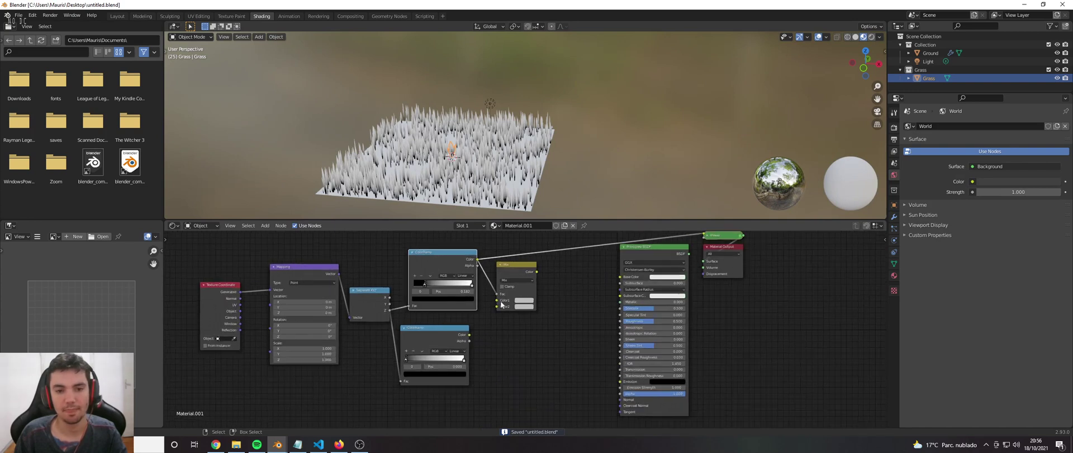
{"action": "left_click", "coordinate": [513, 268]}
{"action": "left_click_drag", "start_coordinate": [514, 268], "coordinate": [520, 282]}
{"action": "middle_click_drag", "start_coordinate": [510, 290], "coordinate": [477, 303]}
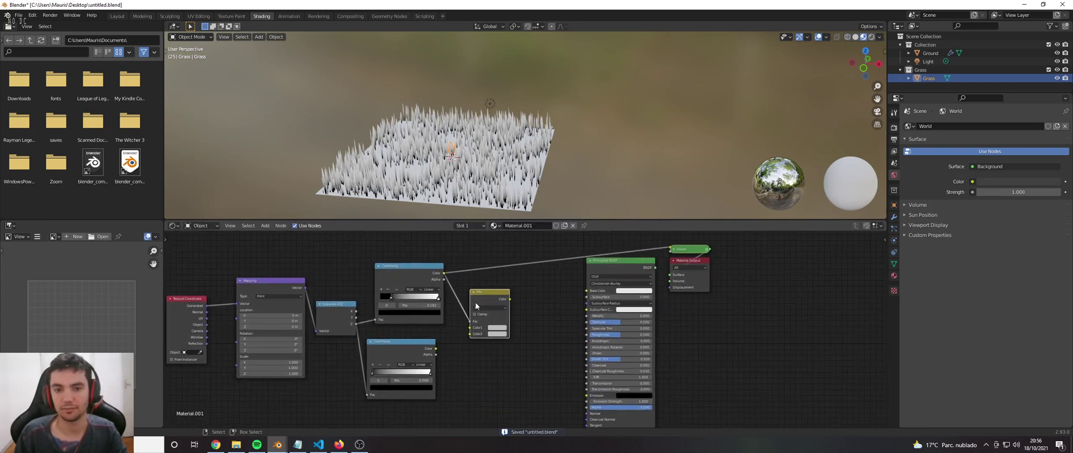
{"action": "left_click_drag", "start_coordinate": [685, 261], "coordinate": [756, 268]}
{"action": "left_click_drag", "start_coordinate": [632, 260], "coordinate": [688, 272]}
{"action": "middle_click_drag", "start_coordinate": [555, 291], "coordinate": [594, 284]}
{"action": "left_click_drag", "start_coordinate": [446, 335], "coordinate": [460, 357]}
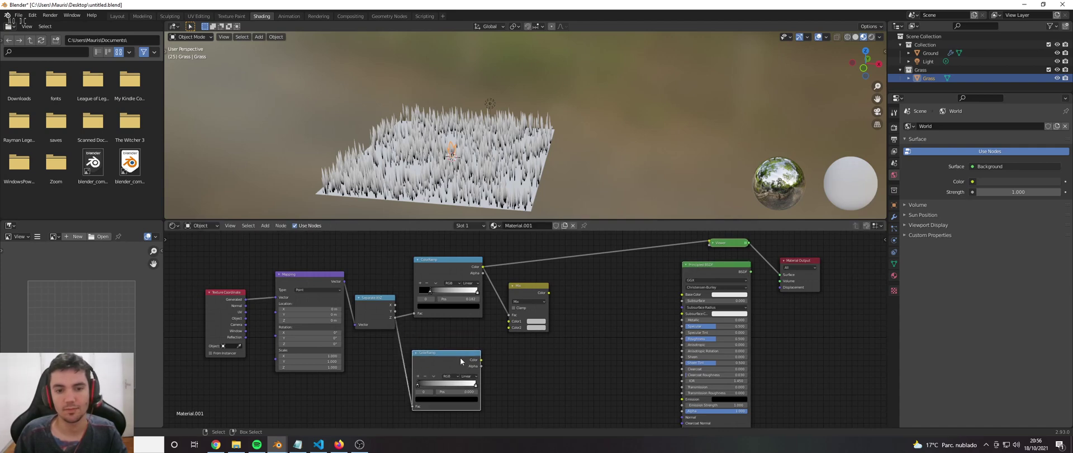
{"action": "scroll", "coordinate": [460, 358], "scroll_direction": "down", "scroll_amount": 1}
{"action": "scroll", "coordinate": [456, 341], "scroll_direction": "up", "scroll_amount": 2}
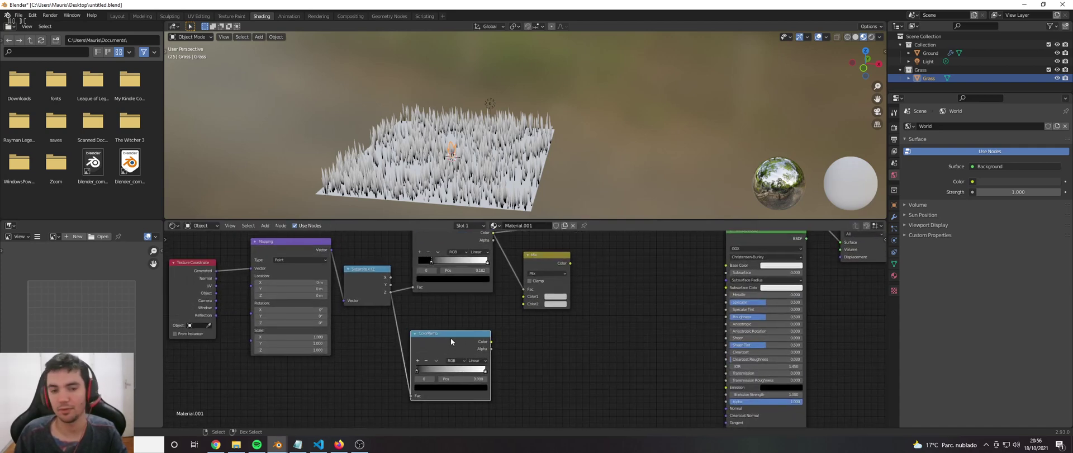
Add an Object Info node in the empty area above the existing shader nodes
{"action": "scroll", "coordinate": [424, 367], "scroll_direction": "down", "scroll_amount": 4}
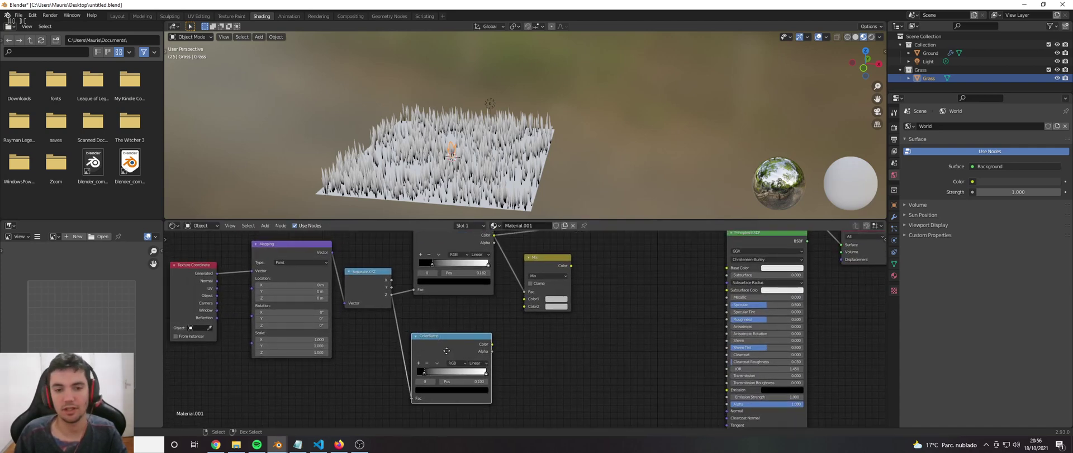
{"action": "middle_click_drag", "start_coordinate": [432, 307], "coordinate": [437, 348]}
{"action": "scroll", "coordinate": [430, 336], "scroll_direction": "up", "scroll_amount": 2}
{"action": "middle_click_drag", "start_coordinate": [411, 172], "coordinate": [442, 160]}
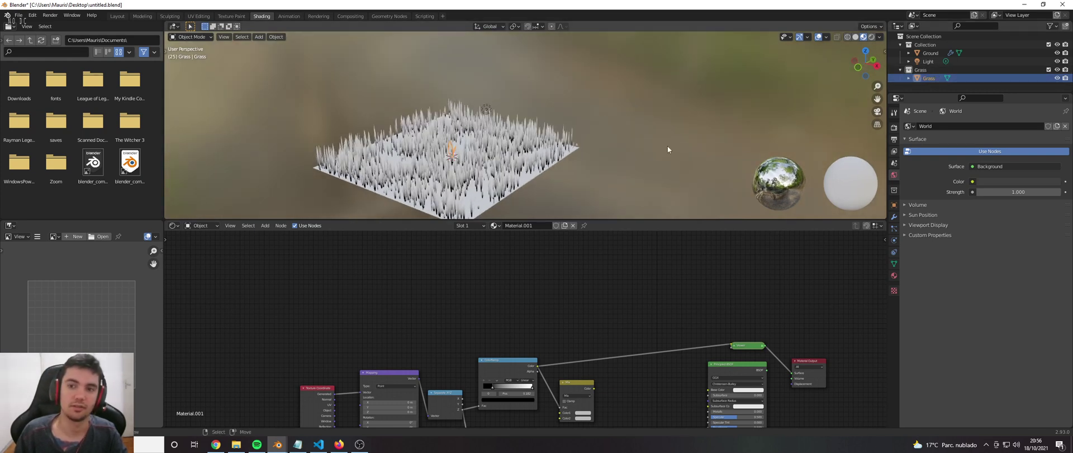
{"action": "scroll", "coordinate": [395, 300], "scroll_direction": "down", "scroll_amount": 2}
{"action": "middle_click_drag", "start_coordinate": [370, 345], "coordinate": [399, 296]}
{"action": "scroll", "coordinate": [390, 289], "scroll_direction": "up", "scroll_amount": 2}
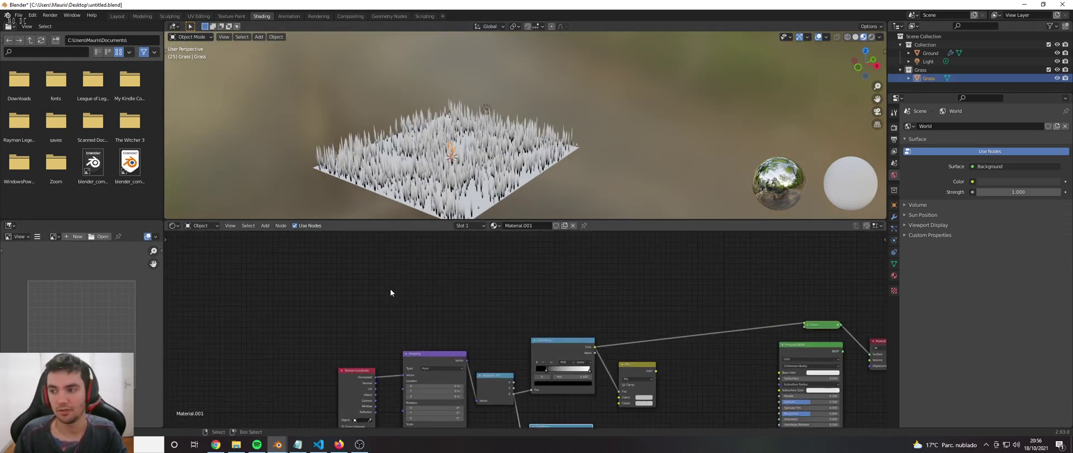
{"action": "key", "text": "shift+a"}
{"action": "type", "text": "object"}
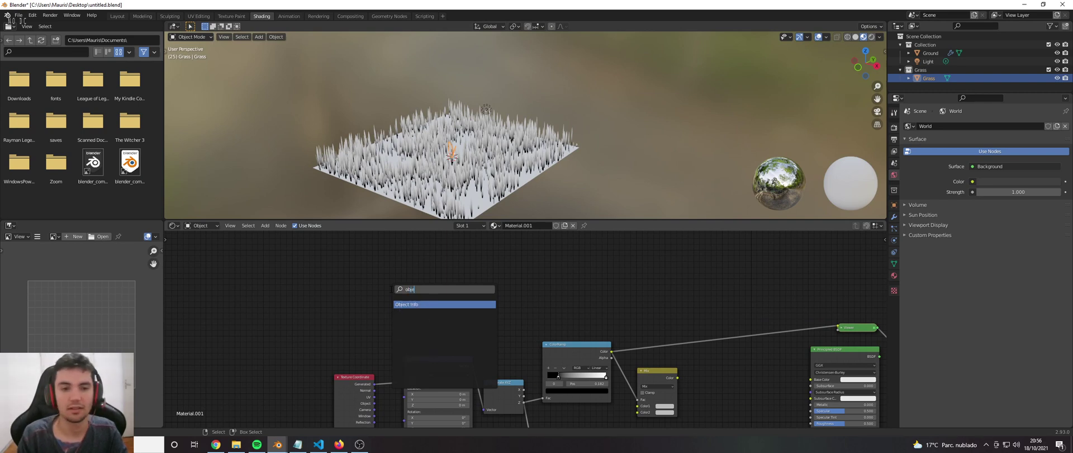
{"action": "key", "text": "Return"}
{"action": "scroll", "coordinate": [420, 289], "scroll_direction": "up", "scroll_amount": 1}
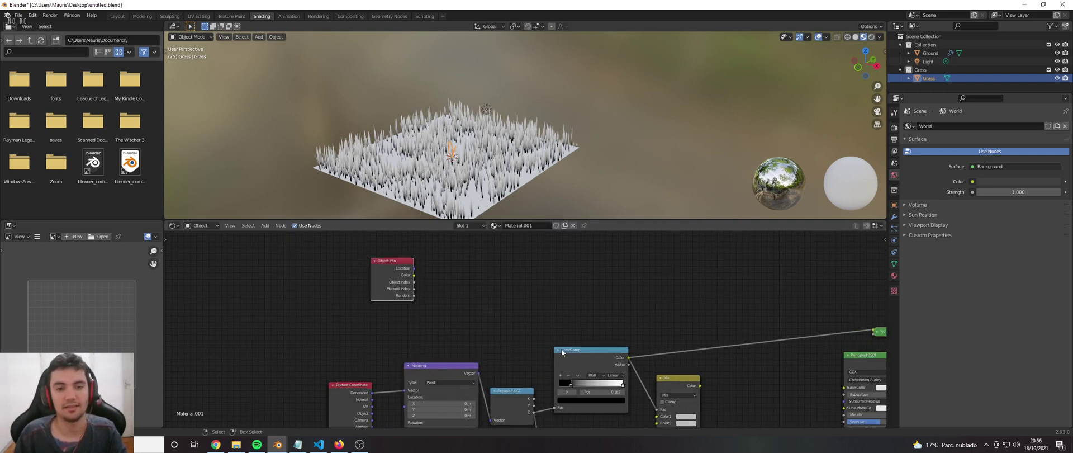
Duplicate the upper ColorRamp next to Object Info and connect Object Info's Random output to the copy's Fac input
{"action": "left_click", "coordinate": [571, 357]}
{"action": "key", "text": "shift+d"}
{"action": "scroll", "coordinate": [430, 271], "scroll_direction": "up", "scroll_amount": 1}
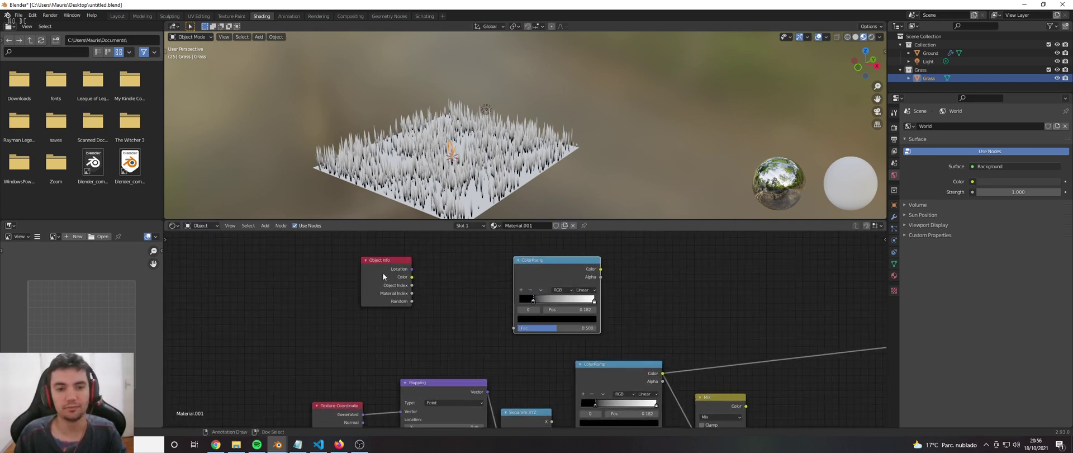
{"action": "left_click_drag", "start_coordinate": [379, 308], "coordinate": [517, 328]}
Add a Noise Texture node beyond the duplicated ColorRamp and shift the ramp closer to Object Info
{"action": "key", "text": "shift+a"}
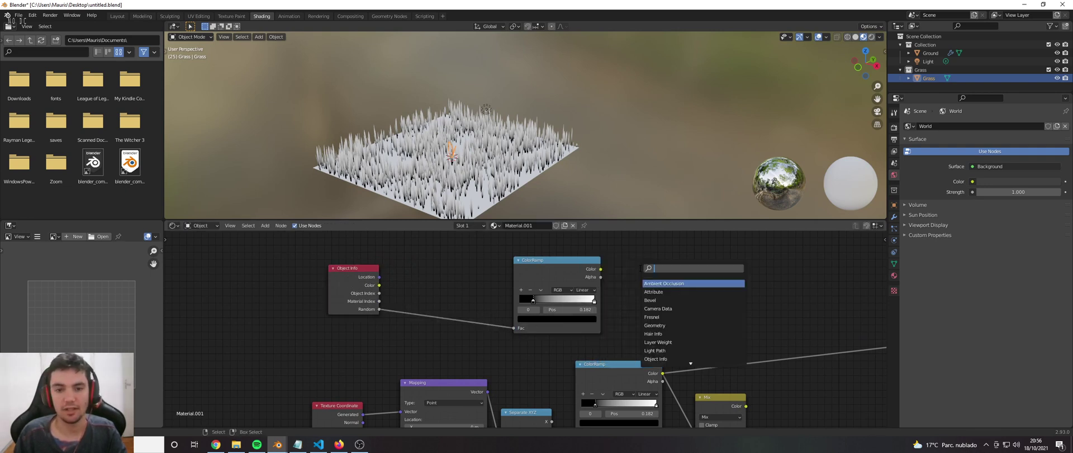
{"action": "type", "text": "noise"}
{"action": "key", "text": "Down"}
{"action": "key", "text": "Return"}
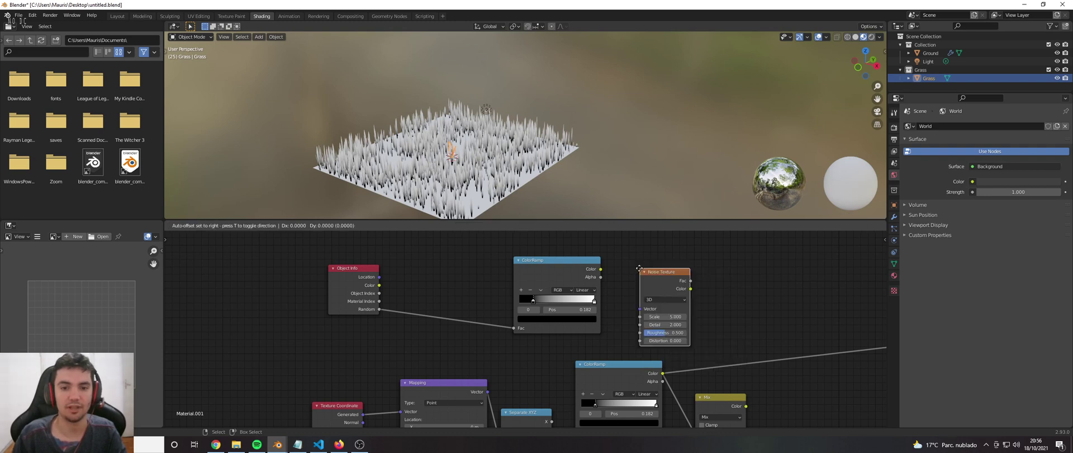
{"action": "left_click", "coordinate": [502, 258]}
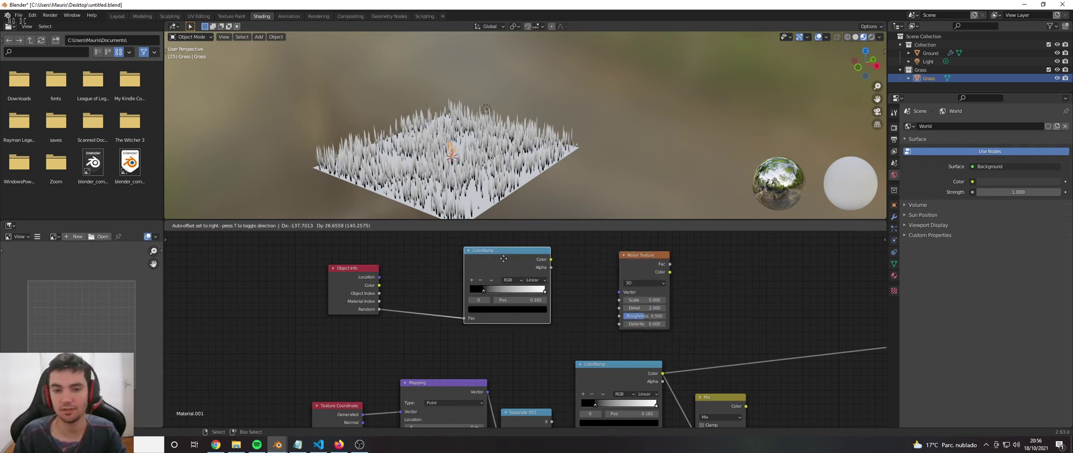
Duplicate the Mapping node and insert the copy between Object Info and the duplicated ColorRamp
{"action": "scroll", "coordinate": [480, 300], "scroll_direction": "down", "scroll_amount": 2}
{"action": "key", "text": "shift+d"}
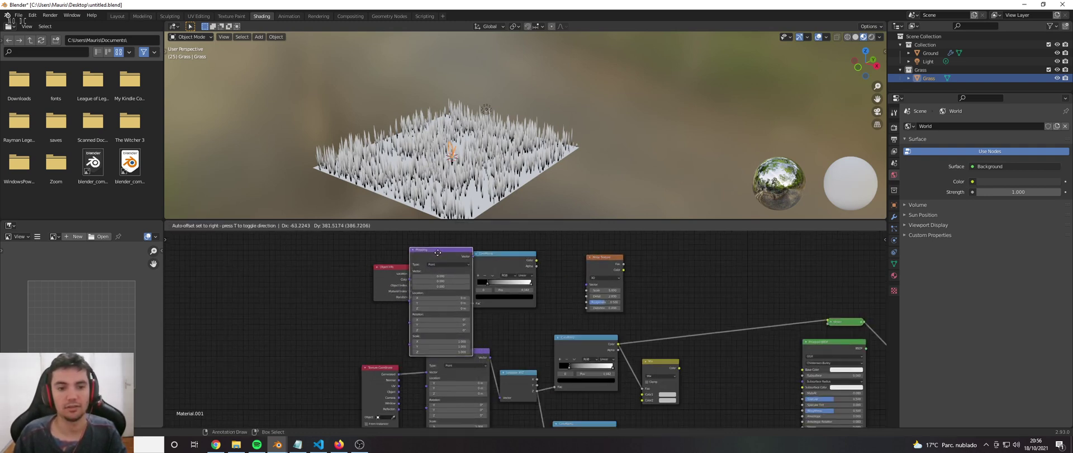
{"action": "left_click", "coordinate": [460, 242]}
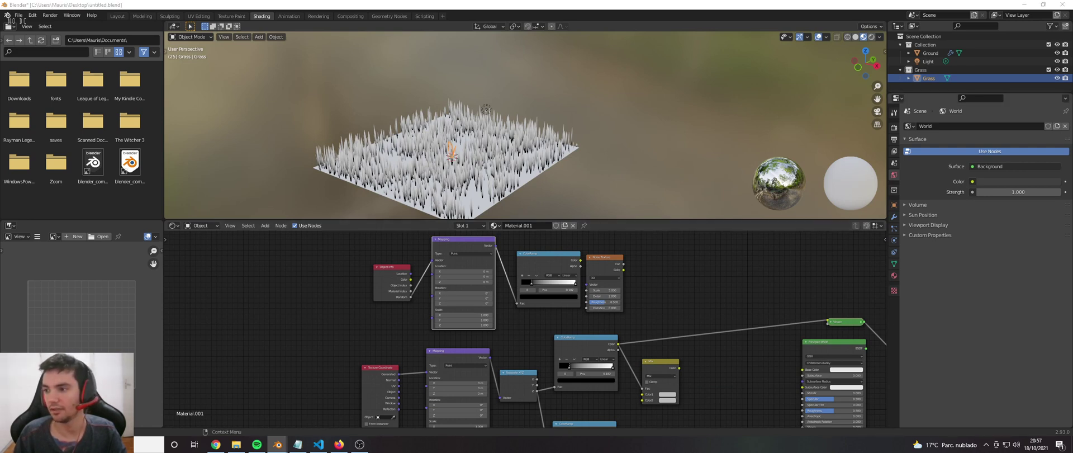
Space out Object Info, the new Mapping and the new ColorRamp, and move the ramp's white stop to 0.914
{"action": "left_click_drag", "start_coordinate": [397, 277], "coordinate": [350, 279]}
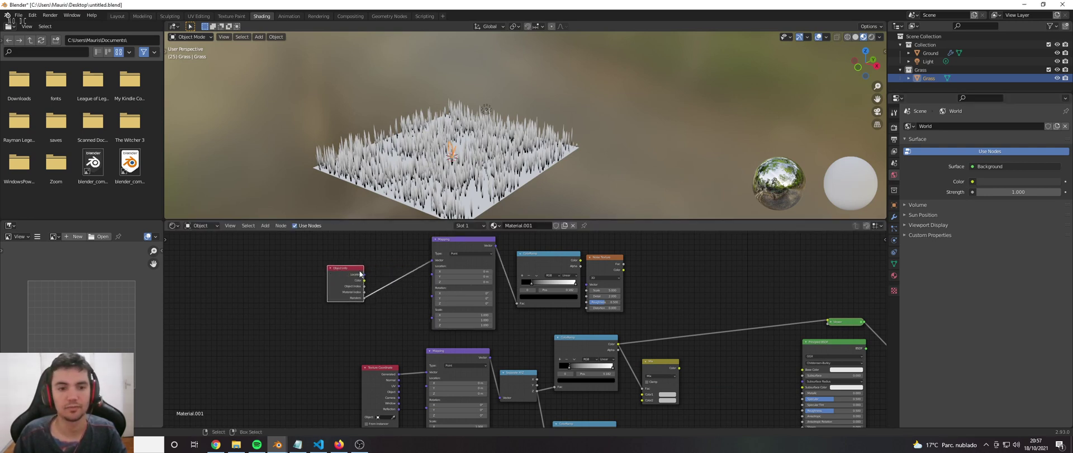
{"action": "left_click_drag", "start_coordinate": [462, 242], "coordinate": [430, 240]}
{"action": "left_click_drag", "start_coordinate": [532, 263], "coordinate": [505, 261]}
{"action": "scroll", "coordinate": [515, 283], "scroll_direction": "up", "scroll_amount": 1}
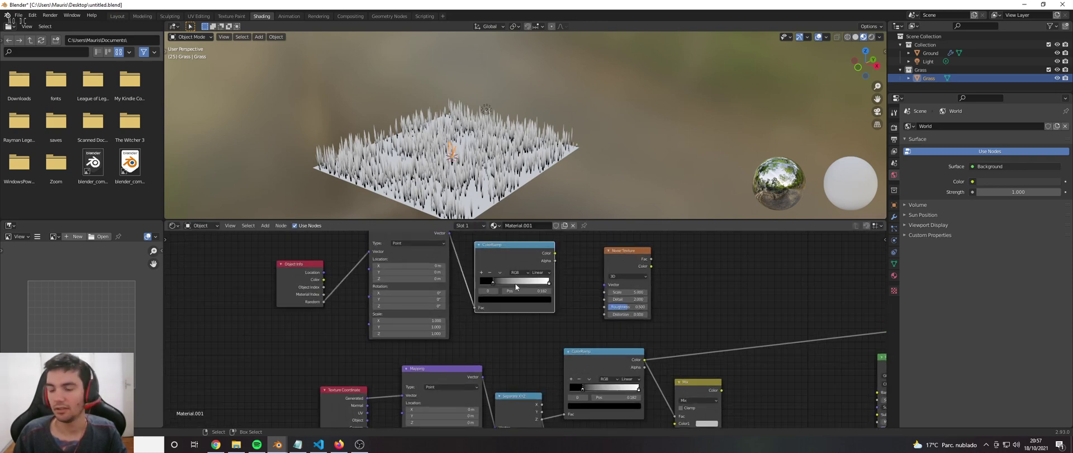
{"action": "left_click_drag", "start_coordinate": [547, 284], "coordinate": [543, 284]}
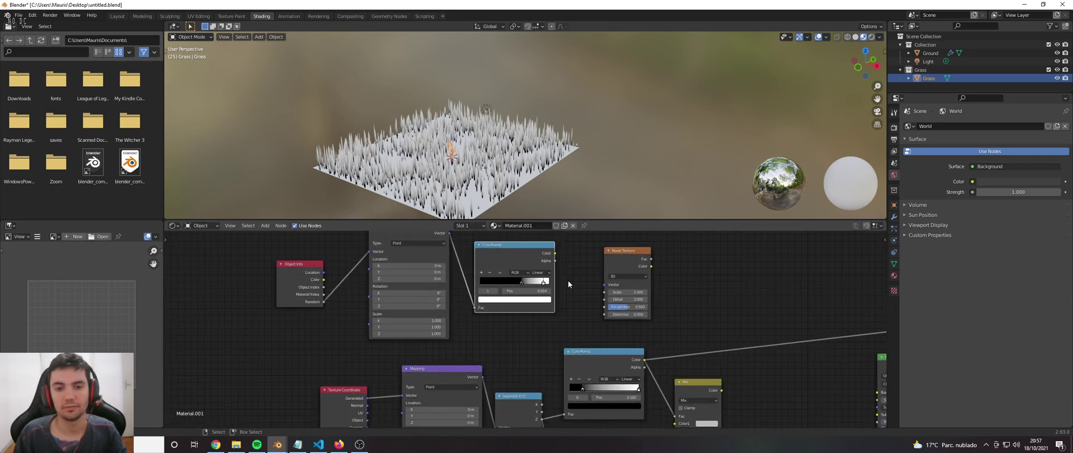
Place the Noise Texture beside the new ColorRamp, switch it to 4D and set its Scale to 2
{"action": "left_click_drag", "start_coordinate": [609, 251], "coordinate": [581, 247]}
{"action": "left_click", "coordinate": [595, 274]}
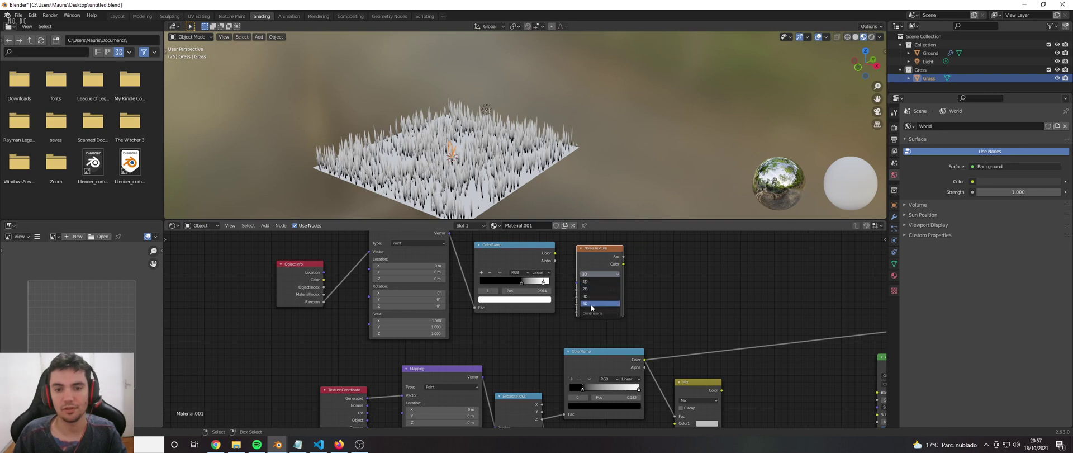
{"action": "scroll", "coordinate": [604, 314], "scroll_direction": "up", "scroll_amount": 1}
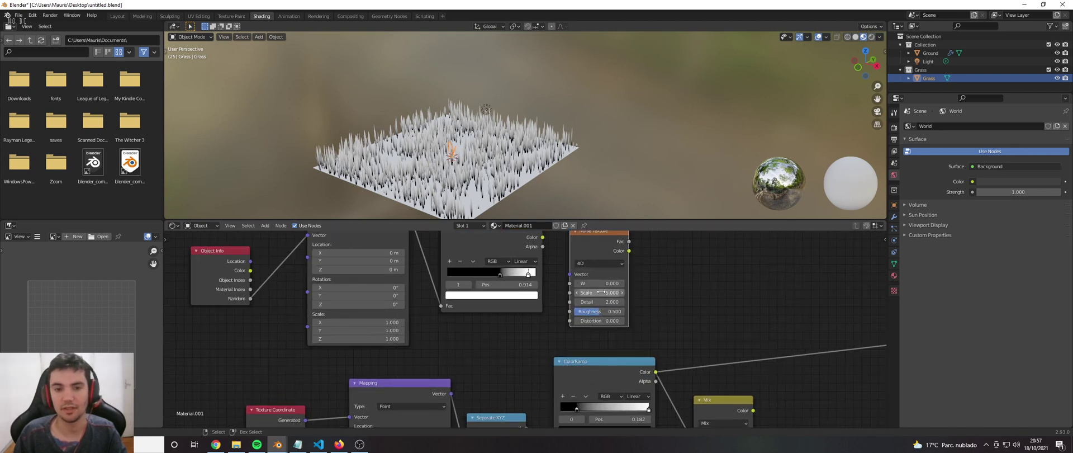
{"action": "left_click", "coordinate": [602, 297]}
{"action": "type", "text": "5.0"}
{"action": "key", "text": "Return"}
{"action": "scroll", "coordinate": [545, 311], "scroll_direction": "up", "scroll_amount": 3}
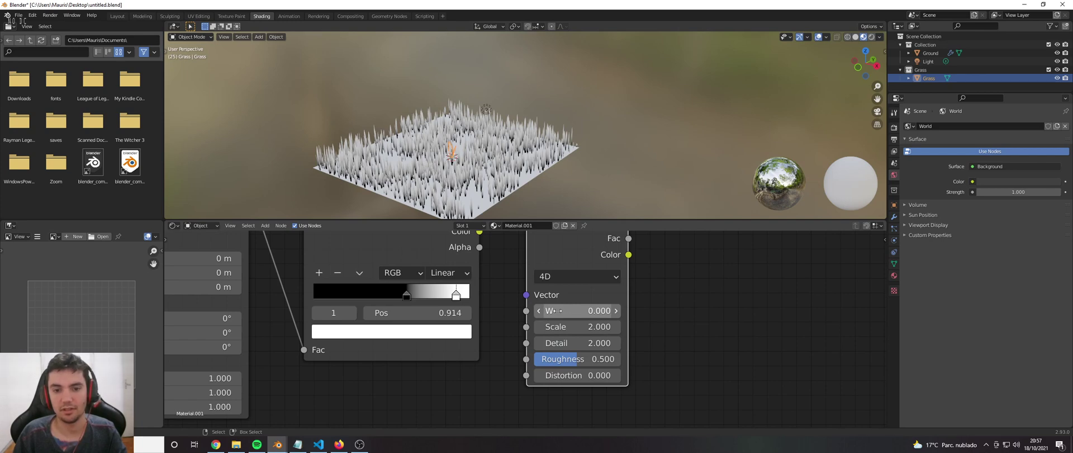
Save the file and reverse the new ColorRamp's gradient to white-to-black with the white stop at 0.432
{"action": "scroll", "coordinate": [555, 310], "scroll_direction": "down", "scroll_amount": 5}
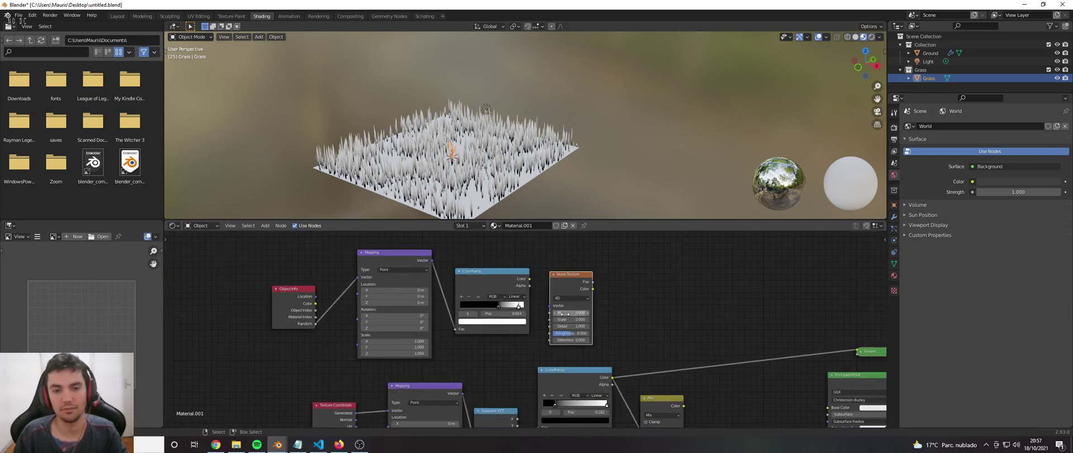
{"action": "scroll", "coordinate": [563, 314], "scroll_direction": "up", "scroll_amount": 3}
{"action": "scroll", "coordinate": [496, 285], "scroll_direction": "down", "scroll_amount": 1}
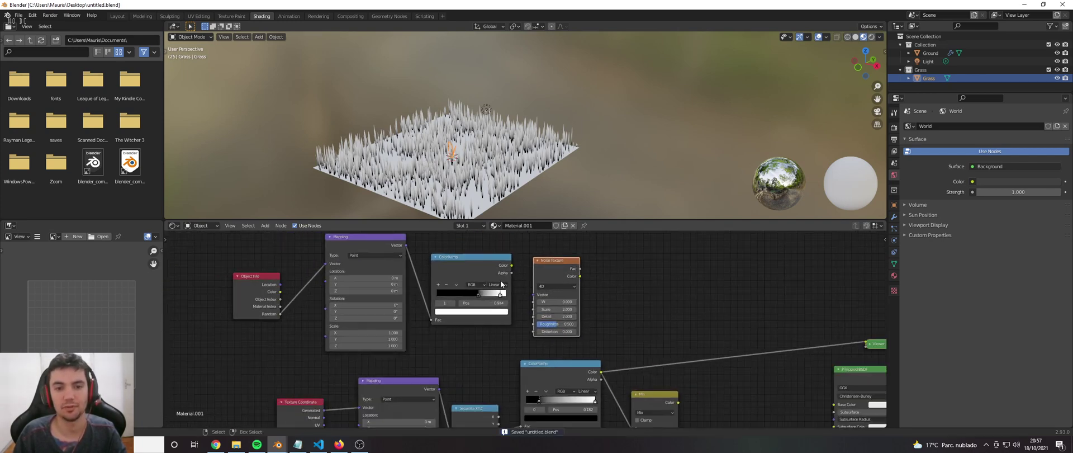
{"action": "key", "text": "ctrl+s"}
{"action": "middle_click_drag", "start_coordinate": [496, 285], "coordinate": [487, 290]}
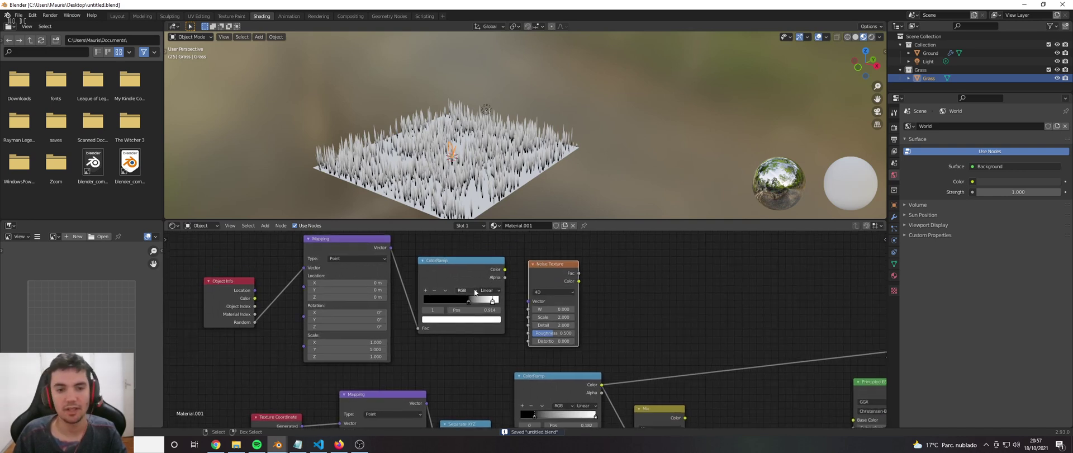
{"action": "mouse_move", "coordinate": [470, 299]}
{"action": "left_mouse_down"}
{"action": "mouse_move", "coordinate": [489, 299]}
{"action": "mouse_move", "coordinate": [455, 297]}
{"action": "left_mouse_up"}
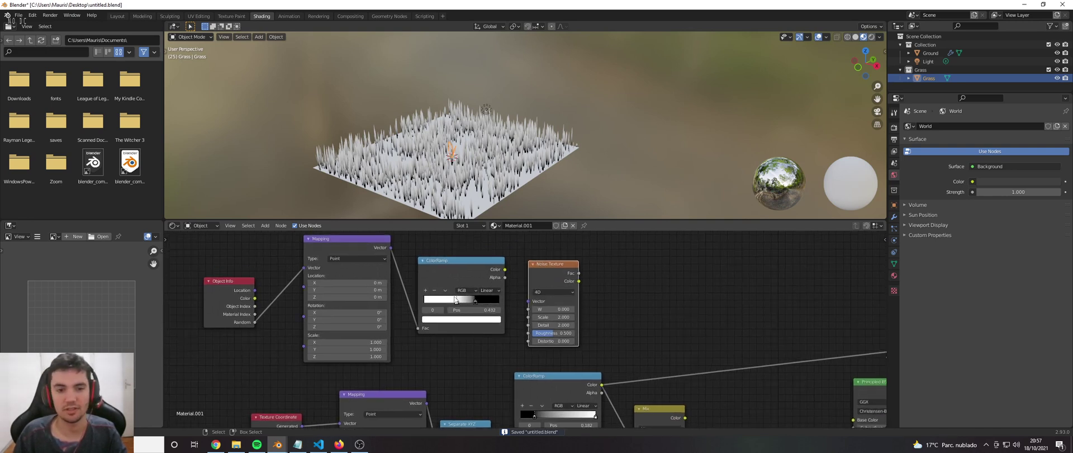
Connect the new ColorRamp's Color output to the Noise Texture's Vector input and preview the noise on the grass
{"action": "scroll", "coordinate": [485, 307], "scroll_direction": "down", "scroll_amount": 1}
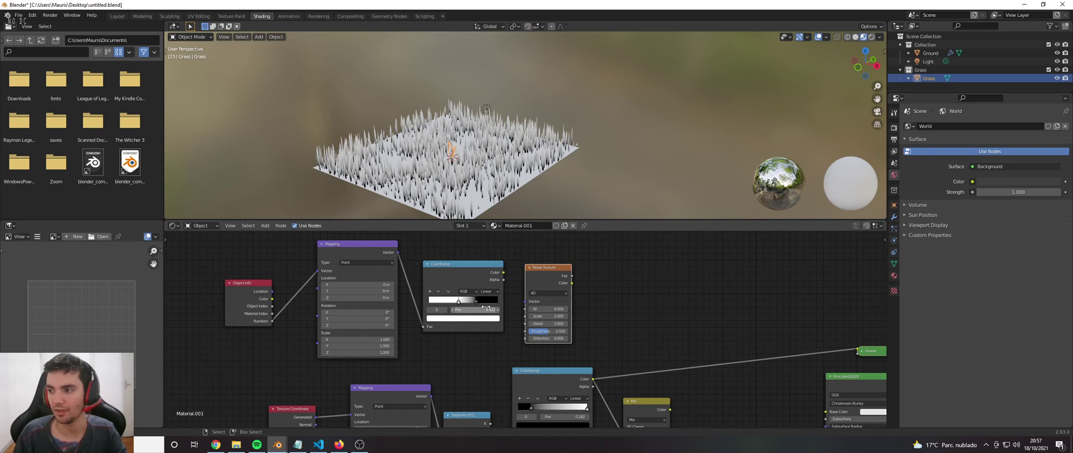
{"action": "left_click_drag", "start_coordinate": [505, 276], "coordinate": [528, 301]}
{"action": "left_click", "coordinate": [535, 278], "text": "ctrl+shift"}
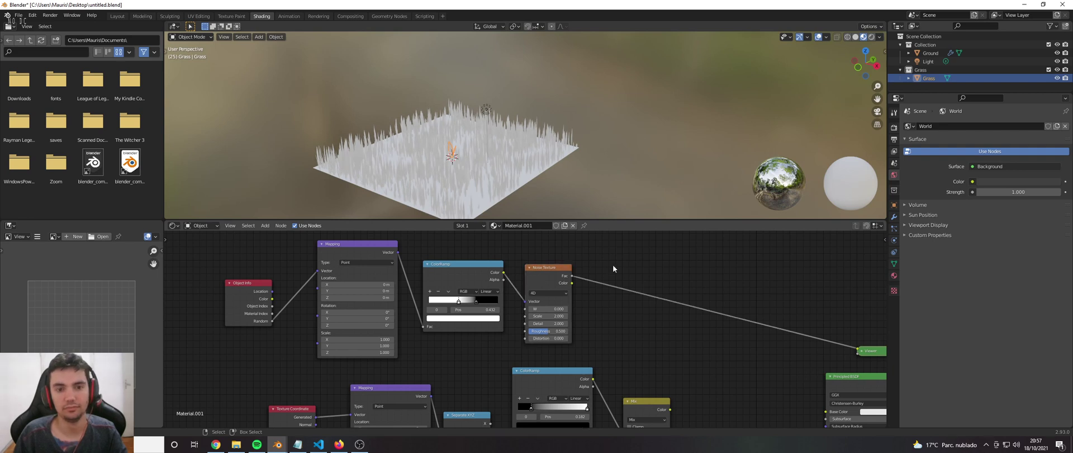
Preview the new ColorRamp's output on the grass and view the field from a higher angle
{"action": "scroll", "coordinate": [612, 264], "scroll_direction": "down", "scroll_amount": 1}
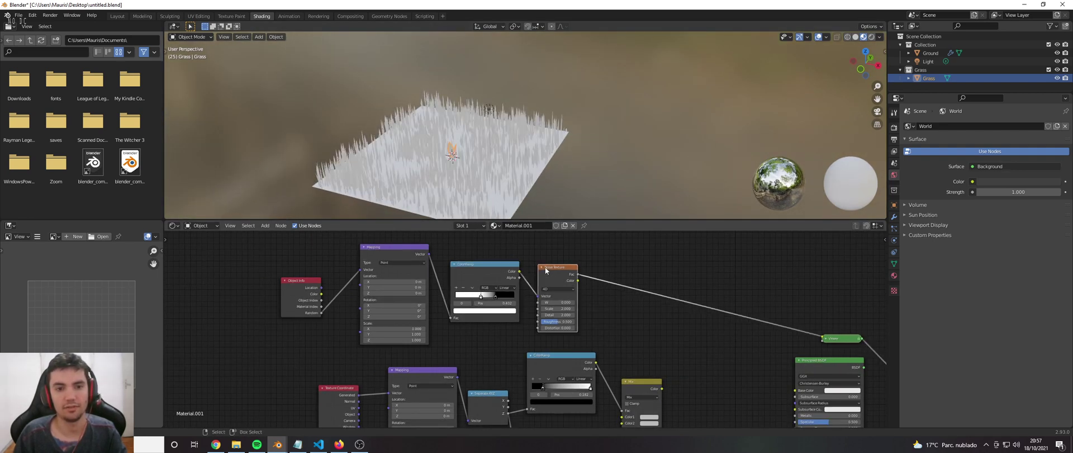
{"action": "middle_click_drag", "start_coordinate": [476, 254], "coordinate": [458, 253]}
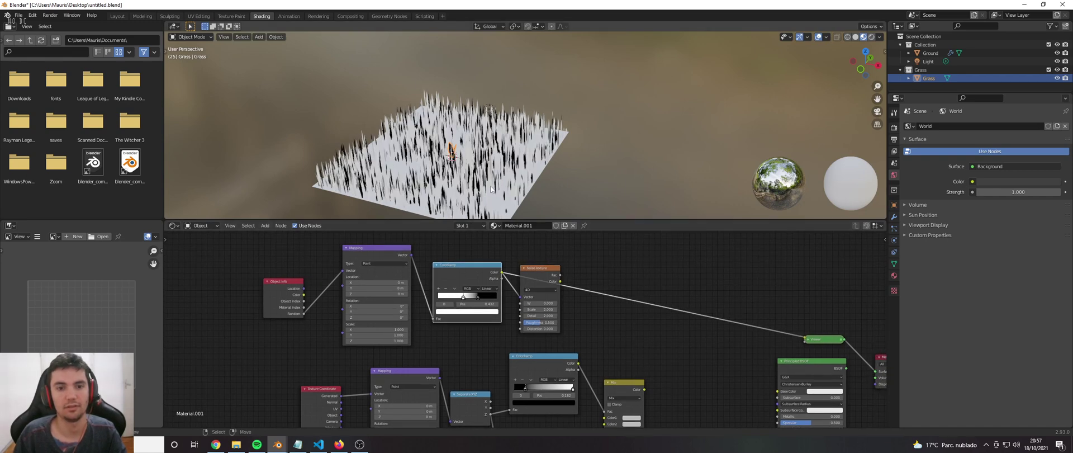
{"action": "mouse_move", "coordinate": [459, 168]}
{"action": "middle_mouse_down"}
{"action": "mouse_move", "coordinate": [429, 173]}
{"action": "mouse_move", "coordinate": [489, 170]}
{"action": "mouse_move", "coordinate": [491, 184]}
{"action": "middle_mouse_up"}
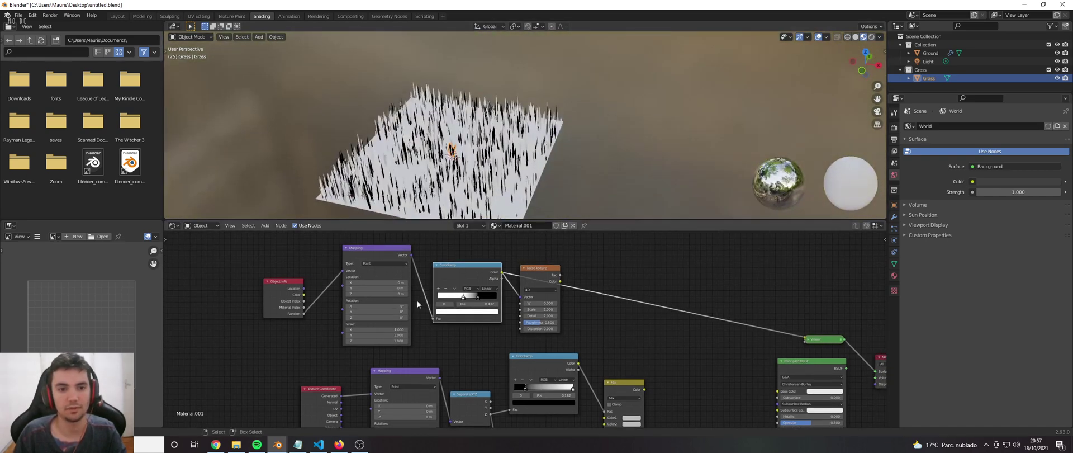
Adjust the white stop of the new ColorRamp, trying 0.400 and settling at 0.541
{"action": "scroll", "coordinate": [474, 292], "scroll_direction": "up", "scroll_amount": 1}
{"action": "mouse_move", "coordinate": [474, 292]}
{"action": "left_mouse_down"}
{"action": "mouse_move", "coordinate": [490, 296]}
{"action": "mouse_move", "coordinate": [464, 296]}
{"action": "left_mouse_up"}
{"action": "middle_click_drag", "start_coordinate": [592, 328], "coordinate": [586, 329]}
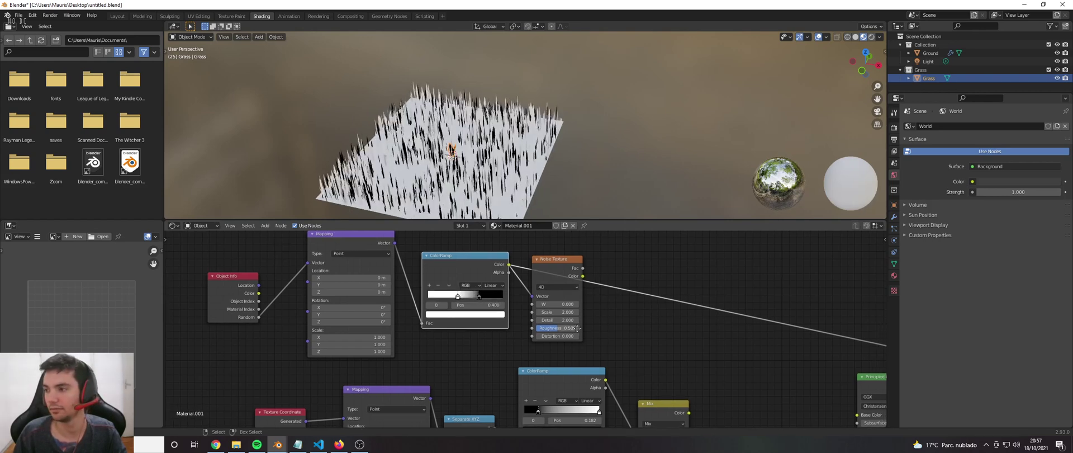
{"action": "mouse_move", "coordinate": [457, 295]}
{"action": "left_mouse_down"}
{"action": "mouse_move", "coordinate": [502, 298]}
{"action": "mouse_move", "coordinate": [470, 297]}
{"action": "left_mouse_up"}
{"action": "scroll", "coordinate": [482, 304], "scroll_direction": "down", "scroll_amount": 4}
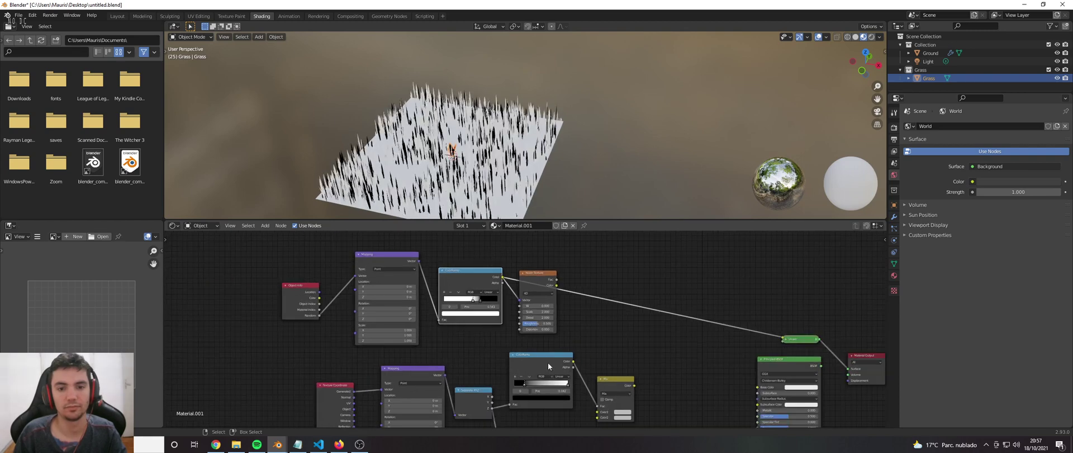
Preview the Mix node's output on the grass field
{"action": "scroll", "coordinate": [570, 317], "scroll_direction": "up", "scroll_amount": 1}
{"action": "middle_click_drag", "start_coordinate": [597, 377], "coordinate": [537, 342]}
{"action": "left_click", "coordinate": [570, 317], "text": "ctrl+shift"}
{"action": "scroll", "coordinate": [539, 331], "scroll_direction": "down", "scroll_amount": 4}
{"action": "scroll", "coordinate": [537, 342], "scroll_direction": "up", "scroll_amount": 1}
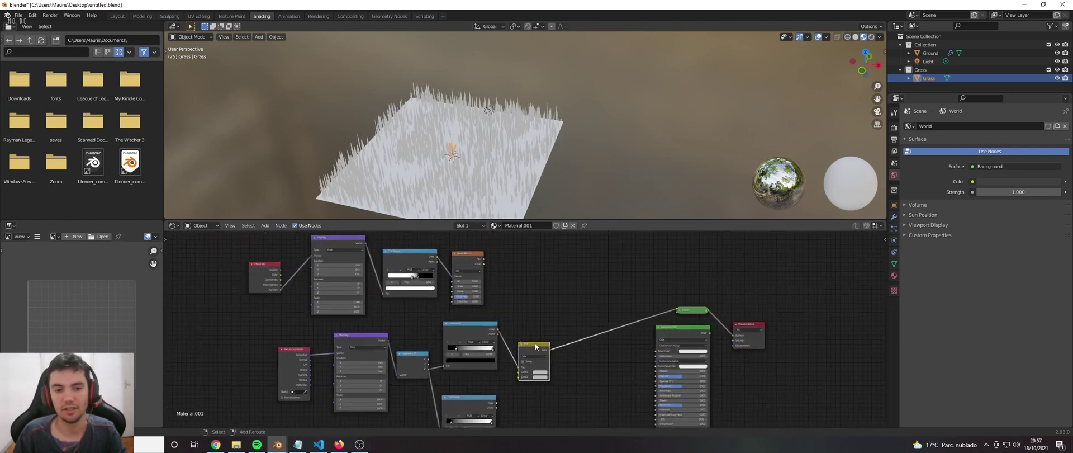
Duplicate the Mix node, place the copy above the original and enable Clamp on it
{"action": "key", "text": "shift+d"}
{"action": "left_click", "coordinate": [557, 301]}
{"action": "scroll", "coordinate": [544, 304], "scroll_direction": "up", "scroll_amount": 3}
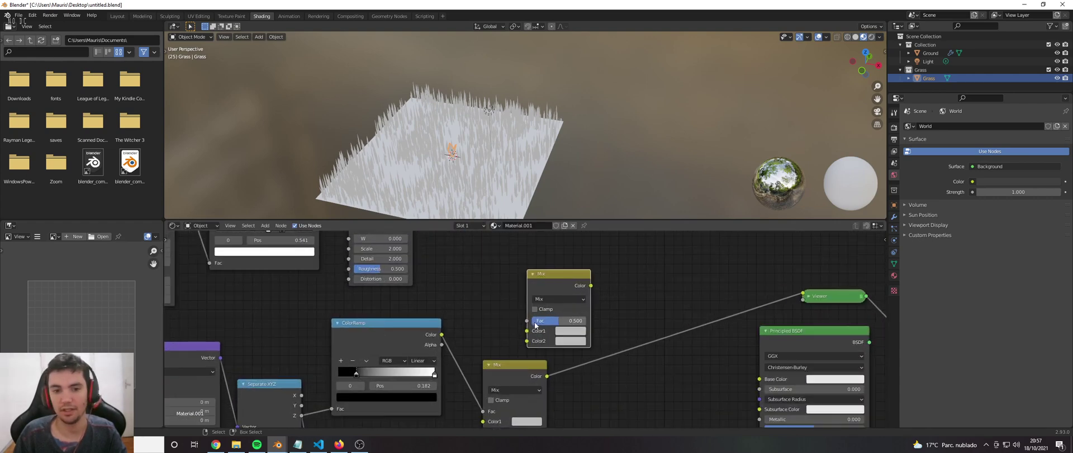
{"action": "scroll", "coordinate": [469, 292], "scroll_direction": "down", "scroll_amount": 3}
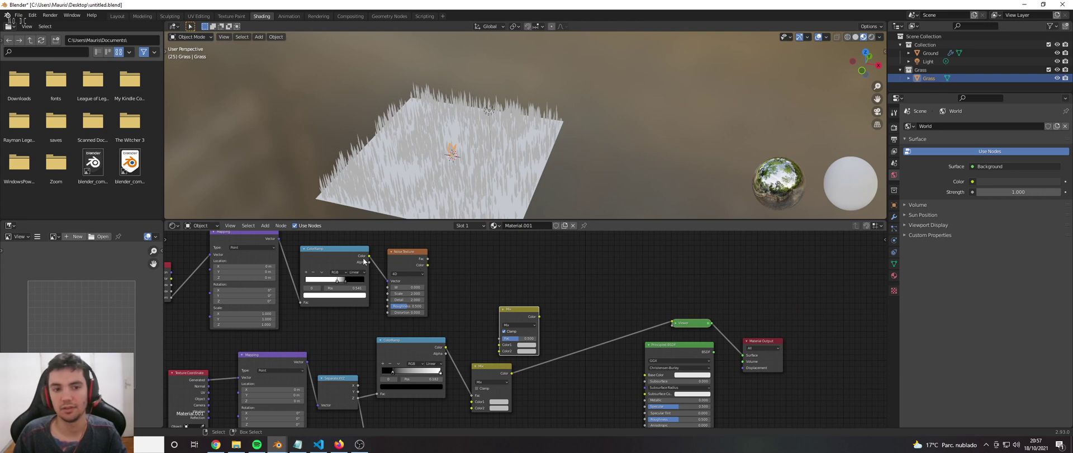
Place the Noise Texture between the top Mapping and ColorRamp nodes, feeding the noise's Fac output into the ramp's Fac input
{"action": "left_click_drag", "start_coordinate": [338, 256], "coordinate": [487, 254]}
{"action": "left_click", "coordinate": [390, 282]}
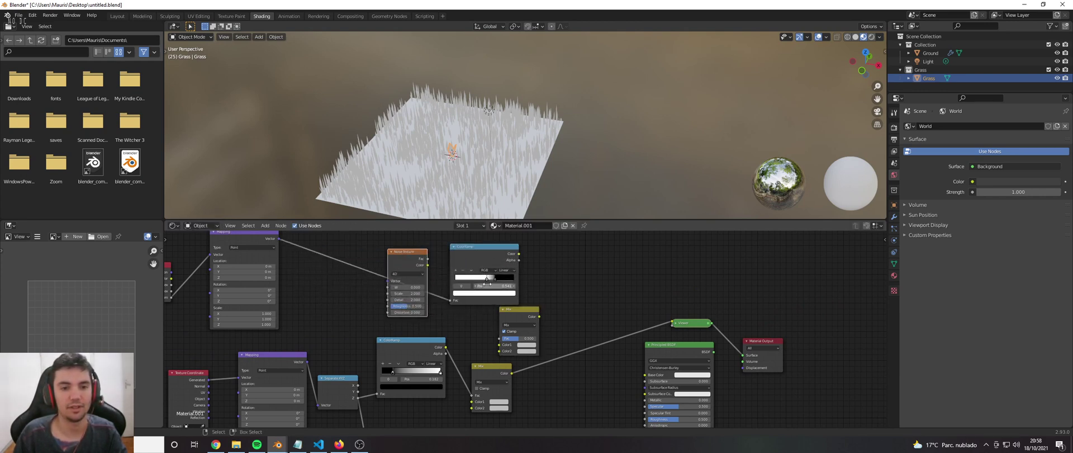
{"action": "left_click_drag", "start_coordinate": [447, 297], "coordinate": [361, 253]}
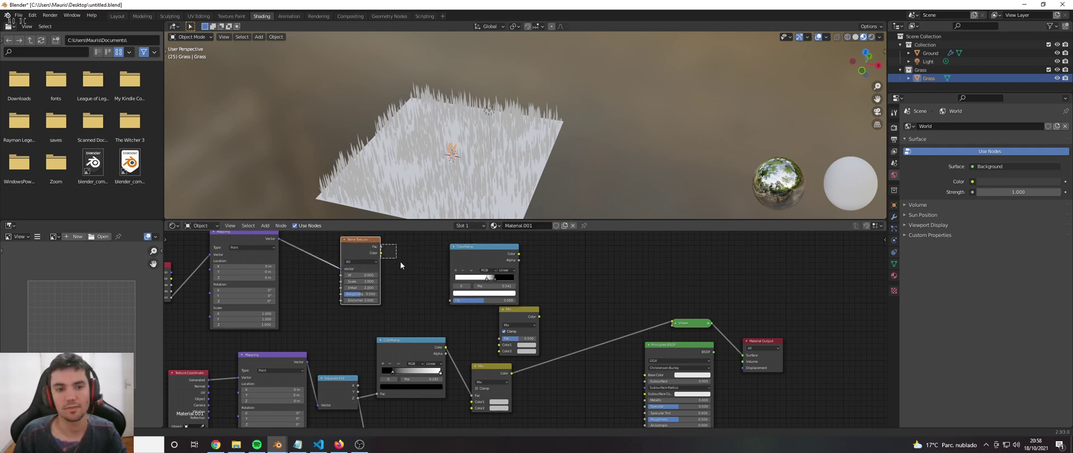
{"action": "left_click", "coordinate": [387, 250]}
{"action": "key", "text": "ctrl+z"}
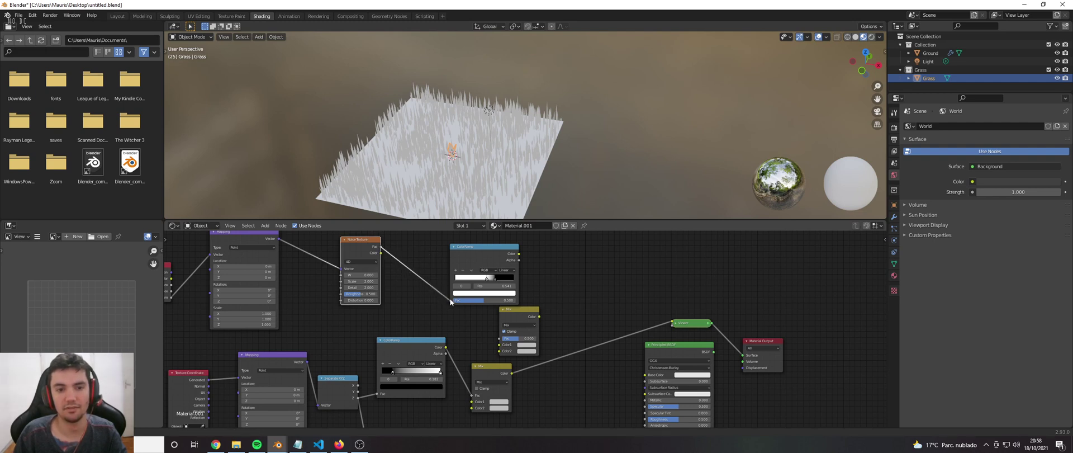
{"action": "left_click_drag", "start_coordinate": [449, 299], "coordinate": [450, 300]}
{"action": "left_click_drag", "start_coordinate": [477, 262], "coordinate": [432, 288]}
{"action": "left_click", "coordinate": [453, 287]}
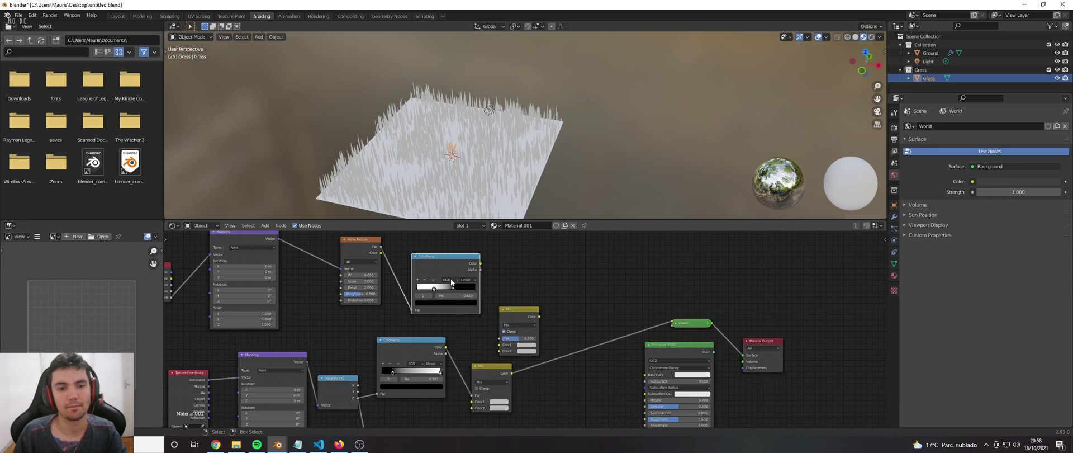
Preview the noise-driven top ColorRamp's output on the grass field
{"action": "left_click", "coordinate": [442, 270], "text": "ctrl+shift"}
{"action": "middle_click_drag", "start_coordinate": [491, 135], "coordinate": [448, 132]}
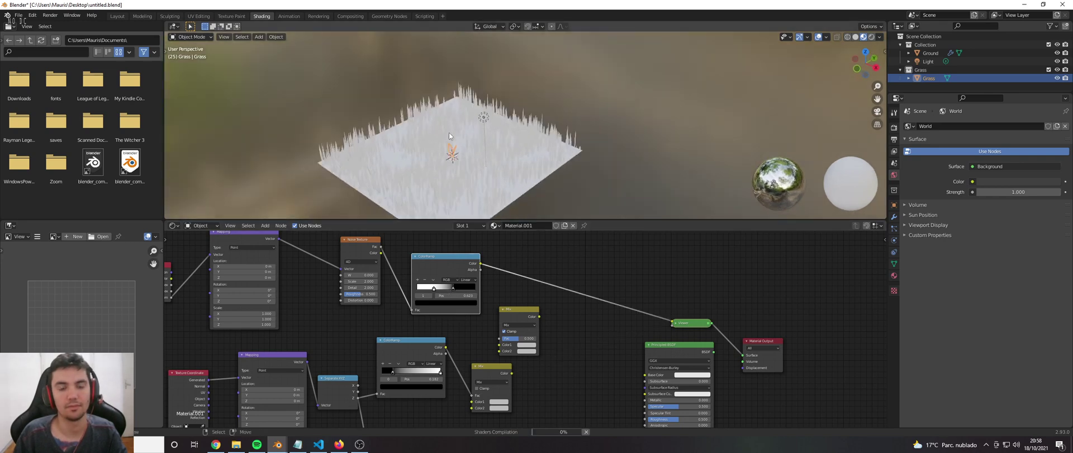
{"action": "middle_click_drag", "start_coordinate": [280, 263], "coordinate": [332, 267]}
{"action": "scroll", "coordinate": [332, 266], "scroll_direction": "up", "scroll_amount": 1}
{"action": "scroll", "coordinate": [332, 266], "scroll_direction": "down", "scroll_amount": 1}
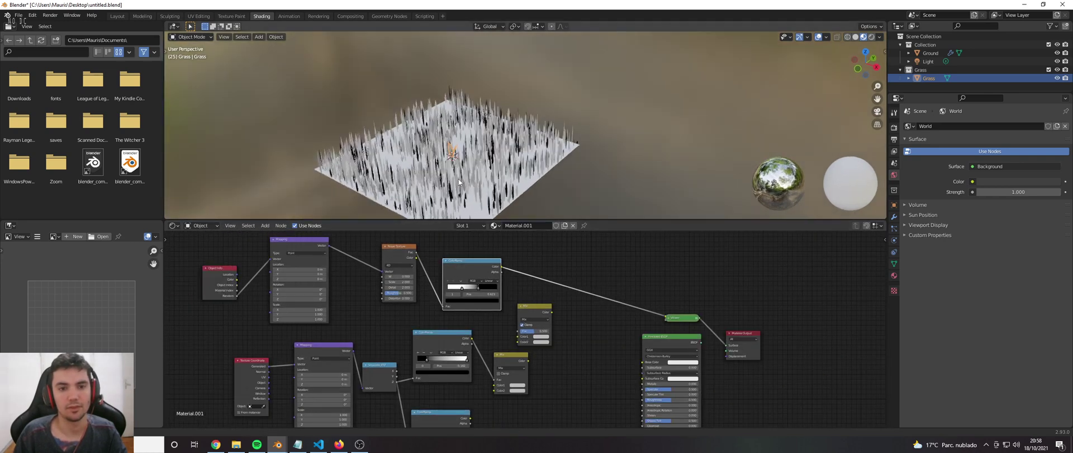
Feed the top ColorRamp's Color output into the clamped Mix node's Fac input and preview that Mix on the grass
{"action": "left_click_drag", "start_coordinate": [528, 306], "coordinate": [539, 327]}
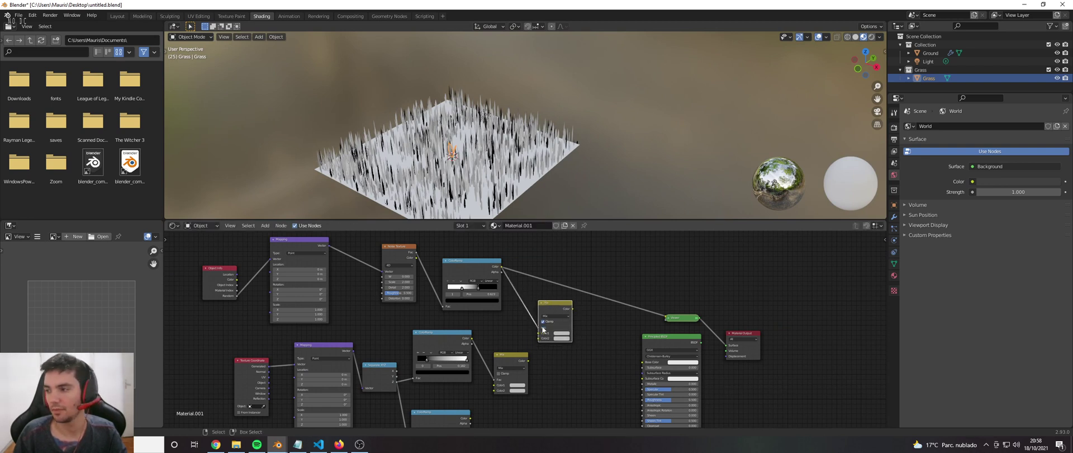
{"action": "left_click", "coordinate": [552, 308], "text": "ctrl+shift"}
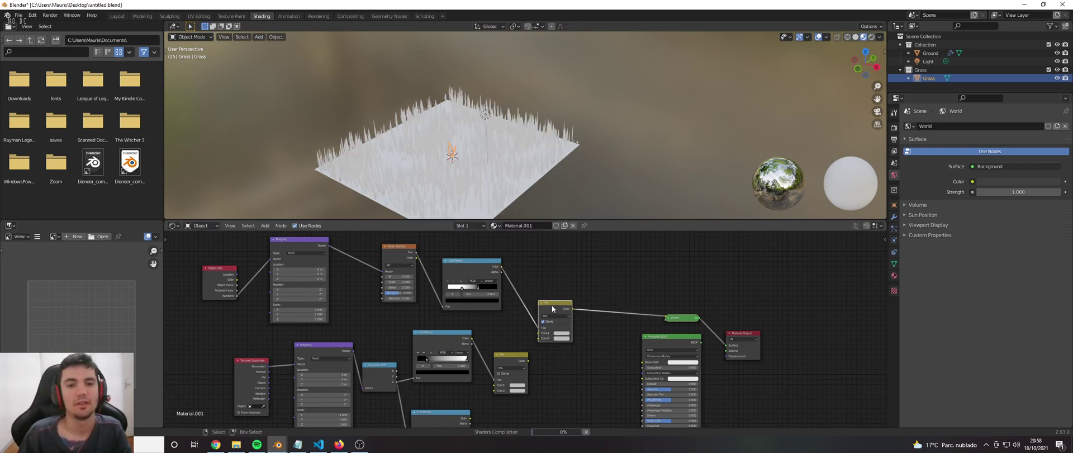
{"action": "scroll", "coordinate": [485, 167], "scroll_direction": "up", "scroll_amount": 1}
{"action": "scroll", "coordinate": [577, 123], "scroll_direction": "down", "scroll_amount": 1}
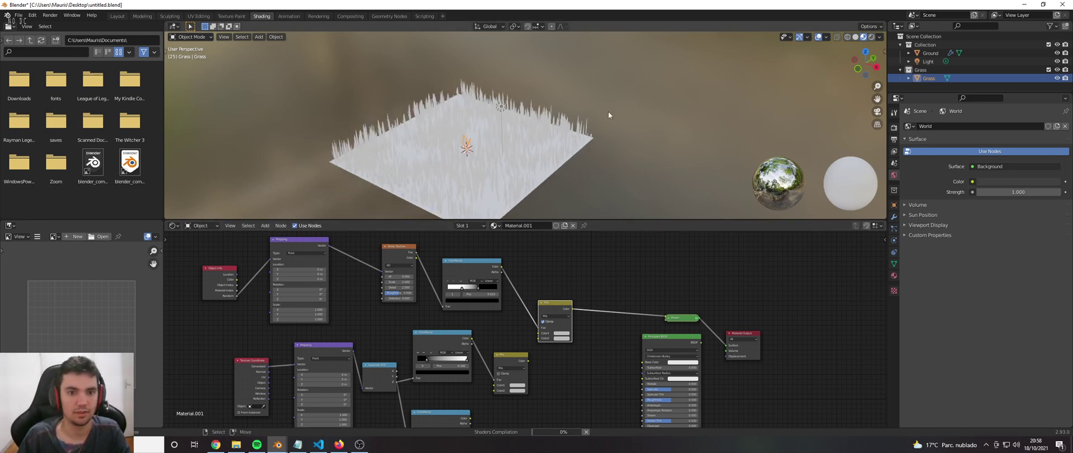
{"action": "left_click", "coordinate": [608, 112]}
{"action": "middle_click_drag", "start_coordinate": [608, 112], "coordinate": [635, 101]}
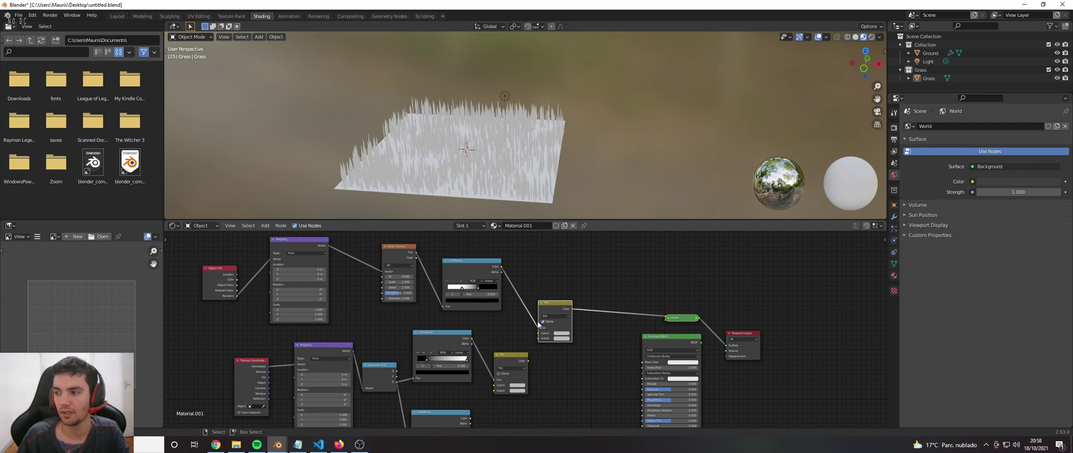
{"action": "scroll", "coordinate": [538, 324], "scroll_direction": "down", "scroll_amount": 1}
{"action": "scroll", "coordinate": [519, 319], "scroll_direction": "down", "scroll_amount": 2, "text": "shift"}
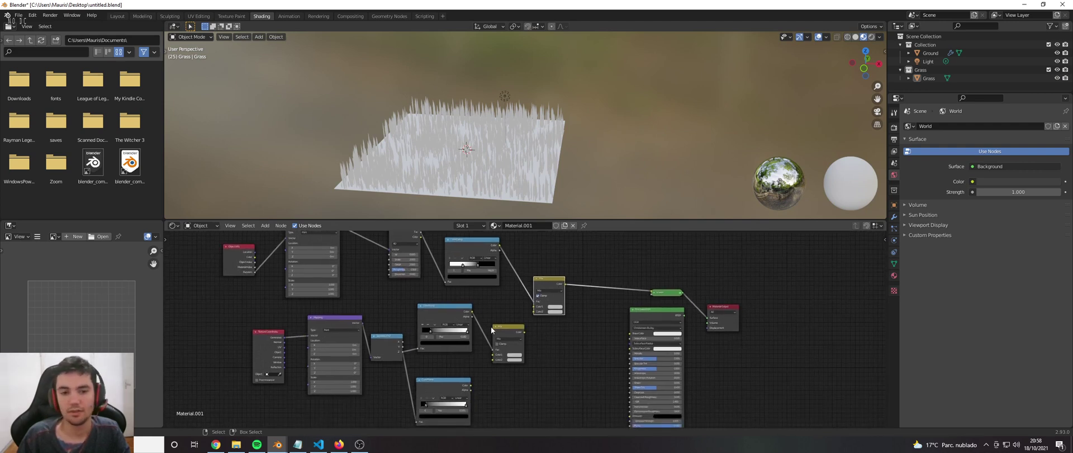
Connect the height Mix's output to Color1 and the lower ColorRamp's Color output to Color2 of the clamped Mix node
{"action": "mouse_move", "coordinate": [512, 330]}
{"action": "left_mouse_down"}
{"action": "mouse_move", "coordinate": [503, 318]}
{"action": "mouse_move", "coordinate": [535, 307]}
{"action": "left_mouse_up"}
{"action": "scroll", "coordinate": [514, 343], "scroll_direction": "down", "scroll_amount": 2, "text": "shift"}
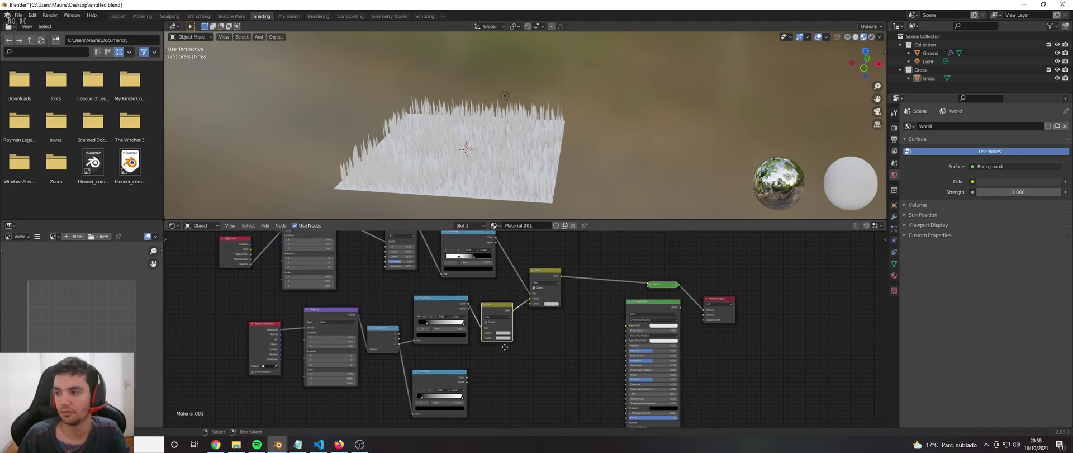
{"action": "mouse_move", "coordinate": [438, 361]}
{"action": "left_mouse_down"}
{"action": "mouse_move", "coordinate": [467, 356]}
{"action": "mouse_move", "coordinate": [527, 309]}
{"action": "mouse_move", "coordinate": [529, 292]}
{"action": "mouse_move", "coordinate": [562, 292]}
{"action": "left_mouse_up"}
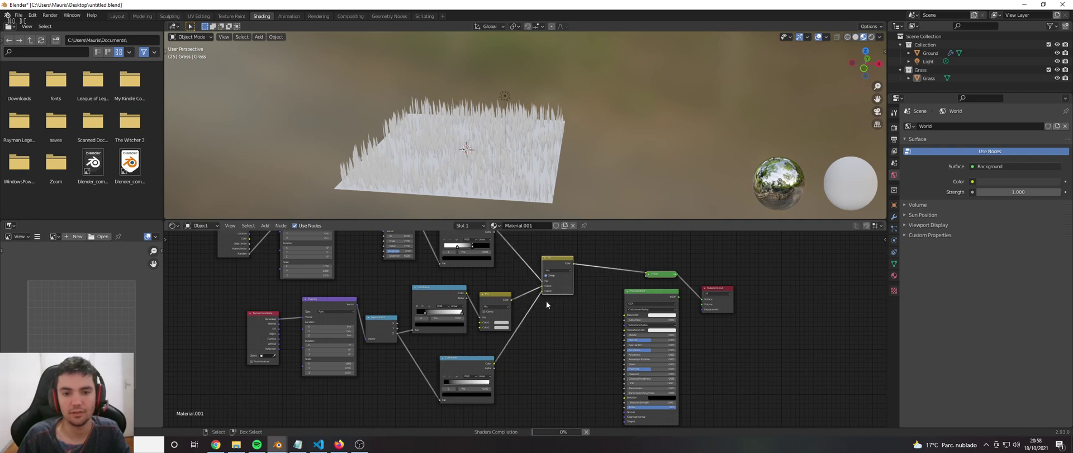
Preview the height Mix node and set its Color1 to a dark green with hue 0.394 and value 0.168
{"action": "left_click", "coordinate": [491, 296], "text": "ctrl+shift"}
{"action": "scroll", "coordinate": [484, 309], "scroll_direction": "up", "scroll_amount": 4}
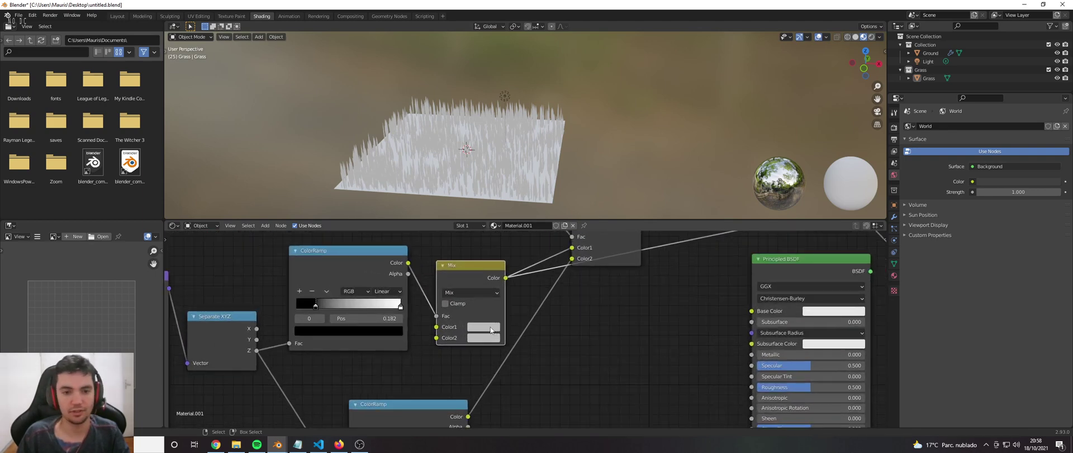
{"action": "left_click", "coordinate": [490, 329]}
{"action": "left_click", "coordinate": [497, 202]}
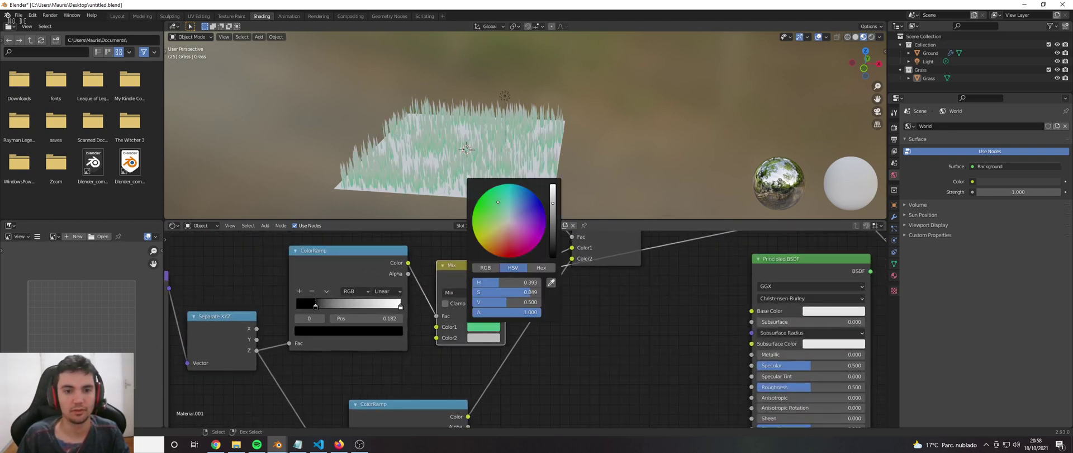
{"action": "left_click", "coordinate": [552, 225]}
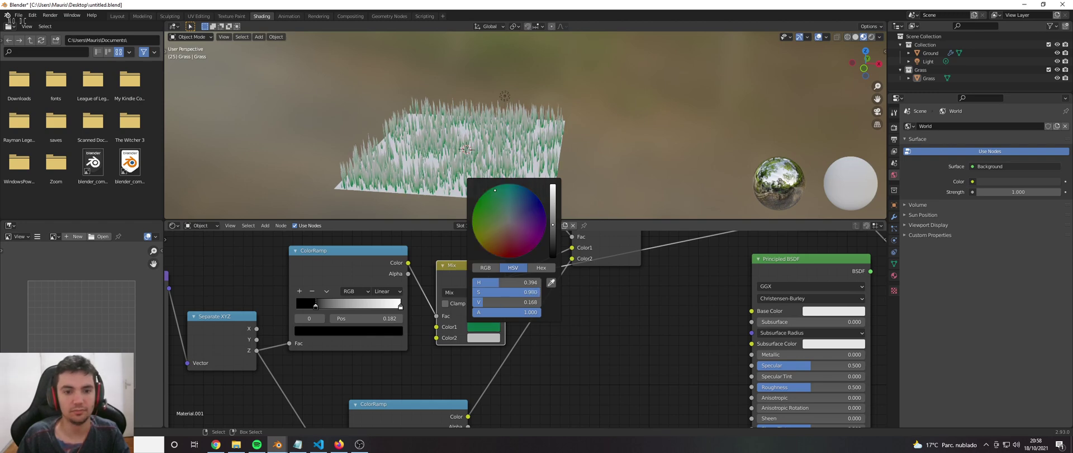
{"action": "scroll", "coordinate": [467, 181], "scroll_direction": "up", "scroll_amount": 5}
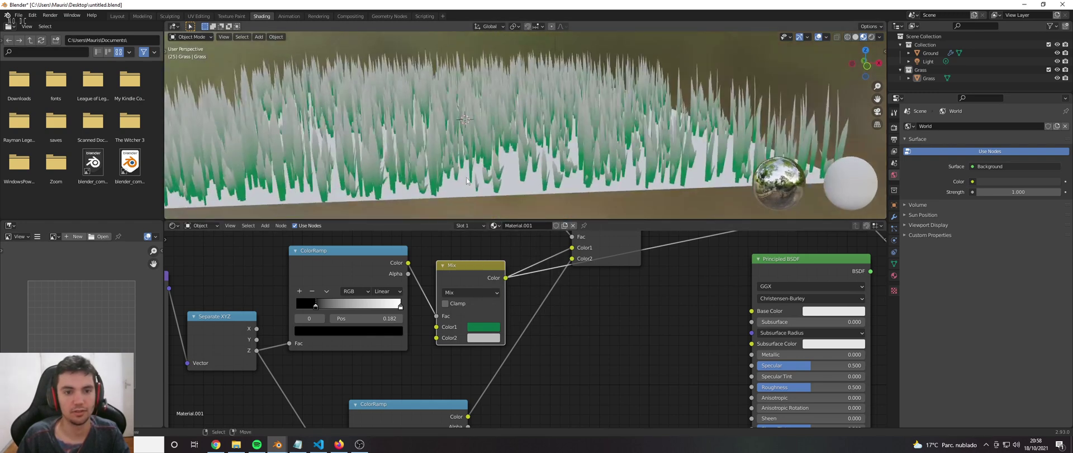
Set the height Mix node's Color2 to a bright green for the blade tips
{"action": "left_click", "coordinate": [489, 338]}
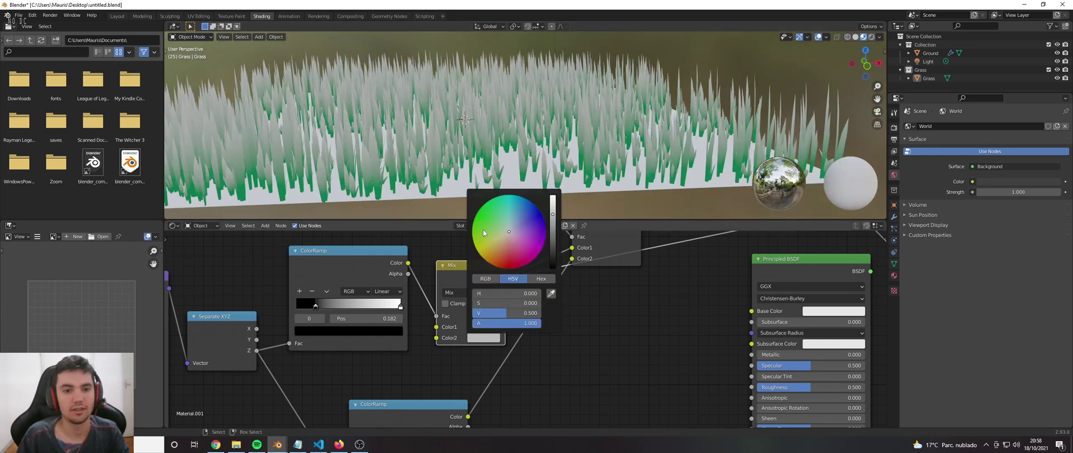
{"action": "left_click", "coordinate": [485, 219]}
{"action": "left_click", "coordinate": [553, 222]}
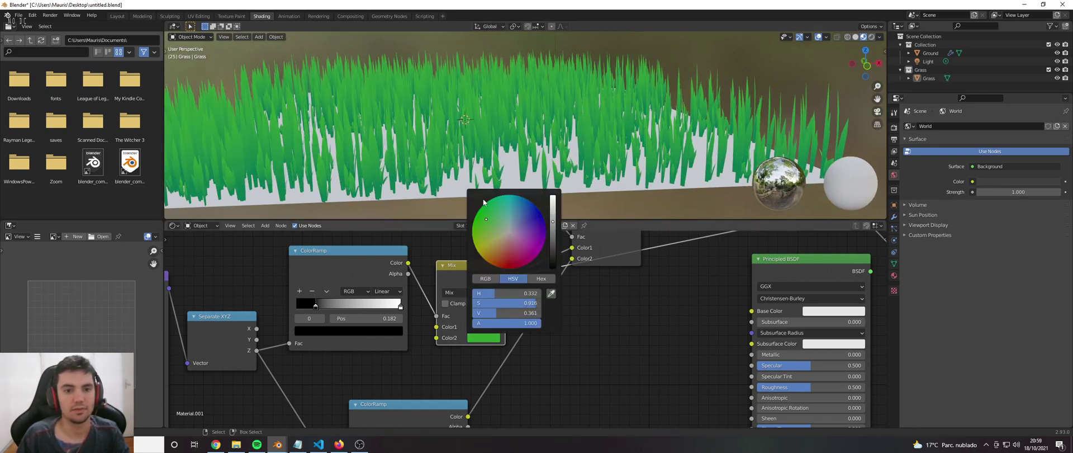
{"action": "scroll", "coordinate": [480, 215], "scroll_direction": "up", "scroll_amount": 2}
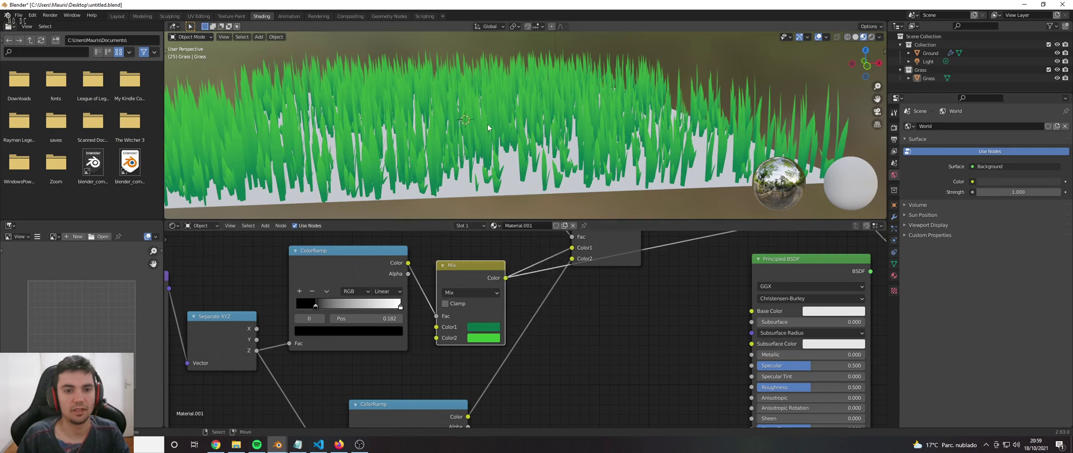
Save the file and give the Ground plane a new material
{"action": "left_click", "coordinate": [487, 124]}
{"action": "left_click", "coordinate": [608, 180]}
{"action": "middle_click_drag", "start_coordinate": [579, 197], "coordinate": [643, 185]}
{"action": "scroll", "coordinate": [605, 150], "scroll_direction": "up", "scroll_amount": 4}
{"action": "scroll", "coordinate": [606, 150], "scroll_direction": "down", "scroll_amount": 8}
{"action": "middle_click_drag", "start_coordinate": [602, 145], "coordinate": [491, 143]}
{"action": "key", "text": "z"}
{"action": "key", "text": "ctrl+s"}
{"action": "left_click", "coordinate": [601, 188]}
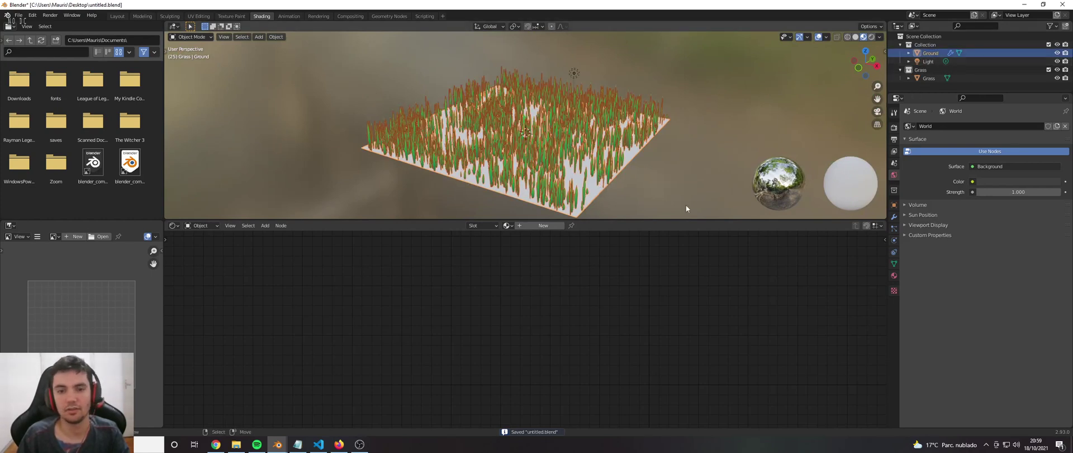
{"action": "left_click", "coordinate": [540, 225]}
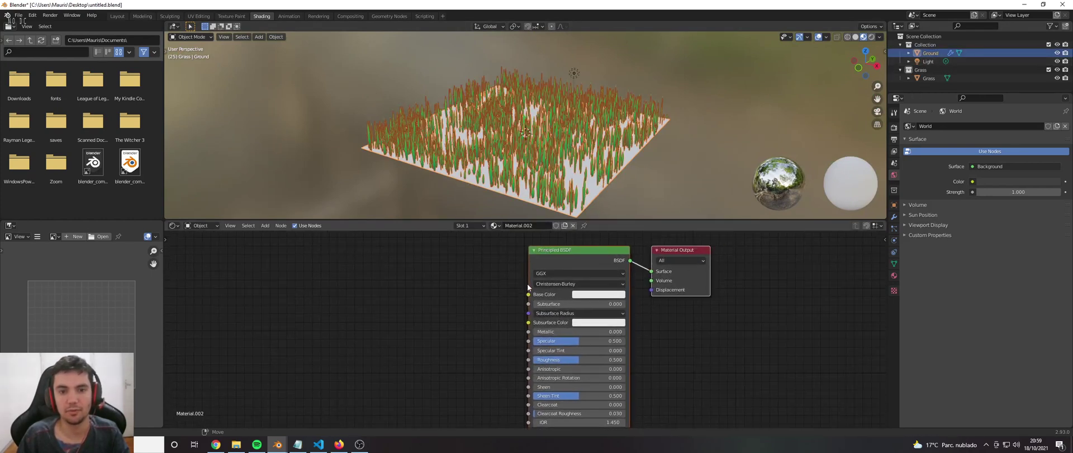
Copy the hex value of the dark green Color1 from the Grass material's height Mix node
{"action": "left_click", "coordinate": [925, 78]}
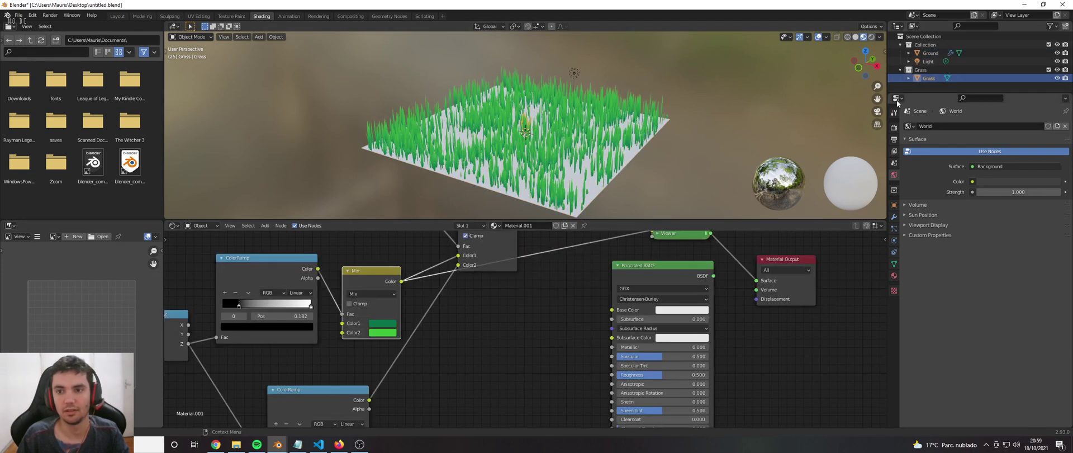
{"action": "left_click", "coordinate": [381, 324]}
{"action": "left_click", "coordinate": [432, 272]}
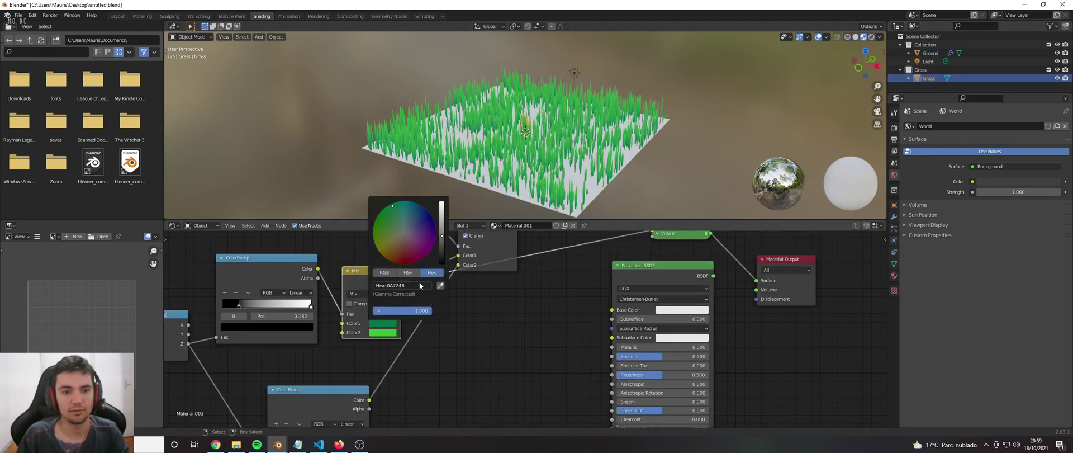
{"action": "left_click", "coordinate": [419, 285]}
{"action": "key", "text": "ctrl+c"}
{"action": "left_click", "coordinate": [501, 290]}
{"action": "left_click", "coordinate": [500, 290]}
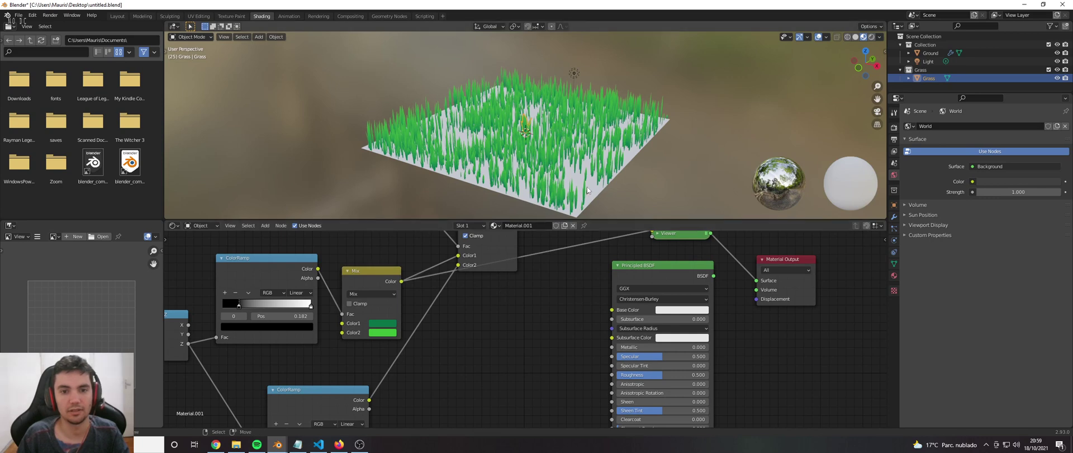
Set the Ground material's Base Color to the copied dark green, hex 0A7248
{"action": "left_click", "coordinate": [531, 188]}
{"action": "left_click", "coordinate": [589, 294]}
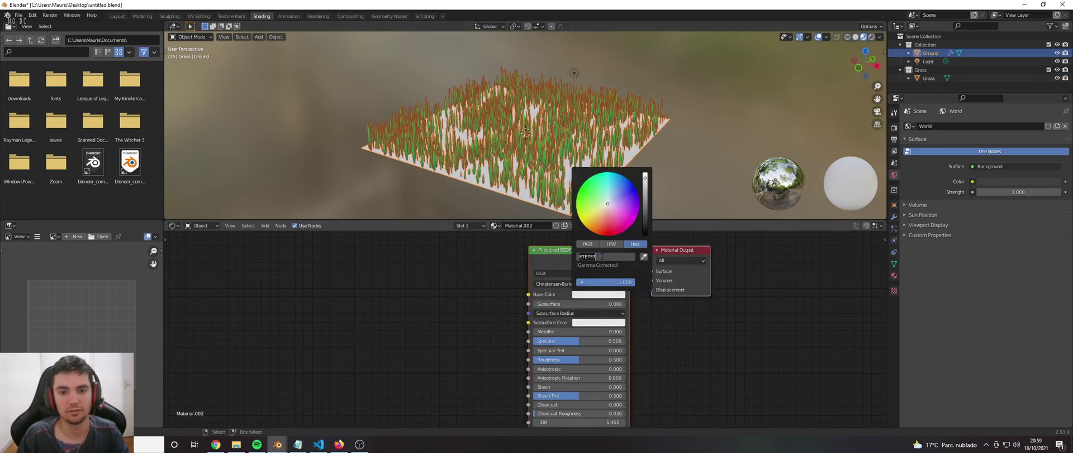
{"action": "key", "text": "ctrl+v"}
{"action": "key", "text": "Return"}
{"action": "left_click", "coordinate": [370, 288]}
{"action": "left_click", "coordinate": [575, 255]}
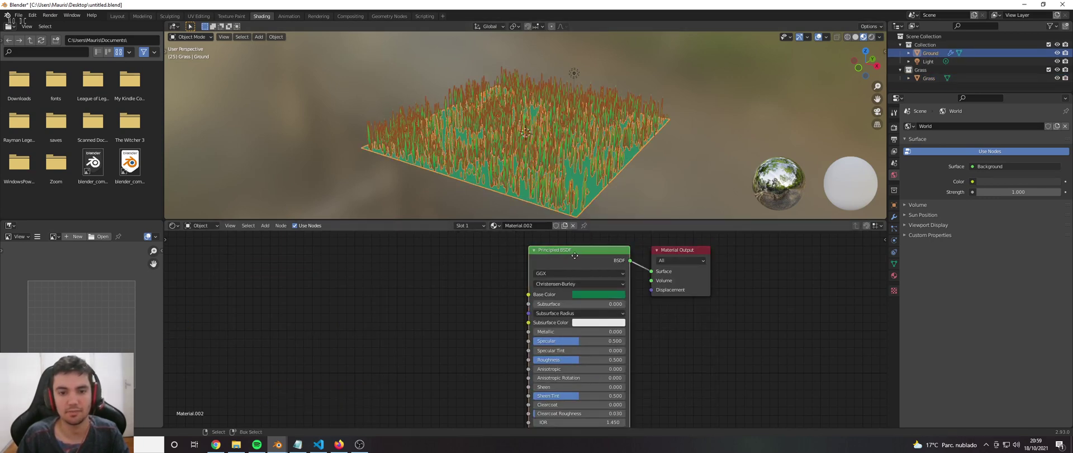
Move the Ground's Principled BSDF away from the Material Output, set its Roughness to 1.000 and deselect everything
{"action": "left_click_drag", "start_coordinate": [575, 256], "coordinate": [477, 256]}
{"action": "scroll", "coordinate": [485, 330], "scroll_direction": "down", "scroll_amount": 1}
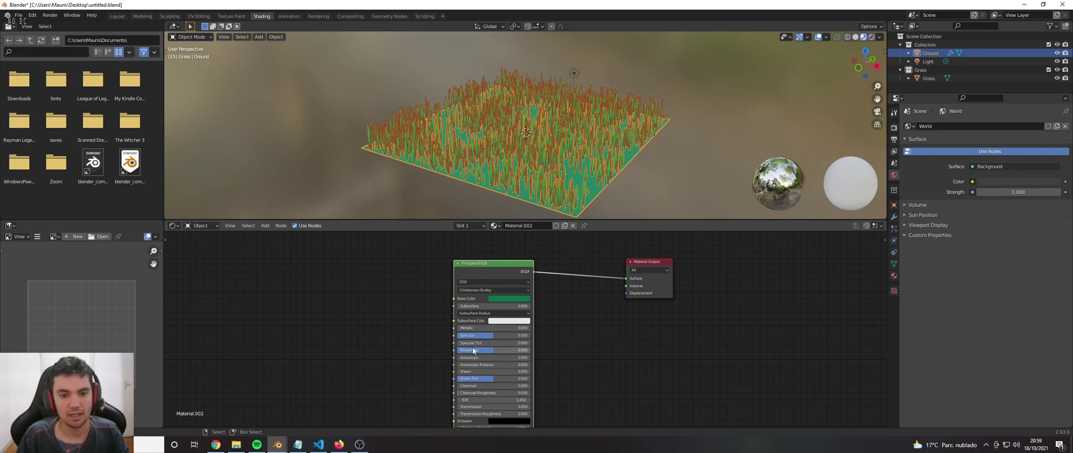
{"action": "left_click_drag", "start_coordinate": [474, 350], "coordinate": [559, 348]}
{"action": "key", "text": "alt+a"}
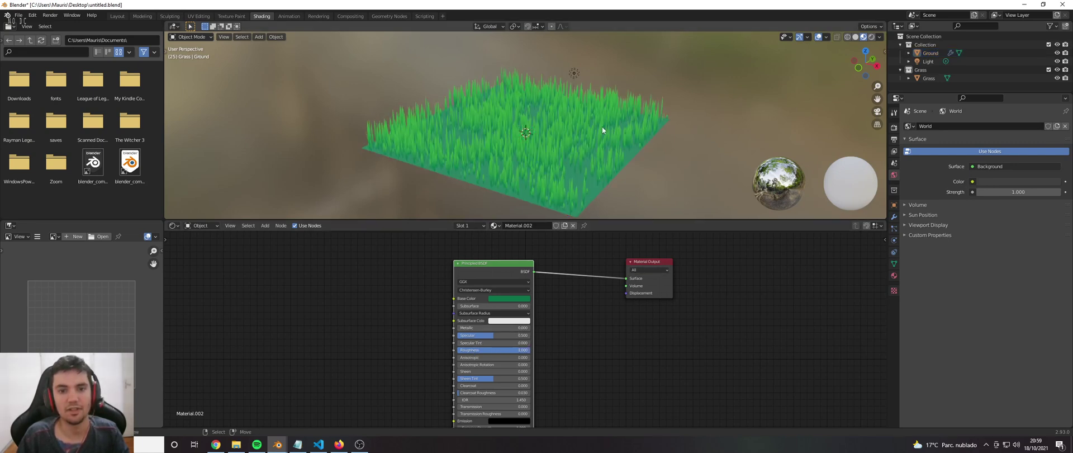
Inspect the green grass field from closer and farther angles and save the file
{"action": "scroll", "coordinate": [582, 116], "scroll_direction": "up", "scroll_amount": 3}
{"action": "middle_click_drag", "start_coordinate": [602, 126], "coordinate": [595, 175]}
{"action": "scroll", "coordinate": [581, 115], "scroll_direction": "down", "scroll_amount": 3}
{"action": "scroll", "coordinate": [564, 116], "scroll_direction": "up", "scroll_amount": 1}
{"action": "key", "text": "ctrl+s"}
{"action": "left_click", "coordinate": [535, 94]}
{"action": "scroll", "coordinate": [603, 171], "scroll_direction": "down", "scroll_amount": 4}
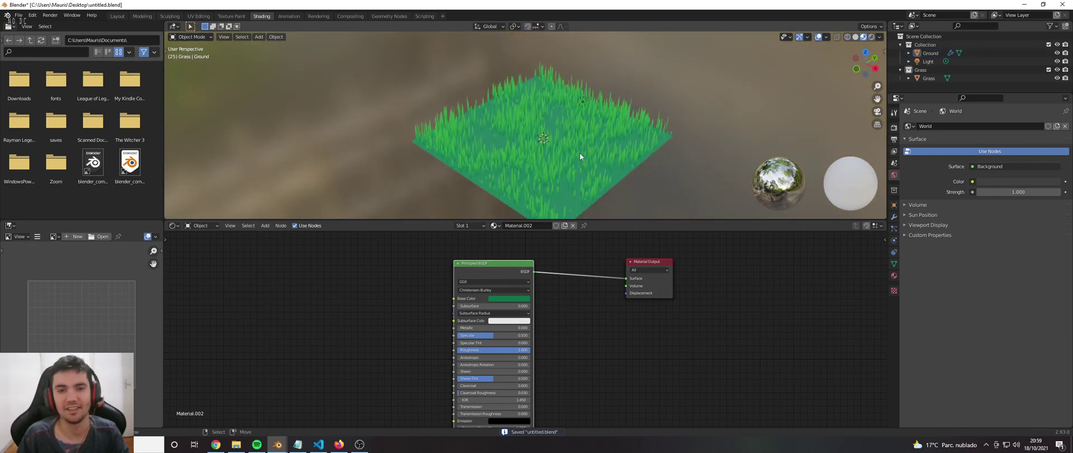
Preview the clamped Mix node of the Grass material on the blades and place it nearer the Viewer node
{"action": "left_click", "coordinate": [927, 79]}
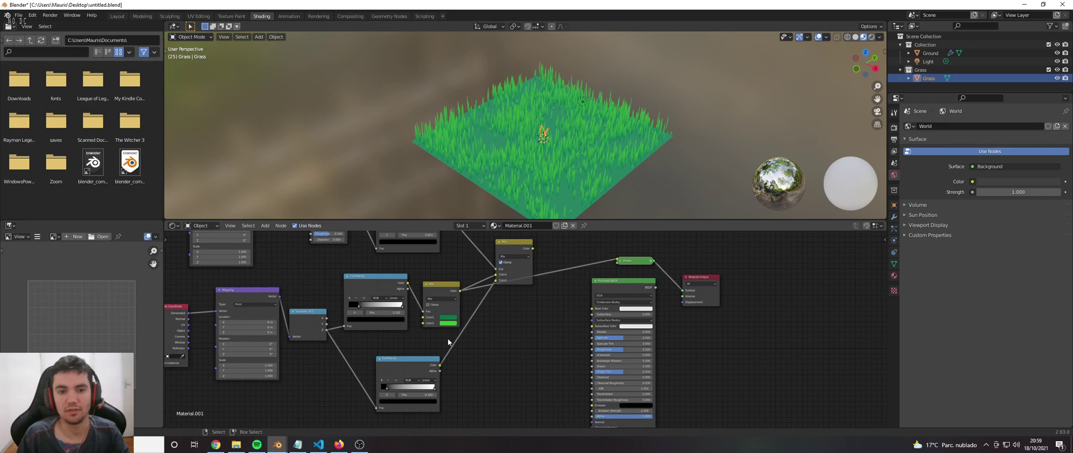
{"action": "scroll", "coordinate": [452, 266], "scroll_direction": "up", "scroll_amount": 1}
{"action": "middle_click_drag", "start_coordinate": [458, 270], "coordinate": [450, 295]}
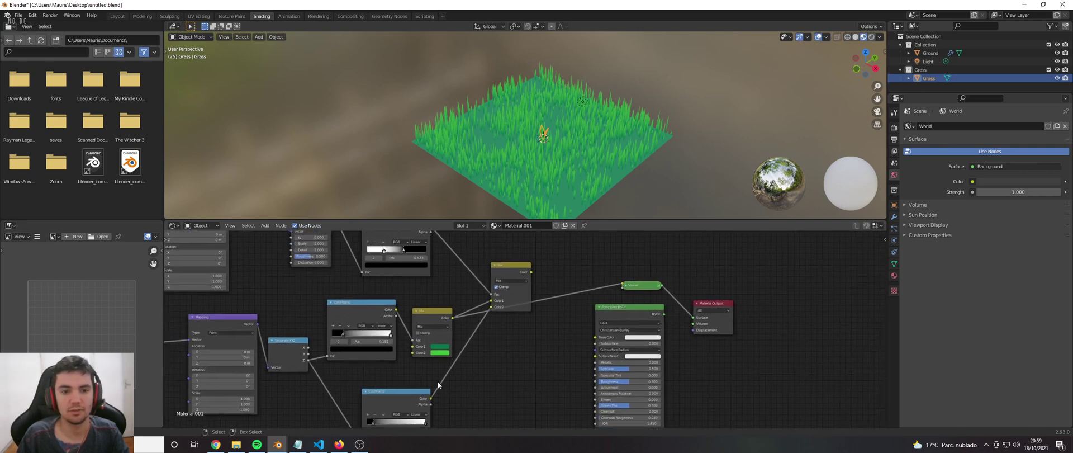
{"action": "left_click_drag", "start_coordinate": [513, 270], "coordinate": [516, 258]}
{"action": "left_click", "coordinate": [515, 259], "text": "ctrl+shift"}
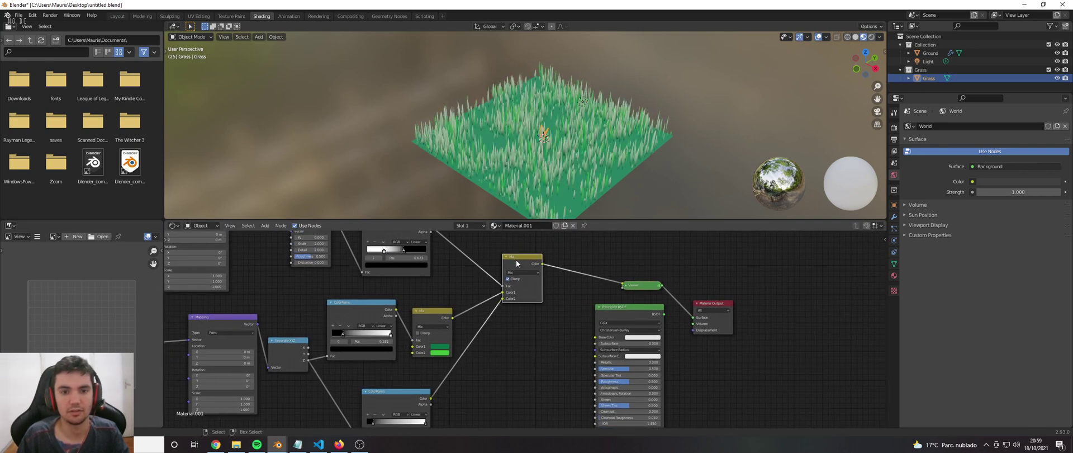
{"action": "left_click_drag", "start_coordinate": [521, 256], "coordinate": [535, 278]}
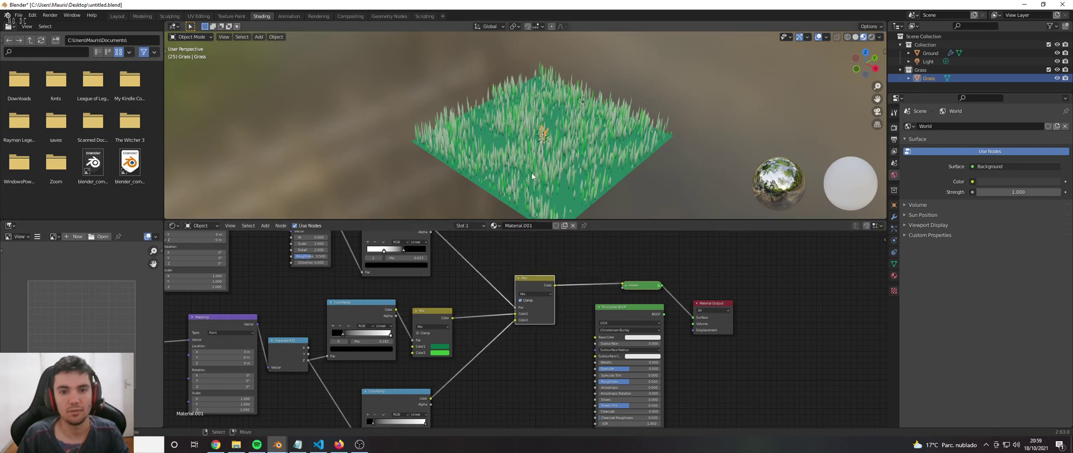
{"action": "scroll", "coordinate": [531, 172], "scroll_direction": "up", "scroll_amount": 2}
{"action": "middle_click_drag", "start_coordinate": [531, 172], "coordinate": [555, 171]}
{"action": "scroll", "coordinate": [454, 299], "scroll_direction": "down", "scroll_amount": 4}
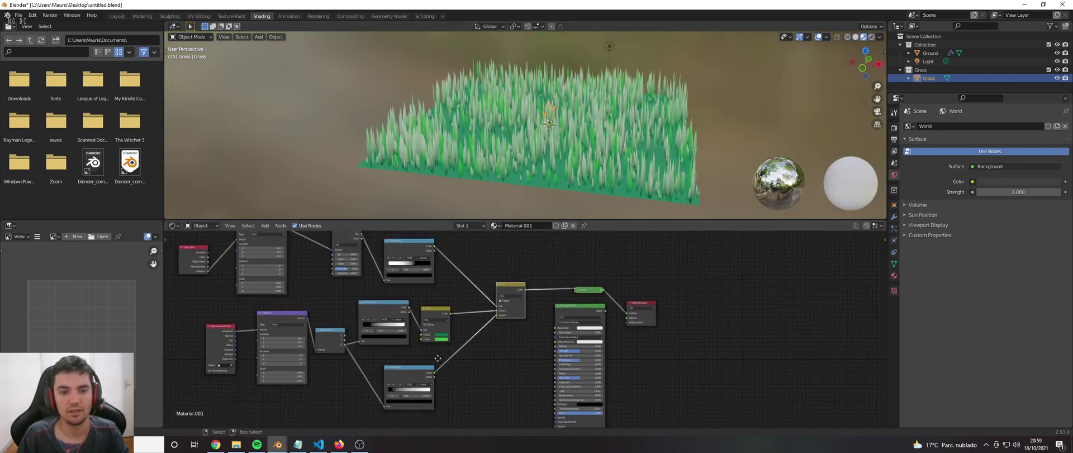
Change the white stop of the lower ColorRamp to a light yellow-green
{"action": "middle_click_drag", "start_coordinate": [436, 354], "coordinate": [438, 337]}
{"action": "scroll", "coordinate": [439, 337], "scroll_direction": "up", "scroll_amount": 4}
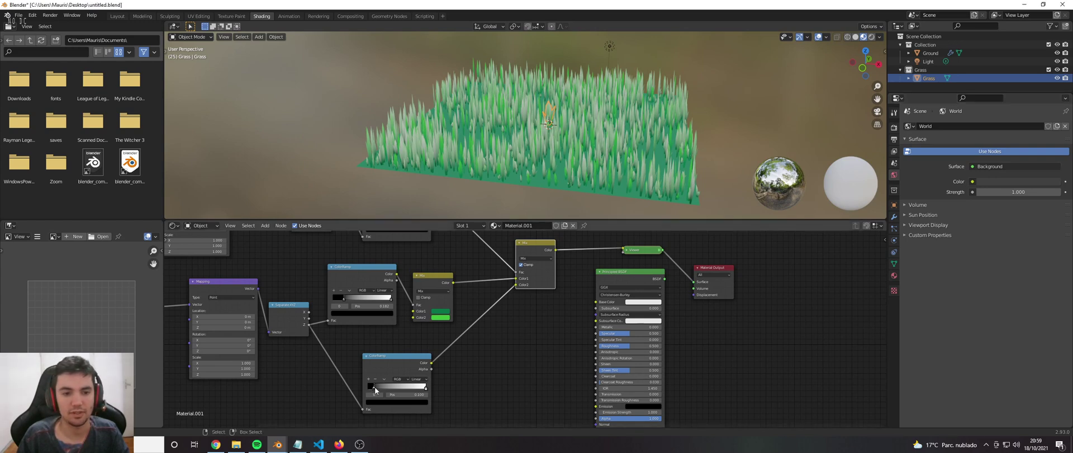
{"action": "scroll", "coordinate": [371, 391], "scroll_direction": "up", "scroll_amount": 3}
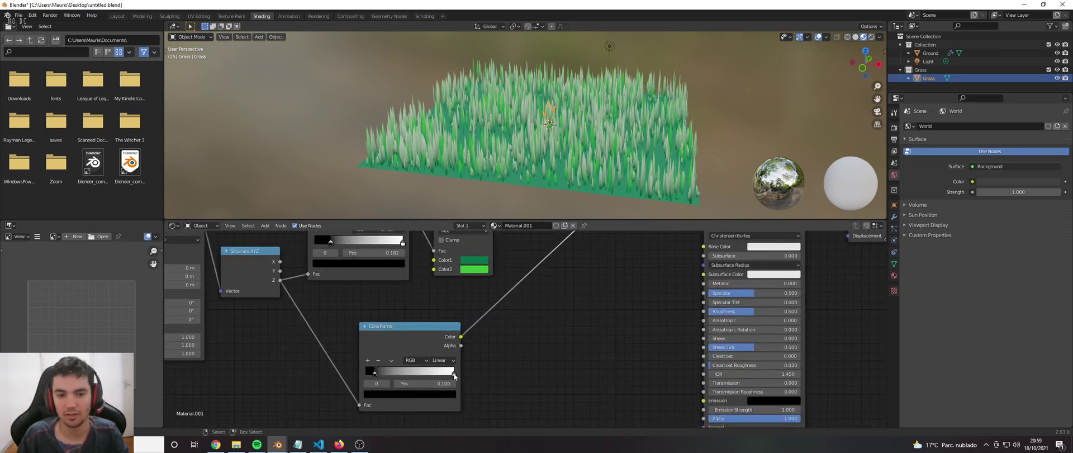
{"action": "left_click", "coordinate": [453, 372]}
{"action": "left_click", "coordinate": [410, 393]}
{"action": "left_click_drag", "start_coordinate": [384, 326], "coordinate": [387, 306]}
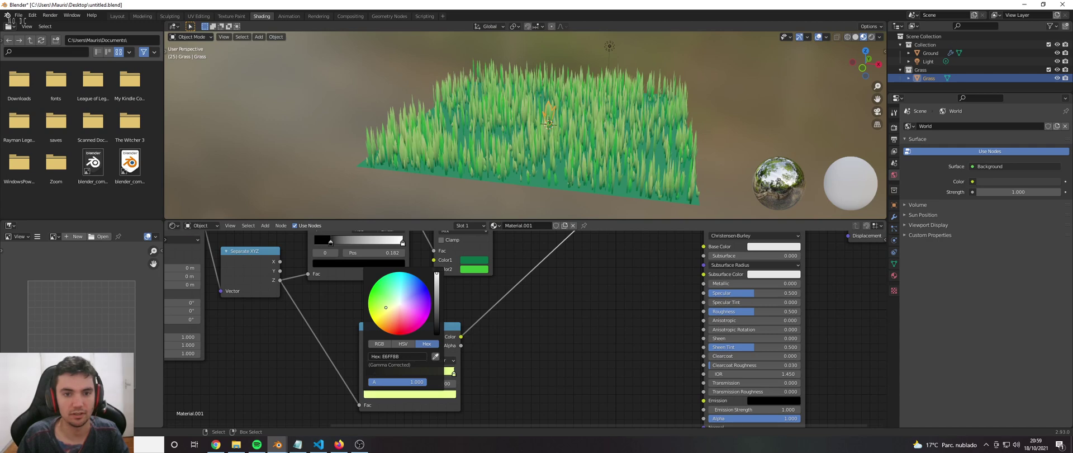
Recolor the lower ColorRamp's black stop to a medium green at position 0.005 and lighten its end stop to pale yellow-green (E9FFA5)
{"action": "left_click", "coordinate": [378, 371]}
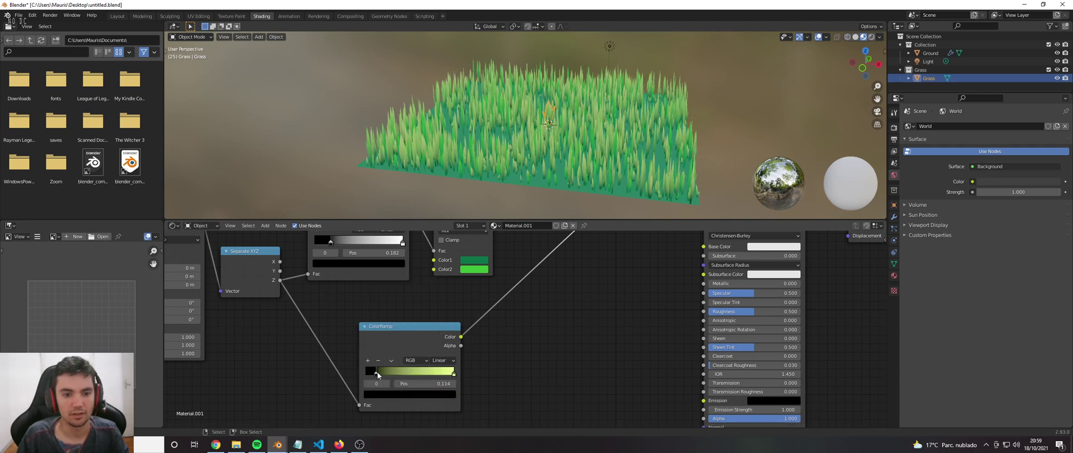
{"action": "left_click", "coordinate": [396, 395]}
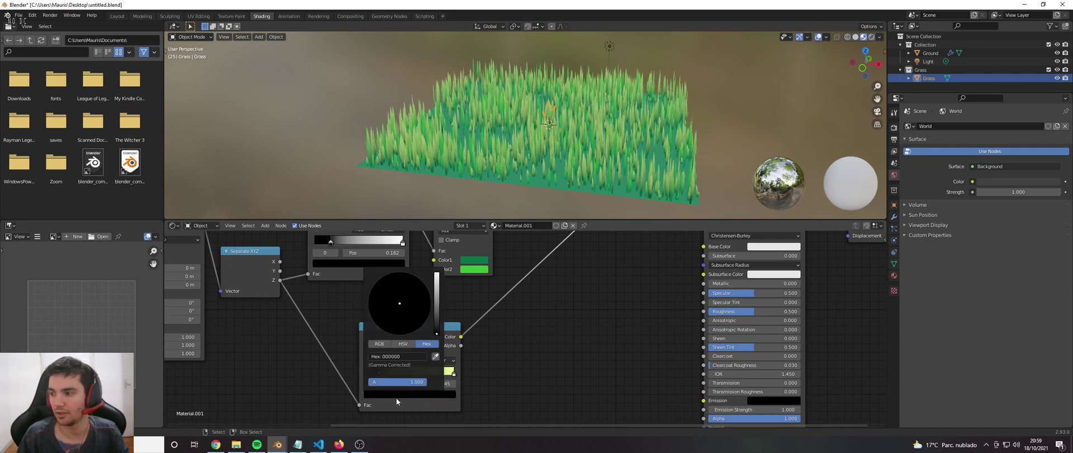
{"action": "left_click_drag", "start_coordinate": [437, 303], "coordinate": [437, 280]}
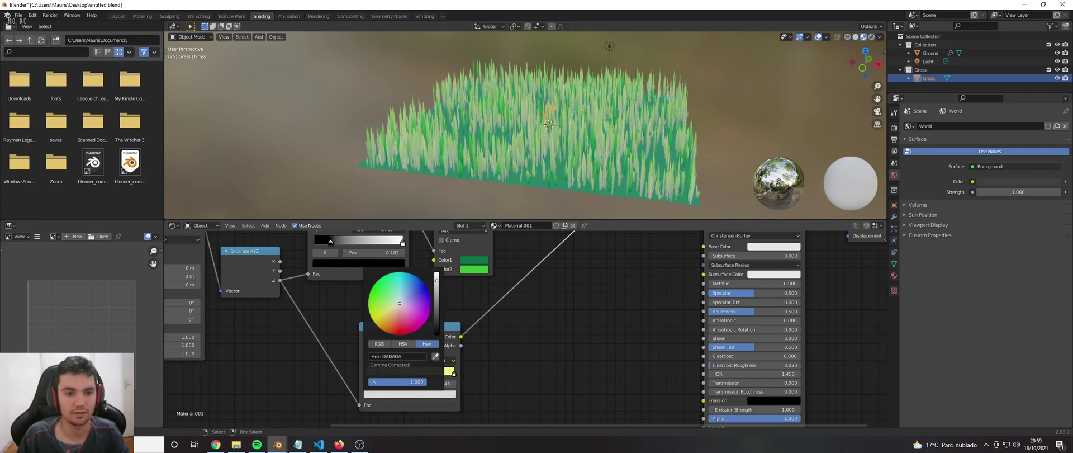
{"action": "left_click_drag", "start_coordinate": [378, 298], "coordinate": [377, 300]}
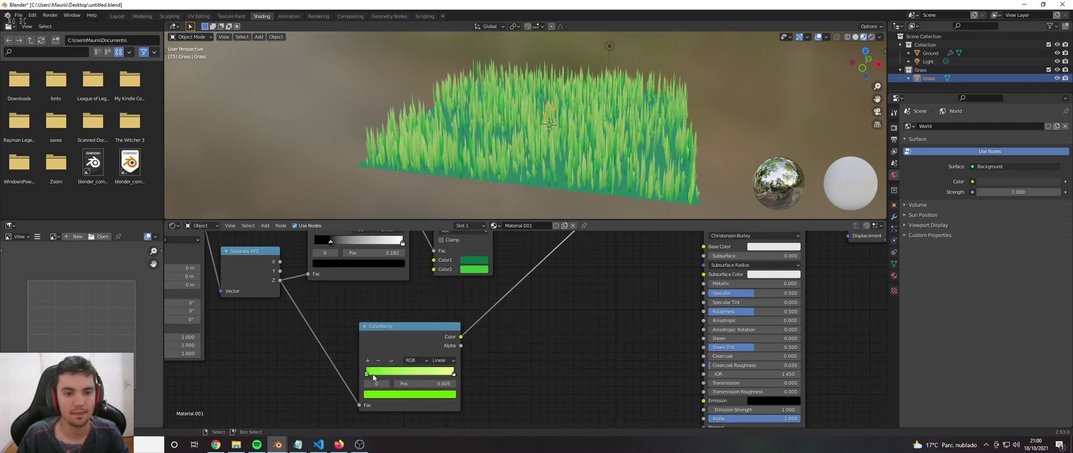
{"action": "left_click", "coordinate": [392, 395]}
{"action": "left_click_drag", "start_coordinate": [378, 307], "coordinate": [437, 292]}
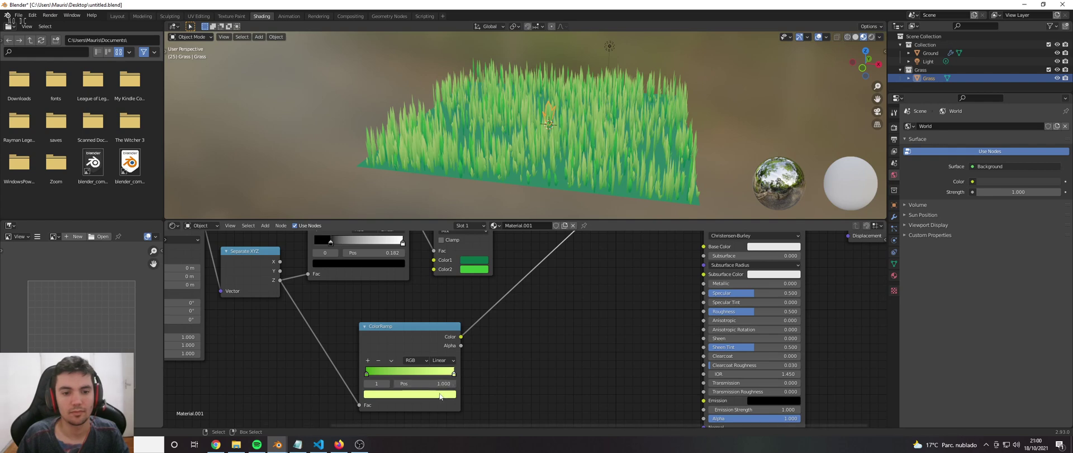
{"action": "left_click", "coordinate": [440, 395]}
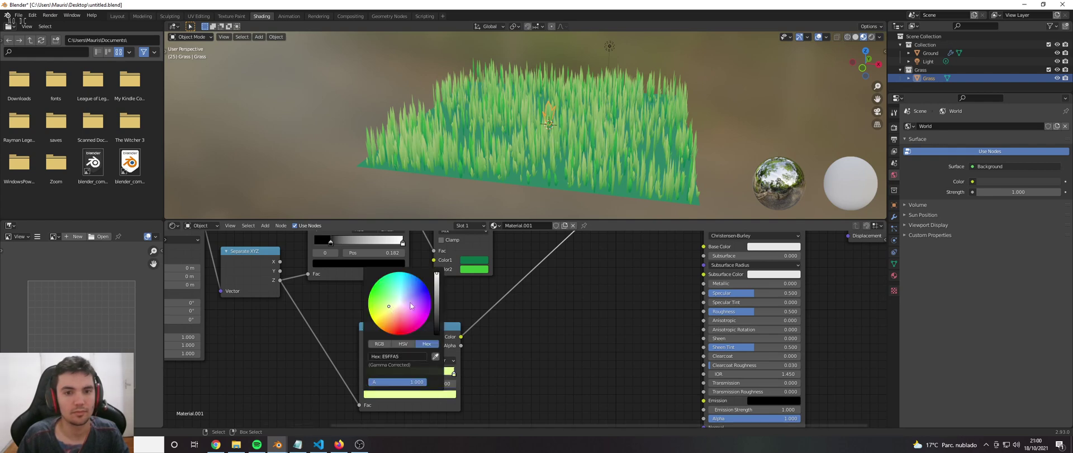
Shift the black stop of the noise ColorRamp to position 0.500 for fewer light blades and save the file
{"action": "scroll", "coordinate": [527, 278], "scroll_direction": "down", "scroll_amount": 4}
{"action": "middle_click_drag", "start_coordinate": [541, 176], "coordinate": [525, 193]}
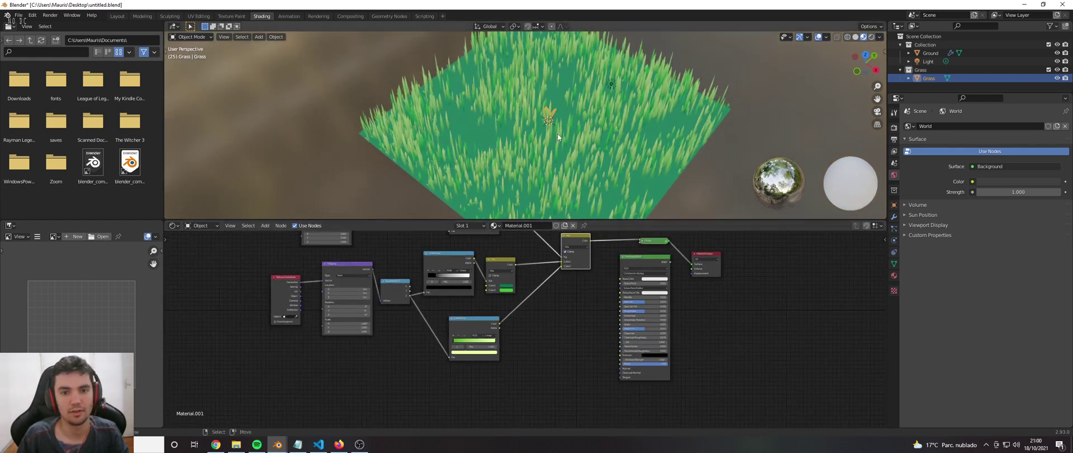
{"action": "middle_click_drag", "start_coordinate": [558, 135], "coordinate": [605, 105]}
{"action": "scroll", "coordinate": [605, 105], "scroll_direction": "up", "scroll_amount": 1}
{"action": "middle_click_drag", "start_coordinate": [555, 289], "coordinate": [511, 307]}
{"action": "middle_click_drag", "start_coordinate": [569, 113], "coordinate": [543, 126]}
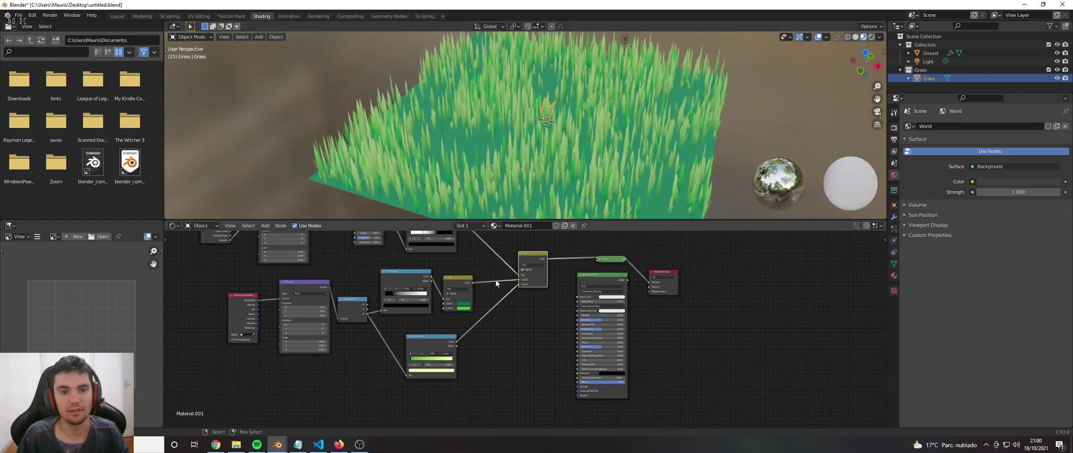
{"action": "middle_click_drag", "start_coordinate": [496, 283], "coordinate": [543, 265], "text": "ctrl"}
{"action": "middle_click_drag", "start_coordinate": [474, 253], "coordinate": [478, 285]}
{"action": "scroll", "coordinate": [440, 267], "scroll_direction": "up", "scroll_amount": 3}
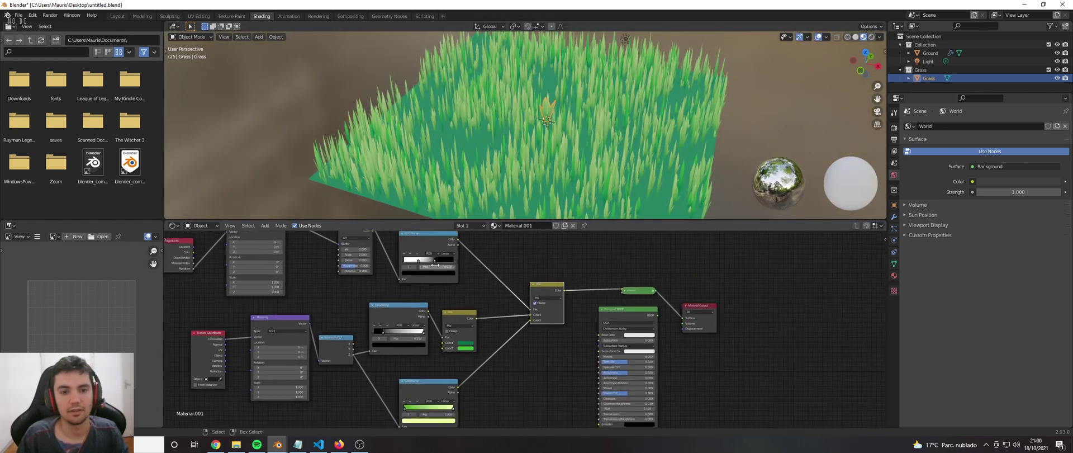
{"action": "left_click_drag", "start_coordinate": [435, 259], "coordinate": [428, 260]}
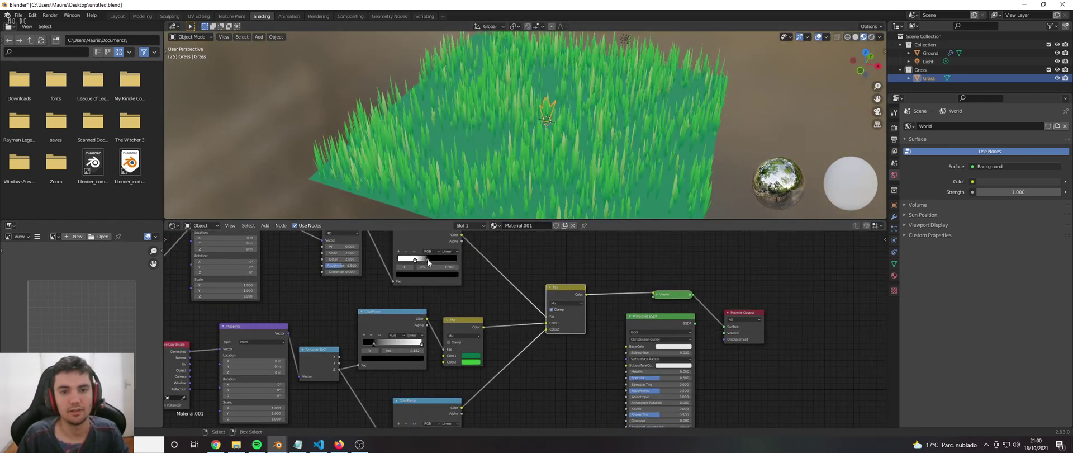
{"action": "scroll", "coordinate": [551, 82], "scroll_direction": "up", "scroll_amount": 3}
{"action": "key", "text": "ctrl+s"}
{"action": "scroll", "coordinate": [551, 81], "scroll_direction": "down", "scroll_amount": 2}
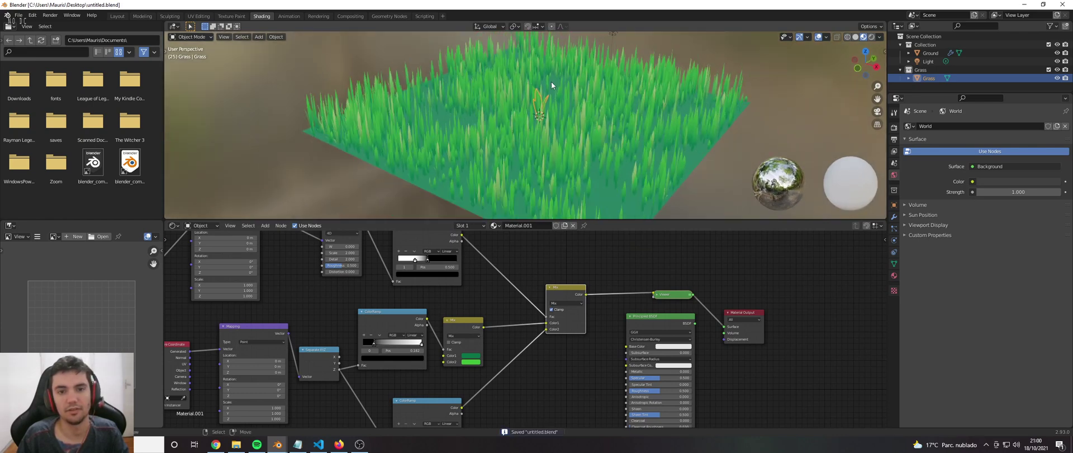
Deselect the grass object and inspect the blade color variation from closer and different angles
{"action": "left_click", "coordinate": [761, 105]}
{"action": "scroll", "coordinate": [594, 124], "scroll_direction": "up", "scroll_amount": 2}
{"action": "middle_click_drag", "start_coordinate": [594, 124], "coordinate": [705, 127]}
{"action": "scroll", "coordinate": [591, 131], "scroll_direction": "down", "scroll_amount": 3}
{"action": "scroll", "coordinate": [557, 172], "scroll_direction": "up", "scroll_amount": 3}
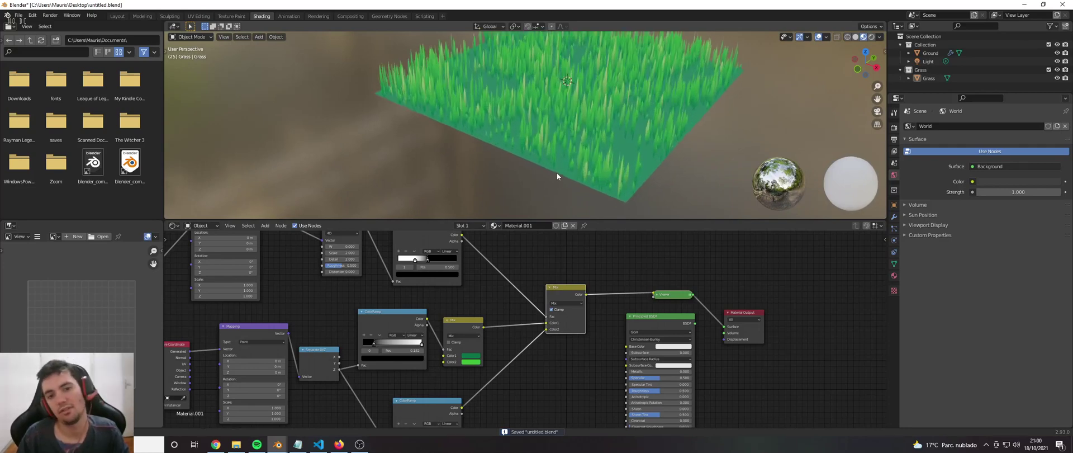
{"action": "middle_click_drag", "start_coordinate": [557, 172], "coordinate": [526, 158]}
Connect the clamped Mix node's color to the Principled BSDF's Base Color and the shader to the Material Output's Surface
{"action": "left_click_drag", "start_coordinate": [562, 293], "coordinate": [580, 312]}
{"action": "scroll", "coordinate": [587, 311], "scroll_direction": "down", "scroll_amount": 3}
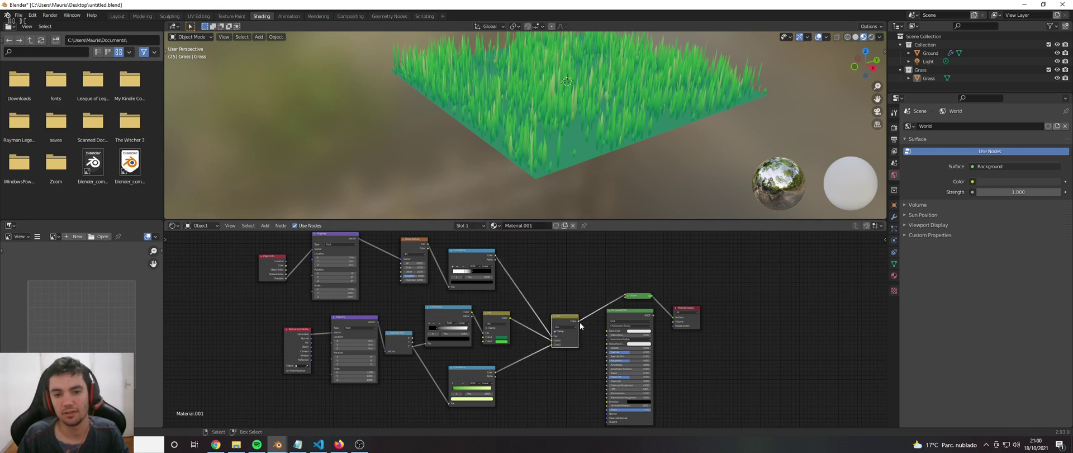
{"action": "left_click", "coordinate": [623, 314], "text": "ctrl+shift"}
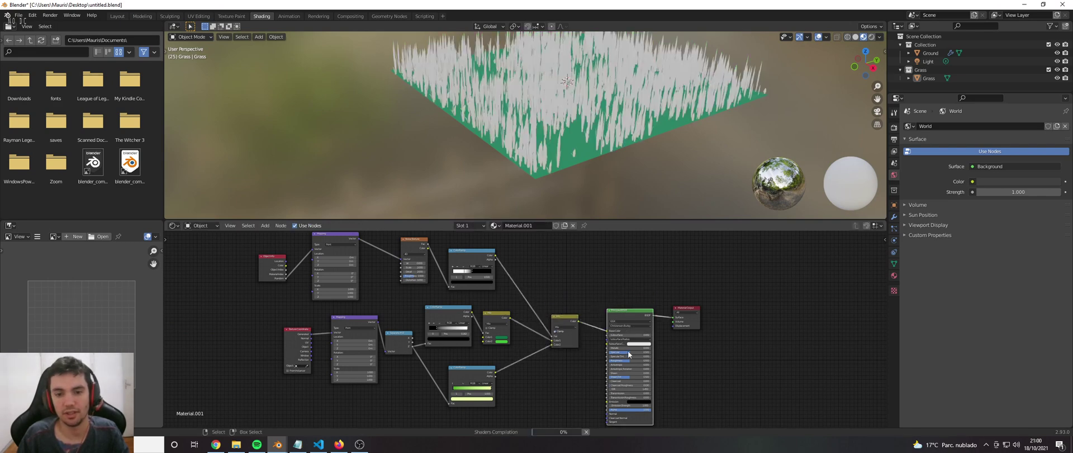
{"action": "scroll", "coordinate": [661, 353], "scroll_direction": "up", "scroll_amount": 3}
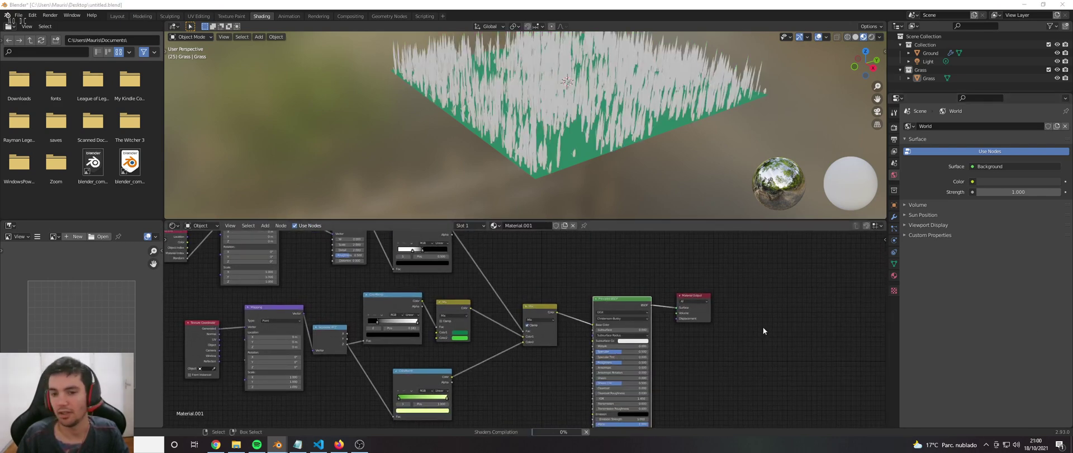
{"action": "scroll", "coordinate": [616, 334], "scroll_direction": "up", "scroll_amount": 2}
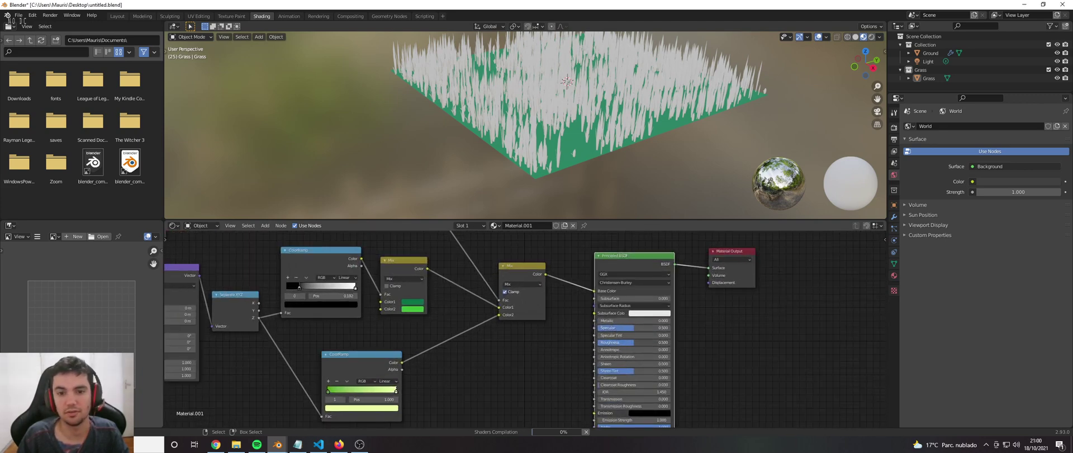
Set the grass Principled BSDF's Roughness to 1.000 and link the clamped Mix node's color to its Emission as well
{"action": "left_click_drag", "start_coordinate": [633, 342], "coordinate": [678, 350]}
{"action": "scroll", "coordinate": [588, 323], "scroll_direction": "down", "scroll_amount": 2}
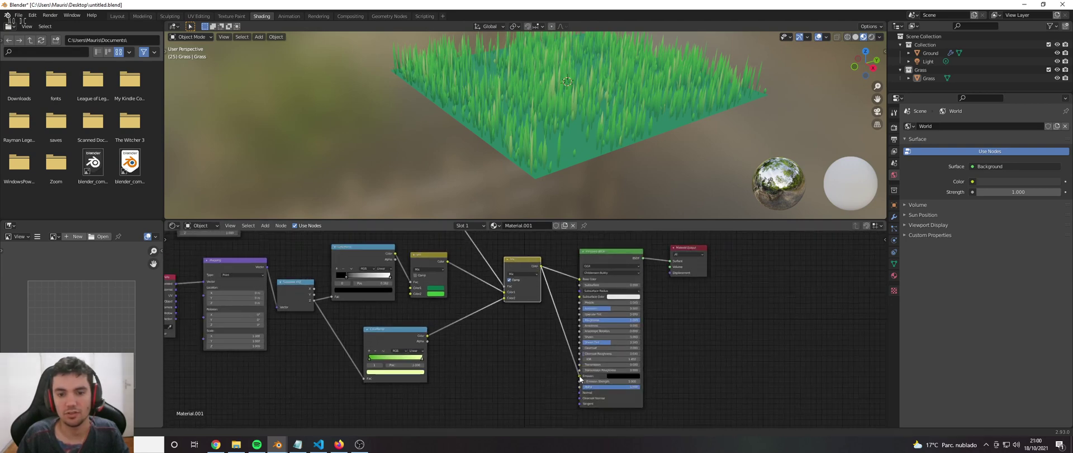
{"action": "left_click_drag", "start_coordinate": [580, 378], "coordinate": [579, 375]}
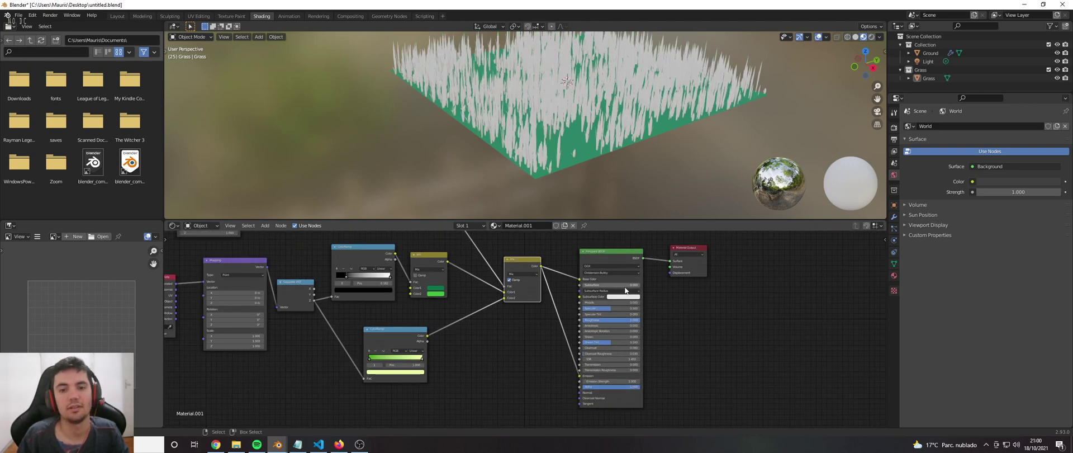
Inspect the emissive grass field from several angles and distances and save the file
{"action": "middle_click_drag", "start_coordinate": [632, 189], "coordinate": [643, 180]}
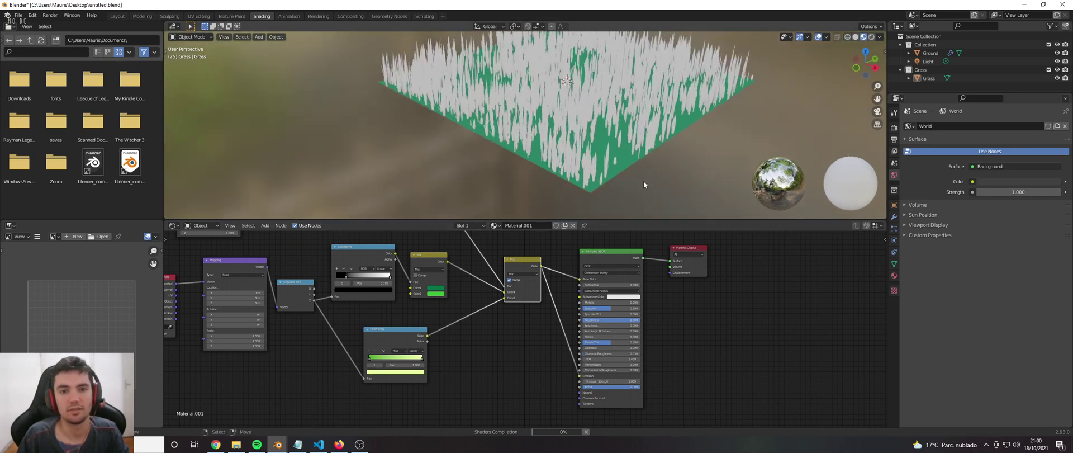
{"action": "middle_click_drag", "start_coordinate": [537, 238], "coordinate": [502, 291]}
{"action": "scroll", "coordinate": [530, 292], "scroll_direction": "up", "scroll_amount": 1}
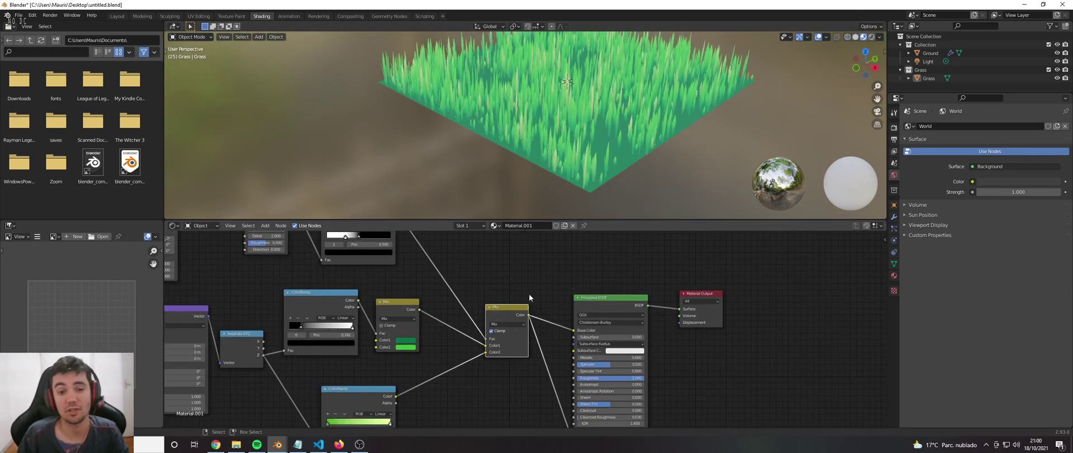
{"action": "middle_click_drag", "start_coordinate": [582, 173], "coordinate": [605, 170]}
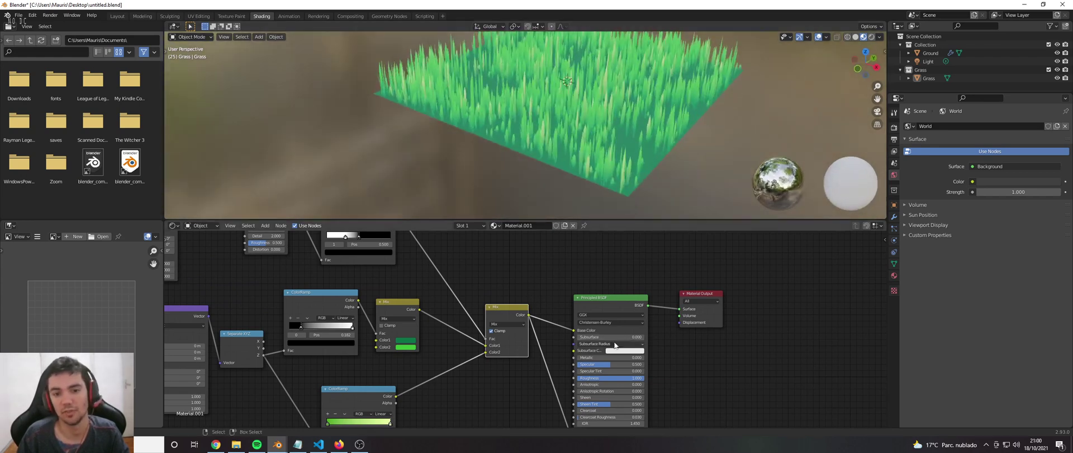
{"action": "scroll", "coordinate": [613, 346], "scroll_direction": "up", "scroll_amount": 1}
{"action": "middle_click_drag", "start_coordinate": [613, 345], "coordinate": [611, 324]}
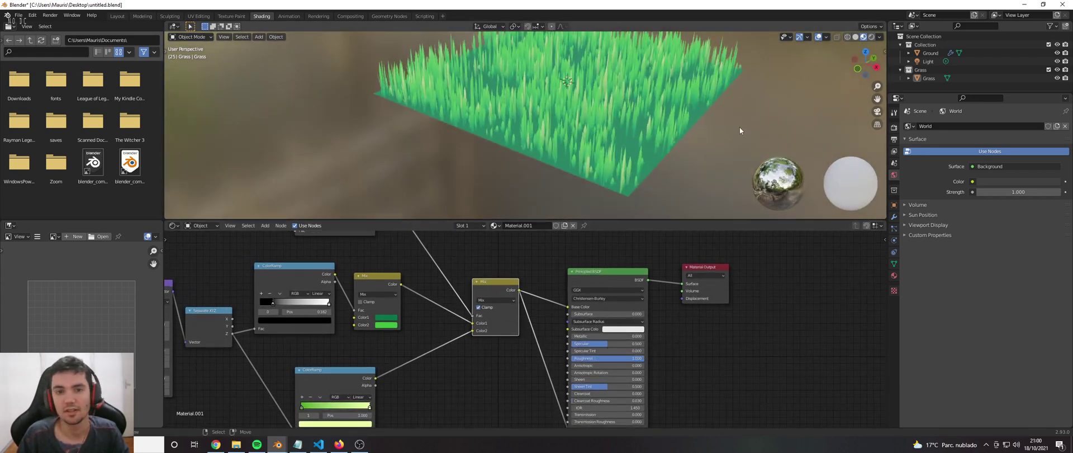
{"action": "middle_click_drag", "start_coordinate": [739, 126], "coordinate": [627, 86]}
{"action": "middle_click_drag", "start_coordinate": [590, 128], "coordinate": [613, 143]}
{"action": "scroll", "coordinate": [602, 129], "scroll_direction": "down", "scroll_amount": 2}
{"action": "scroll", "coordinate": [511, 274], "scroll_direction": "down", "scroll_amount": 2}
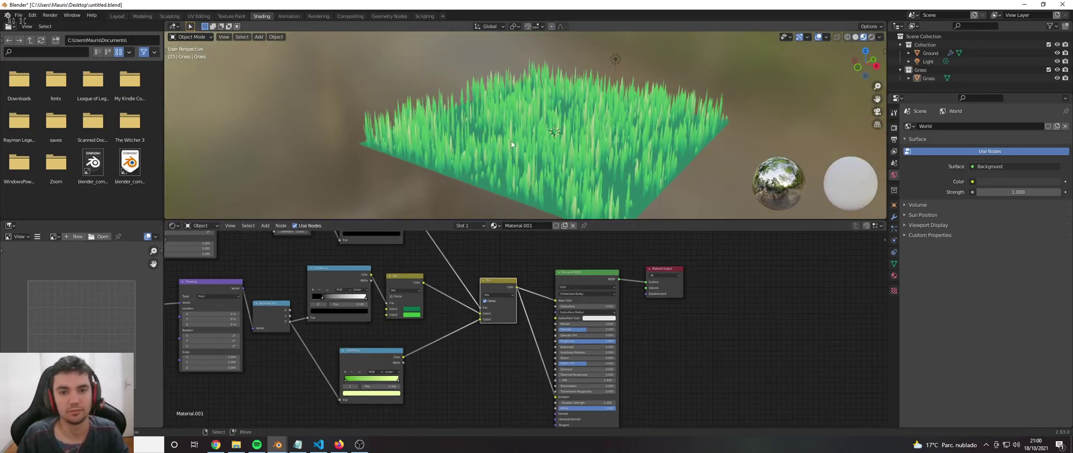
{"action": "middle_click_drag", "start_coordinate": [511, 140], "coordinate": [518, 143]}
{"action": "key", "text": "ctrl+s"}
Try a different W value on the grass material's 4D Noise Texture and undo the change
{"action": "middle_click_drag", "start_coordinate": [430, 86], "coordinate": [408, 99]}
{"action": "middle_click_drag", "start_coordinate": [405, 336], "coordinate": [454, 387]}
{"action": "scroll", "coordinate": [386, 360], "scroll_direction": "down", "scroll_amount": 2}
{"action": "scroll", "coordinate": [392, 336], "scroll_direction": "up", "scroll_amount": 3}
{"action": "scroll", "coordinate": [414, 346], "scroll_direction": "up", "scroll_amount": 2}
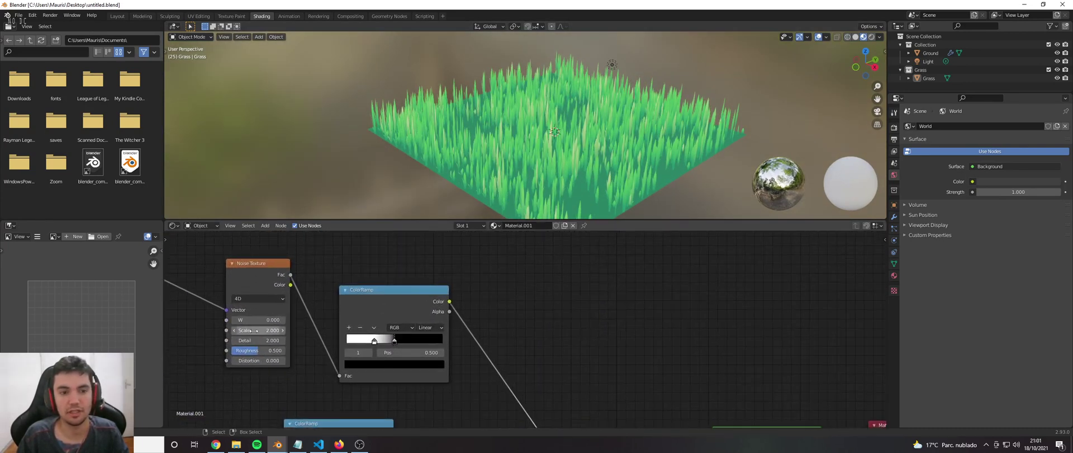
{"action": "mouse_move", "coordinate": [259, 330]}
{"action": "left_mouse_down"}
{"action": "mouse_move", "coordinate": [285, 330]}
{"action": "mouse_move", "coordinate": [272, 320]}
{"action": "left_mouse_up"}
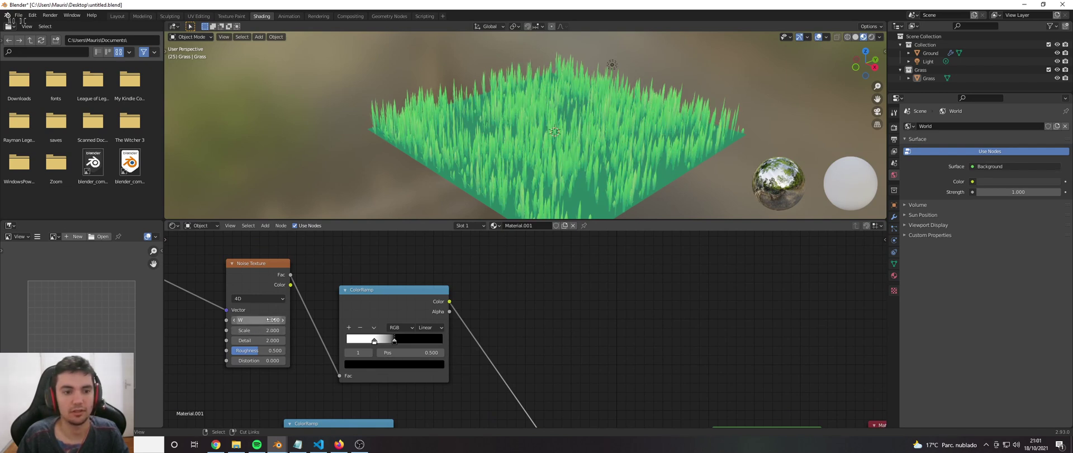
{"action": "key", "text": "ctrl+z"}
Move the noise ColorRamp's black stop to position 0.468 and check the whole field from different distances
{"action": "middle_click_drag", "start_coordinate": [322, 324], "coordinate": [524, 290]}
{"action": "middle_click_drag", "start_coordinate": [597, 310], "coordinate": [541, 328]}
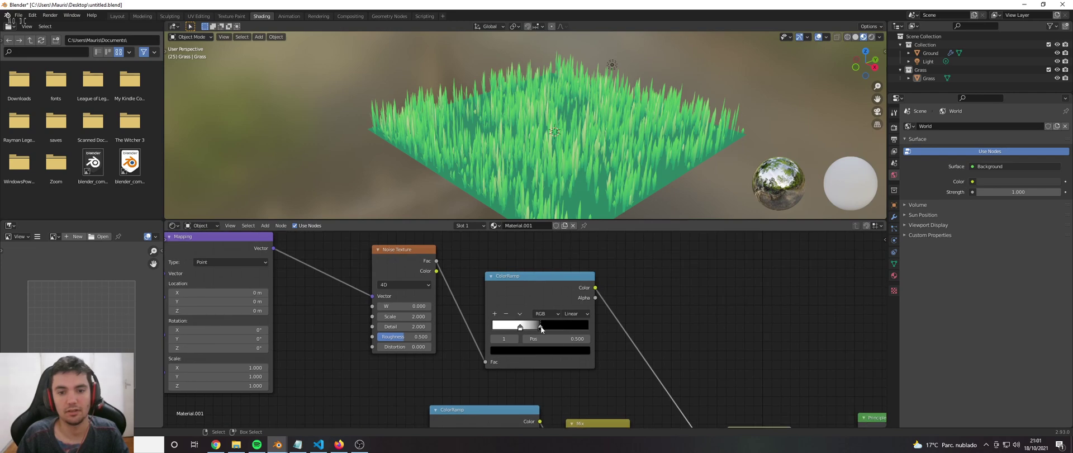
{"action": "mouse_move", "coordinate": [541, 329]}
{"action": "left_mouse_down"}
{"action": "mouse_move", "coordinate": [566, 324]}
{"action": "mouse_move", "coordinate": [537, 324]}
{"action": "left_mouse_up"}
{"action": "middle_click_drag", "start_coordinate": [589, 192], "coordinate": [510, 147]}
{"action": "scroll", "coordinate": [537, 138], "scroll_direction": "down", "scroll_amount": 5}
{"action": "scroll", "coordinate": [518, 146], "scroll_direction": "down", "scroll_amount": 2}
{"action": "scroll", "coordinate": [518, 146], "scroll_direction": "up", "scroll_amount": 1}
{"action": "scroll", "coordinate": [542, 157], "scroll_direction": "up", "scroll_amount": 3}
{"action": "scroll", "coordinate": [523, 149], "scroll_direction": "down", "scroll_amount": 2}
{"action": "scroll", "coordinate": [523, 148], "scroll_direction": "up", "scroll_amount": 1}
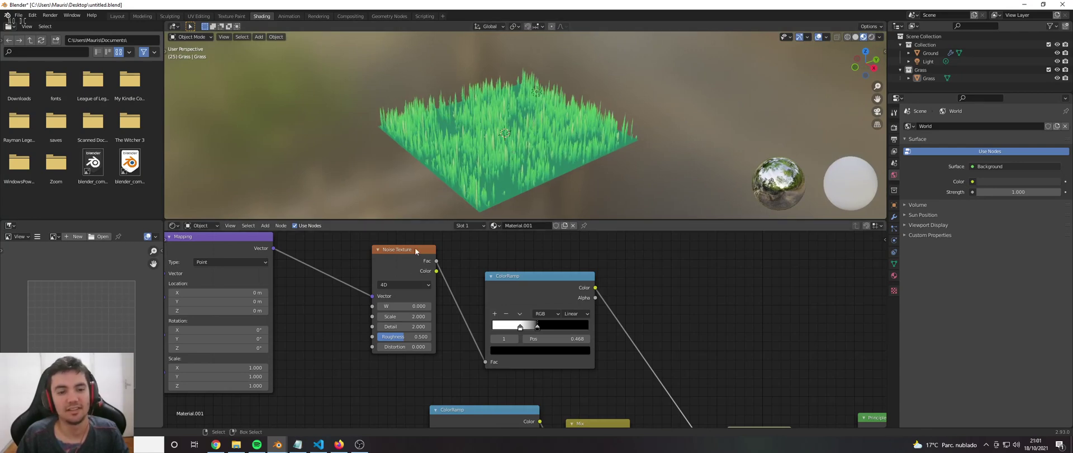
{"action": "left_click", "coordinate": [289, 16]}
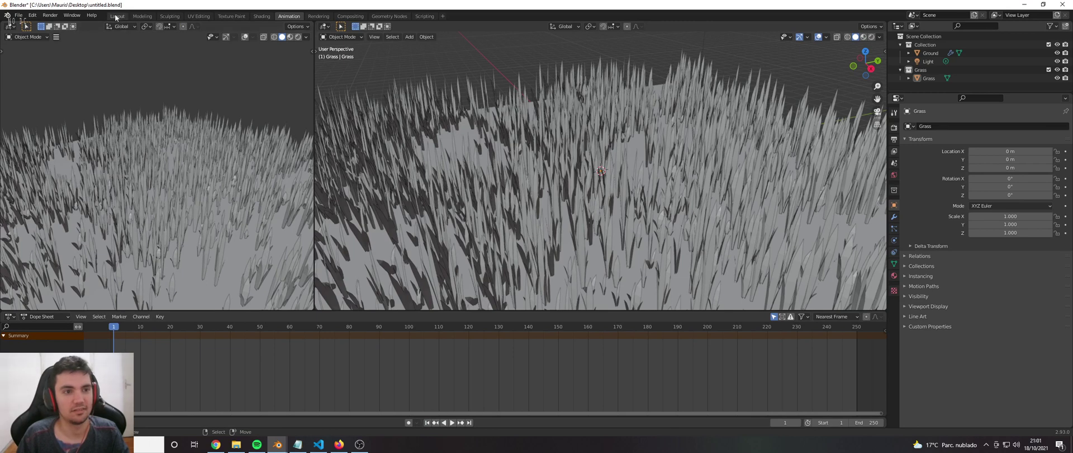
{"action": "left_click", "coordinate": [270, 17]}
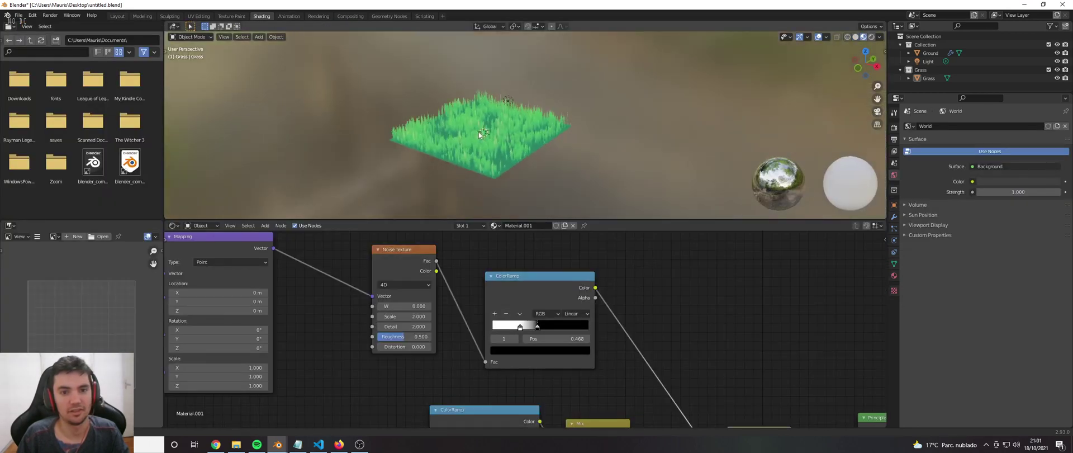
Save the file, select the Light object and hide it, and view the grass field without it
{"action": "left_click", "coordinate": [511, 87]}
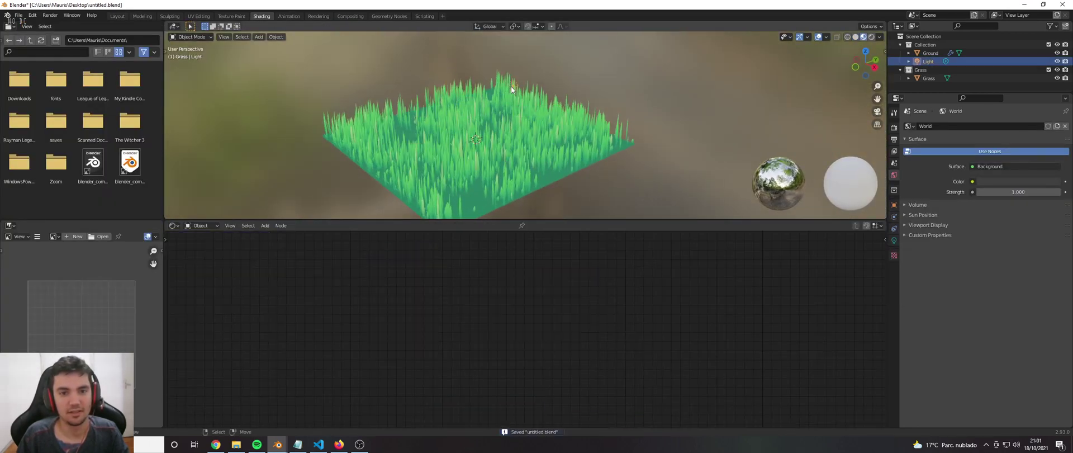
{"action": "left_click", "coordinate": [556, 138]}
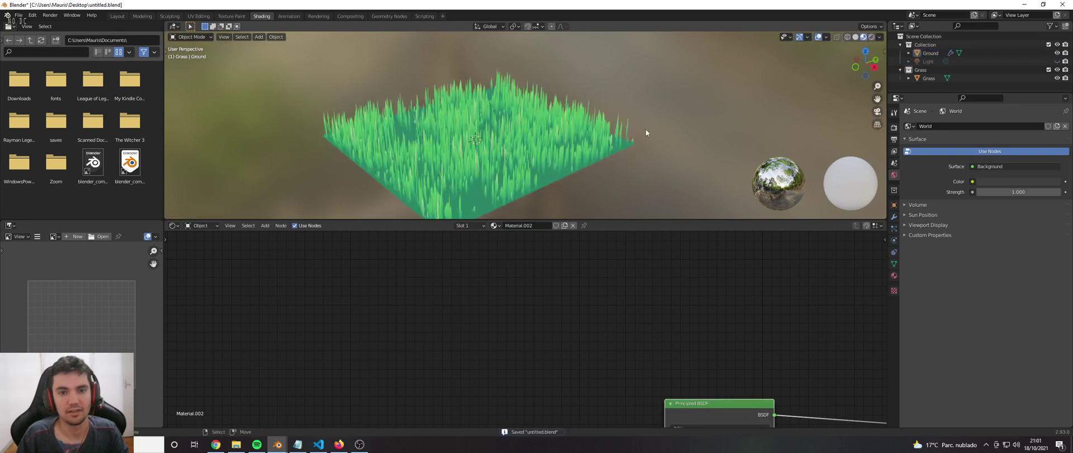
{"action": "middle_click_drag", "start_coordinate": [646, 129], "coordinate": [596, 189]}
{"action": "scroll", "coordinate": [596, 190], "scroll_direction": "up", "scroll_amount": 1}
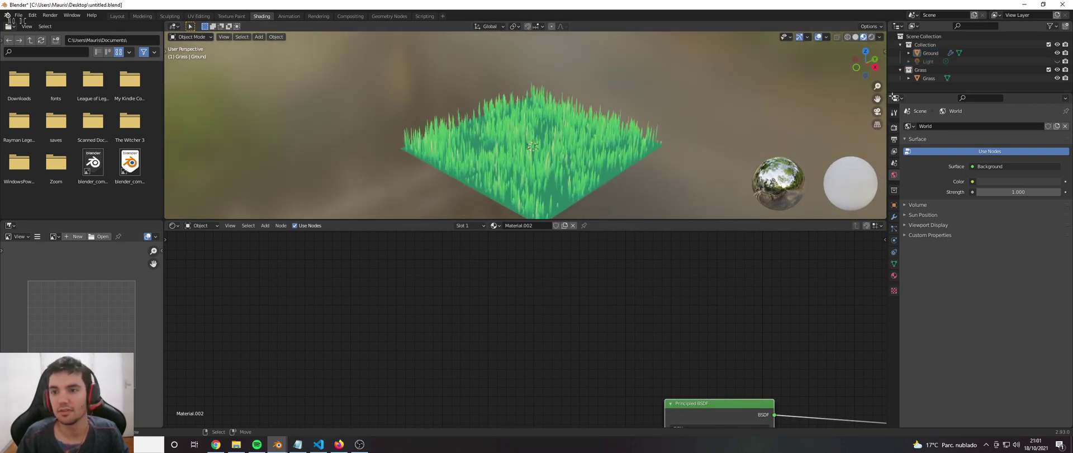
Select the Grass object and examine its material's node setup alongside the grass field in the viewport
{"action": "left_click", "coordinate": [932, 80]}
{"action": "scroll", "coordinate": [572, 280], "scroll_direction": "down", "scroll_amount": 5}
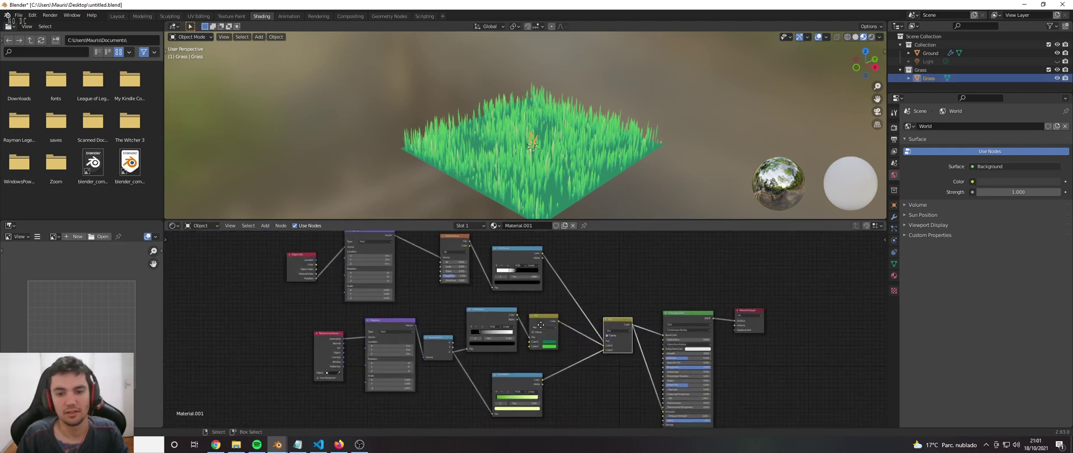
{"action": "scroll", "coordinate": [541, 325], "scroll_direction": "up", "scroll_amount": 3}
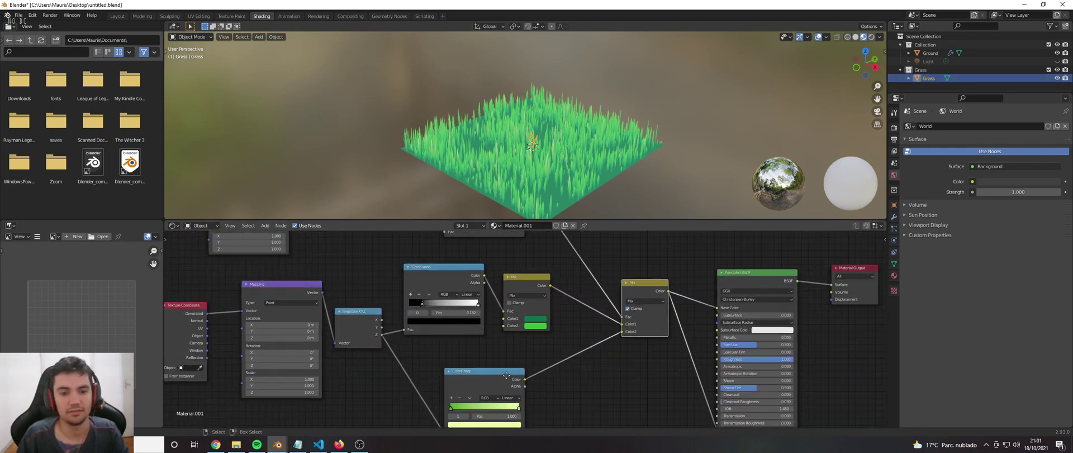
{"action": "scroll", "coordinate": [506, 375], "scroll_direction": "up", "scroll_amount": 3}
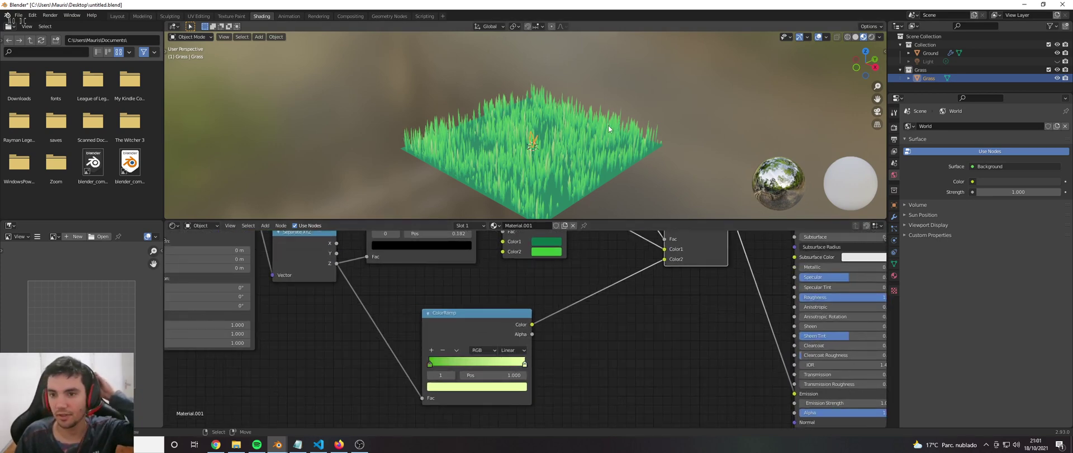
{"action": "middle_click_drag", "start_coordinate": [472, 78], "coordinate": [502, 76]}
{"action": "left_click", "coordinate": [487, 76]}
{"action": "scroll", "coordinate": [608, 324], "scroll_direction": "down", "scroll_amount": 4}
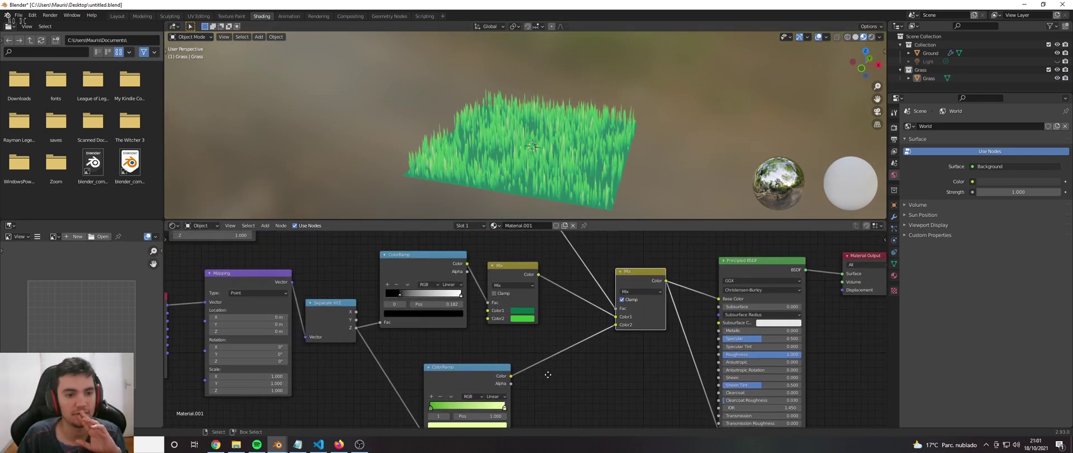
{"action": "middle_click_drag", "start_coordinate": [594, 363], "coordinate": [560, 387]}
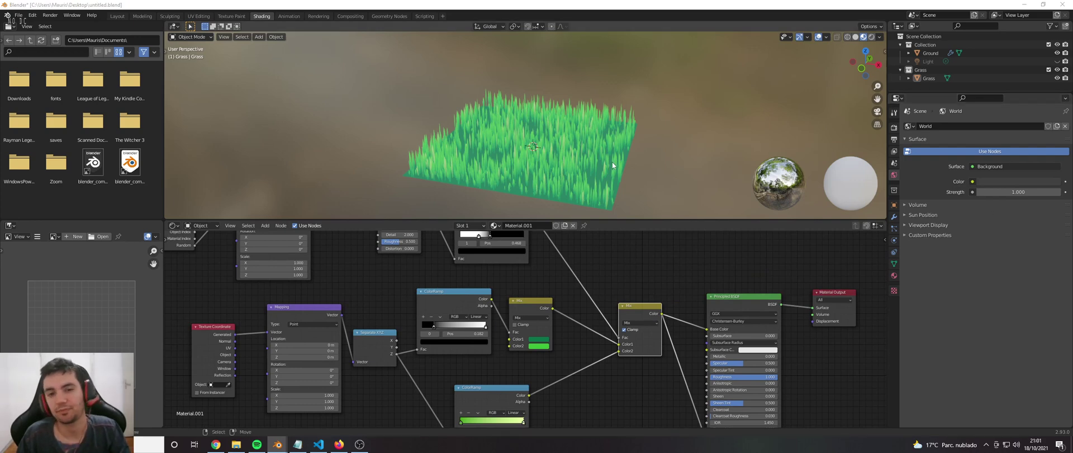
Select the Ground object, switch to the Geometry Nodes workspace and display the viewport in Material Preview shading
{"action": "middle_click_drag", "start_coordinate": [612, 162], "coordinate": [535, 156]}
{"action": "left_click", "coordinate": [499, 123]}
{"action": "left_click", "coordinate": [356, 48]}
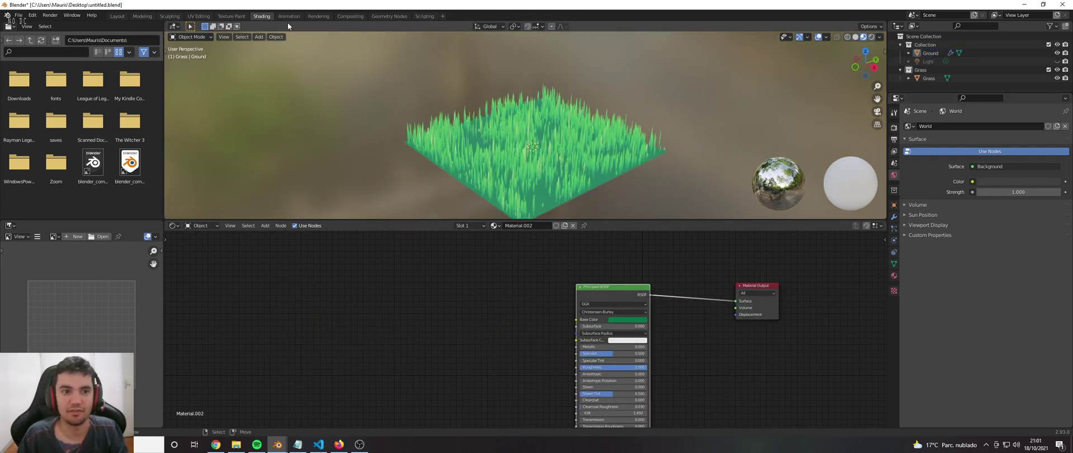
{"action": "left_click", "coordinate": [372, 16]}
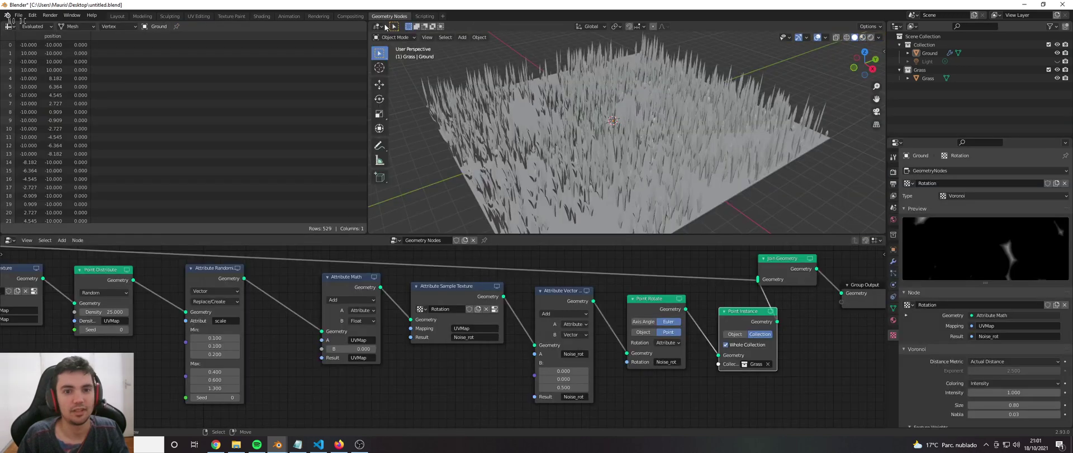
{"action": "scroll", "coordinate": [773, 82], "scroll_direction": "down", "scroll_amount": 3}
{"action": "left_click", "coordinate": [863, 38]}
{"action": "scroll", "coordinate": [541, 119], "scroll_direction": "up", "scroll_amount": 4}
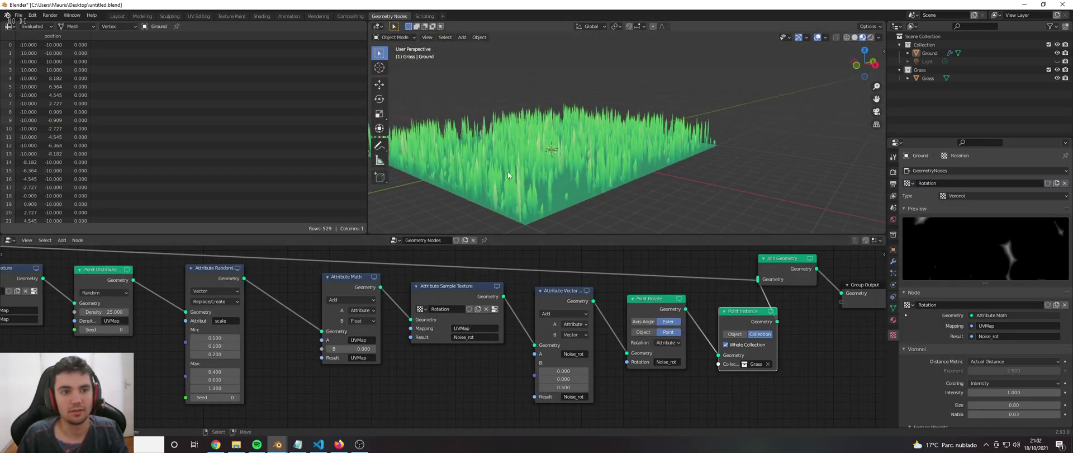
Drive the B value of the Attribute Math node with the current frame and play the animation
{"action": "middle_click_drag", "start_coordinate": [268, 357], "coordinate": [366, 357]}
{"action": "middle_click_drag", "start_coordinate": [178, 341], "coordinate": [147, 346]}
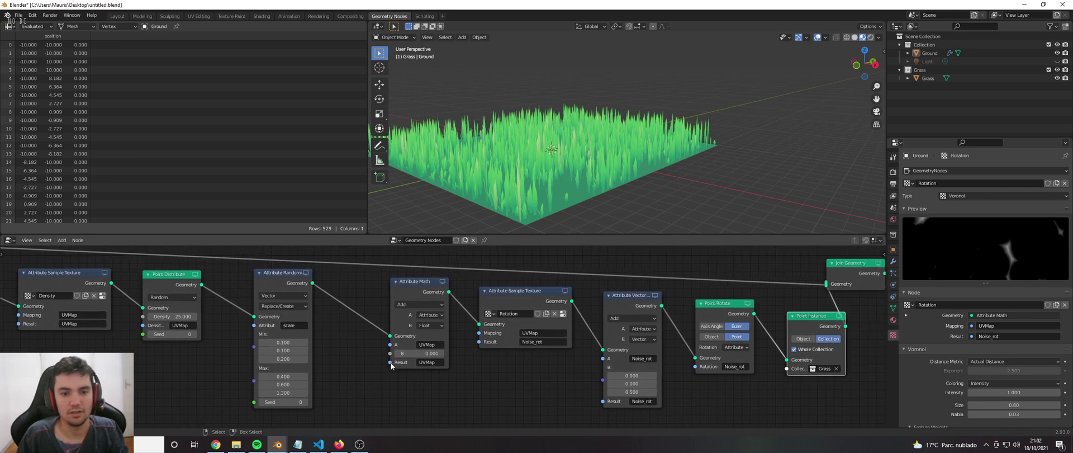
{"action": "double_click", "coordinate": [411, 353]}
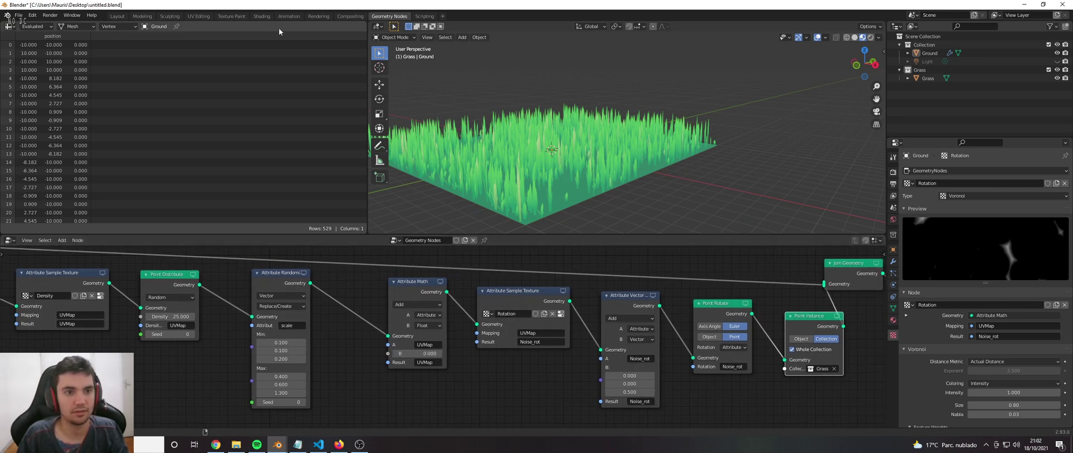
{"action": "left_click", "coordinate": [296, 16]}
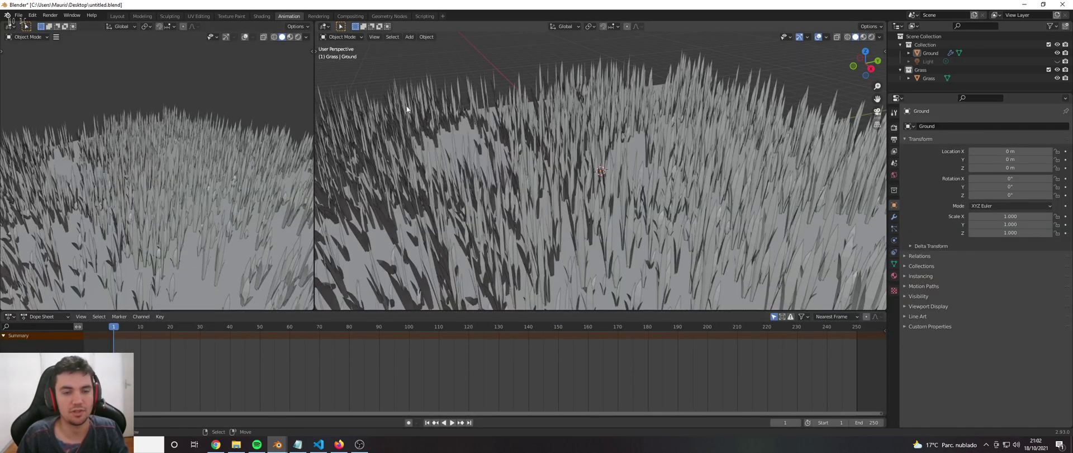
{"action": "left_click", "coordinate": [389, 16]}
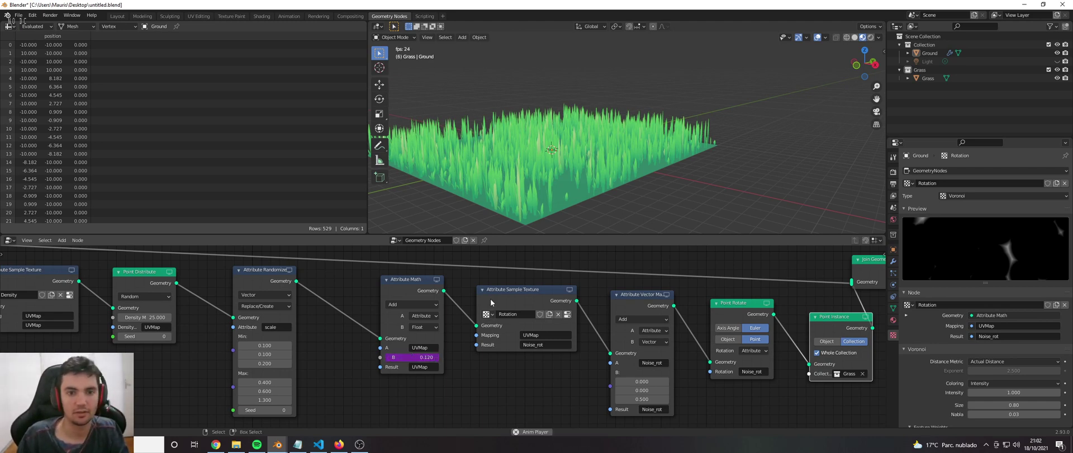
Widen the 3D viewport by shrinking the spreadsheet and watch the playing grass animation from several angles
{"action": "middle_click_drag", "start_coordinate": [560, 177], "coordinate": [541, 149]}
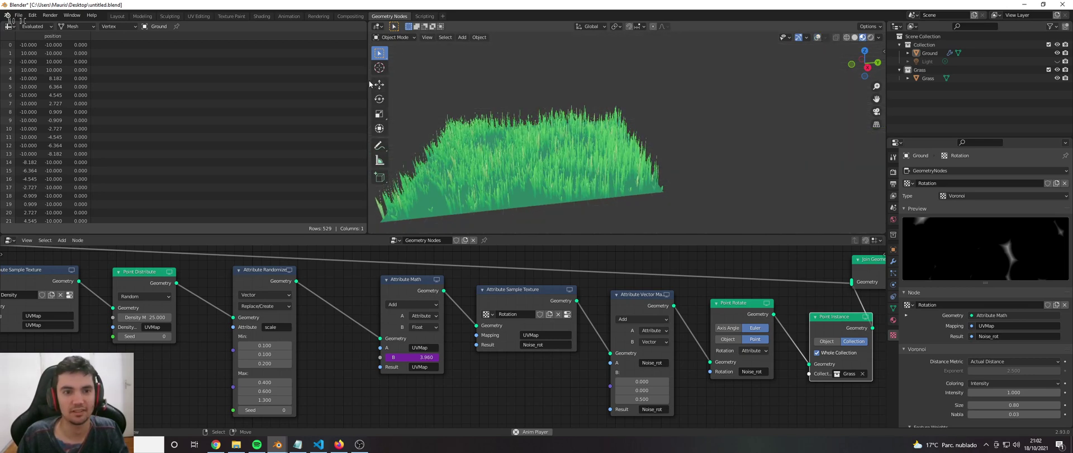
{"action": "left_click_drag", "start_coordinate": [367, 80], "coordinate": [193, 80]}
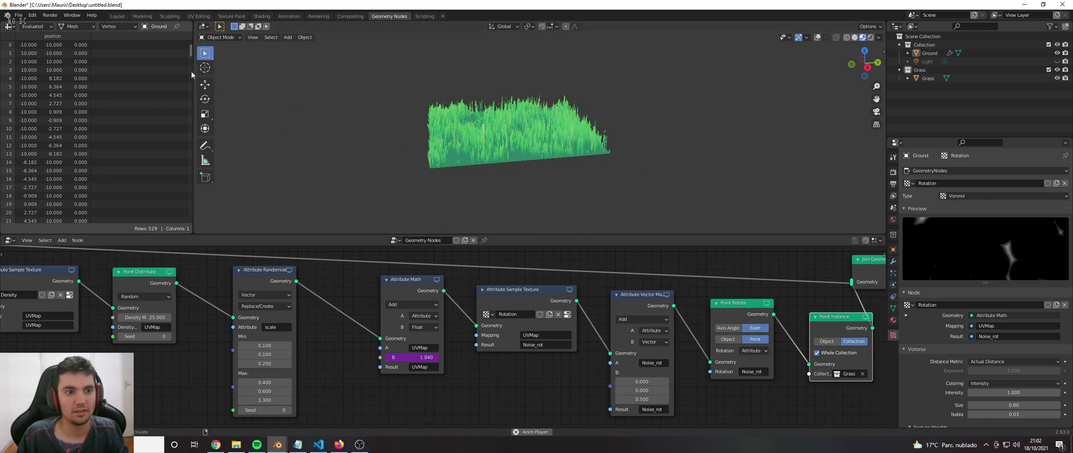
{"action": "left_click_drag", "start_coordinate": [193, 75], "coordinate": [106, 83]}
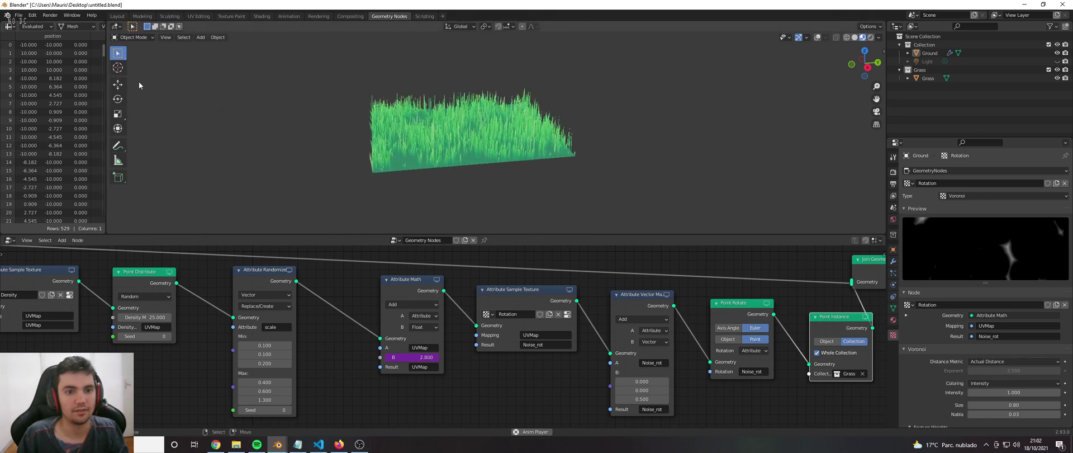
{"action": "middle_click_drag", "start_coordinate": [308, 81], "coordinate": [510, 96]}
{"action": "scroll", "coordinate": [514, 82], "scroll_direction": "up", "scroll_amount": 4}
{"action": "scroll", "coordinate": [515, 81], "scroll_direction": "down", "scroll_amount": 3}
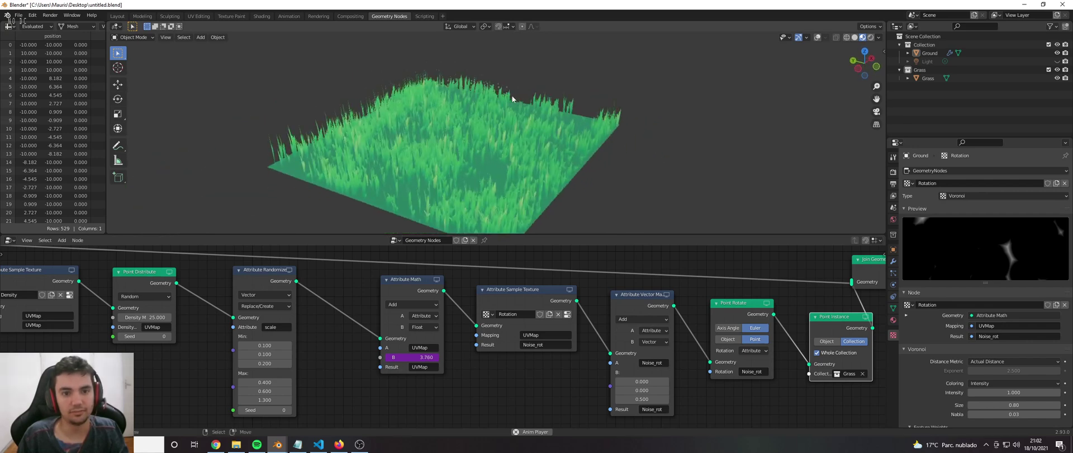
{"action": "middle_click_drag", "start_coordinate": [629, 191], "coordinate": [501, 217]}
{"action": "scroll", "coordinate": [500, 217], "scroll_direction": "up", "scroll_amount": 3}
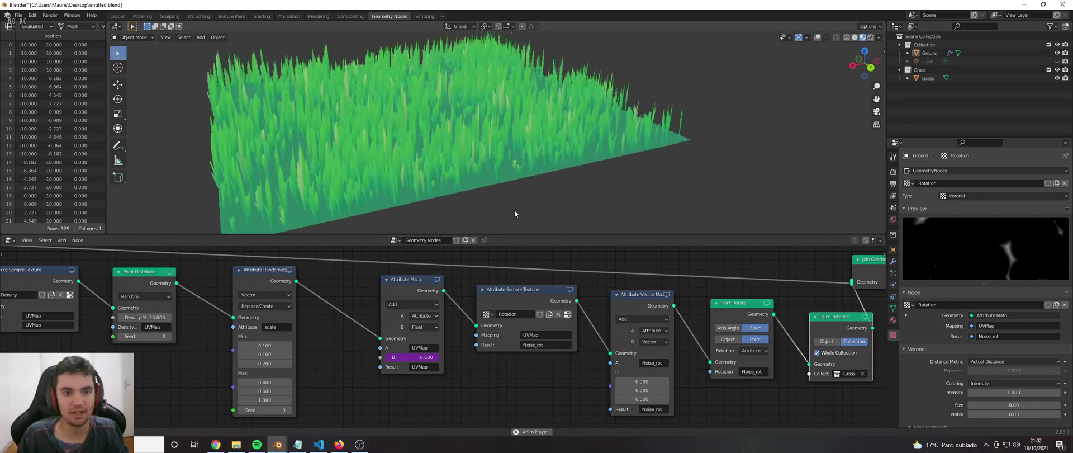
{"action": "scroll", "coordinate": [515, 209], "scroll_direction": "down", "scroll_amount": 1}
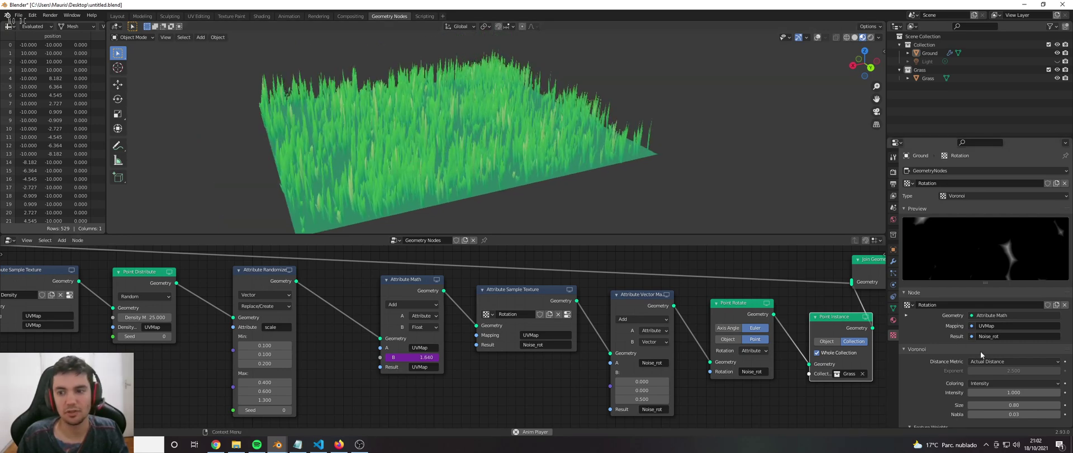
Set the Rotation Voronoi texture's Size to 0.71 and check the effect on the moving grass
{"action": "scroll", "coordinate": [978, 346], "scroll_direction": "down", "scroll_amount": 2}
{"action": "scroll", "coordinate": [971, 338], "scroll_direction": "down", "scroll_amount": 4}
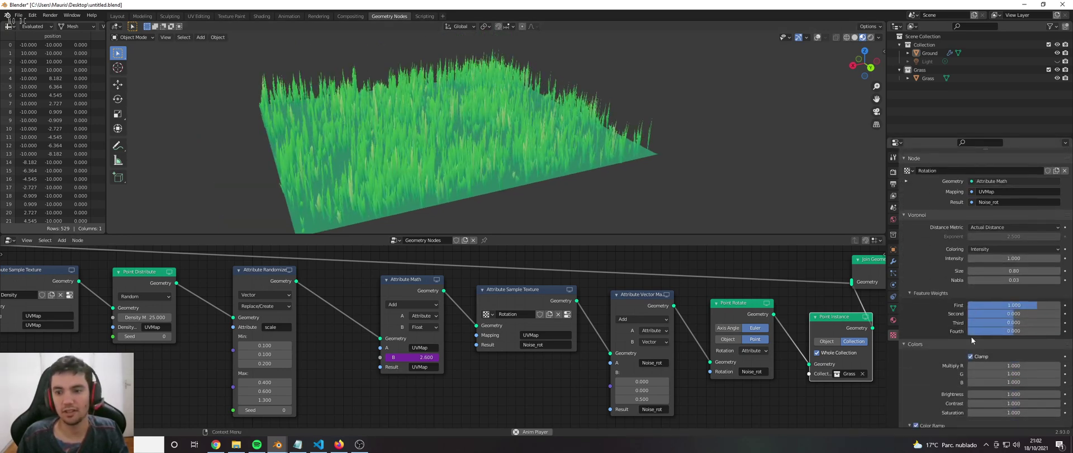
{"action": "scroll", "coordinate": [765, 166], "scroll_direction": "down", "scroll_amount": 1}
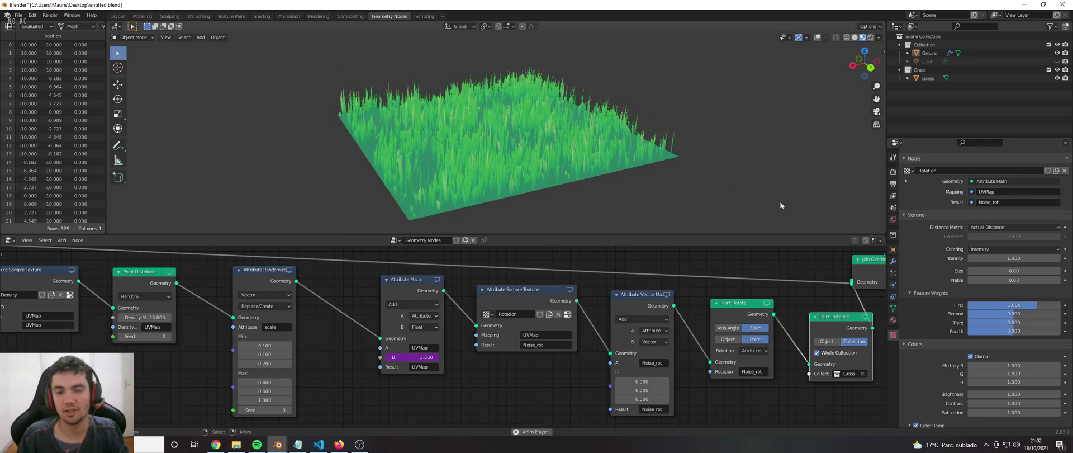
{"action": "middle_click_drag", "start_coordinate": [779, 201], "coordinate": [728, 171]}
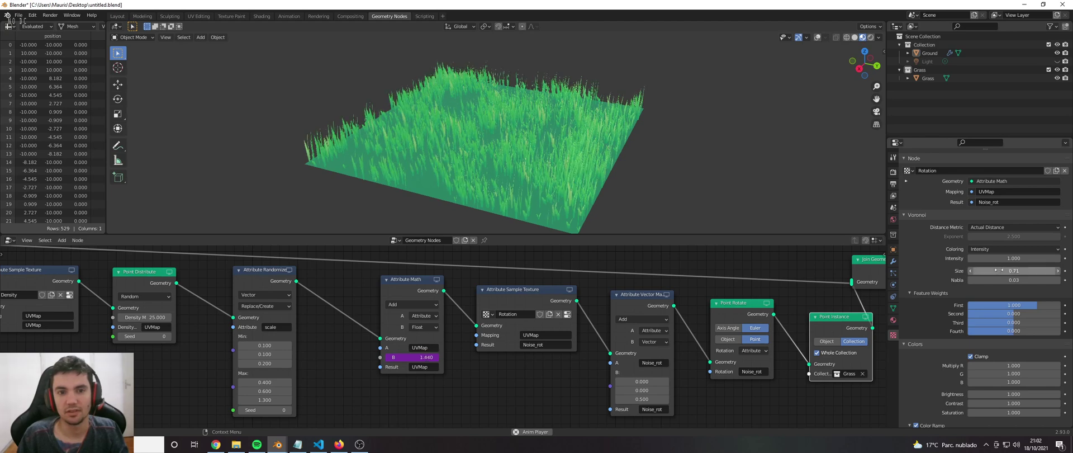
{"action": "scroll", "coordinate": [687, 164], "scroll_direction": "up", "scroll_amount": 2}
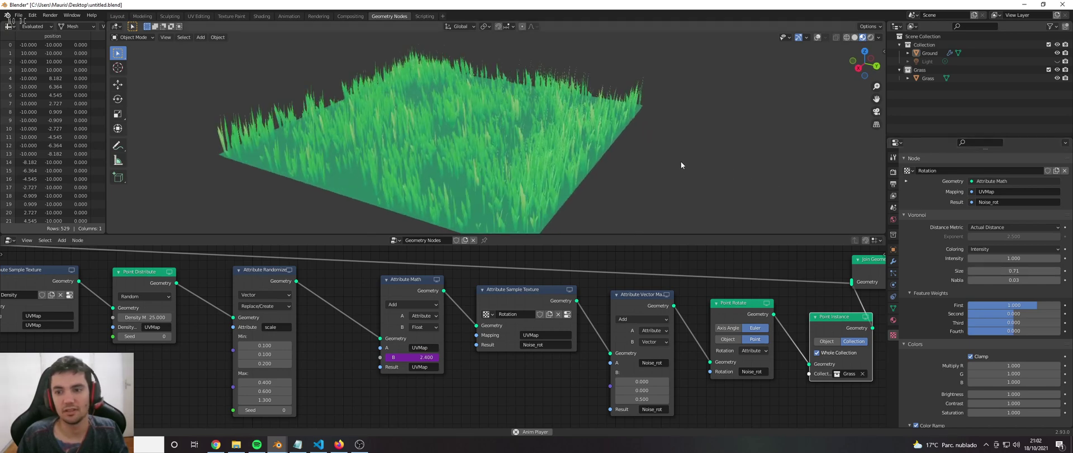
{"action": "scroll", "coordinate": [680, 162], "scroll_direction": "up", "scroll_amount": 1}
Set the third B component of the Attribute Vector Math node to 0.300 to soften the blade tilt
{"action": "middle_click_drag", "start_coordinate": [681, 161], "coordinate": [512, 148]}
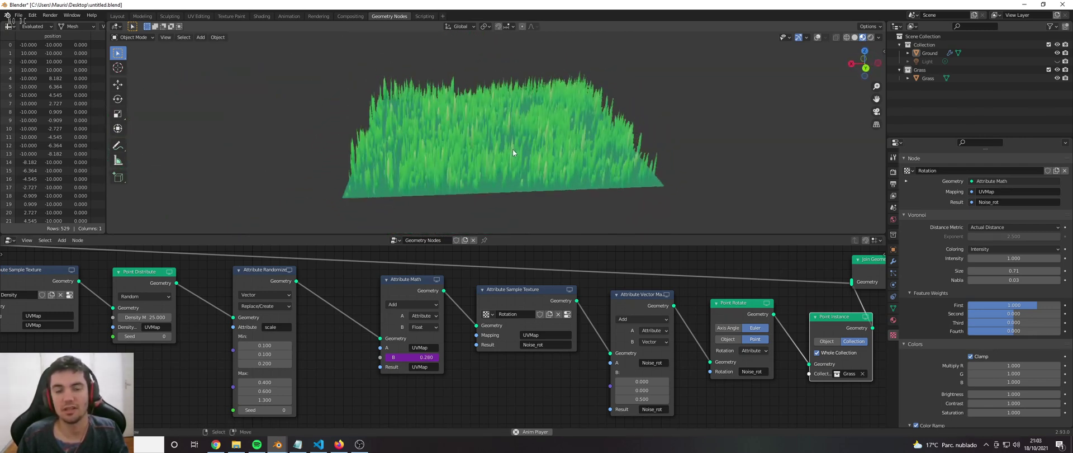
{"action": "scroll", "coordinate": [512, 148], "scroll_direction": "up", "scroll_amount": 1}
{"action": "scroll", "coordinate": [546, 141], "scroll_direction": "up", "scroll_amount": 2}
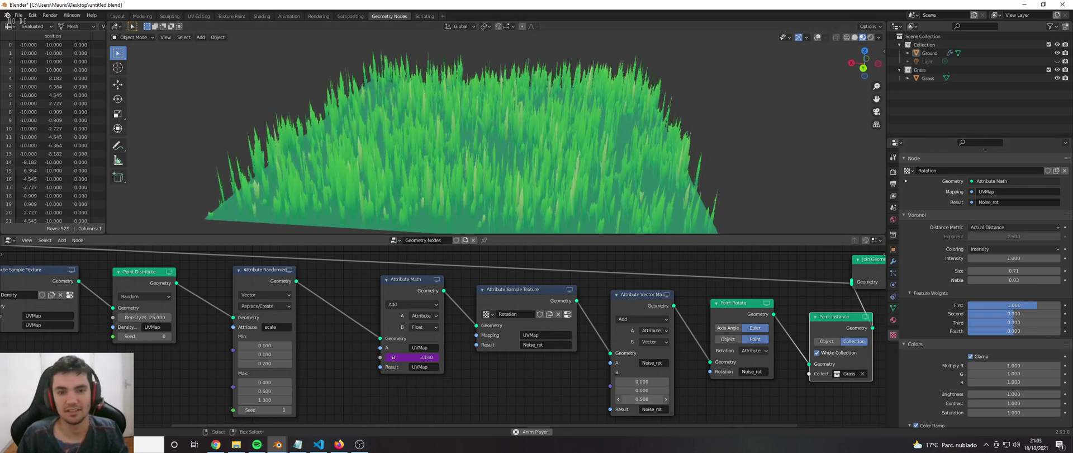
{"action": "left_click_drag", "start_coordinate": [643, 399], "coordinate": [641, 399]}
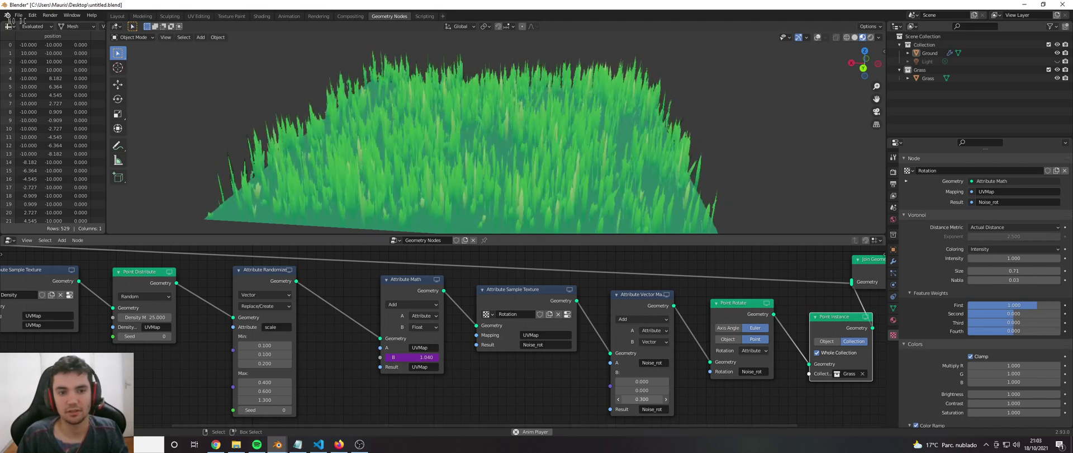
Save the file and inspect the animated grass field from different angles and distances
{"action": "middle_click_drag", "start_coordinate": [590, 197], "coordinate": [484, 197]}
{"action": "scroll", "coordinate": [470, 187], "scroll_direction": "down", "scroll_amount": 3}
{"action": "scroll", "coordinate": [484, 196], "scroll_direction": "up", "scroll_amount": 4}
{"action": "key", "text": "shift+s"}
{"action": "key", "text": "ctrl+s"}
{"action": "middle_click_drag", "start_coordinate": [414, 108], "coordinate": [542, 130]}
{"action": "scroll", "coordinate": [328, 338], "scroll_direction": "down", "scroll_amount": 2}
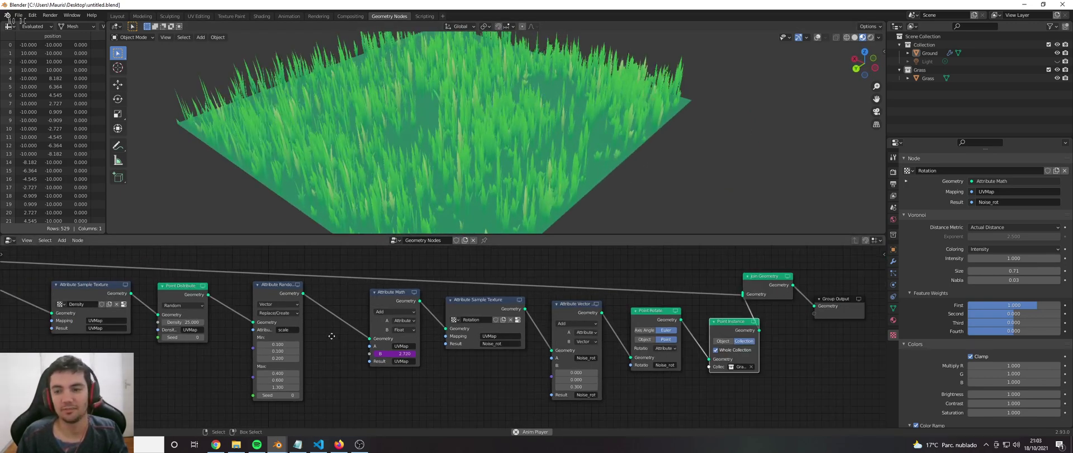
Assign the Density texture in place of Rotation to the second Attribute Sample Texture node
{"action": "scroll", "coordinate": [935, 288], "scroll_direction": "up", "scroll_amount": 5}
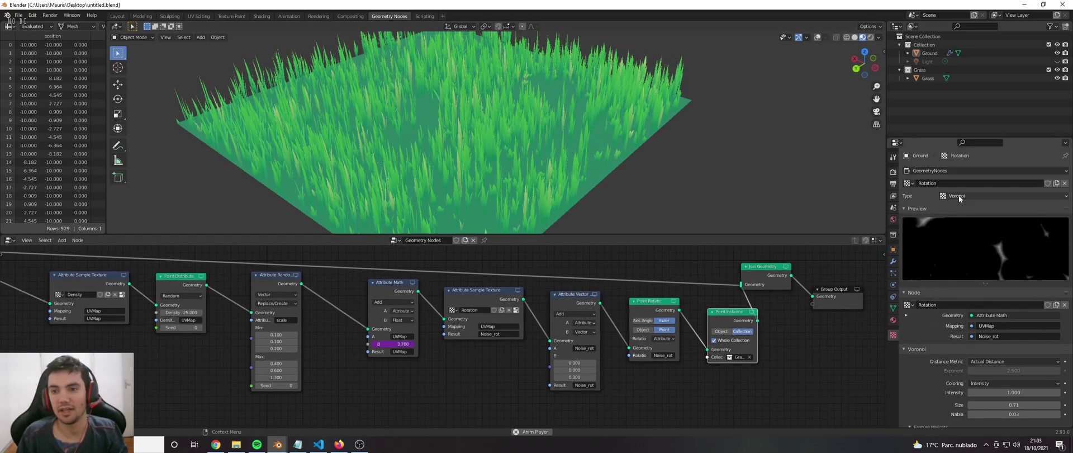
{"action": "scroll", "coordinate": [696, 92], "scroll_direction": "down", "scroll_amount": 3}
{"action": "middle_click_drag", "start_coordinate": [693, 93], "coordinate": [666, 79]}
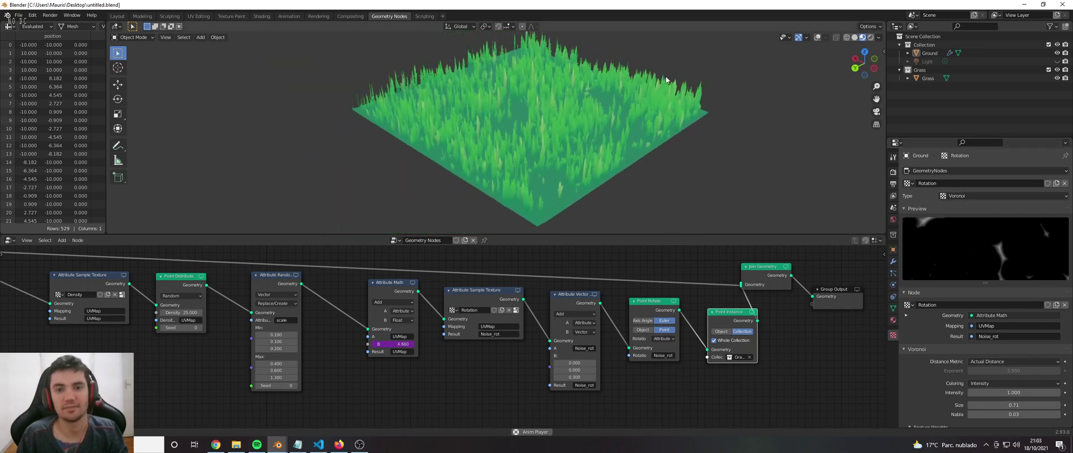
{"action": "left_click", "coordinate": [971, 199]}
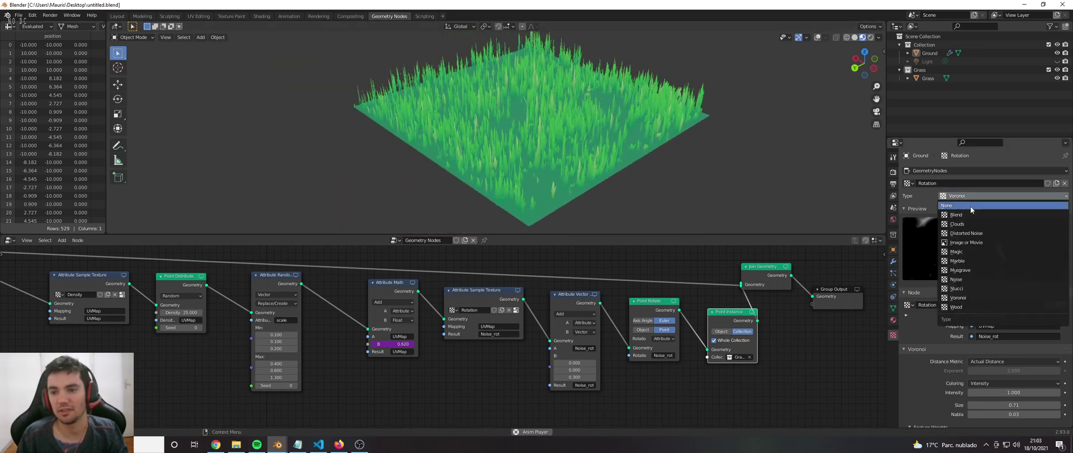
{"action": "left_click", "coordinate": [909, 184]}
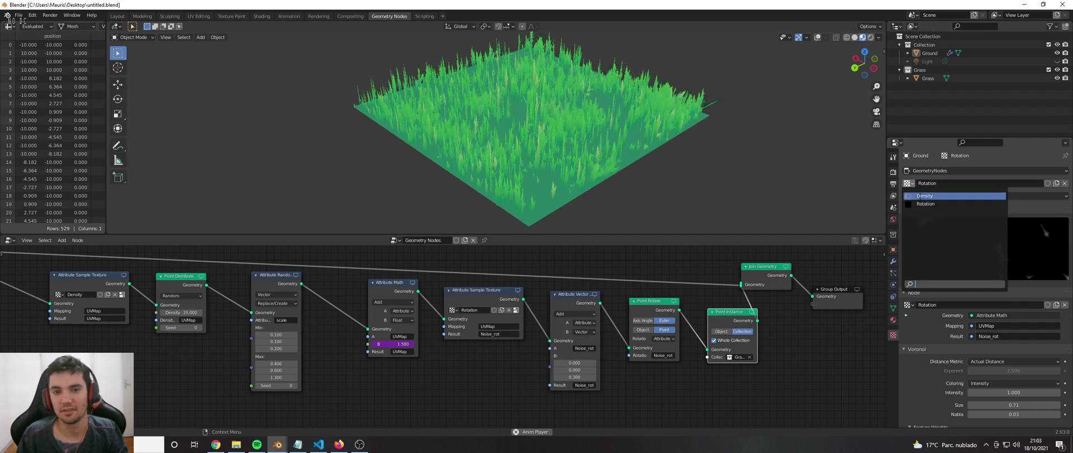
{"action": "left_click", "coordinate": [925, 196]}
Try the Density color ramp's black stop at position 0.356 and view the grass distribution
{"action": "scroll", "coordinate": [978, 335], "scroll_direction": "down", "scroll_amount": 5}
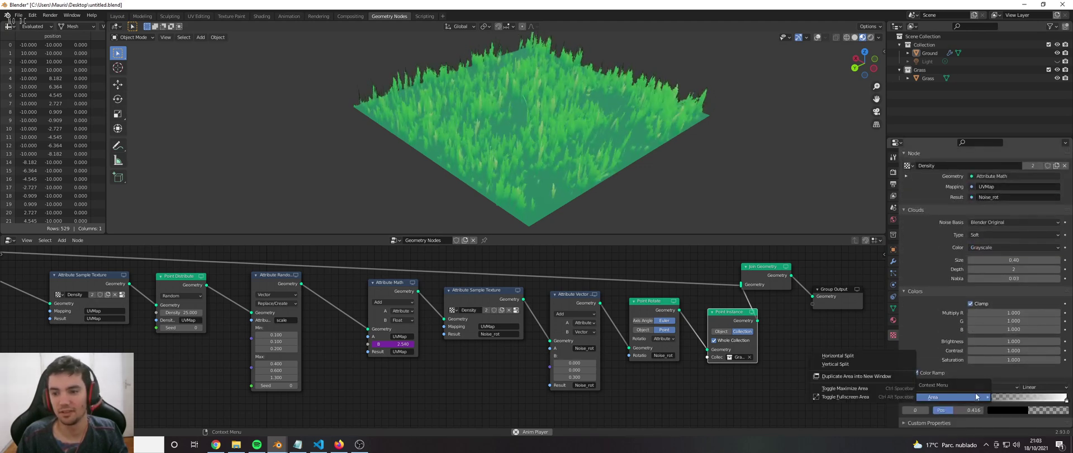
{"action": "mouse_move", "coordinate": [978, 398]}
{"action": "left_mouse_down"}
{"action": "mouse_move", "coordinate": [1012, 400]}
{"action": "mouse_move", "coordinate": [966, 395]}
{"action": "left_mouse_up"}
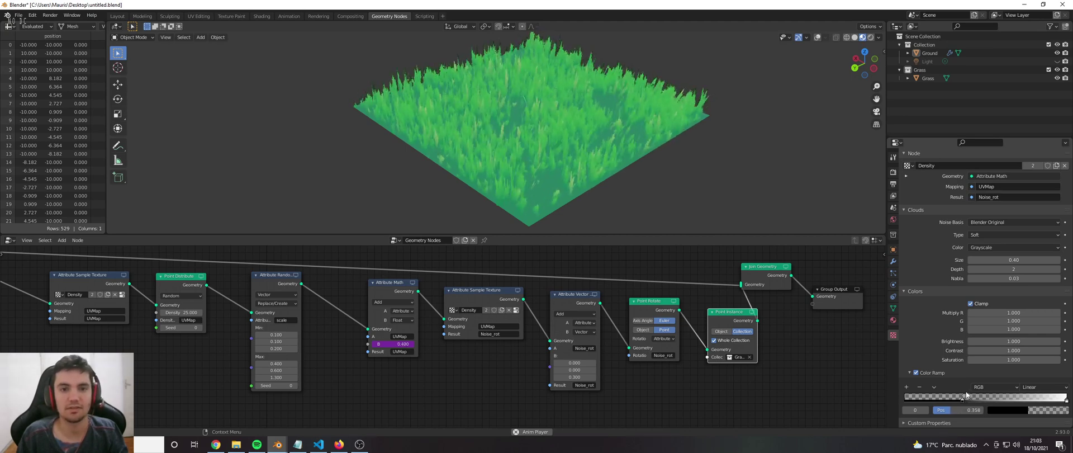
{"action": "middle_click_drag", "start_coordinate": [558, 143], "coordinate": [533, 103]}
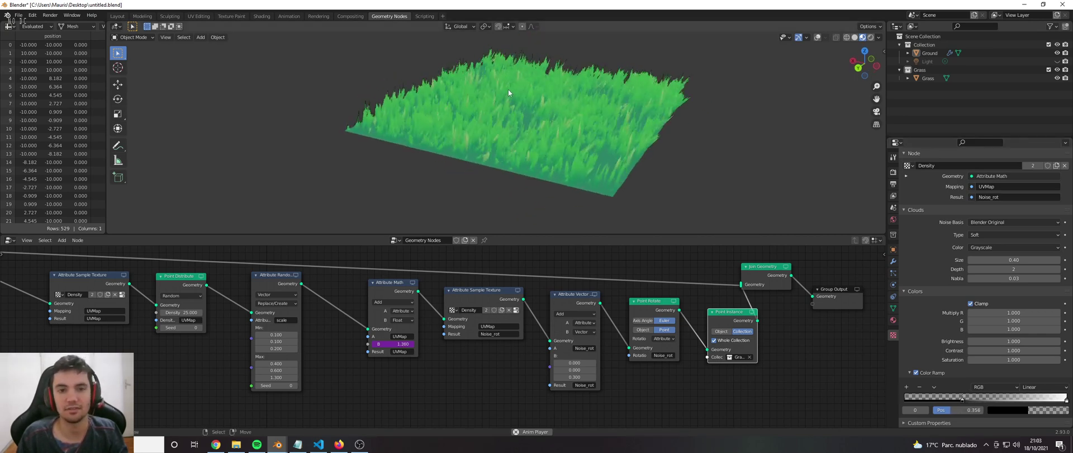
{"action": "scroll", "coordinate": [391, 303], "scroll_direction": "down", "scroll_amount": 3}
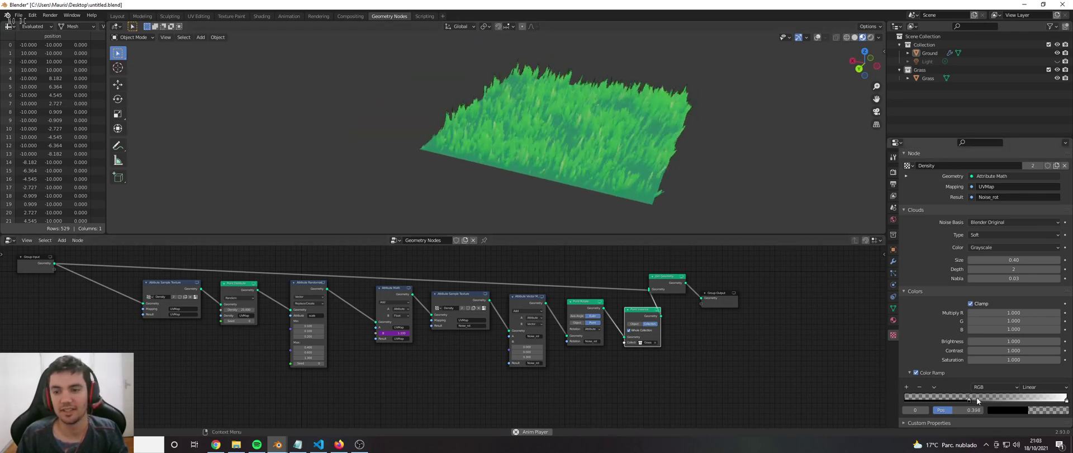
Move the Density ramp's black stop further toward white and reassign the Rotation texture to the second sample node
{"action": "left_click_drag", "start_coordinate": [978, 400], "coordinate": [993, 400]}
{"action": "scroll", "coordinate": [914, 259], "scroll_direction": "up", "scroll_amount": 6}
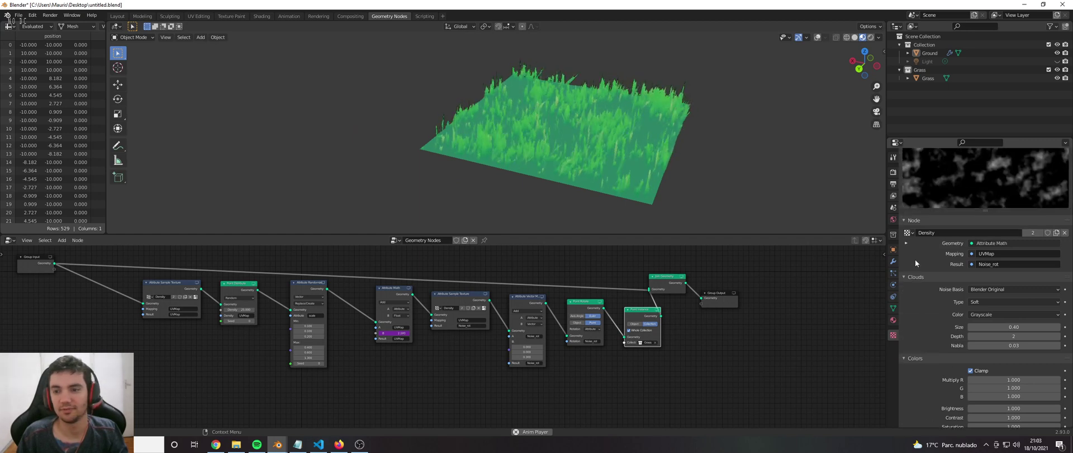
{"action": "left_click", "coordinate": [909, 184]}
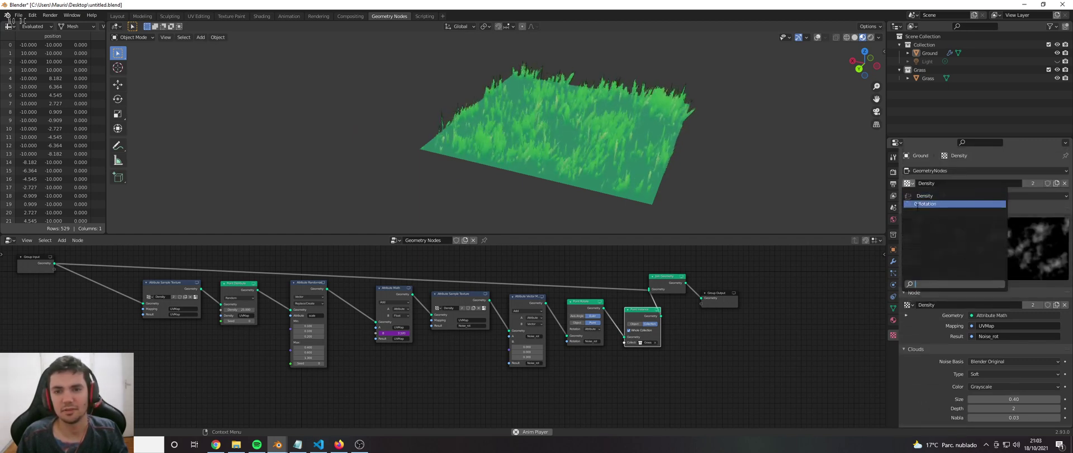
{"action": "left_click", "coordinate": [916, 205]}
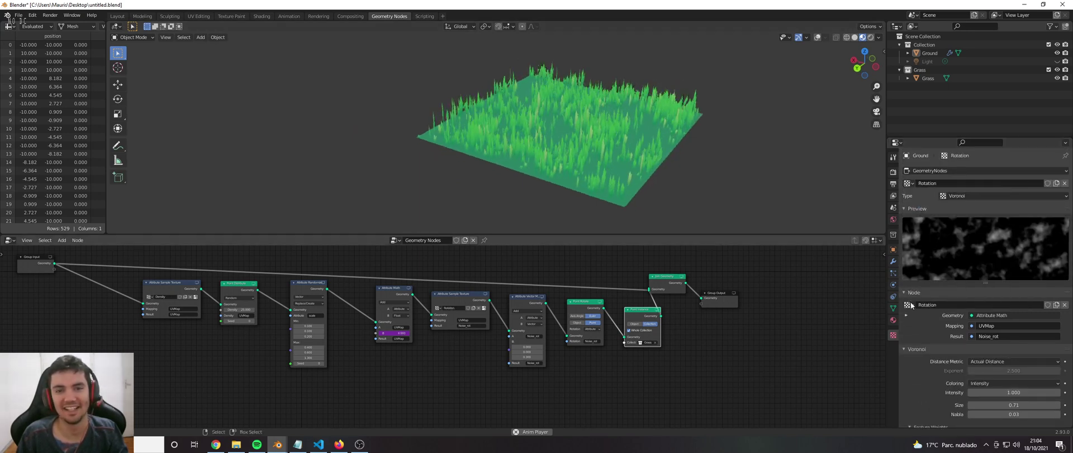
Move the Rotation color ramp's black stop to position 0.459 and check the animated grass from another angle
{"action": "scroll", "coordinate": [991, 385], "scroll_direction": "down", "scroll_amount": 8}
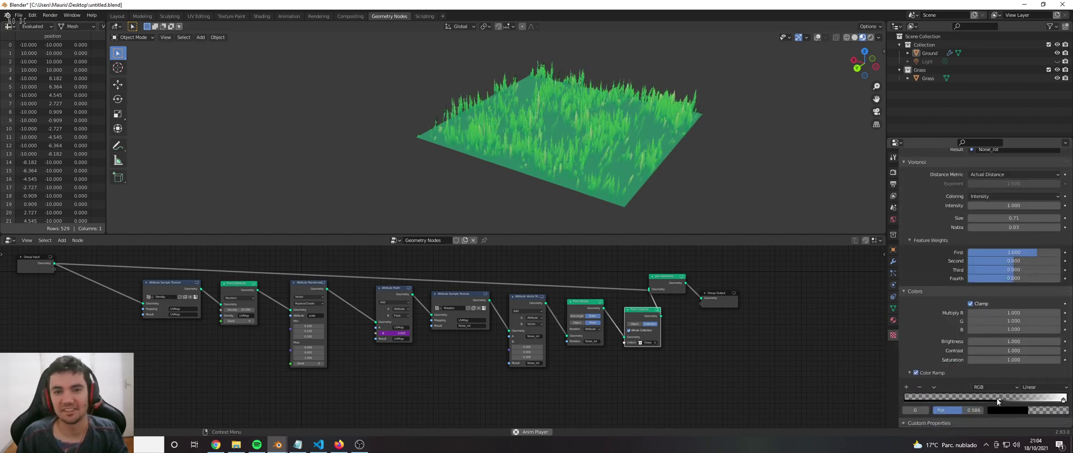
{"action": "middle_click_drag", "start_coordinate": [628, 119], "coordinate": [477, 112]}
{"action": "scroll", "coordinate": [539, 106], "scroll_direction": "up", "scroll_amount": 3}
{"action": "scroll", "coordinate": [477, 113], "scroll_direction": "up", "scroll_amount": 2}
{"action": "scroll", "coordinate": [477, 113], "scroll_direction": "down", "scroll_amount": 2}
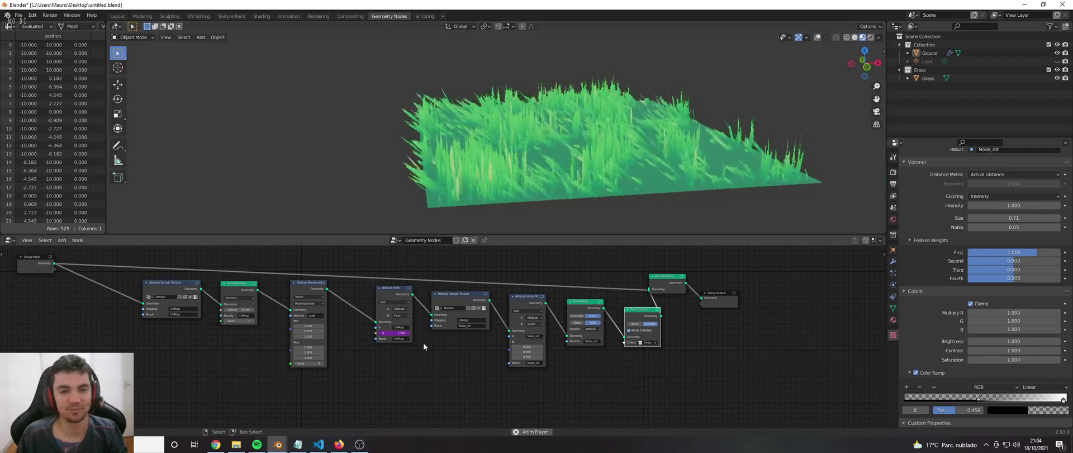